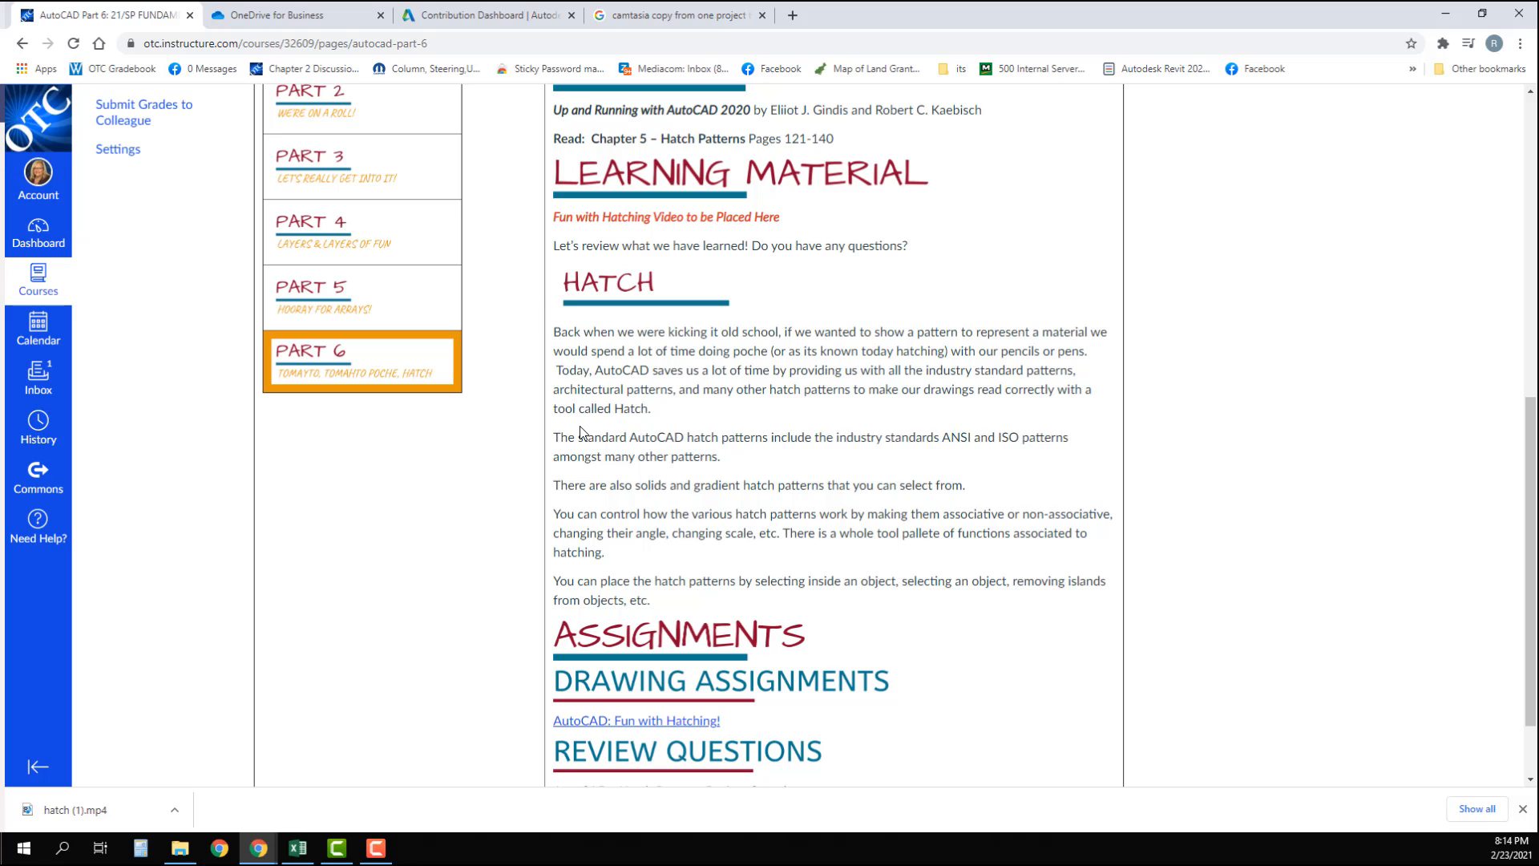
Step: Review the hatching course page and the class channel posts in Microsoft Teams, including the Reminder & Schedule post with its upcoming dates
scroll(583, 433, down, 2)
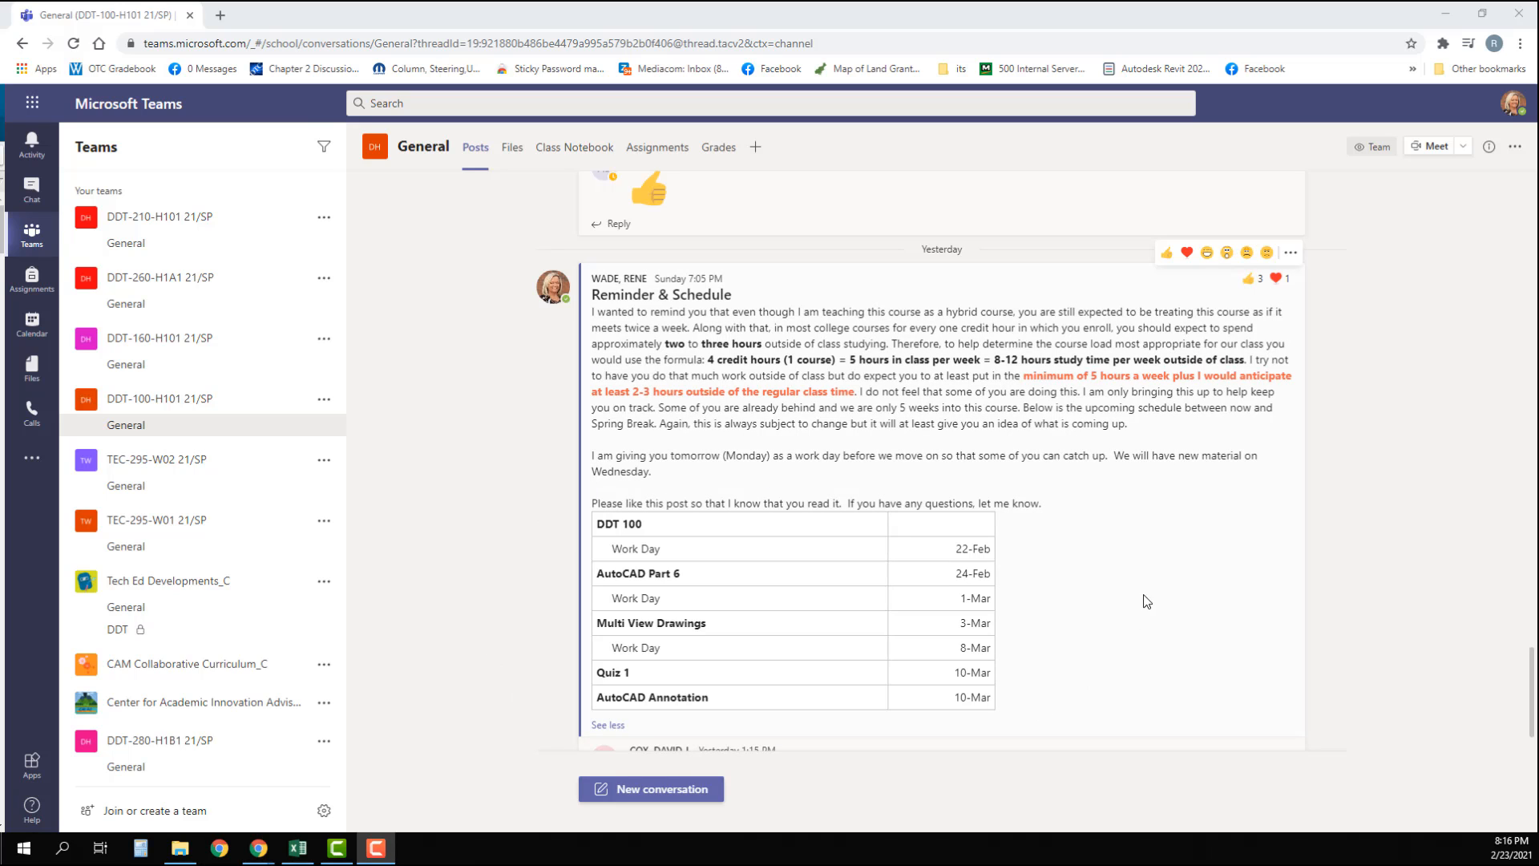
scroll(751, 413, up, 4)
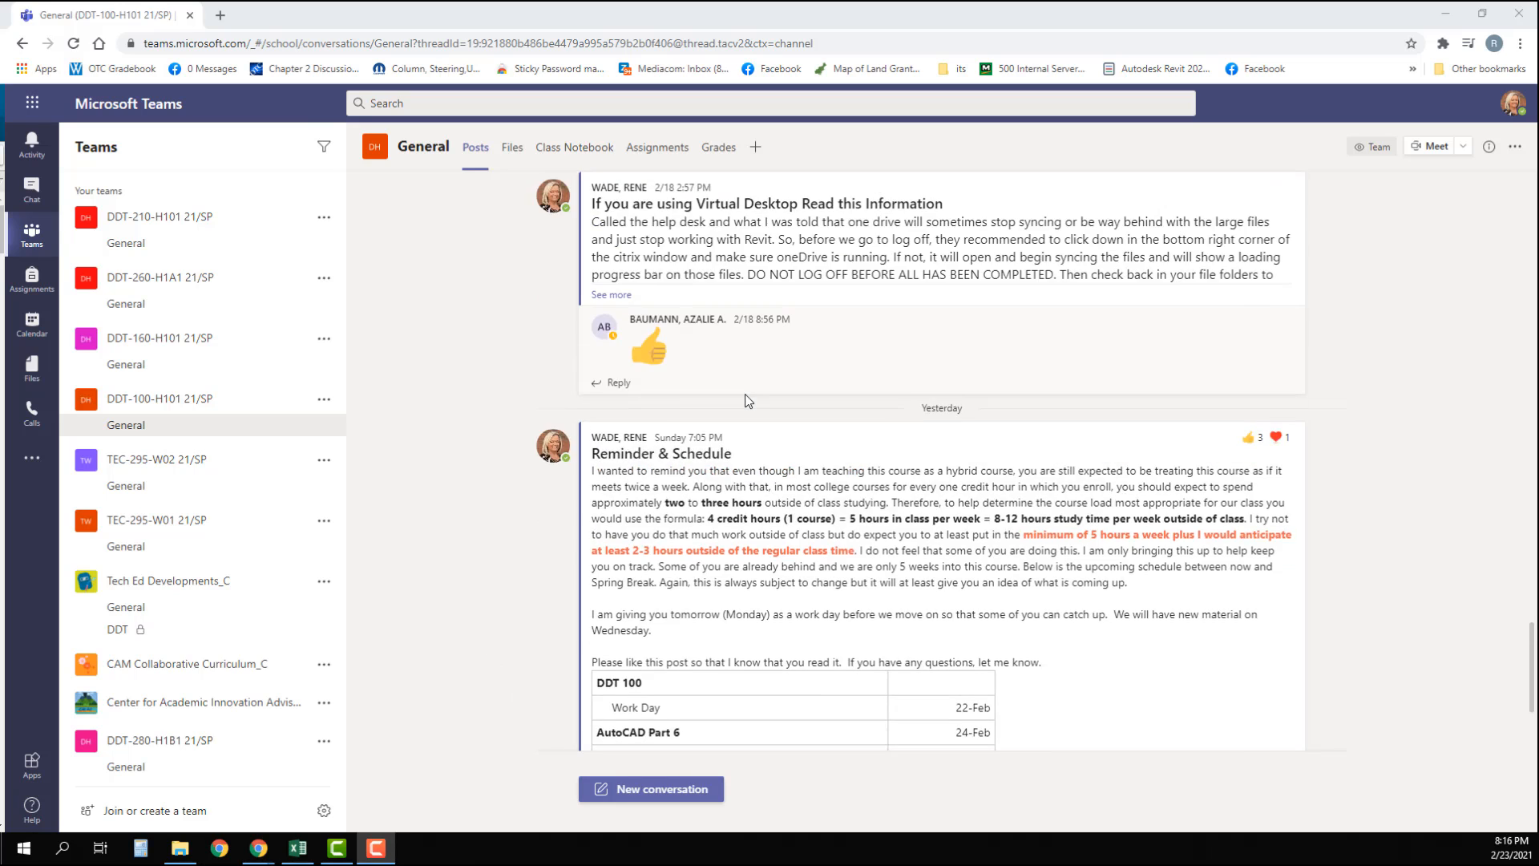
scroll(745, 400, up, 2)
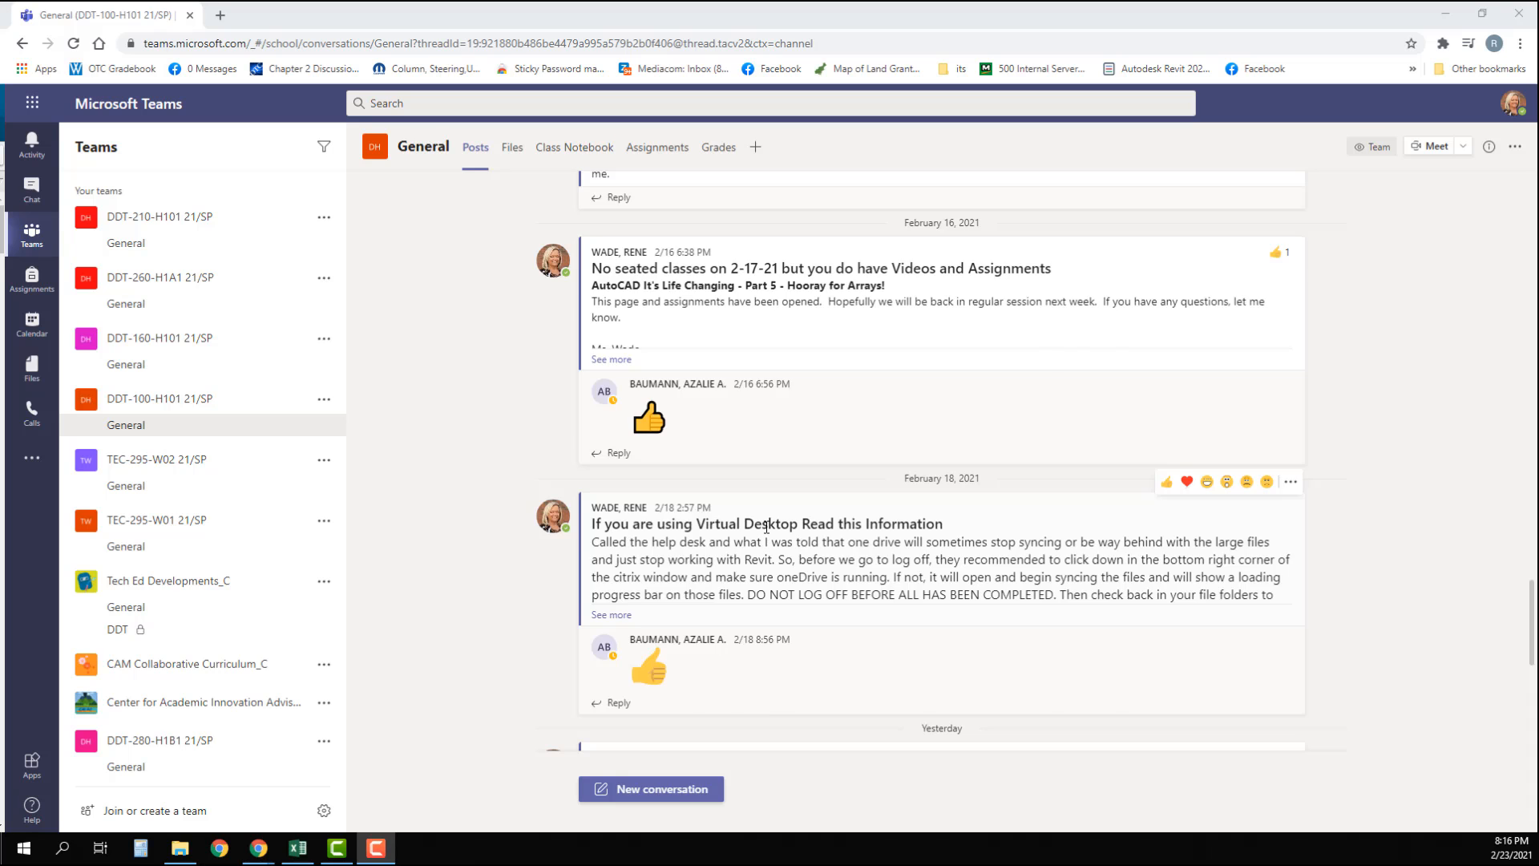
scroll(766, 526, up, 6)
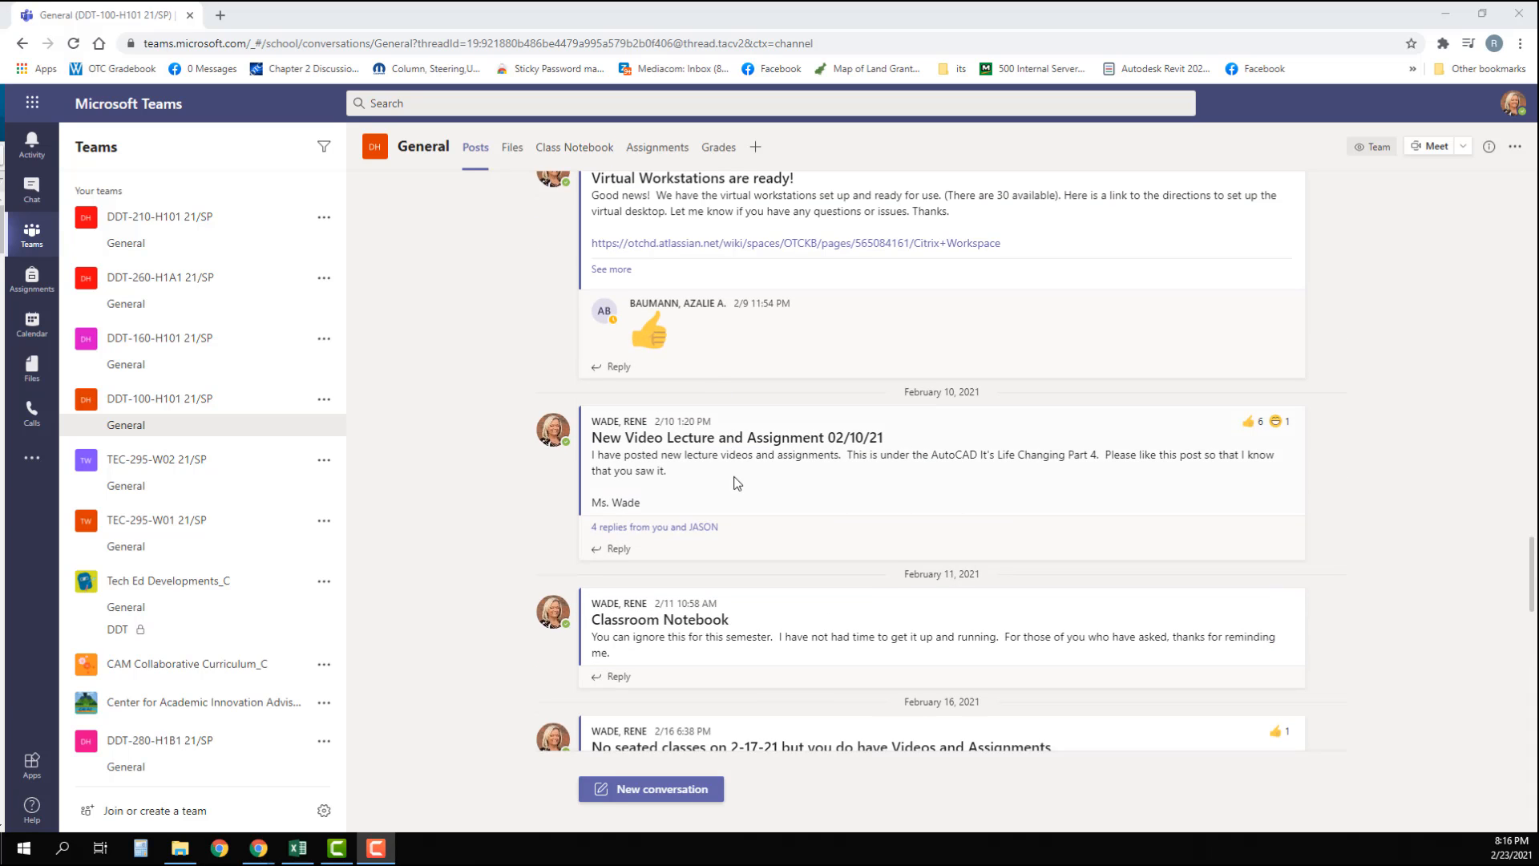
scroll(736, 482, down, 10)
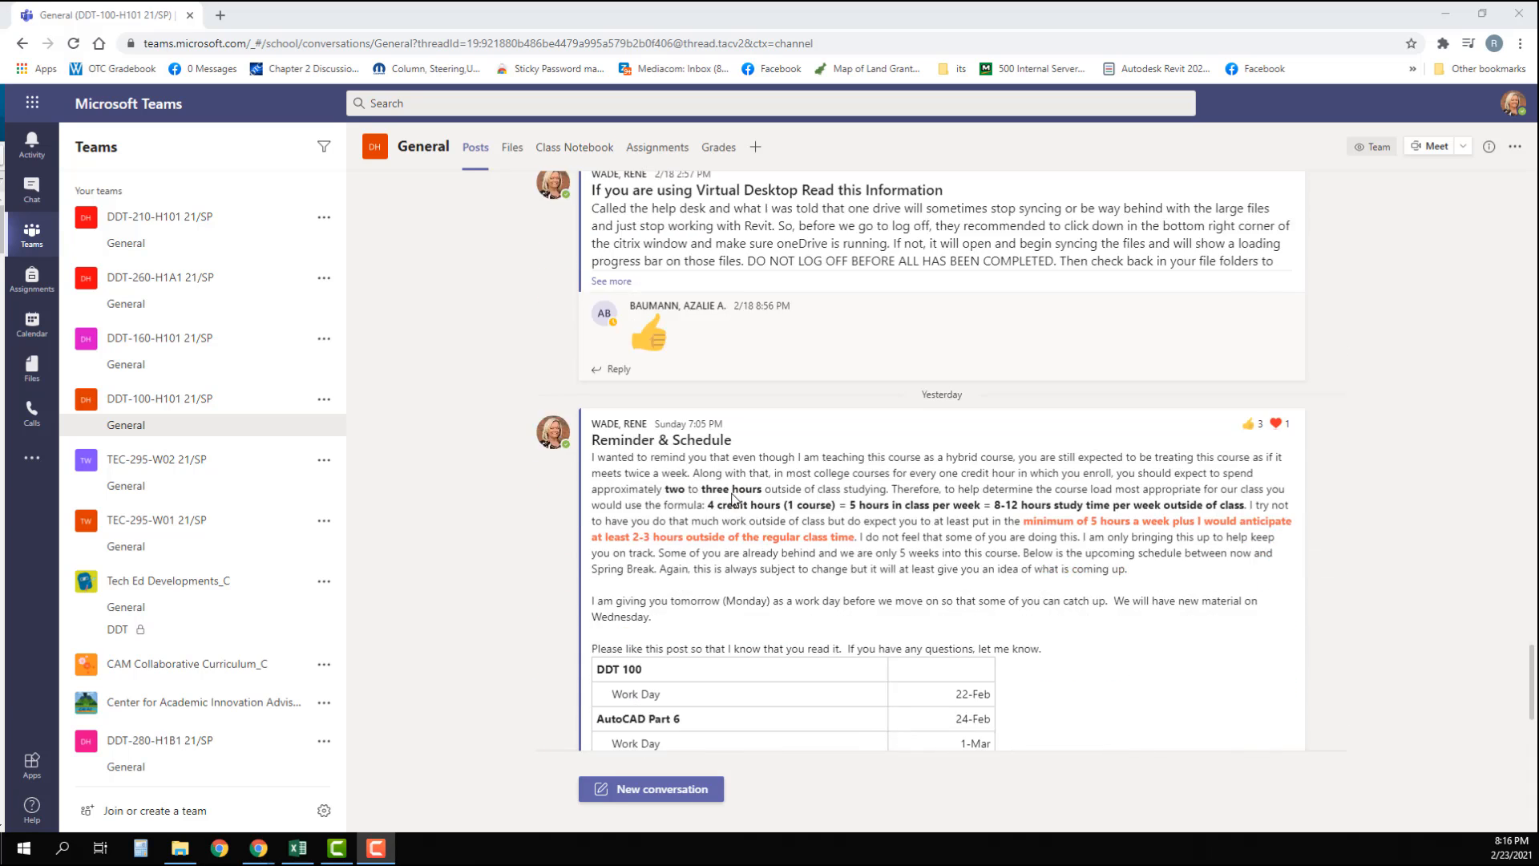
scroll(733, 499, down, 2)
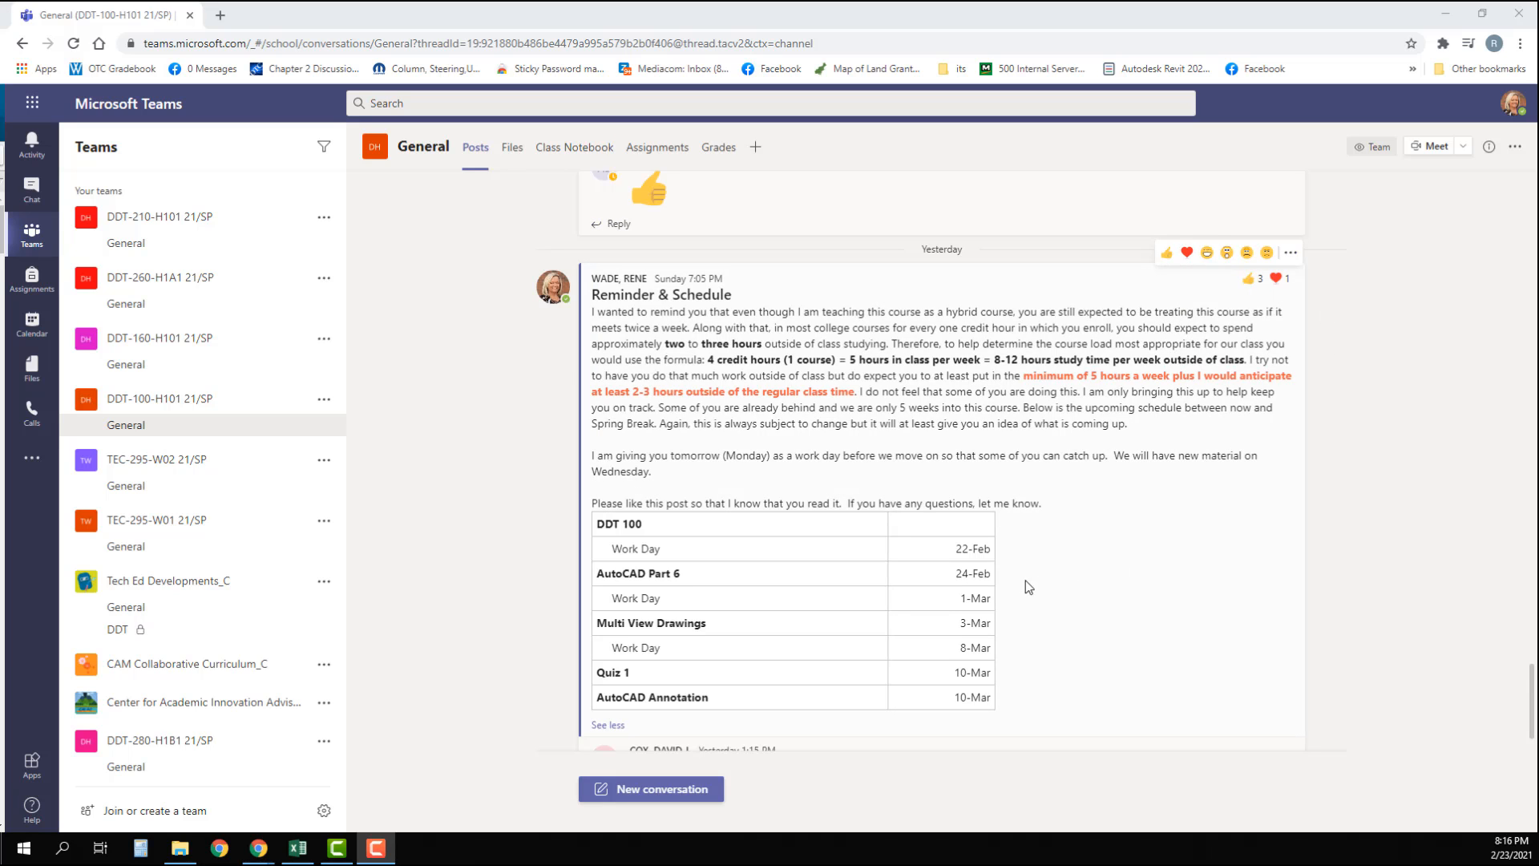
scroll(1013, 579, down, 2)
scroll(1013, 580, up, 5)
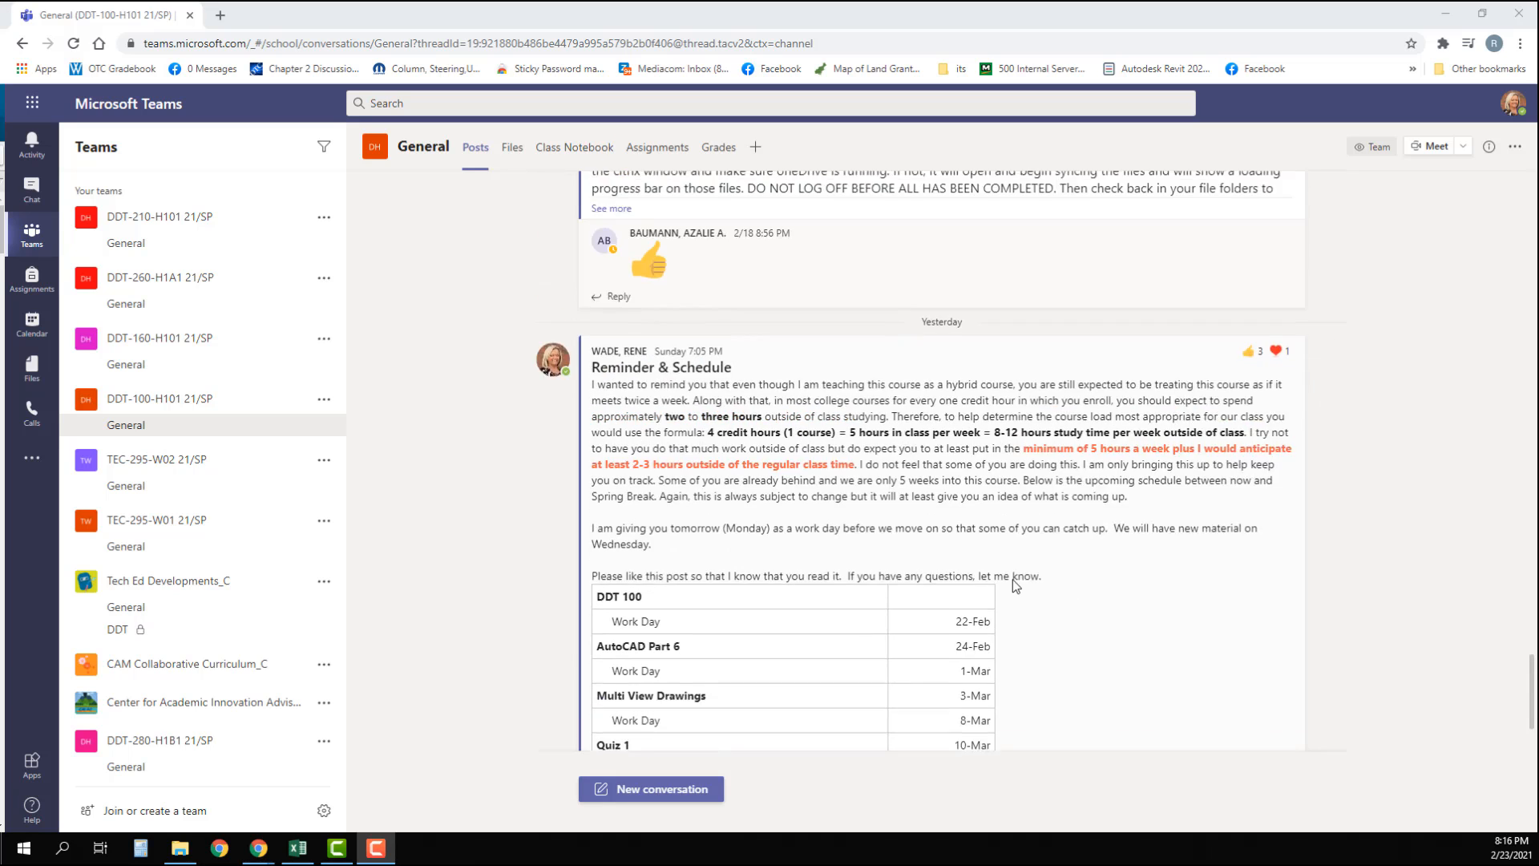
scroll(1012, 580, up, 4)
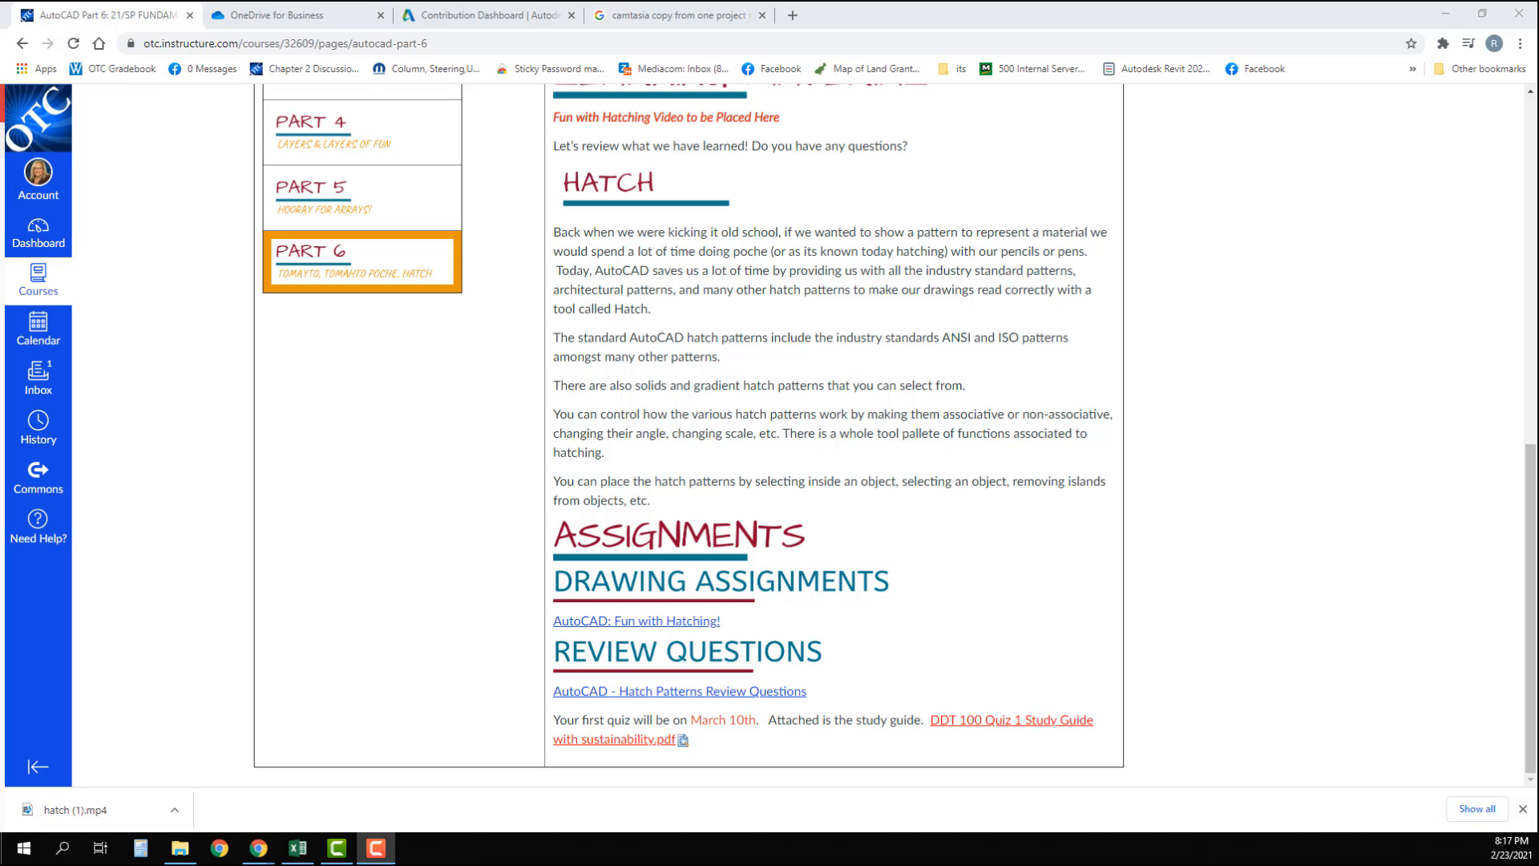
Step: Dismiss the browser's download bar and launch AutoCAD 2020
click(1523, 809)
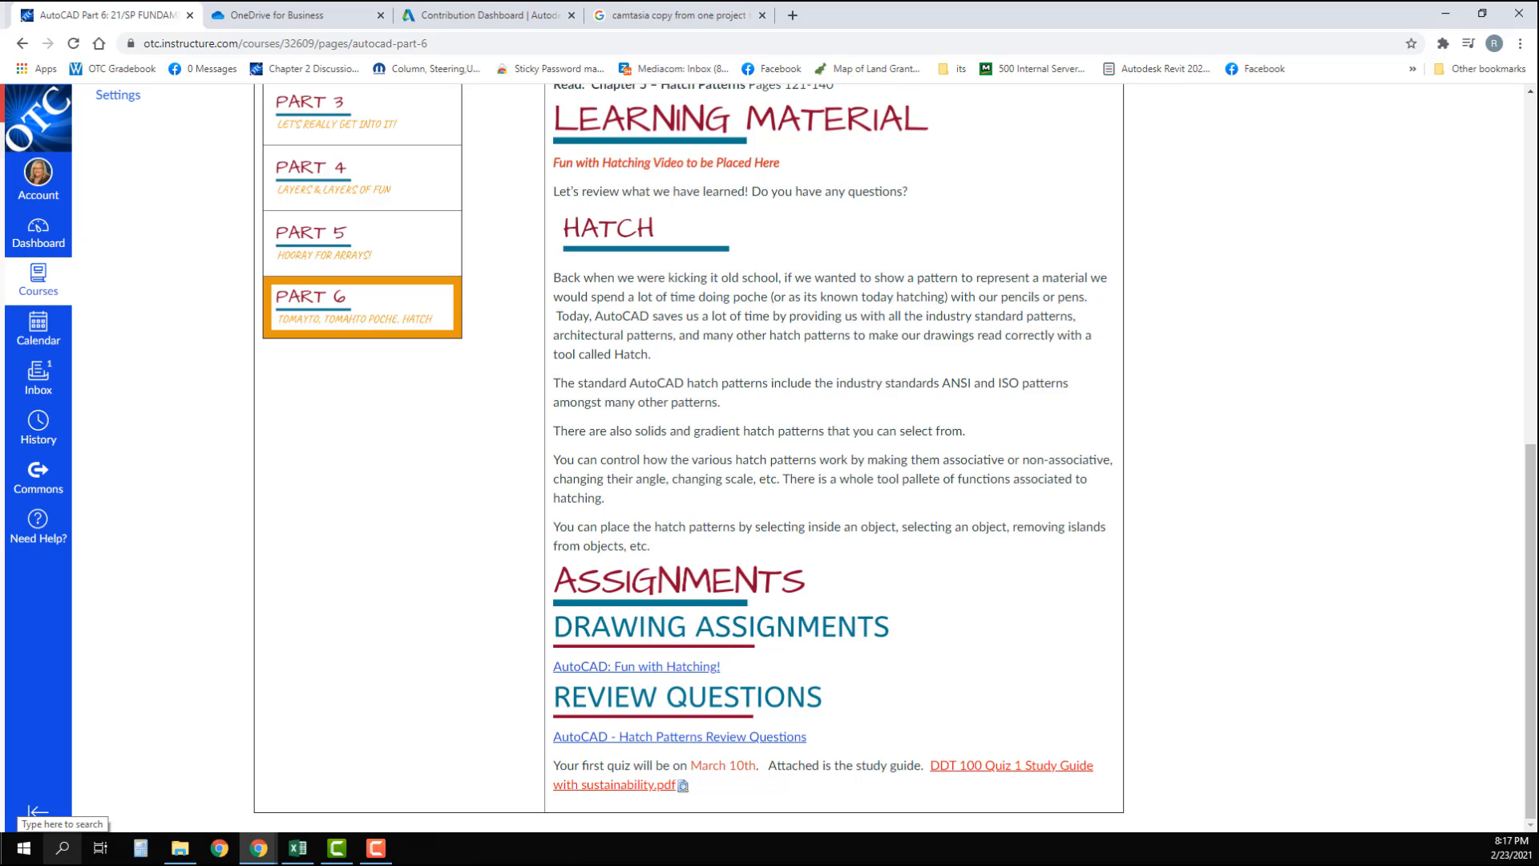
click(24, 850)
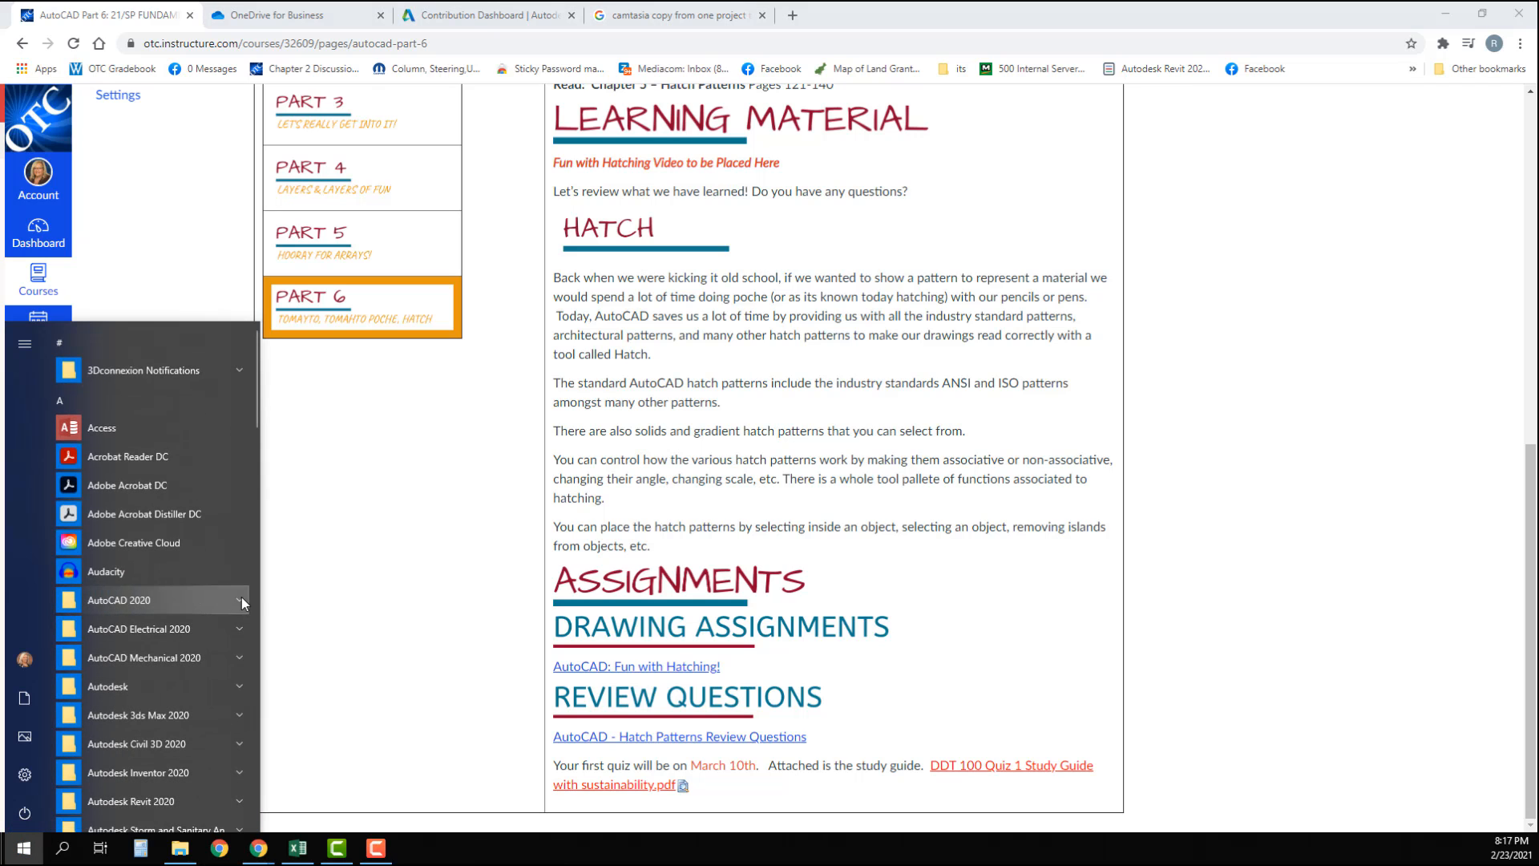
click(241, 597)
click(174, 664)
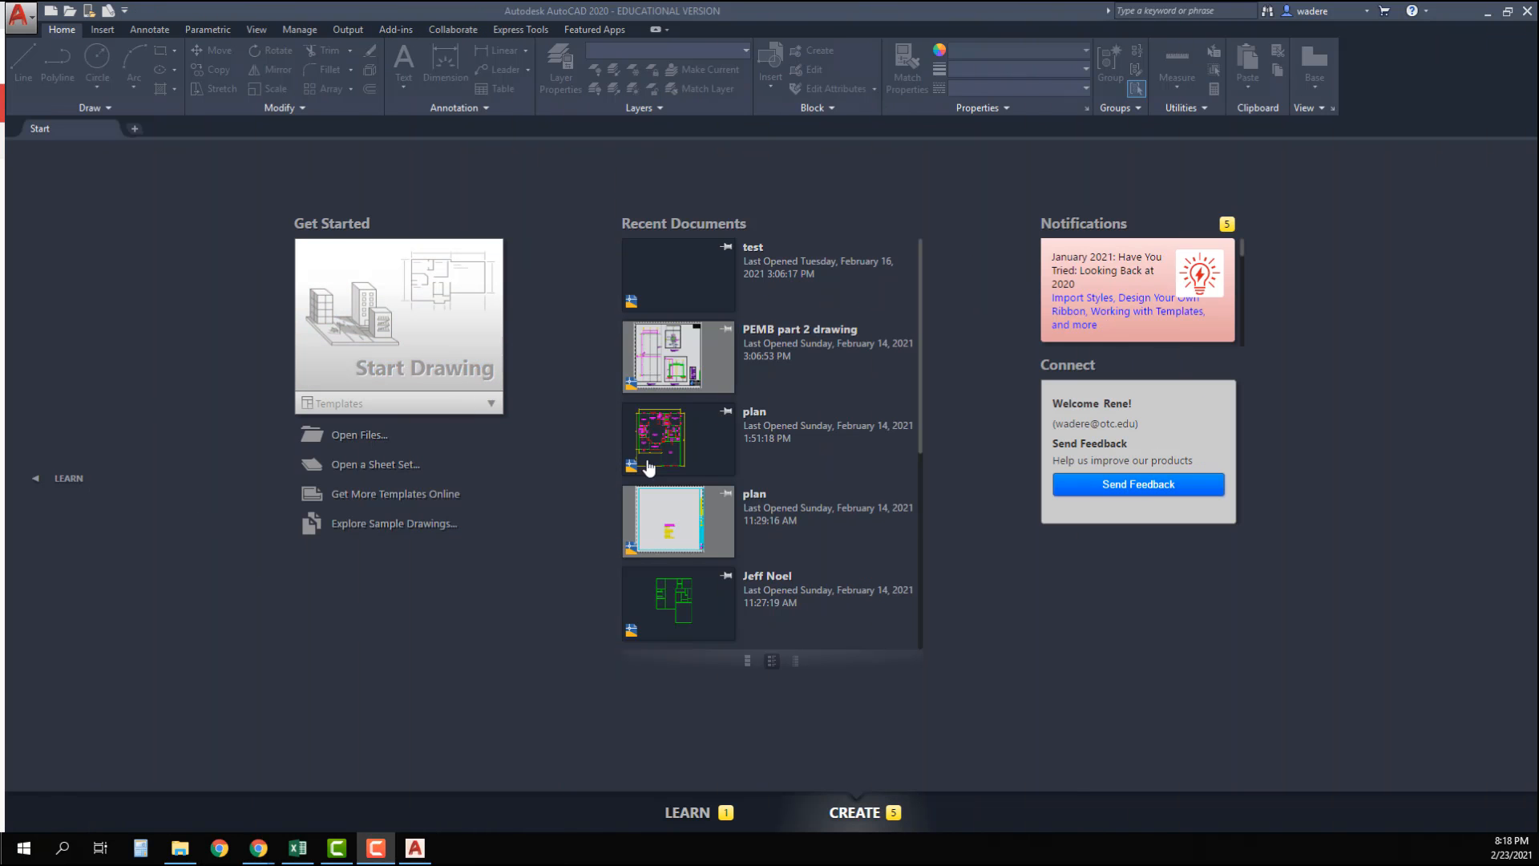
Step: Create a new drawing from the acad.dwt template
click(25, 30)
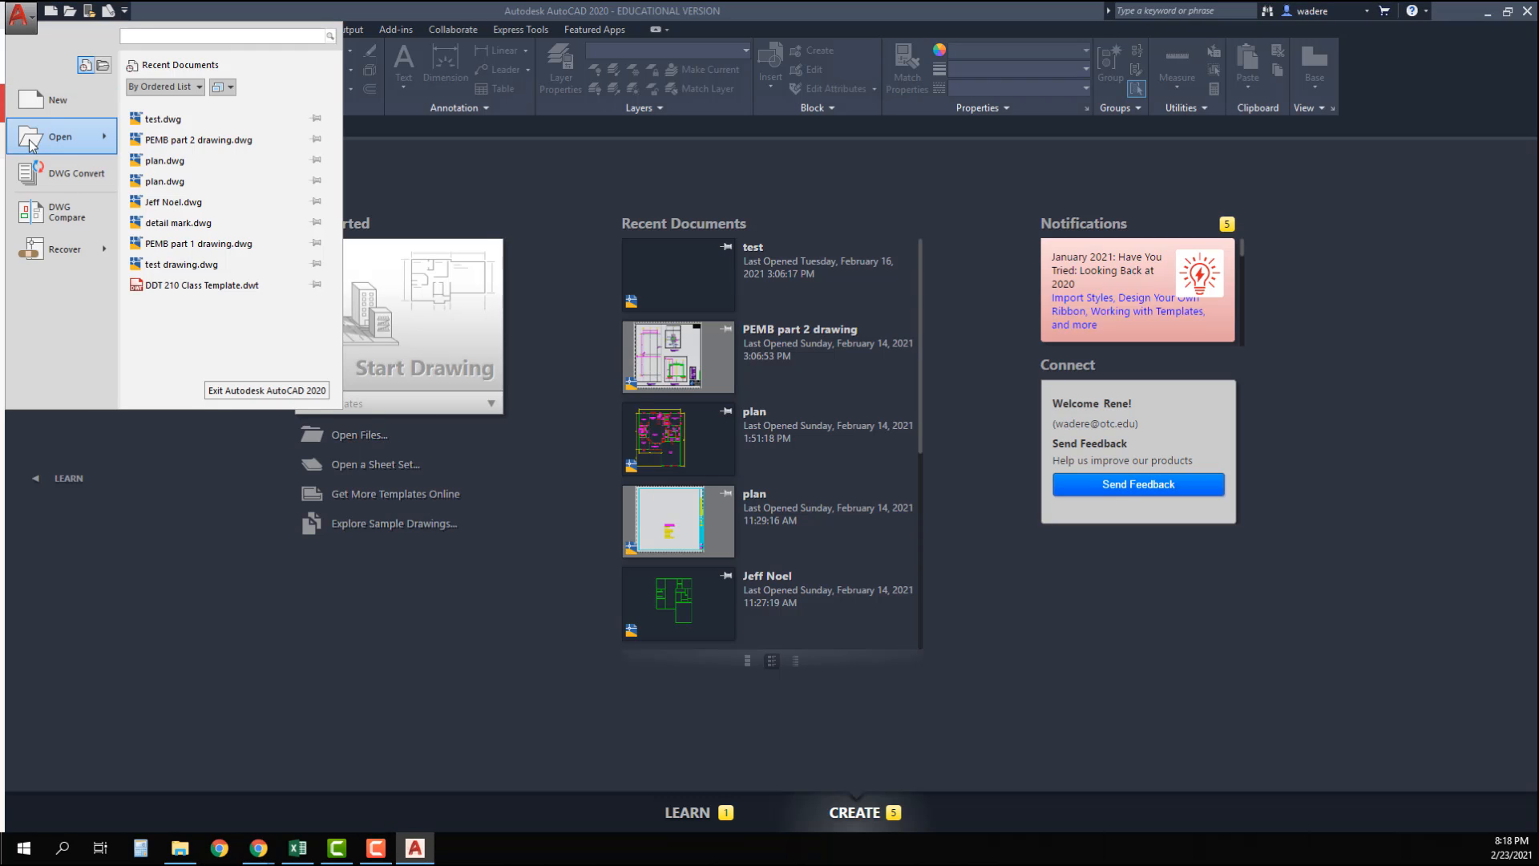
click(32, 109)
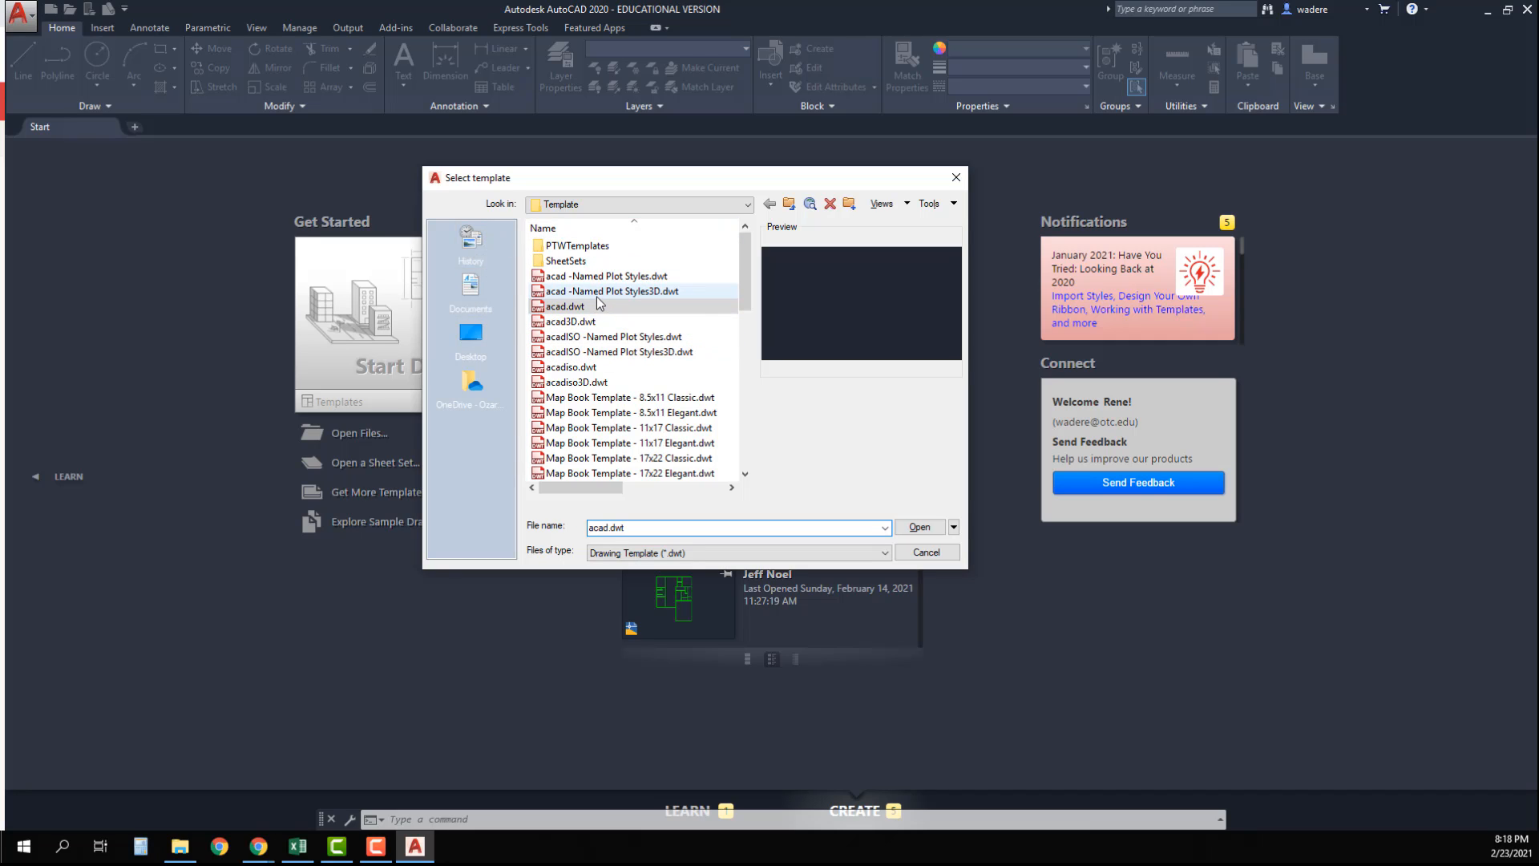
click(556, 308)
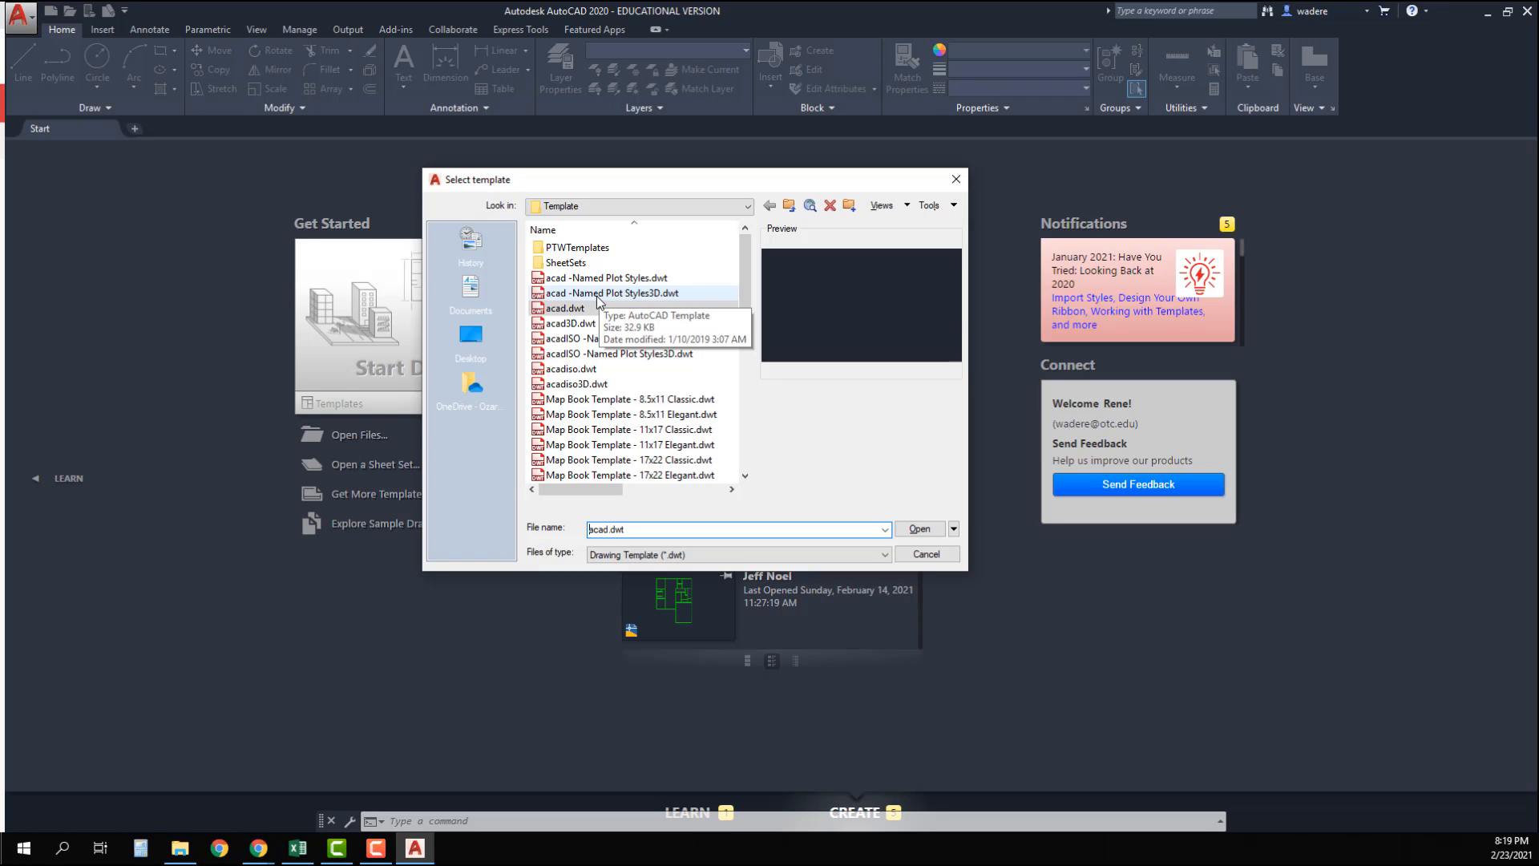
click(597, 308)
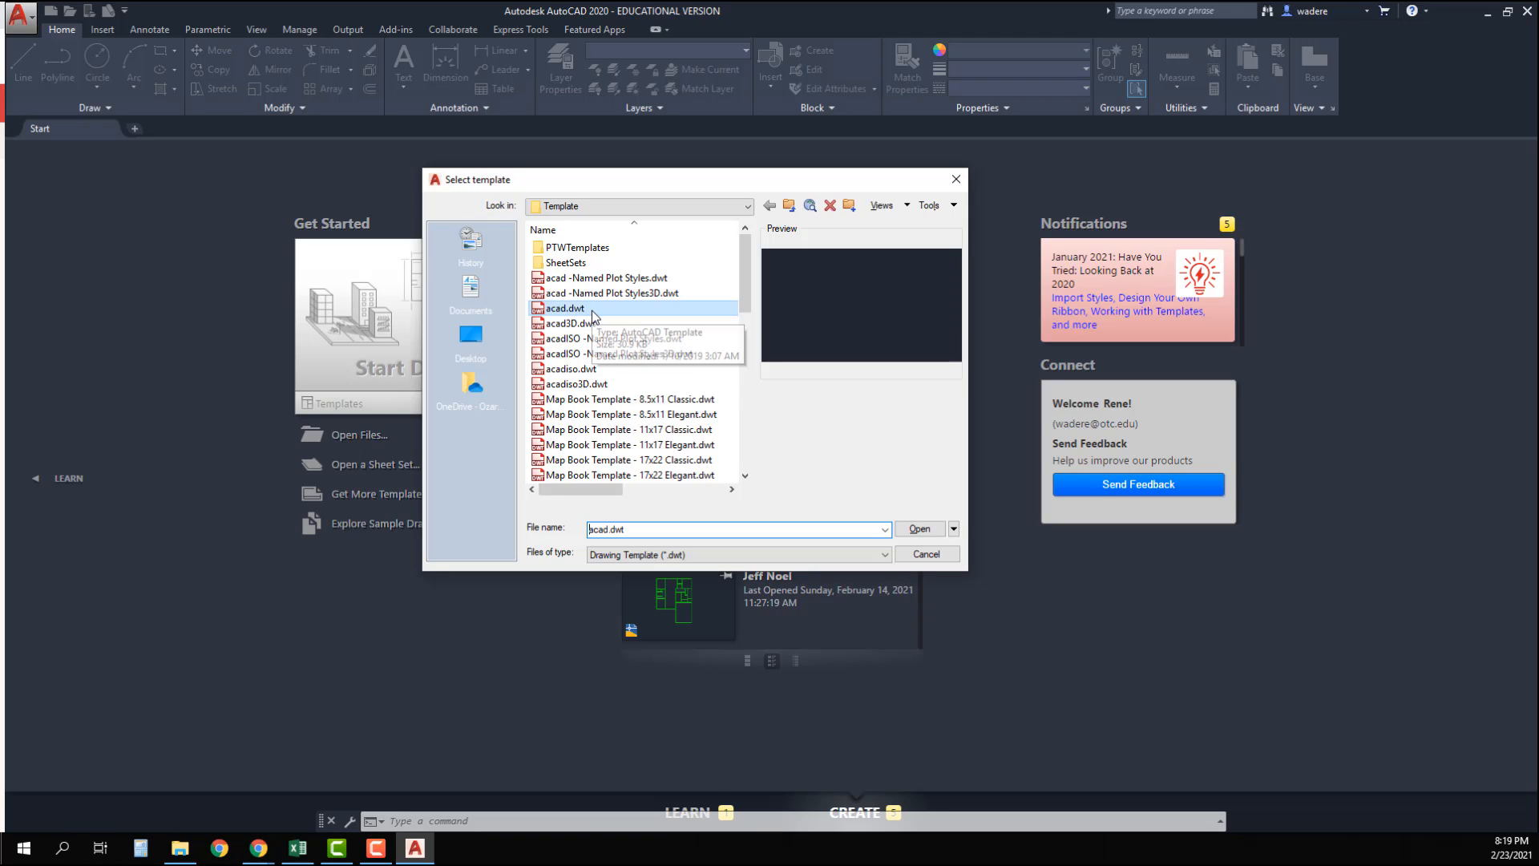
click(916, 528)
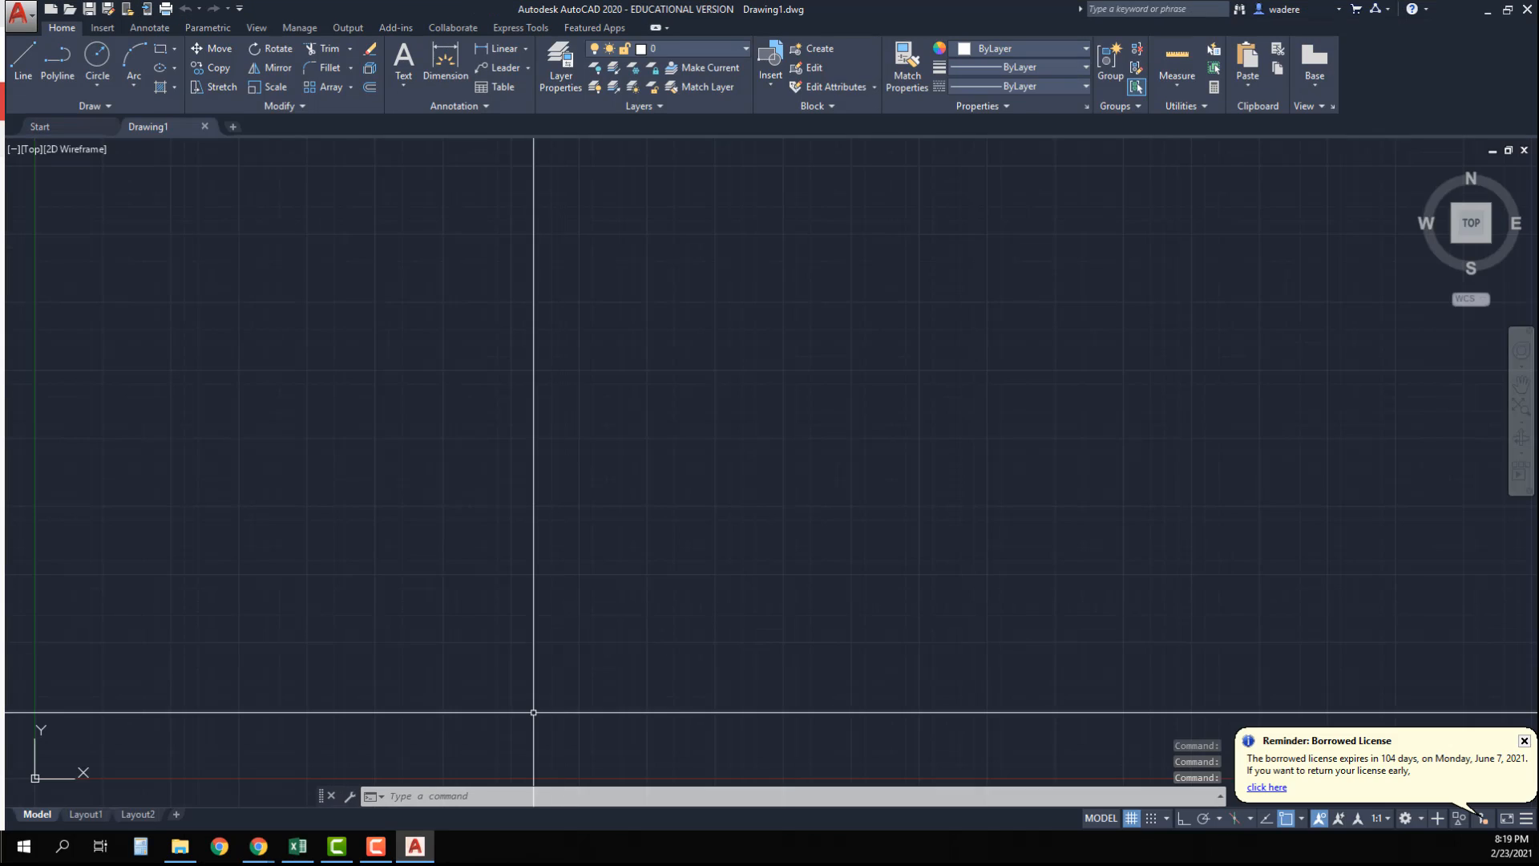
Step: Turn off the drawing grid and run DYNMODE, accepting the value 0
click(1131, 818)
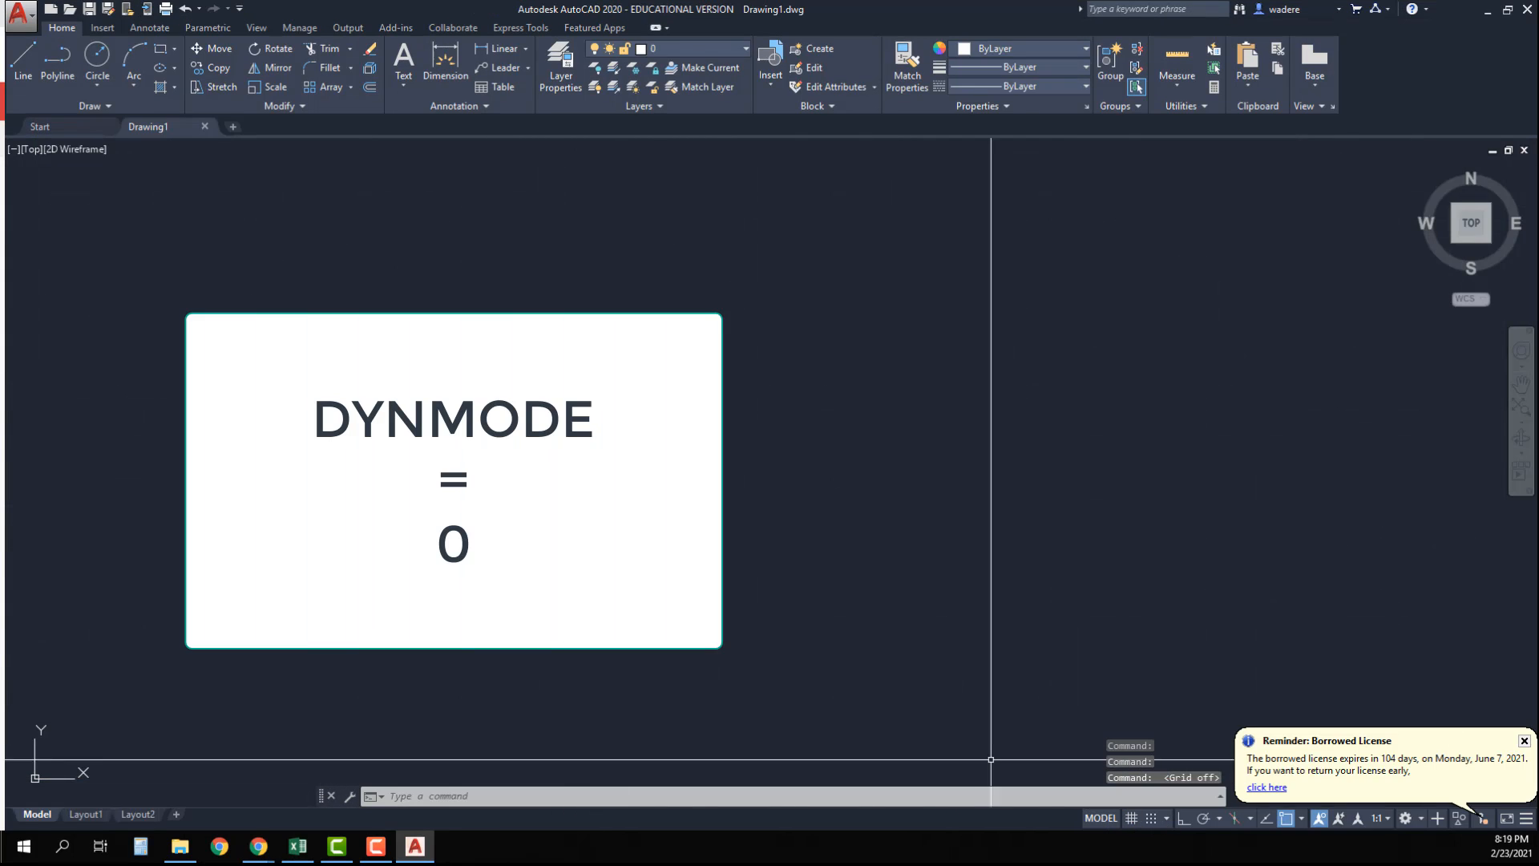
click(418, 798)
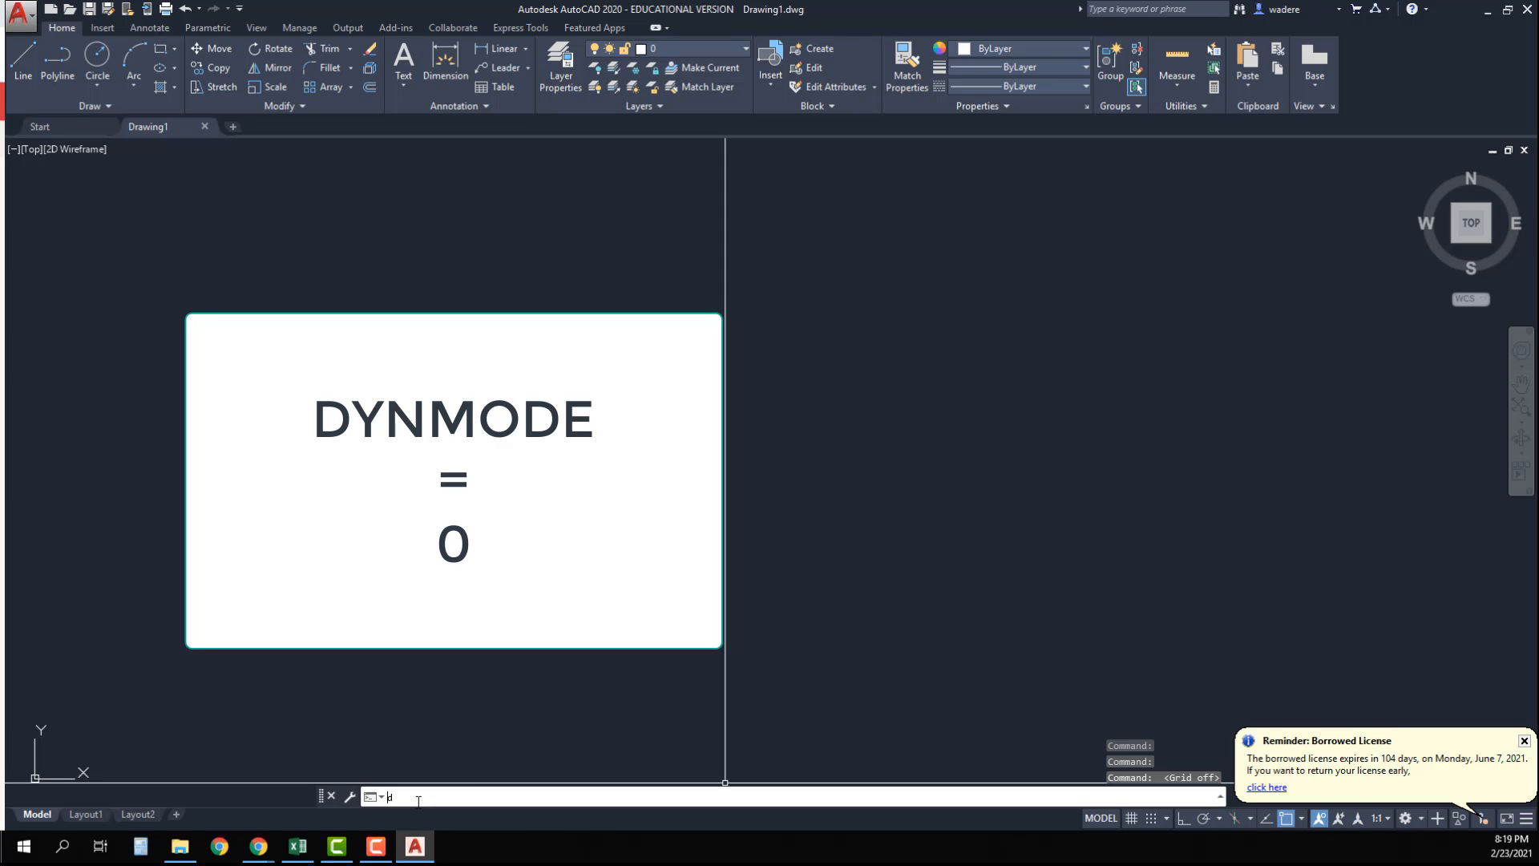
text(dyn)
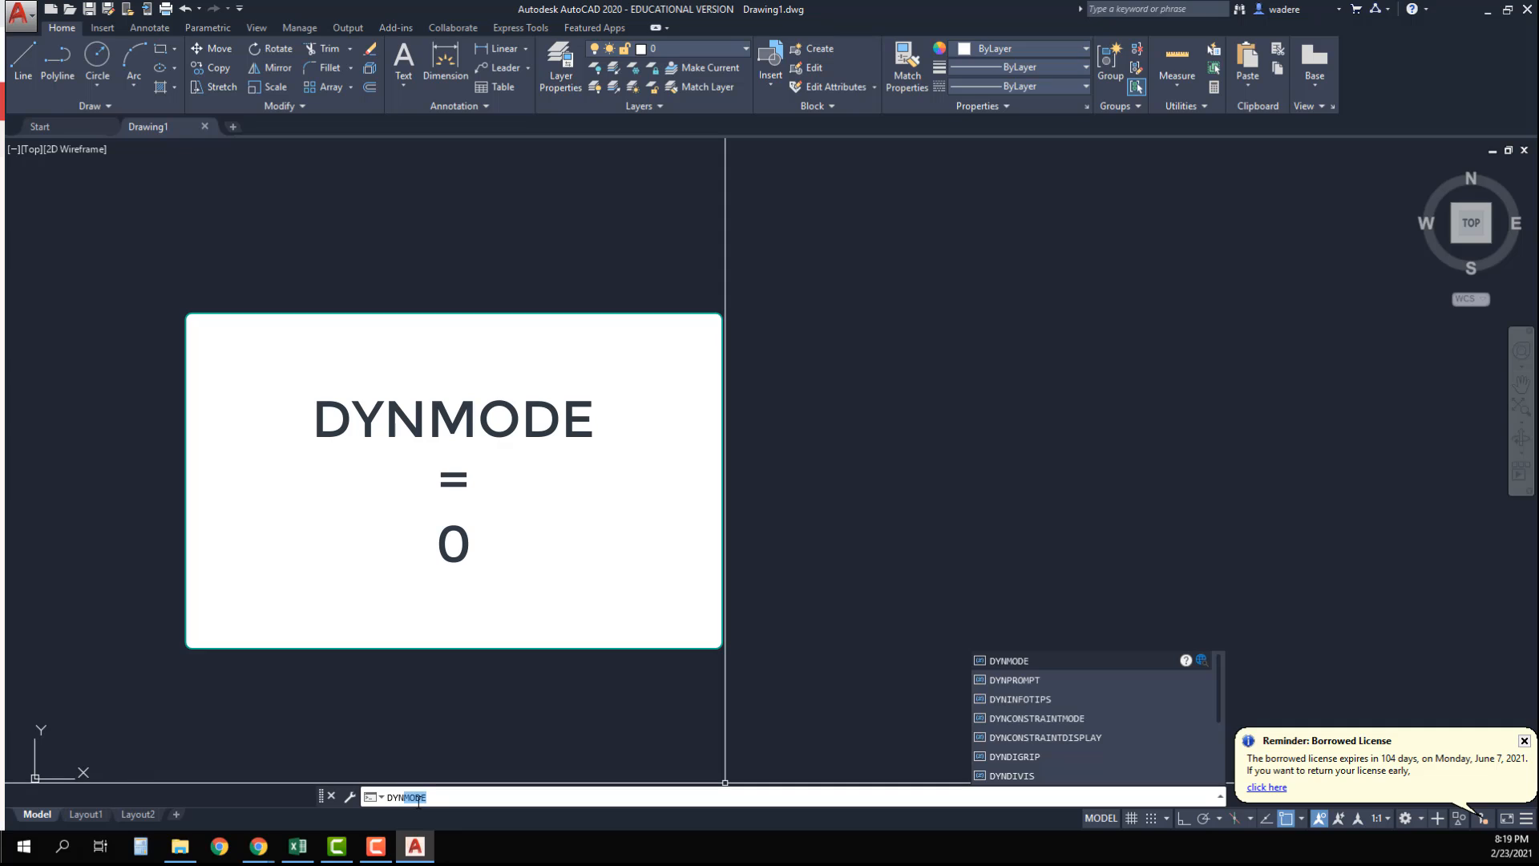
click(1010, 658)
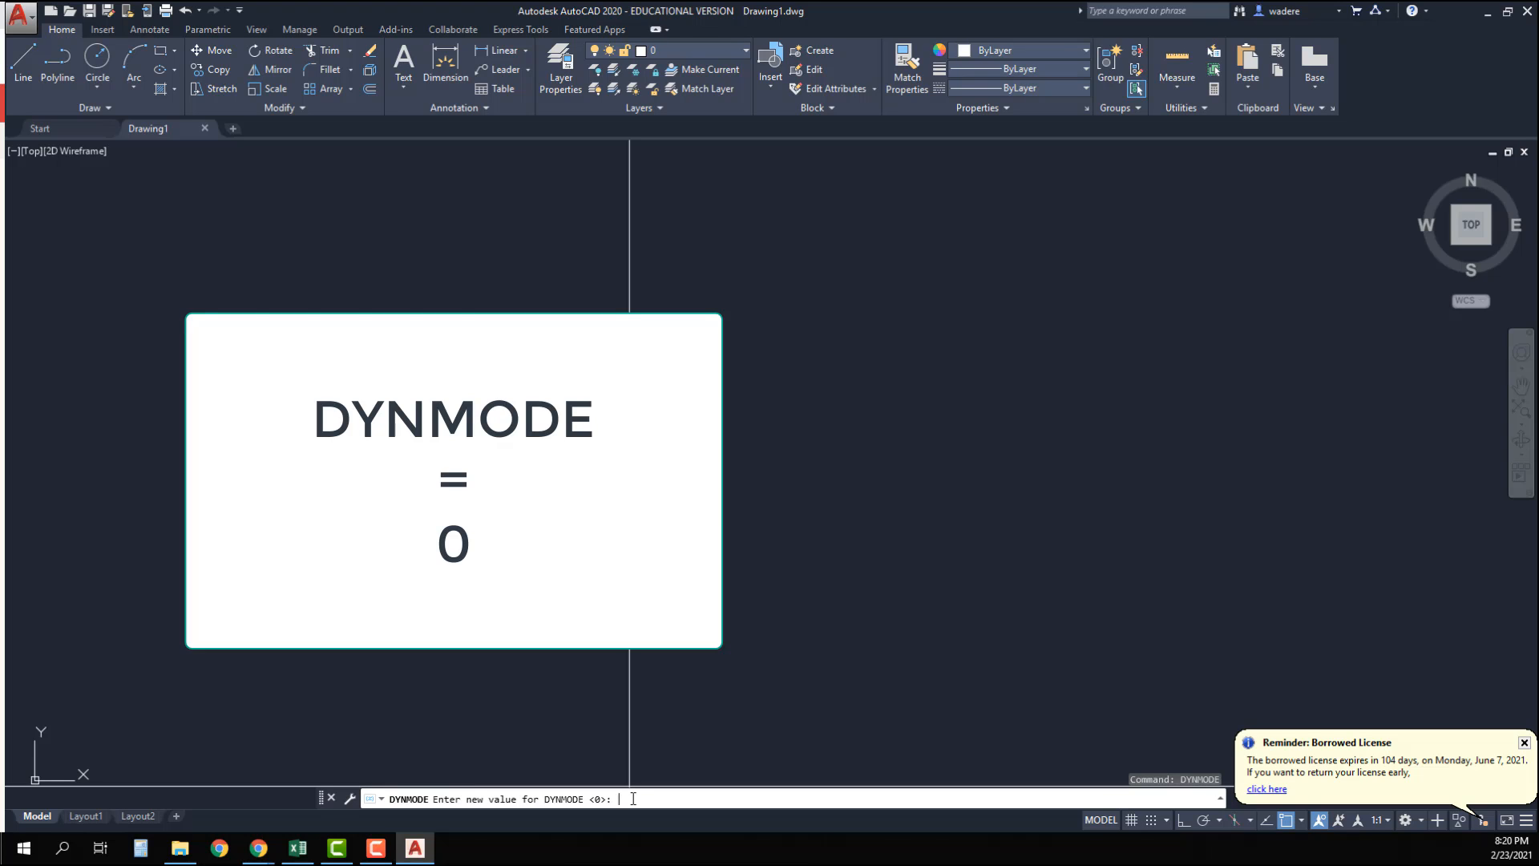
key(Return)
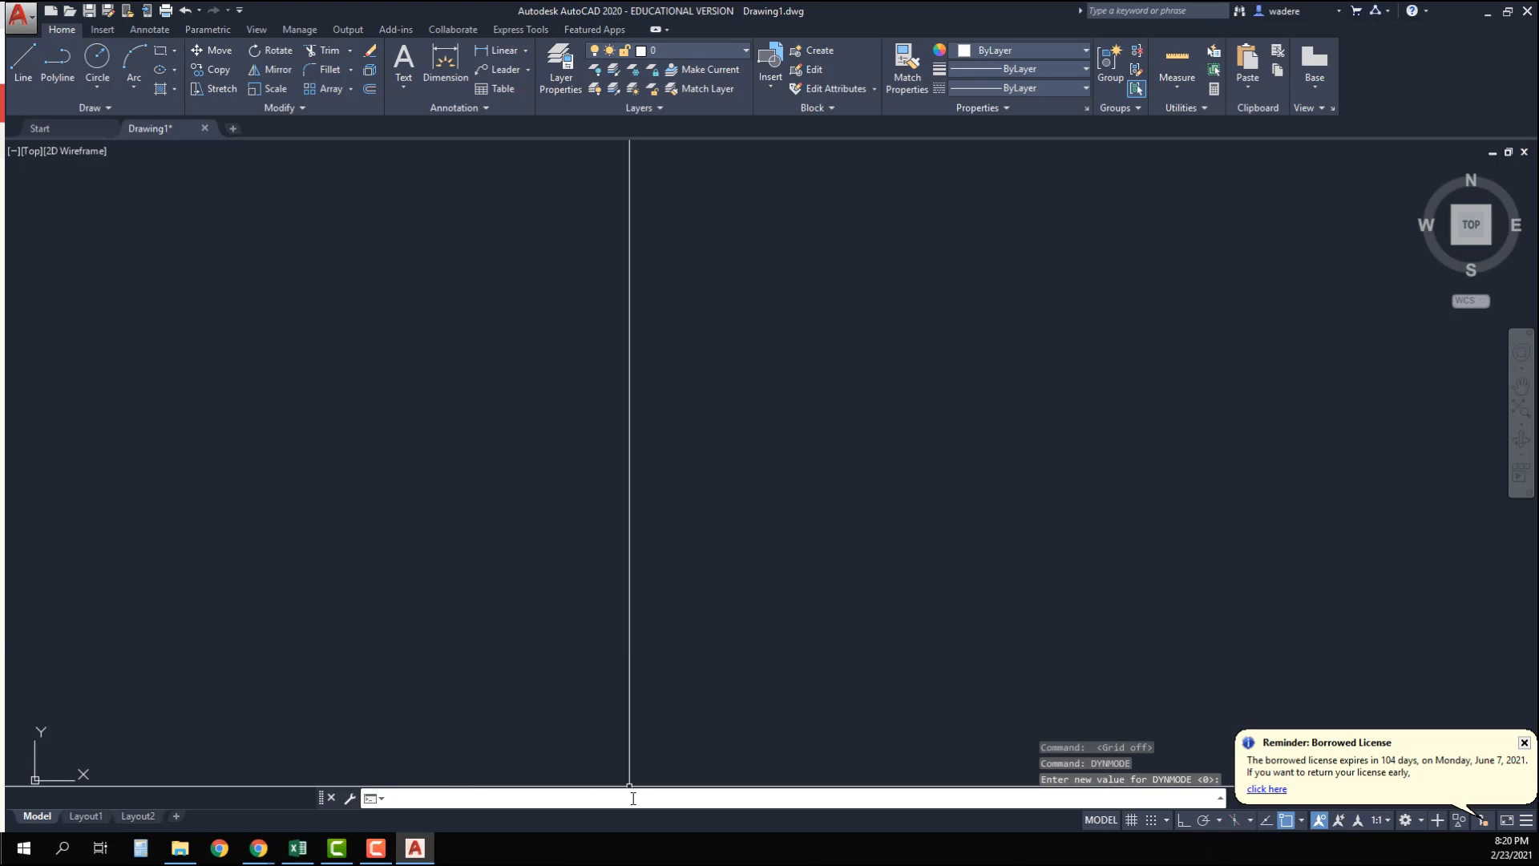
Step: Save the drawing as test.dwg in the today folder inside the DDT 100 folder on OneDrive, replacing the existing file
click(24, 16)
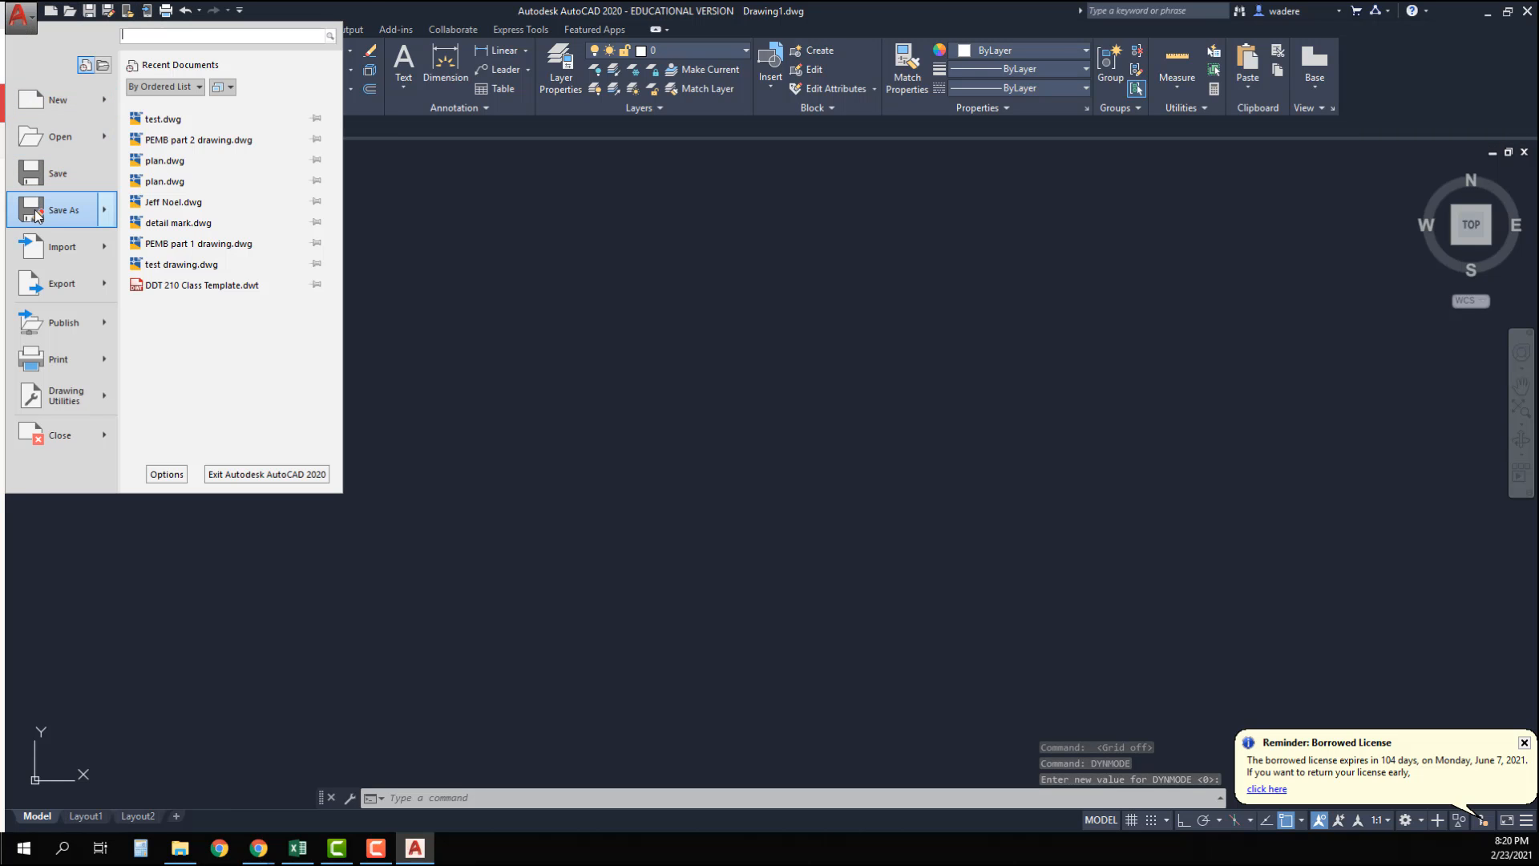
click(35, 211)
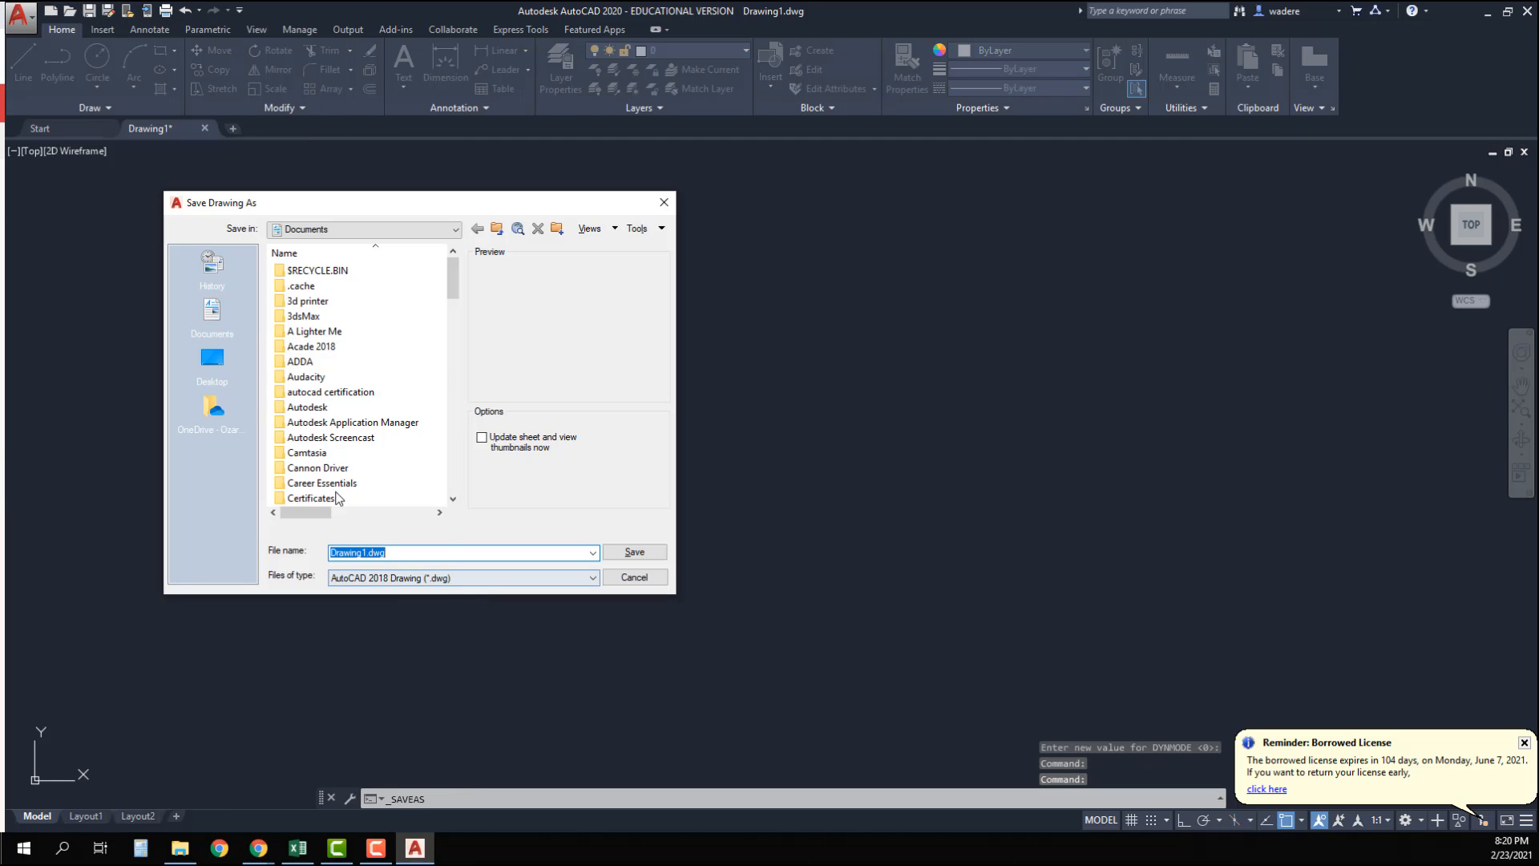
click(215, 411)
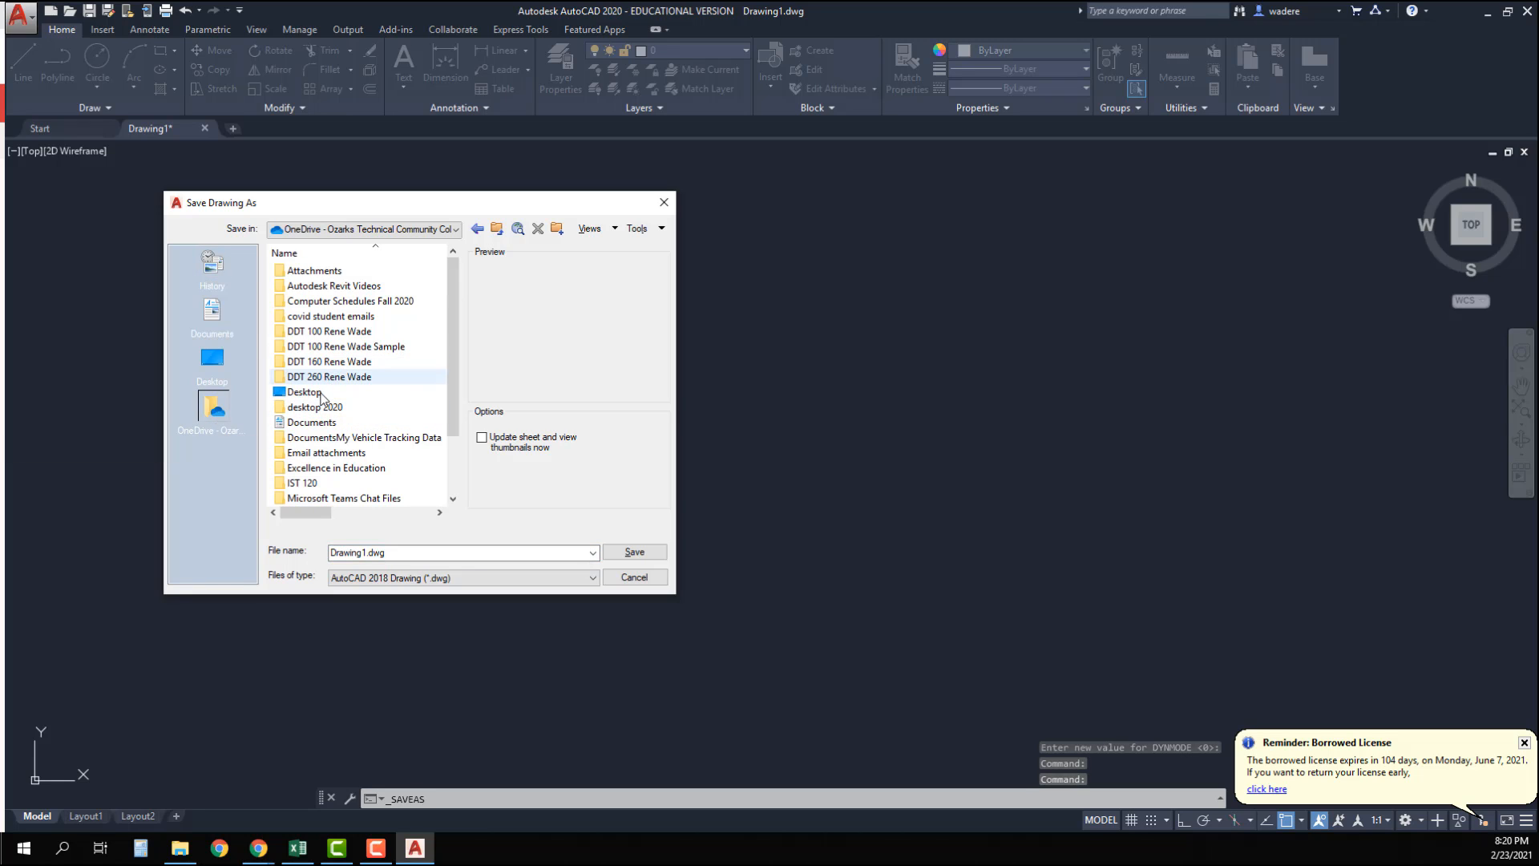
double_click(329, 331)
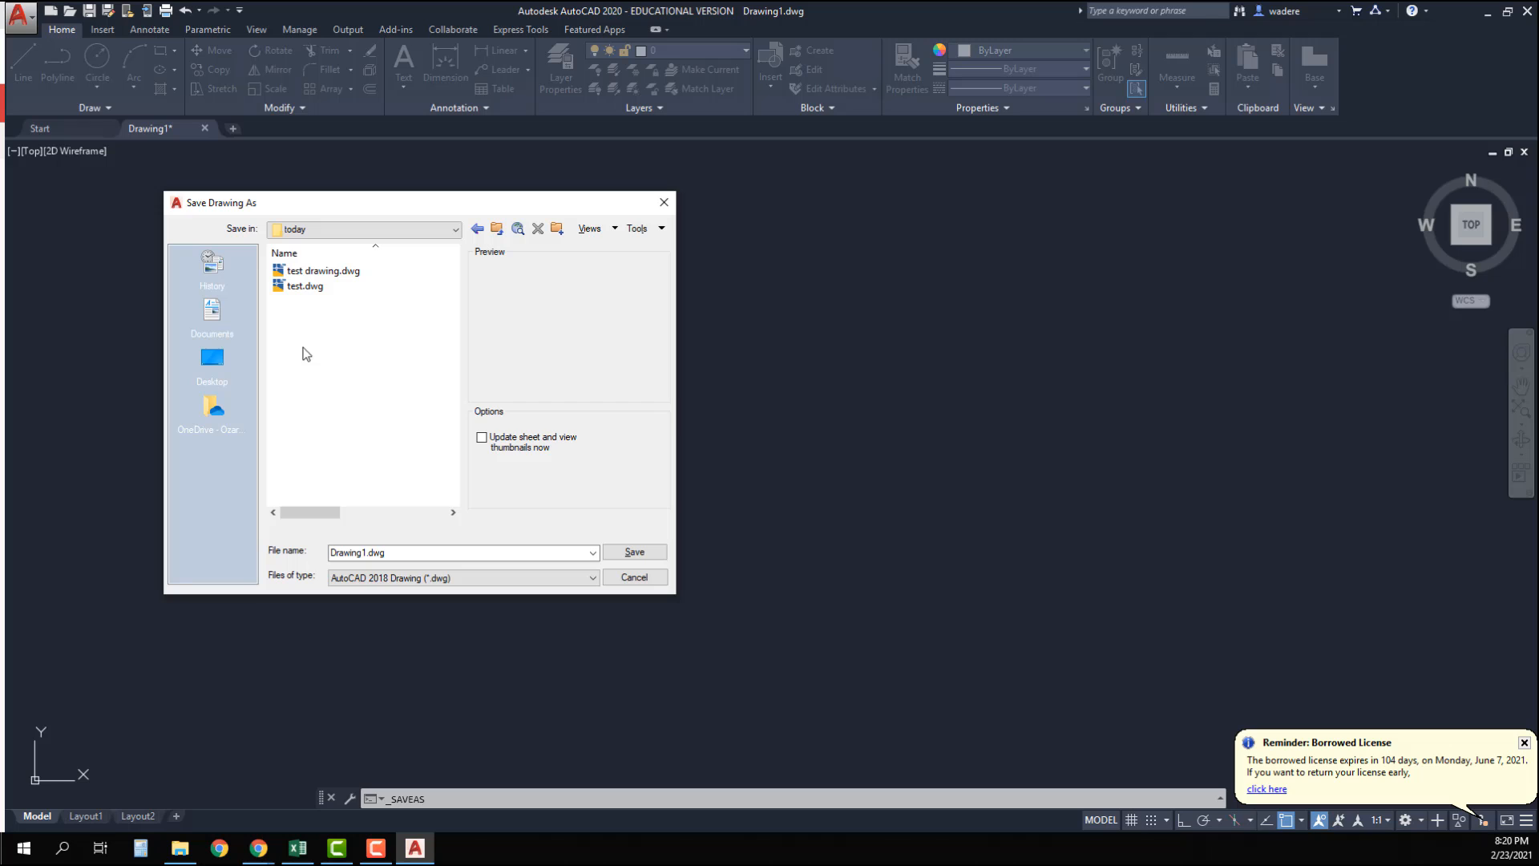
click(299, 285)
click(632, 553)
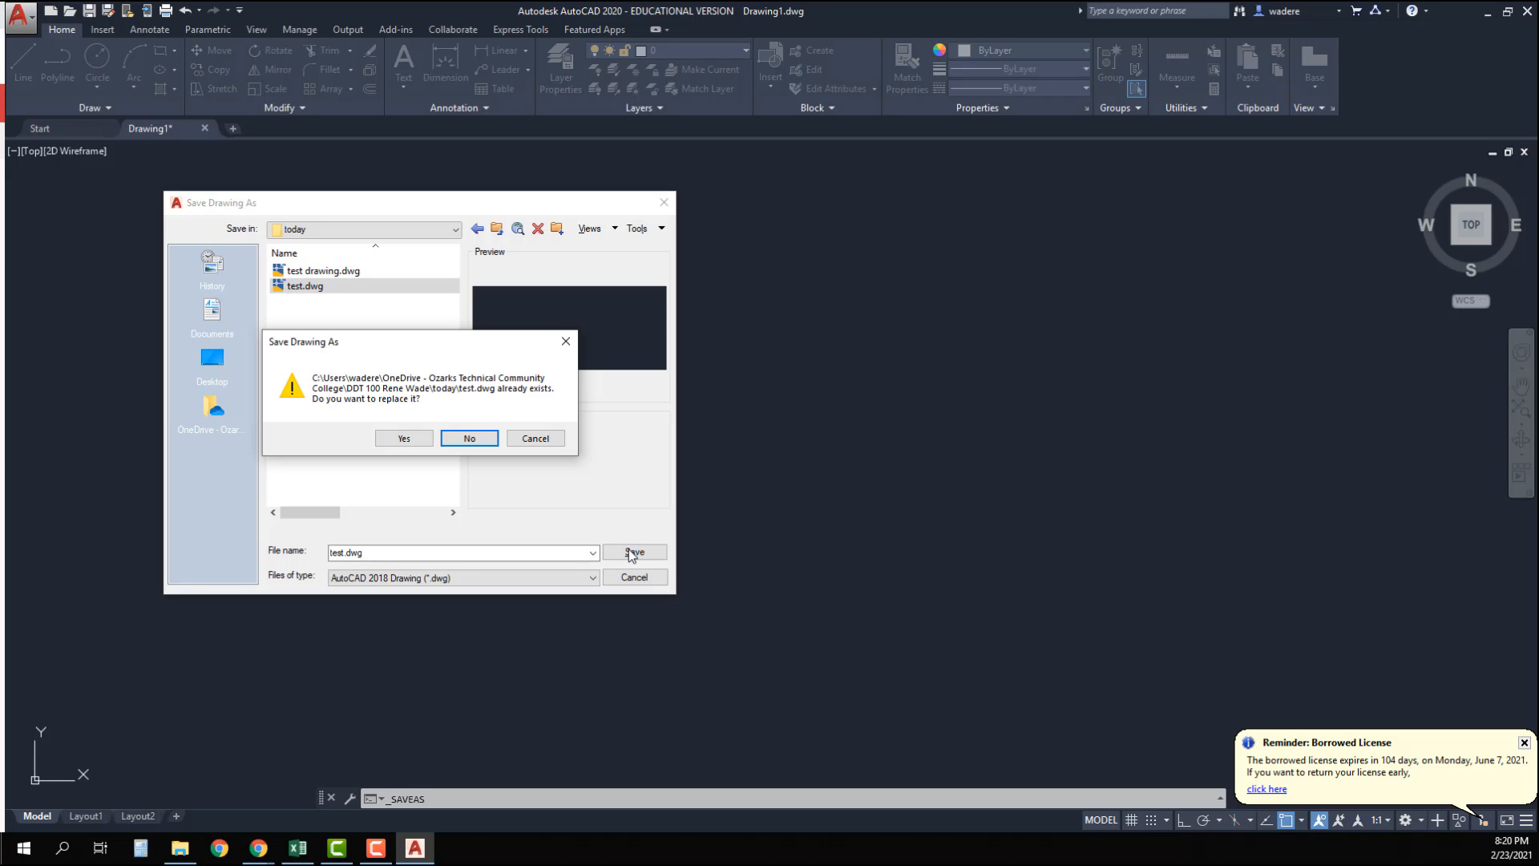
click(431, 454)
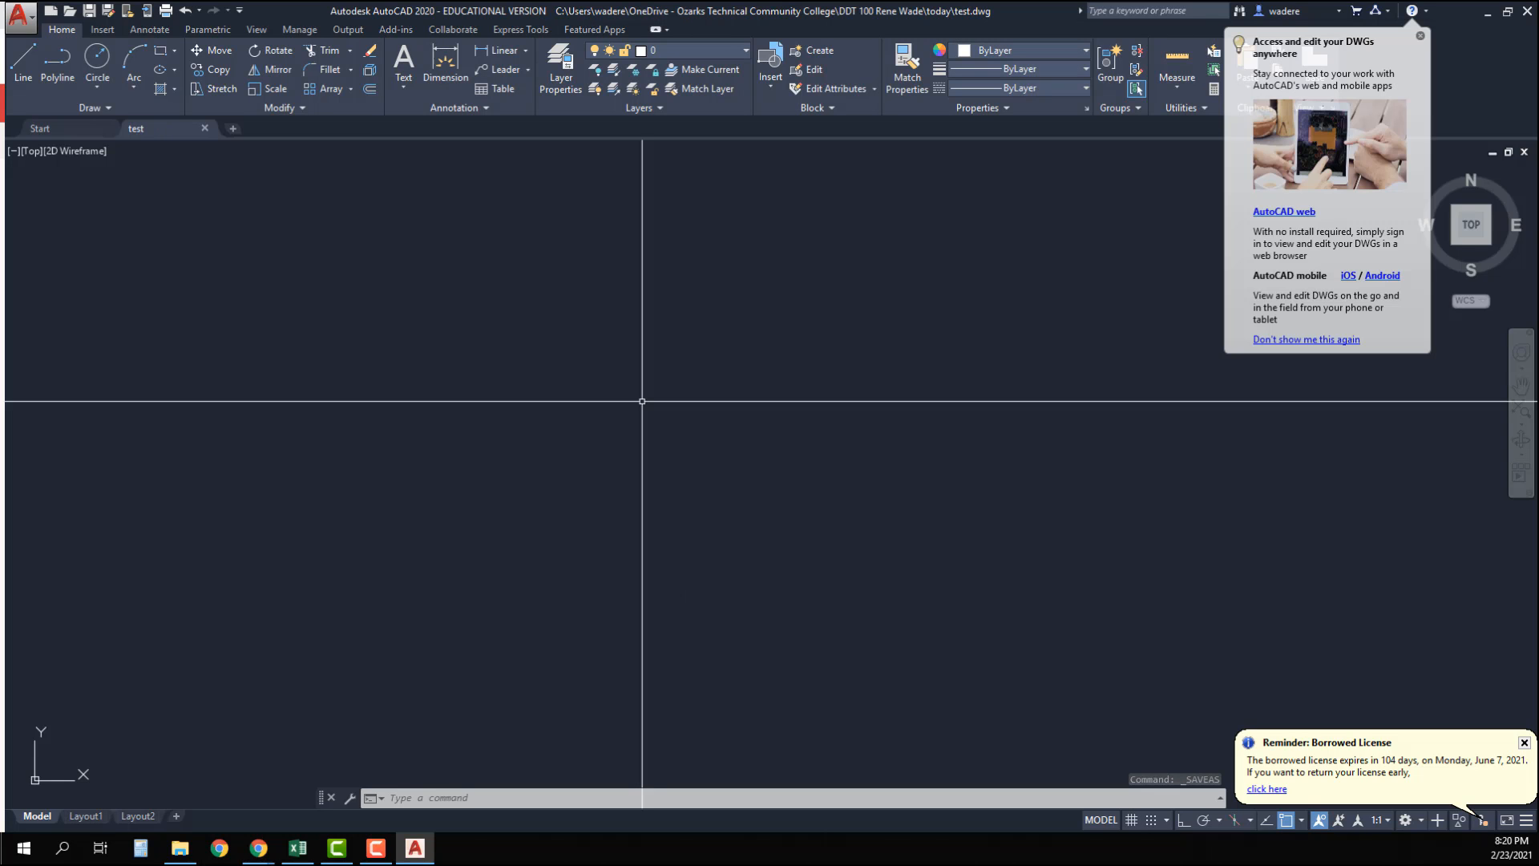
Step: Check the drawing units and accept decimal length with 0.0000 precision and inches for inserted content
click(18, 14)
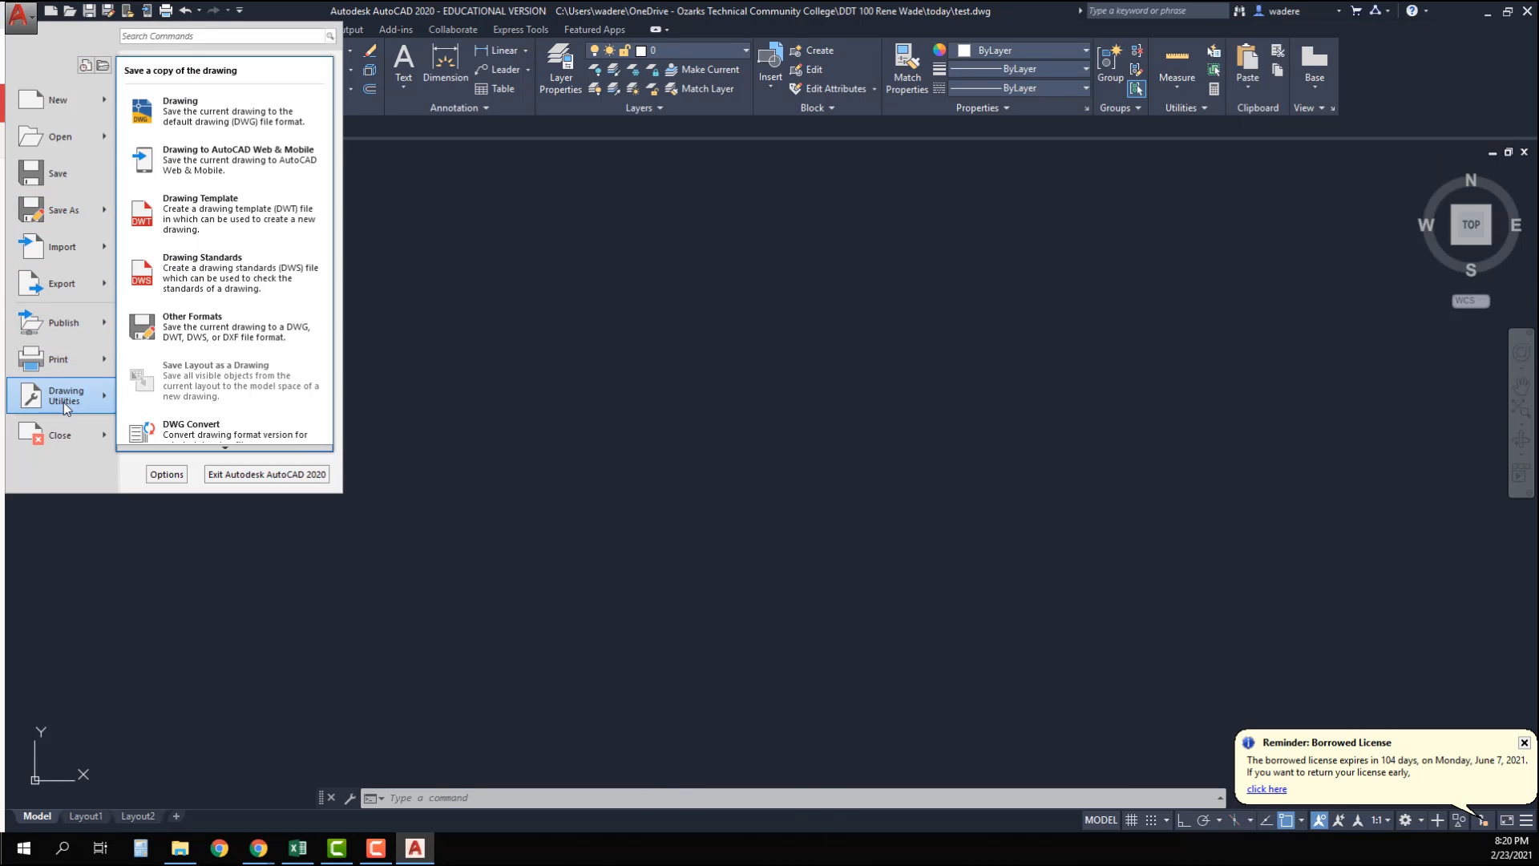
mouse_move(65, 402)
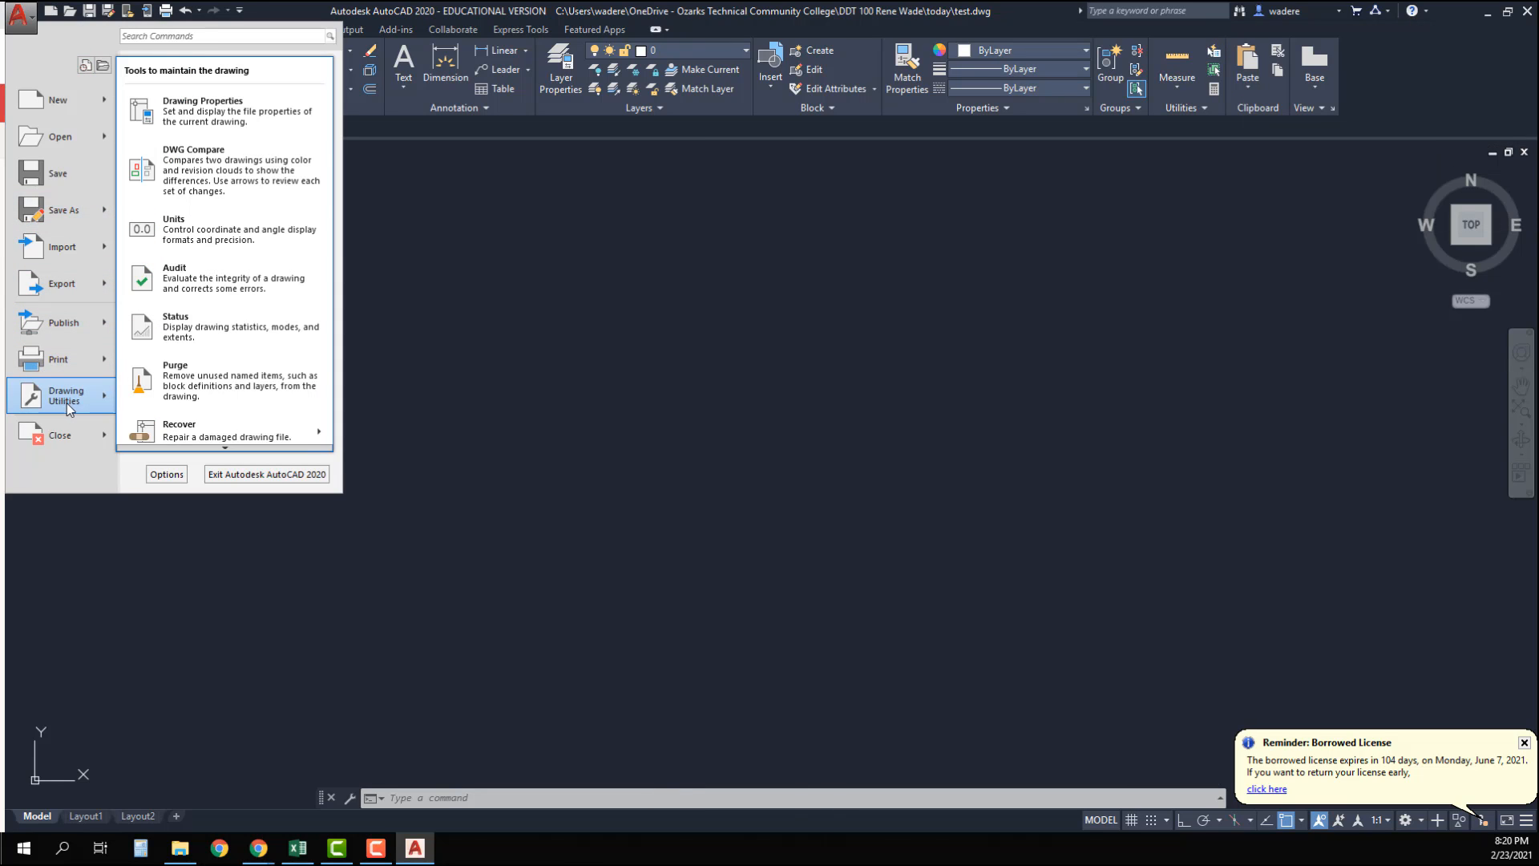
click(202, 238)
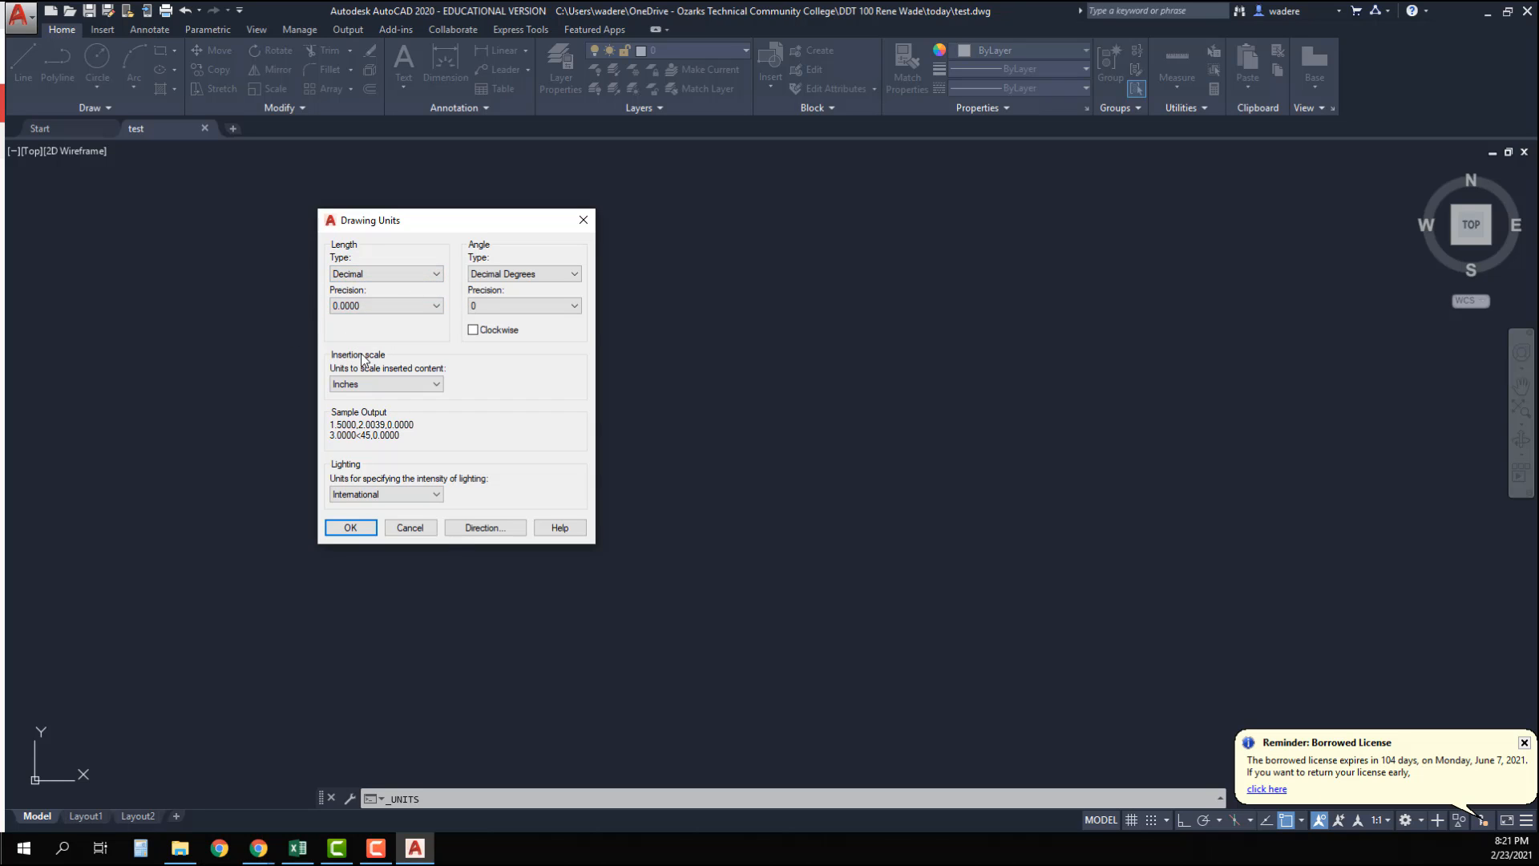
click(419, 305)
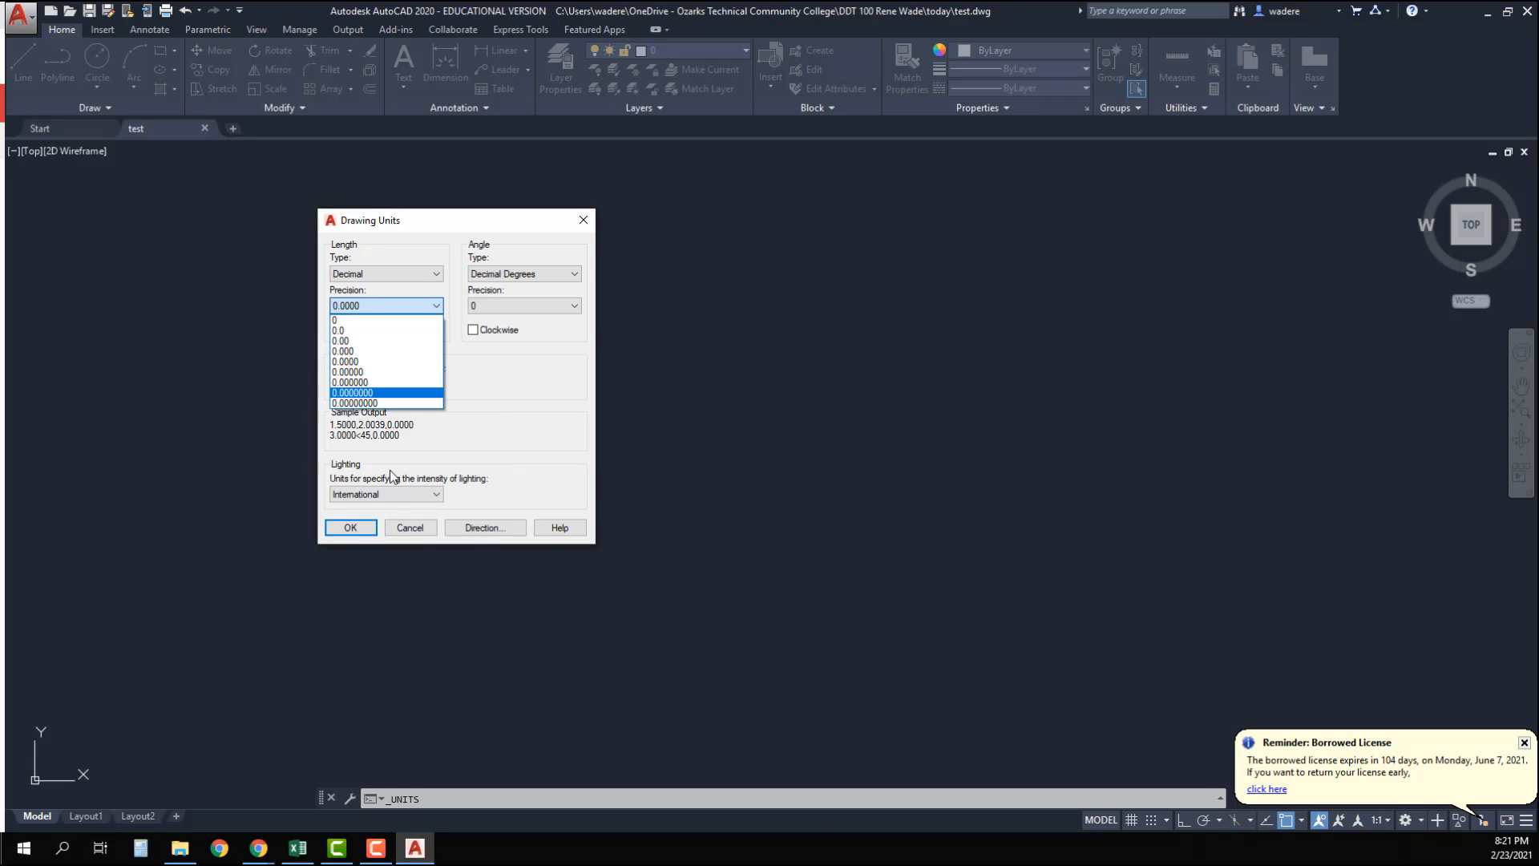
click(497, 459)
click(350, 527)
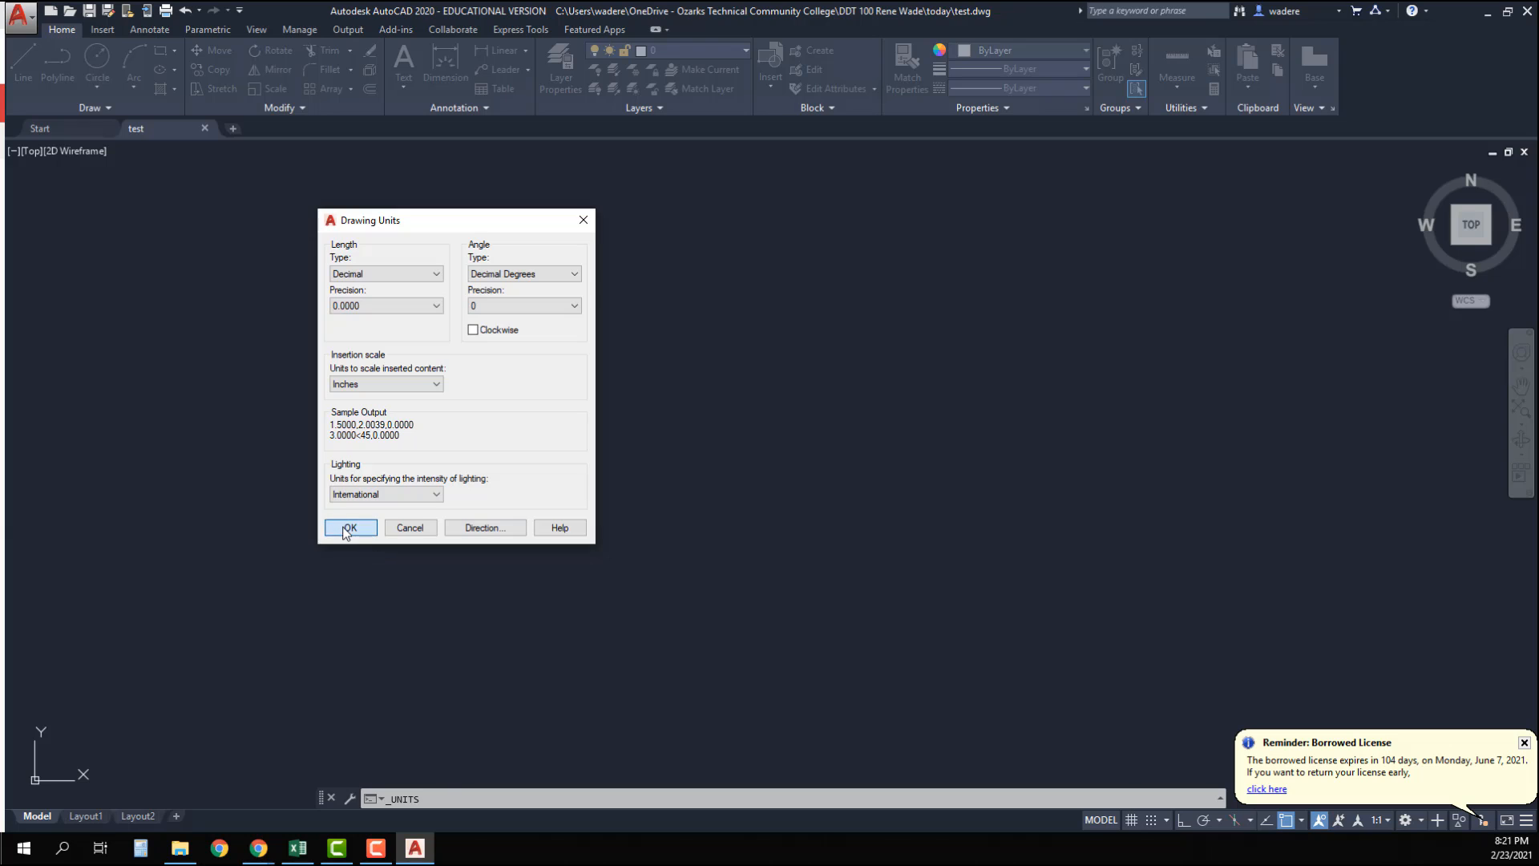
Step: Check the automatic save interval and the display settings in the program options, and accept them
click(19, 15)
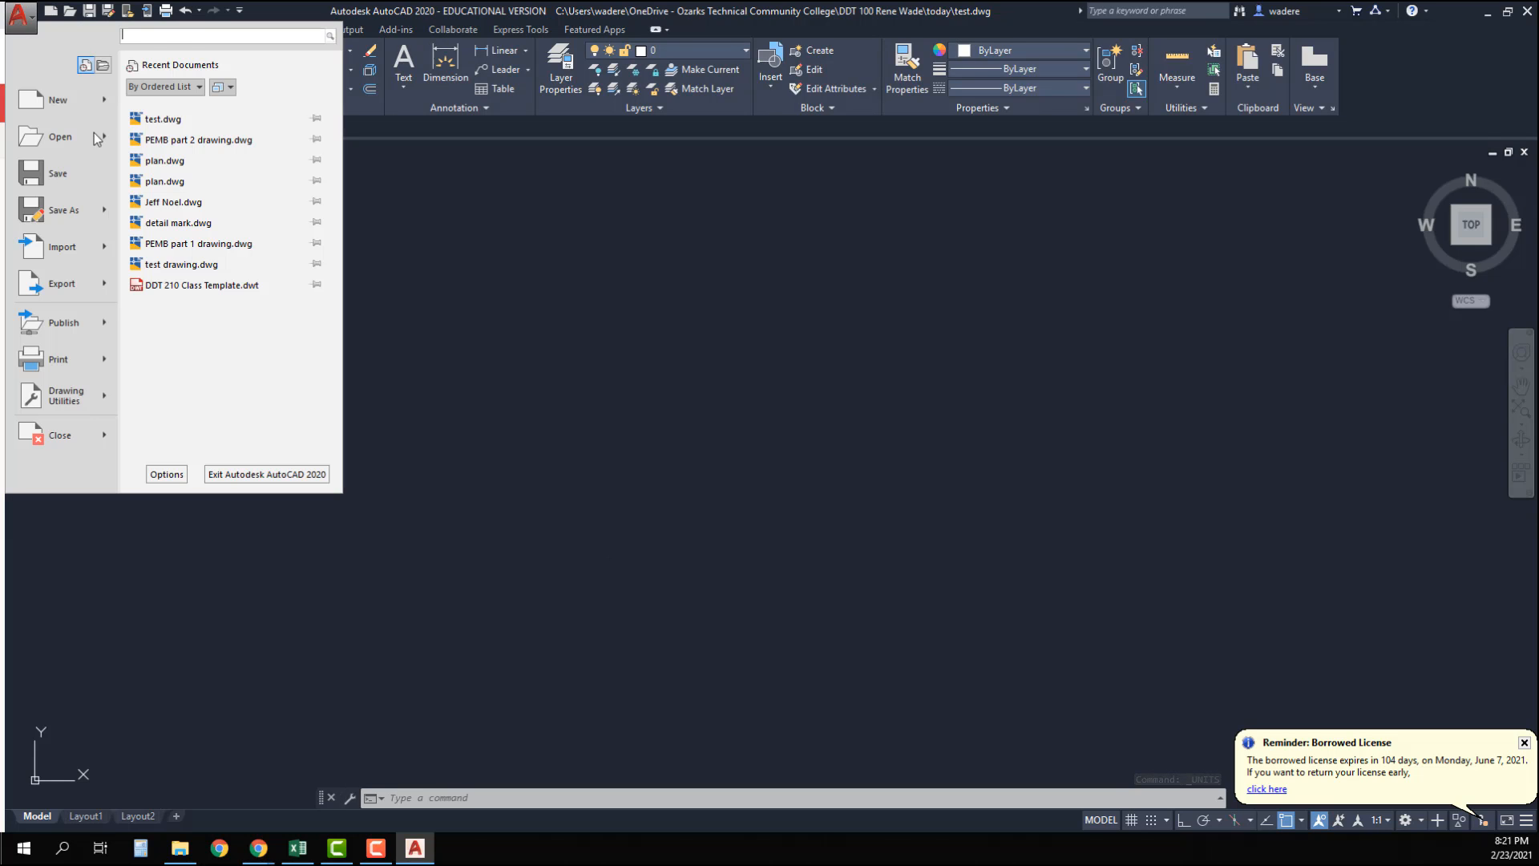
click(167, 473)
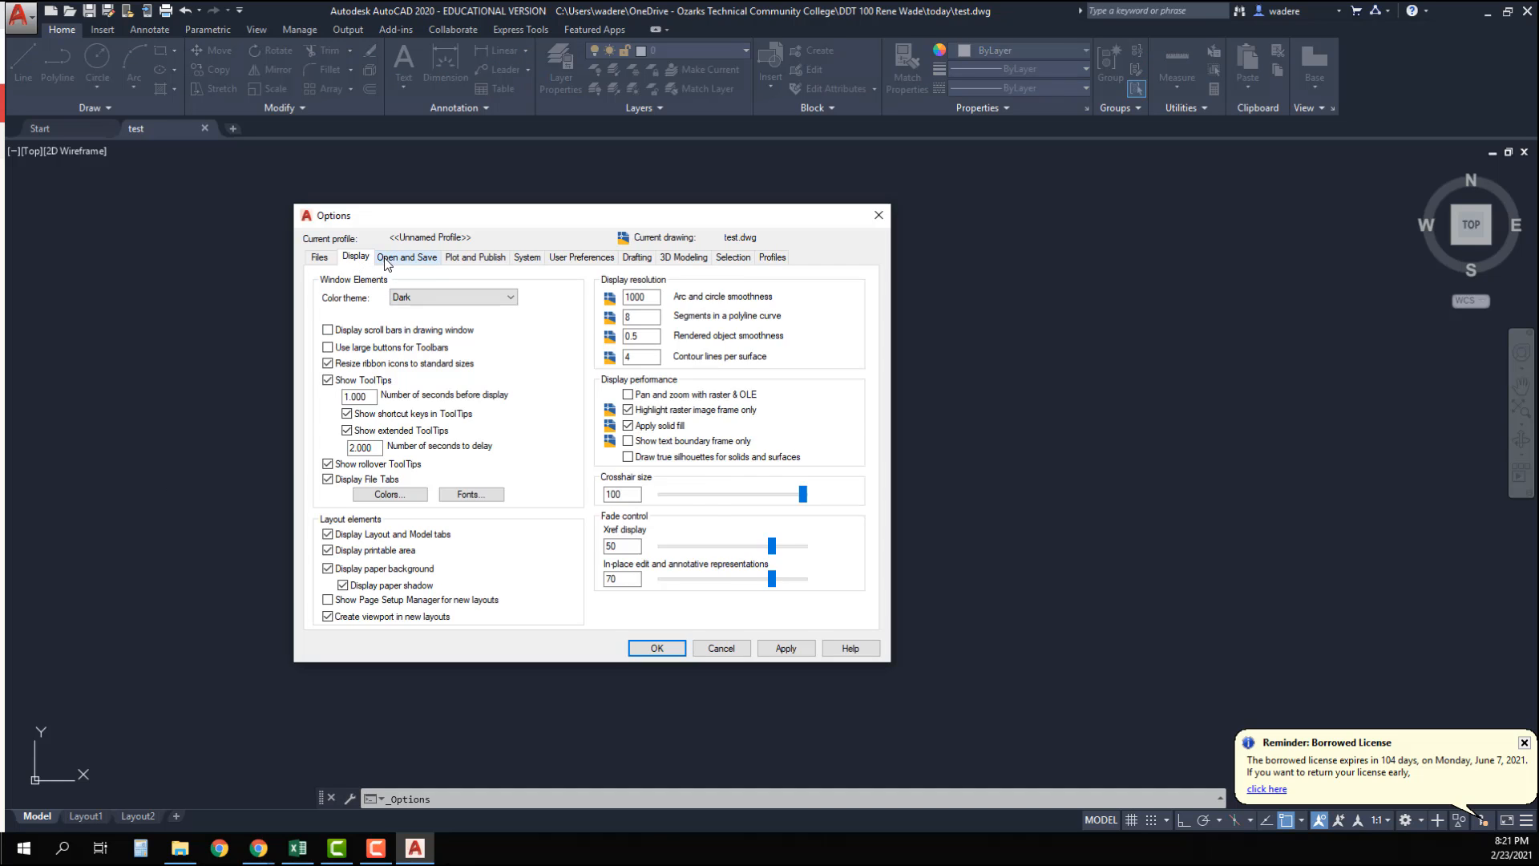
click(390, 261)
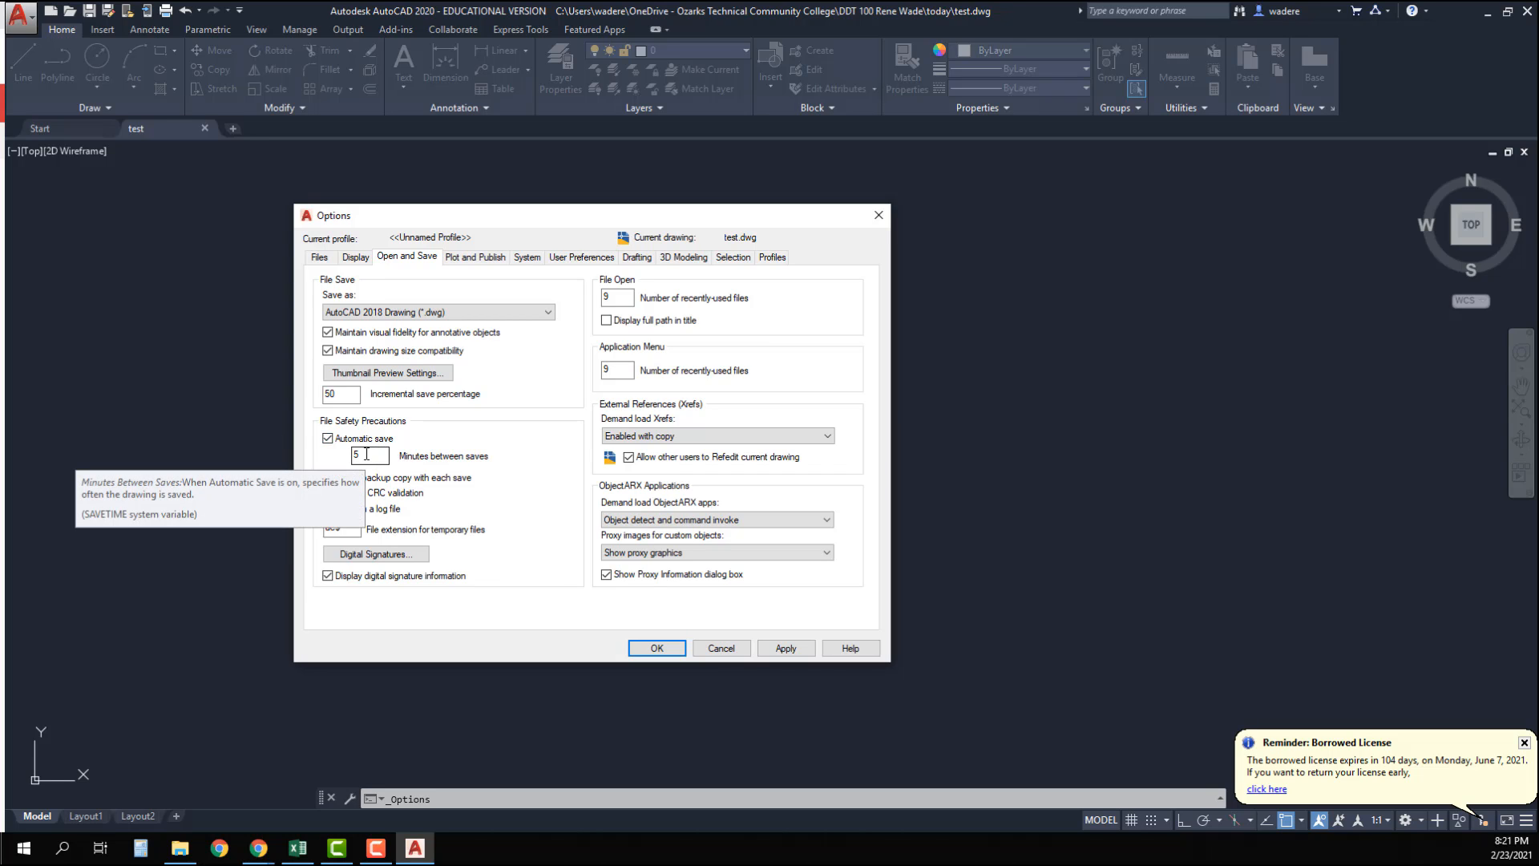
click(582, 257)
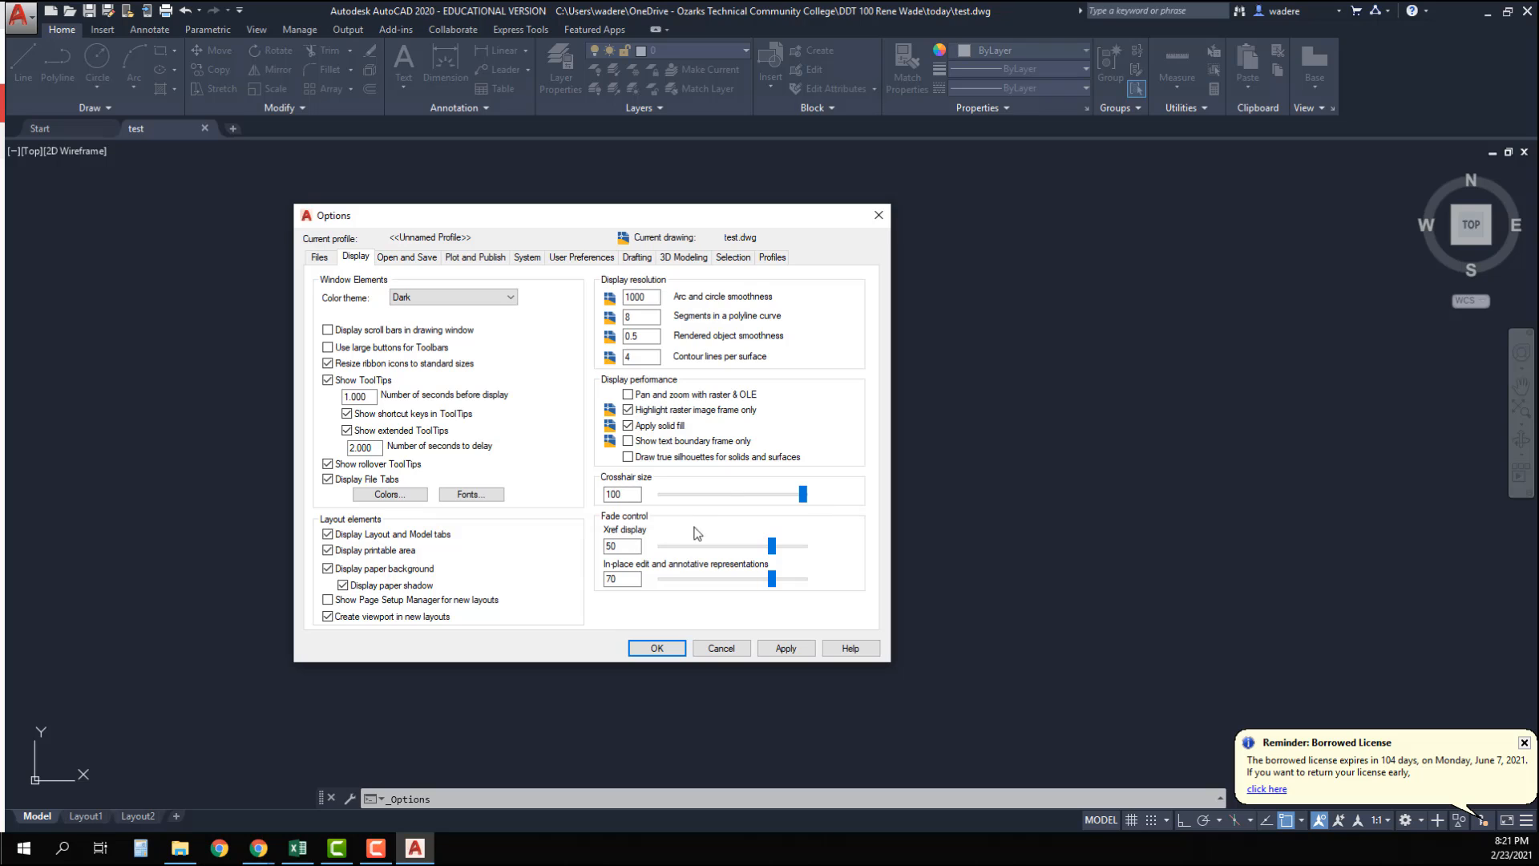
click(657, 651)
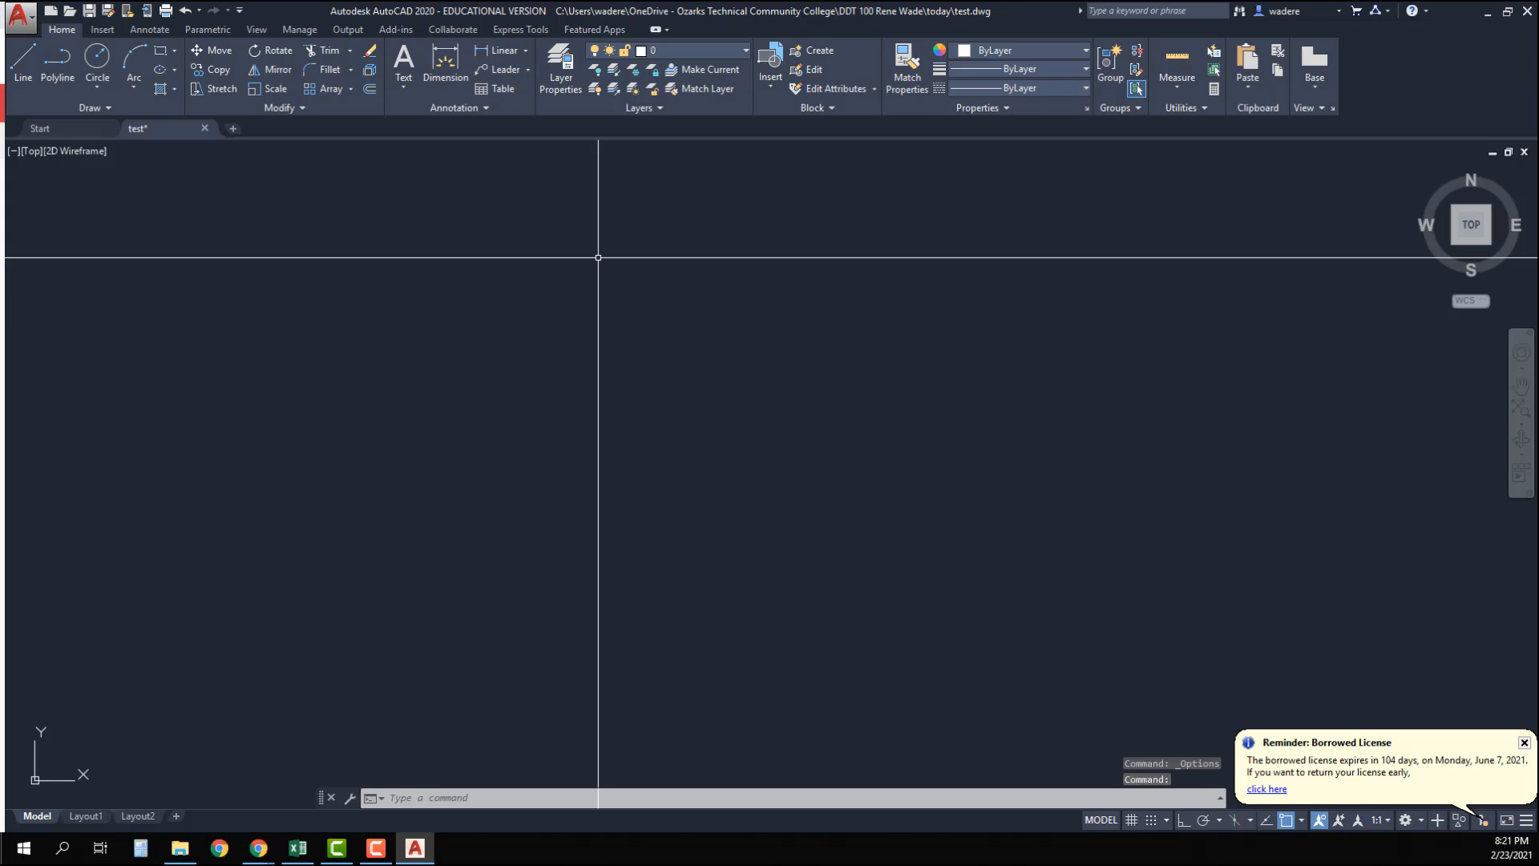
Step: Create a new layer named object and set its color to green
click(563, 61)
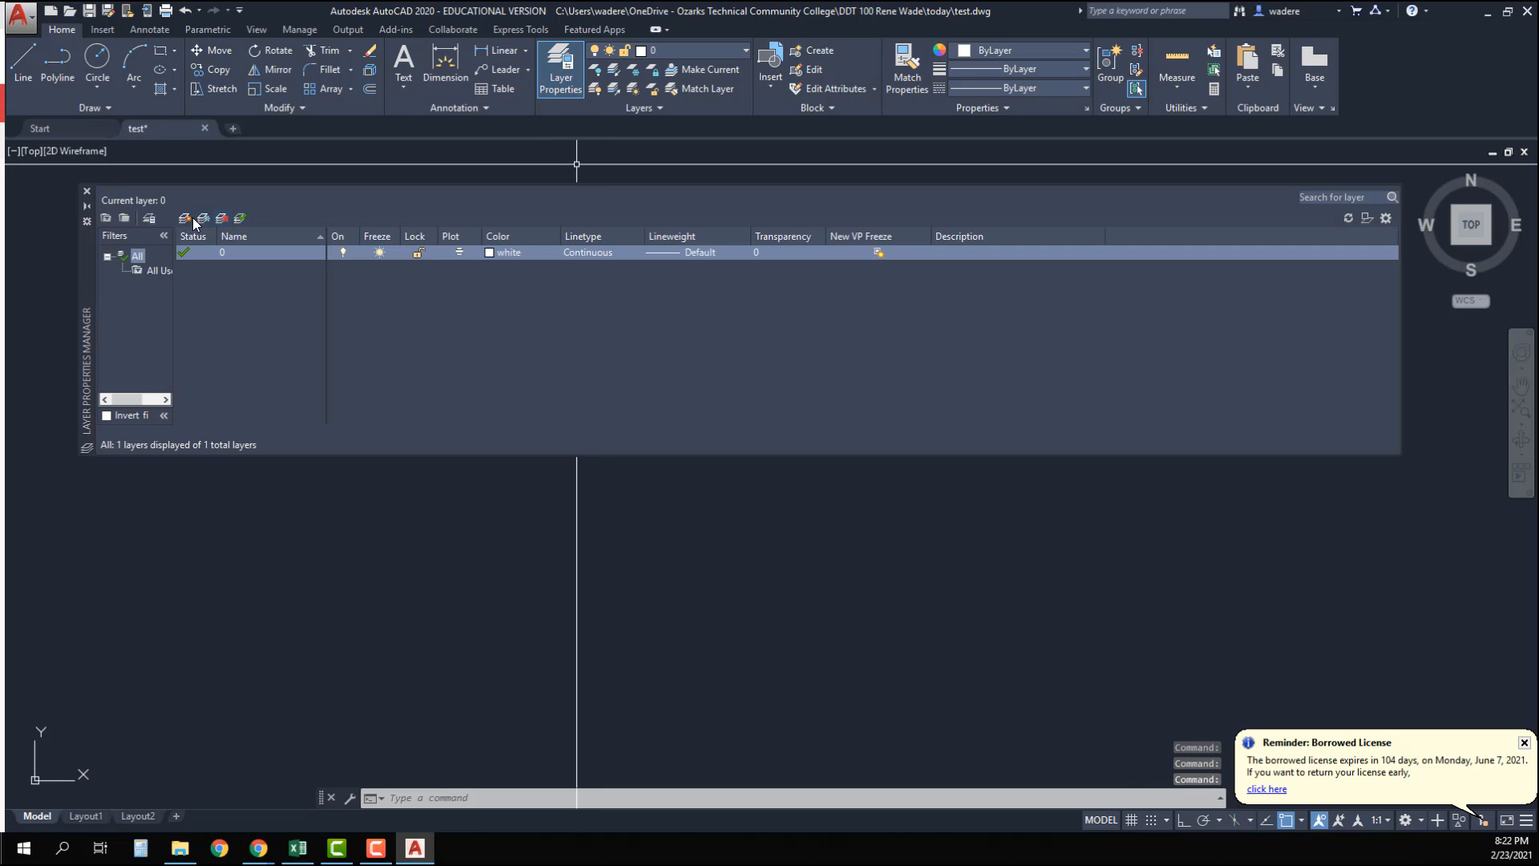
click(185, 218)
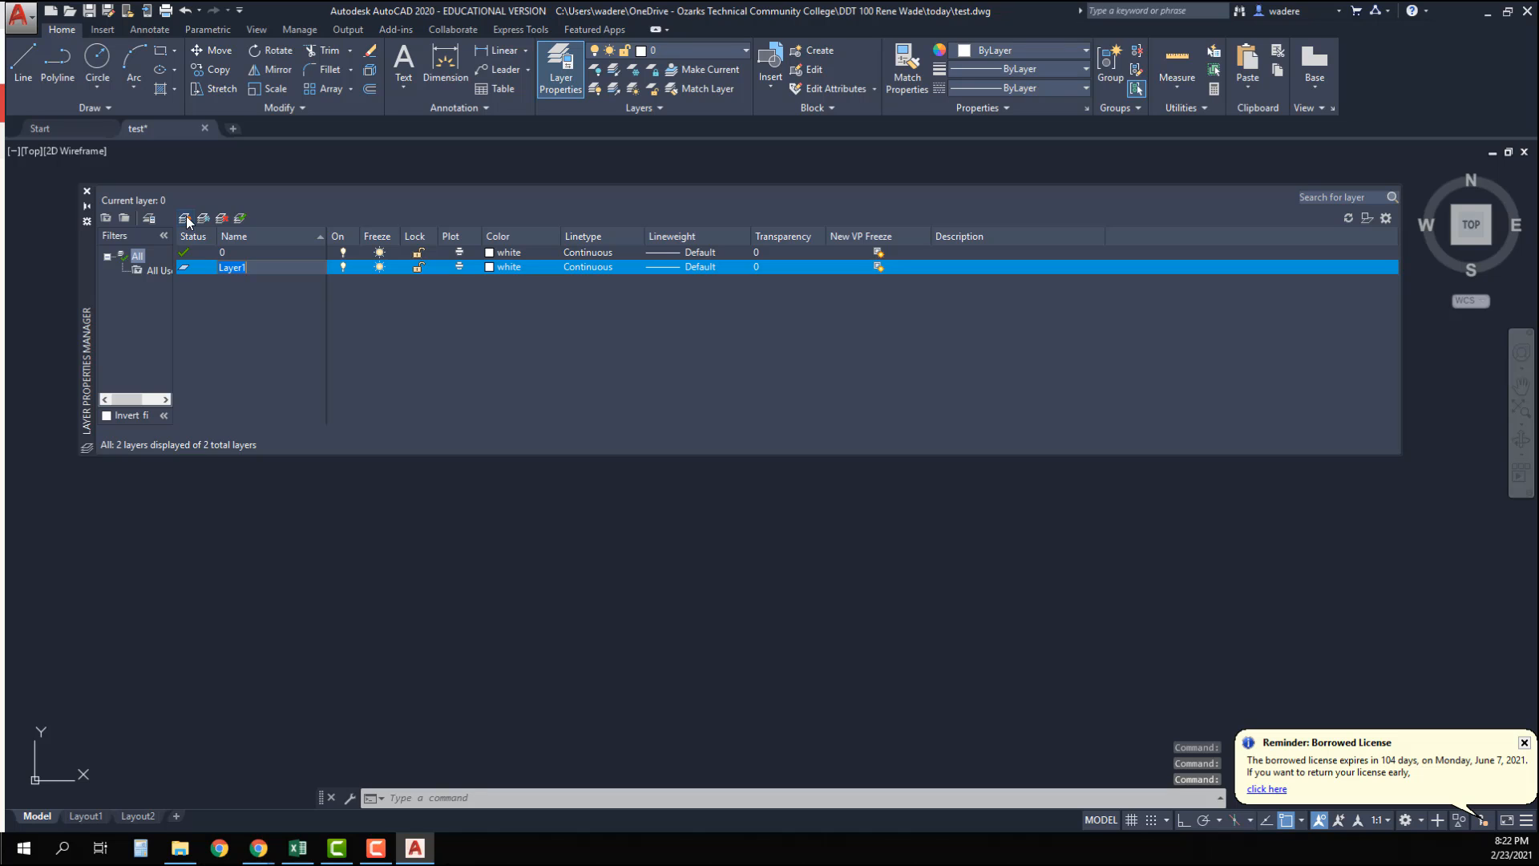
text(object)
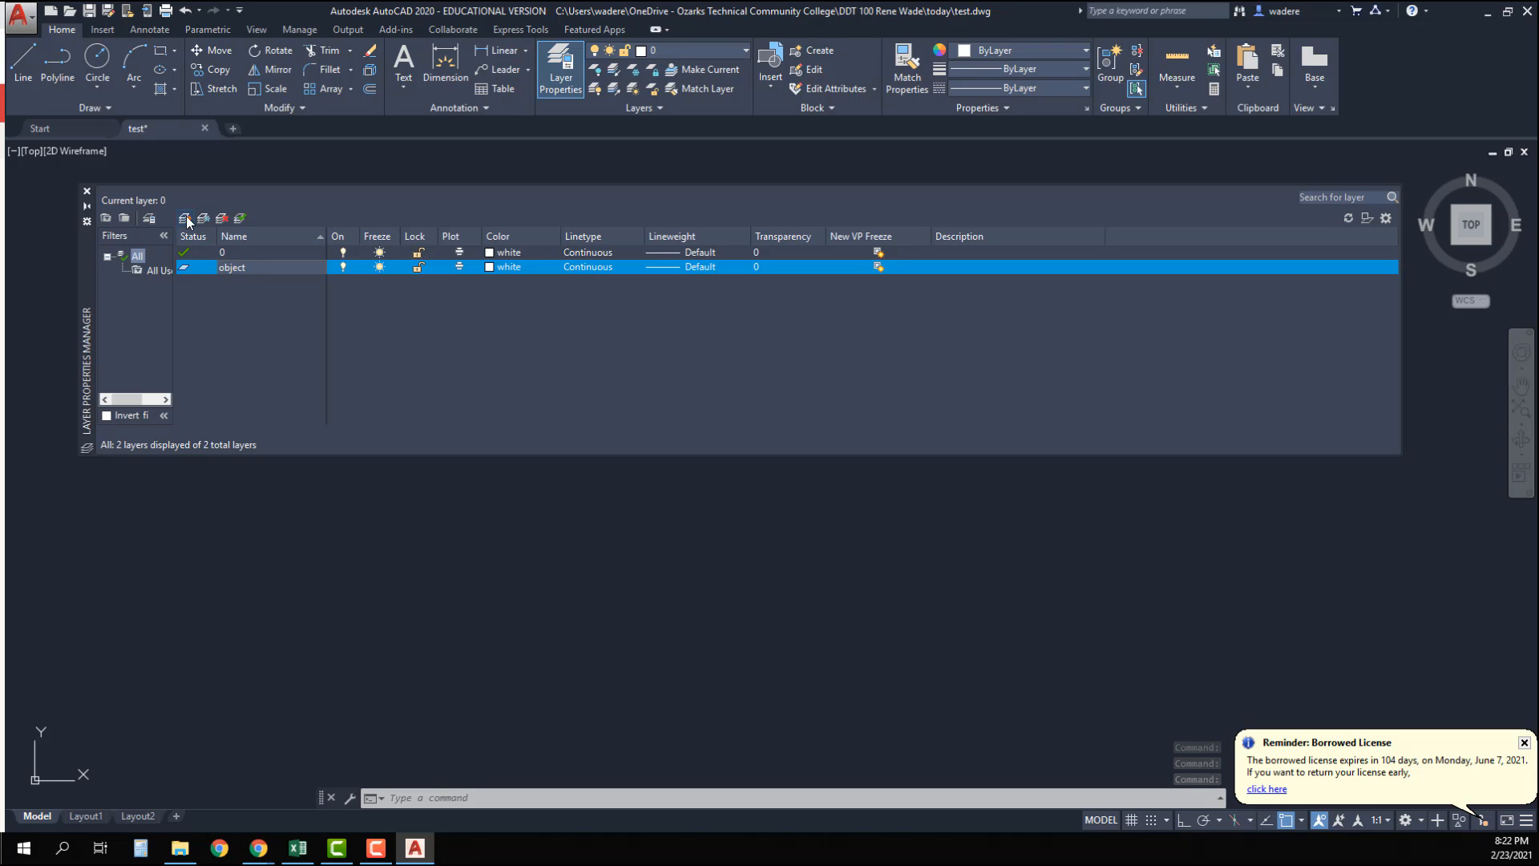
click(489, 267)
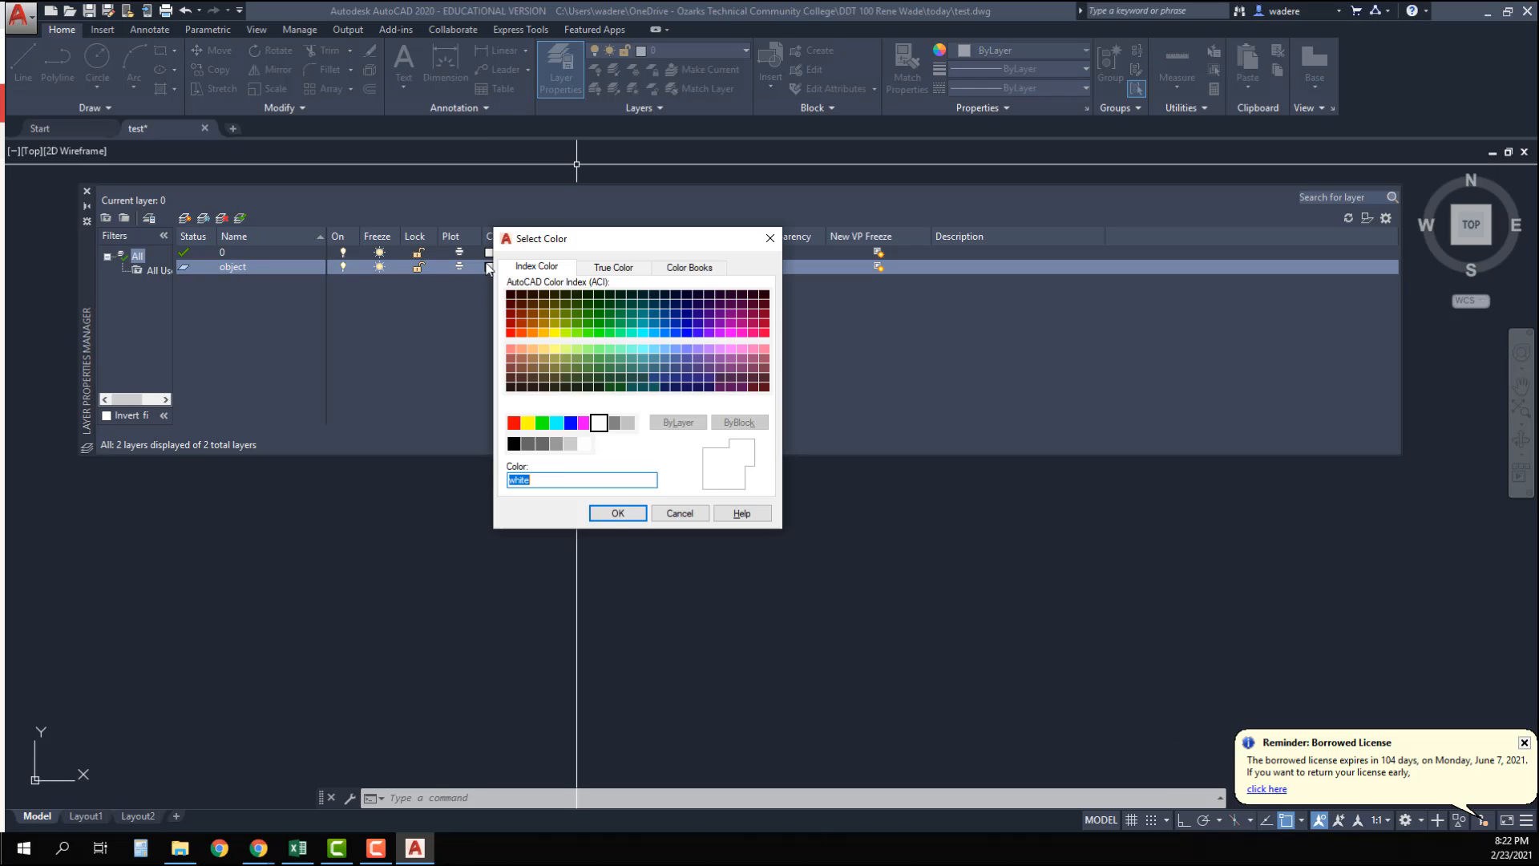
click(542, 423)
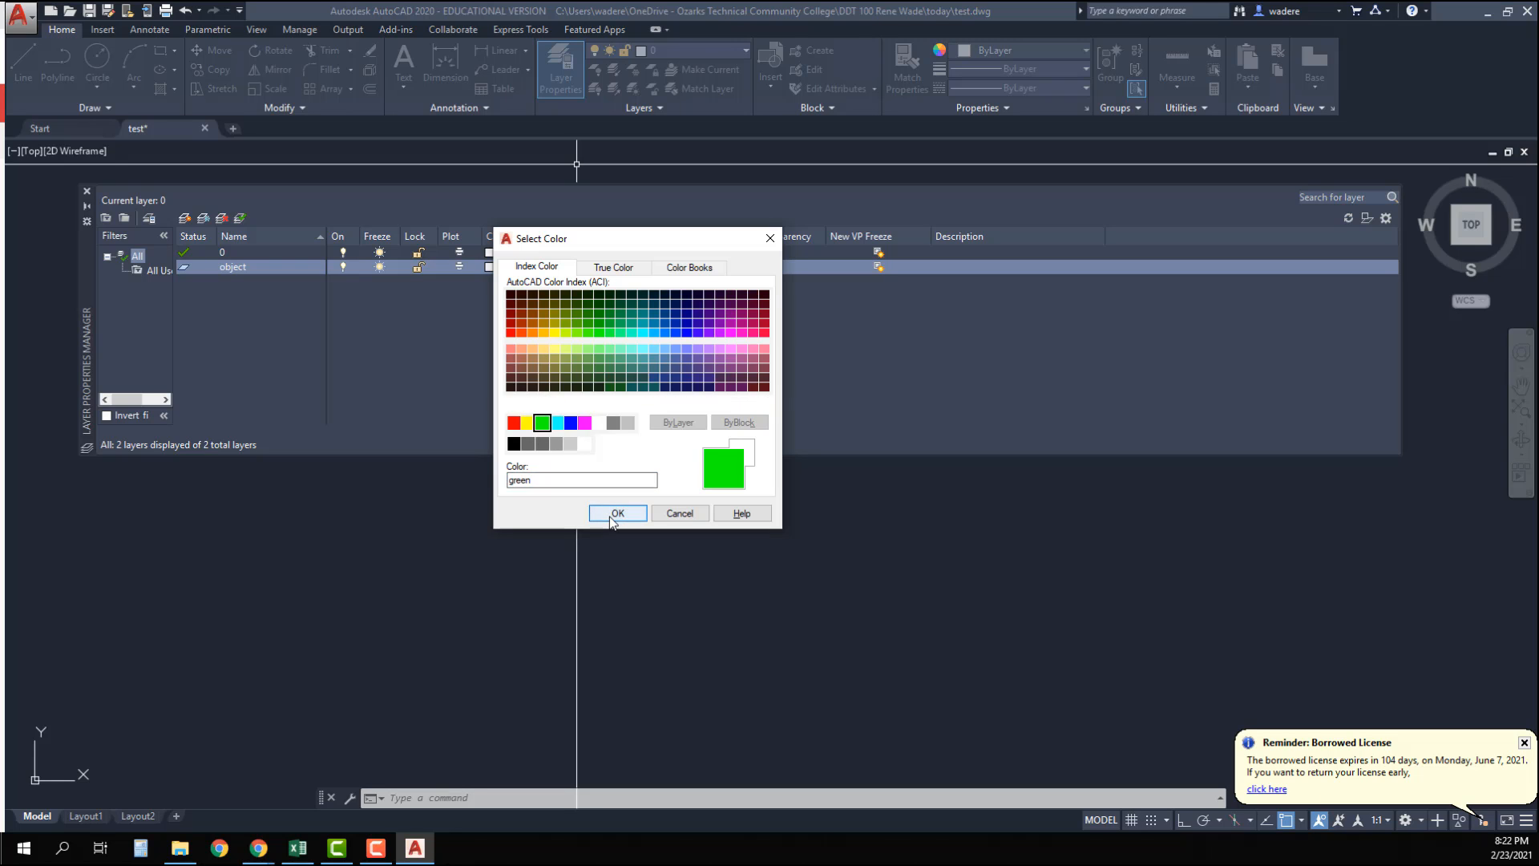
click(616, 515)
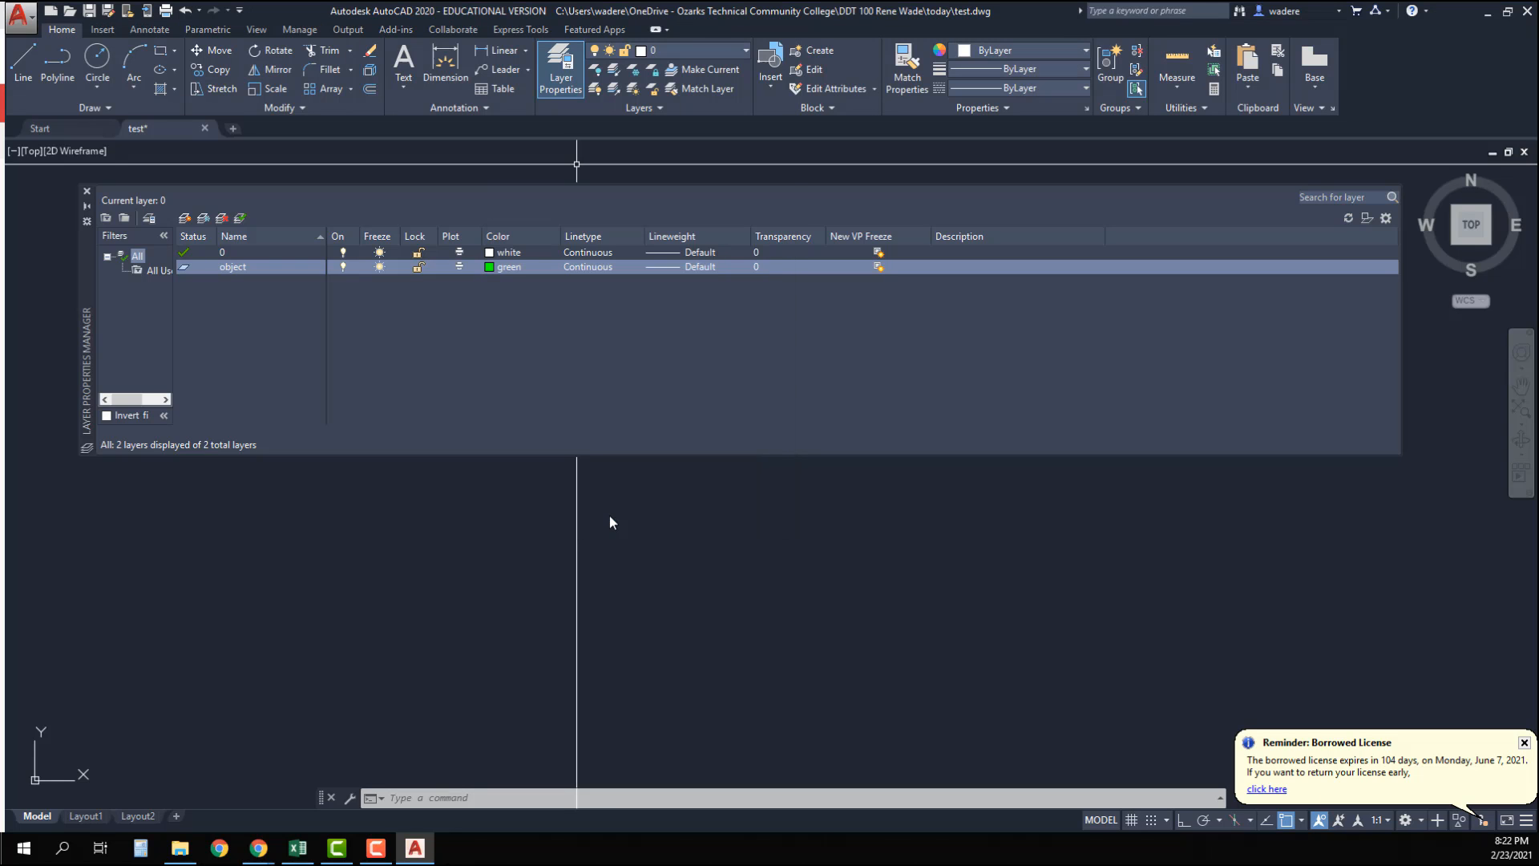
Step: Create a second layer named hatch and set its color to cyan
click(185, 219)
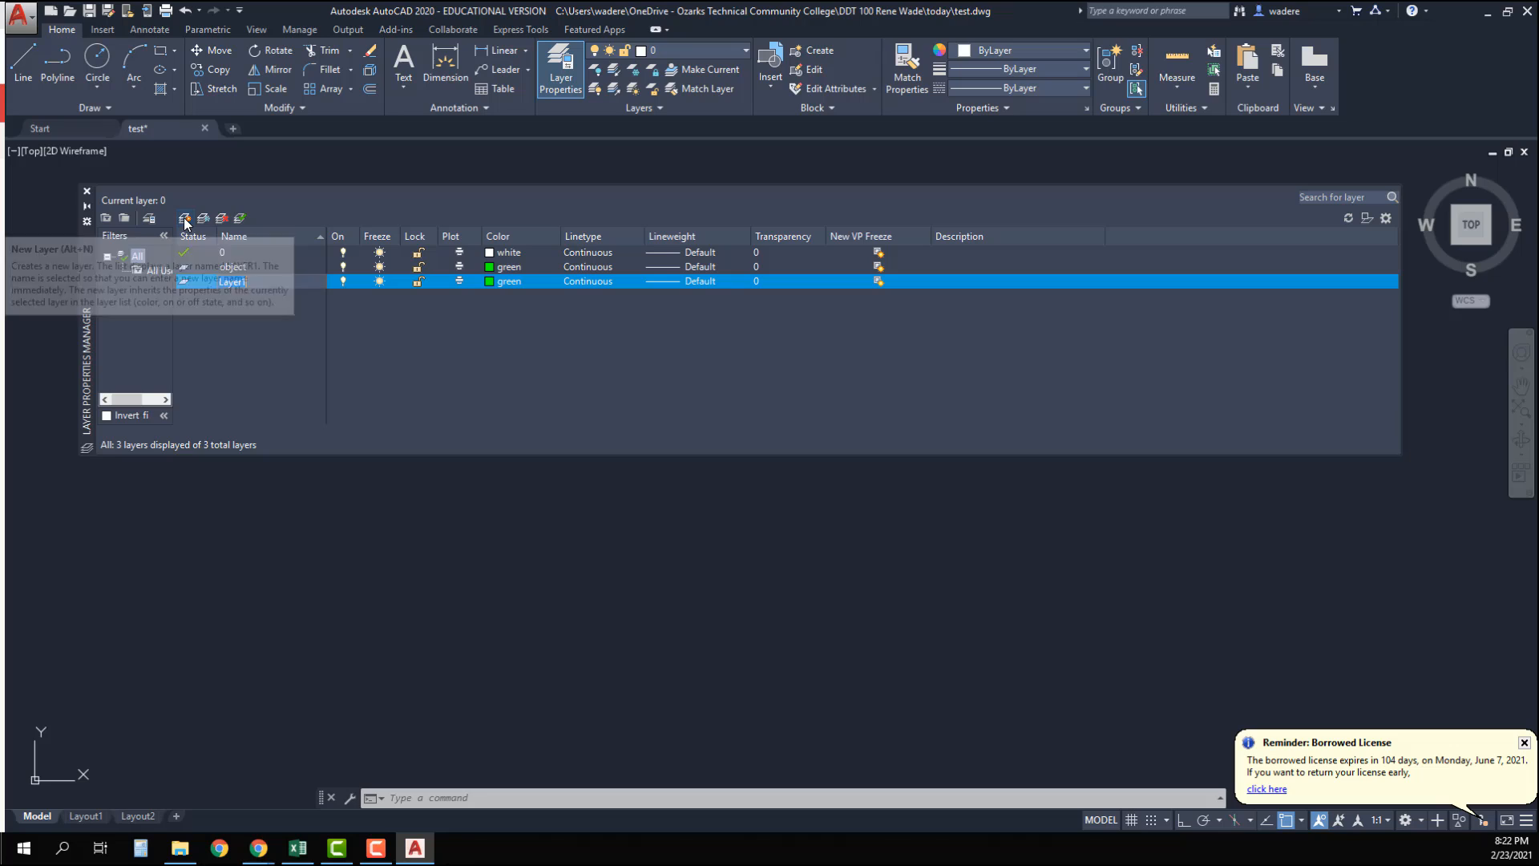
click(494, 286)
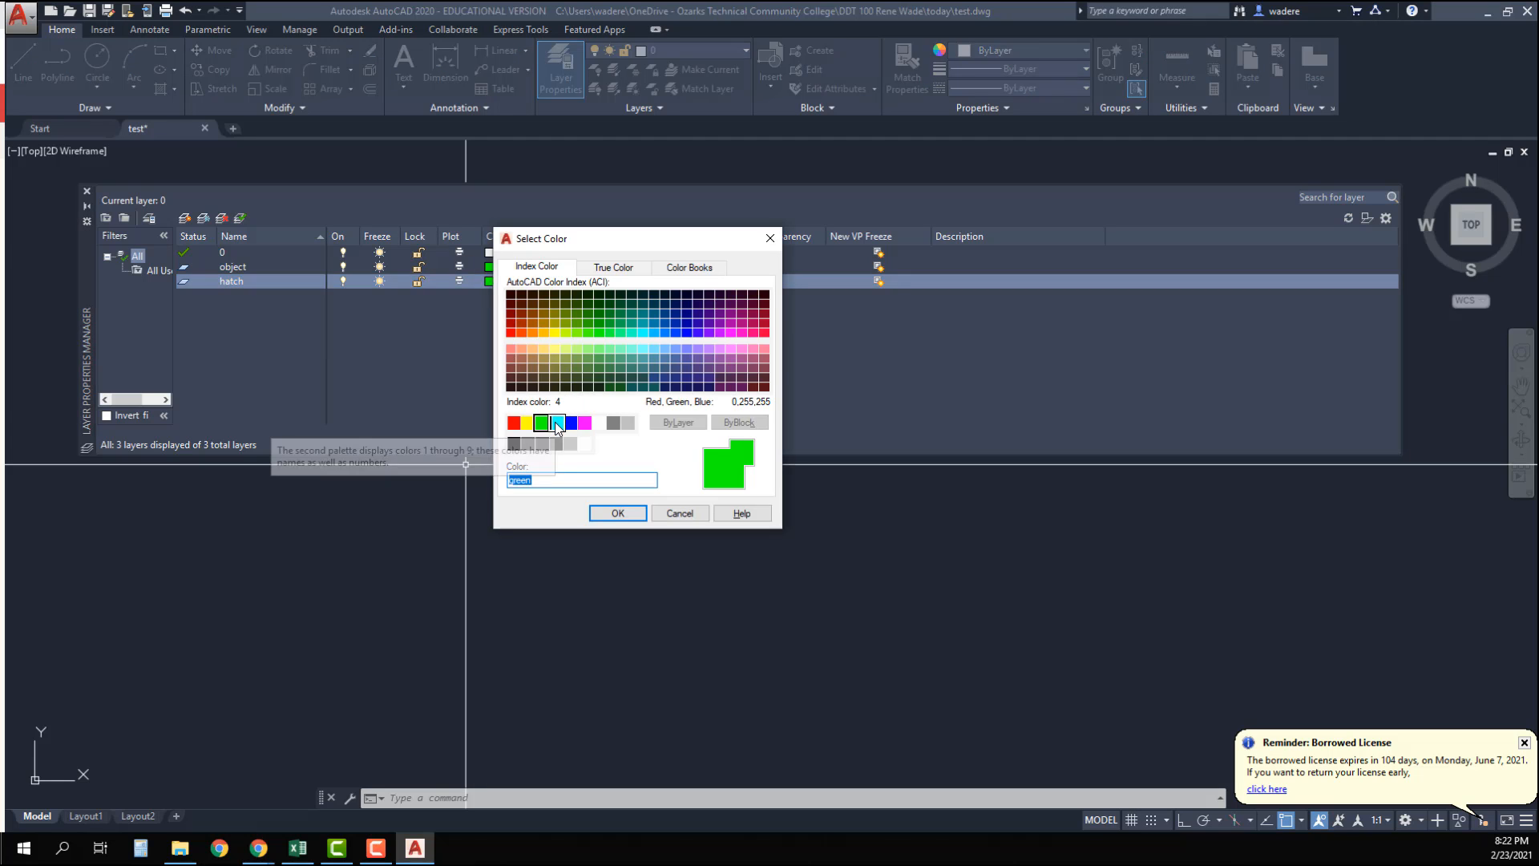
click(557, 423)
click(608, 516)
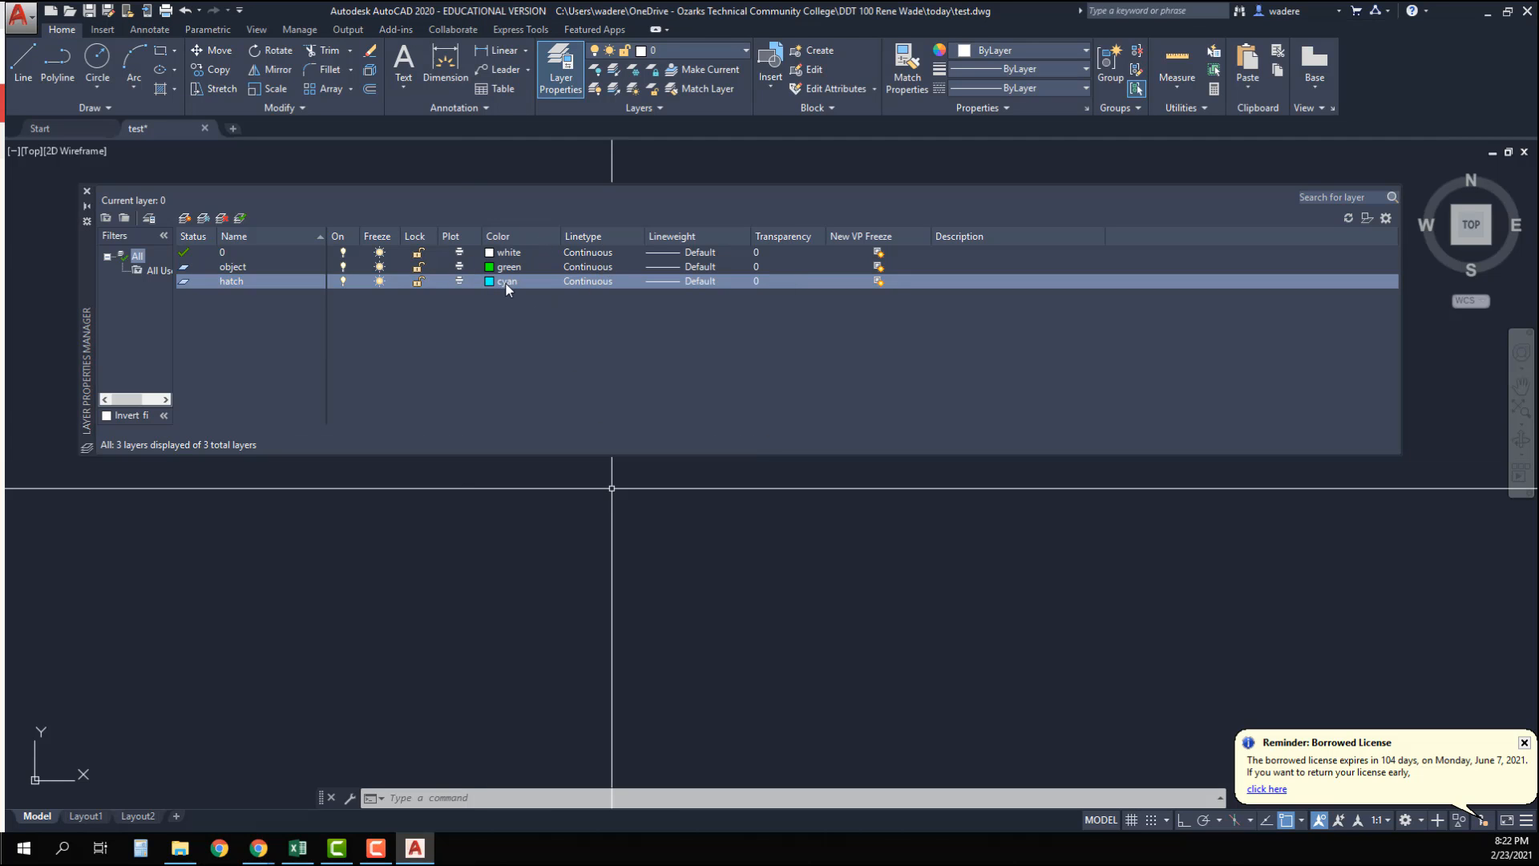
Step: Describe the object layer as "Object lines" and the hatch layer as "Hatch & fill patterns", leaving the hatch linetype Continuous
click(973, 268)
click(974, 268)
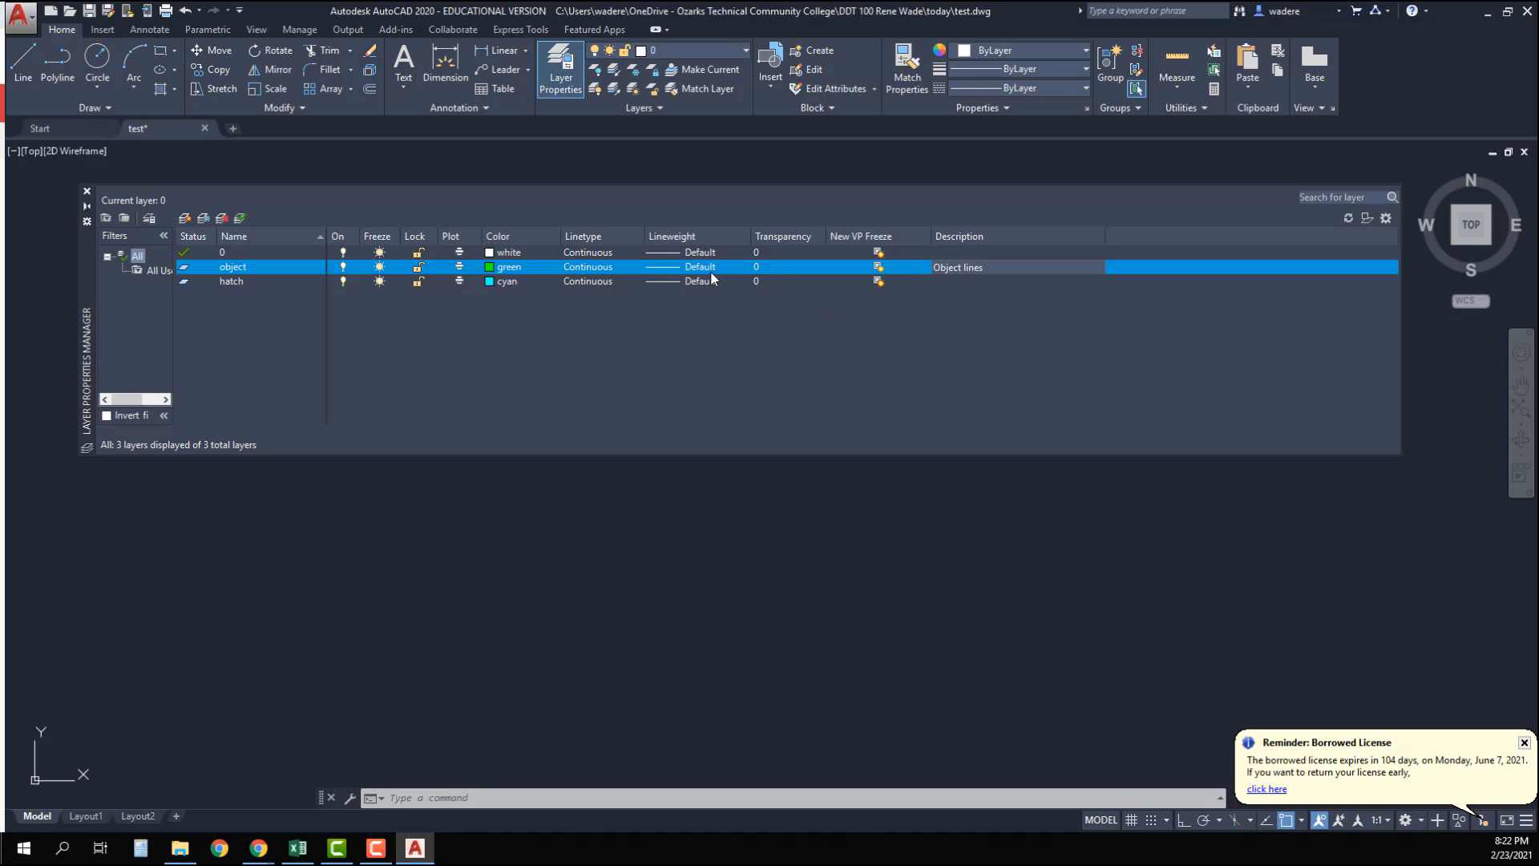
click(603, 282)
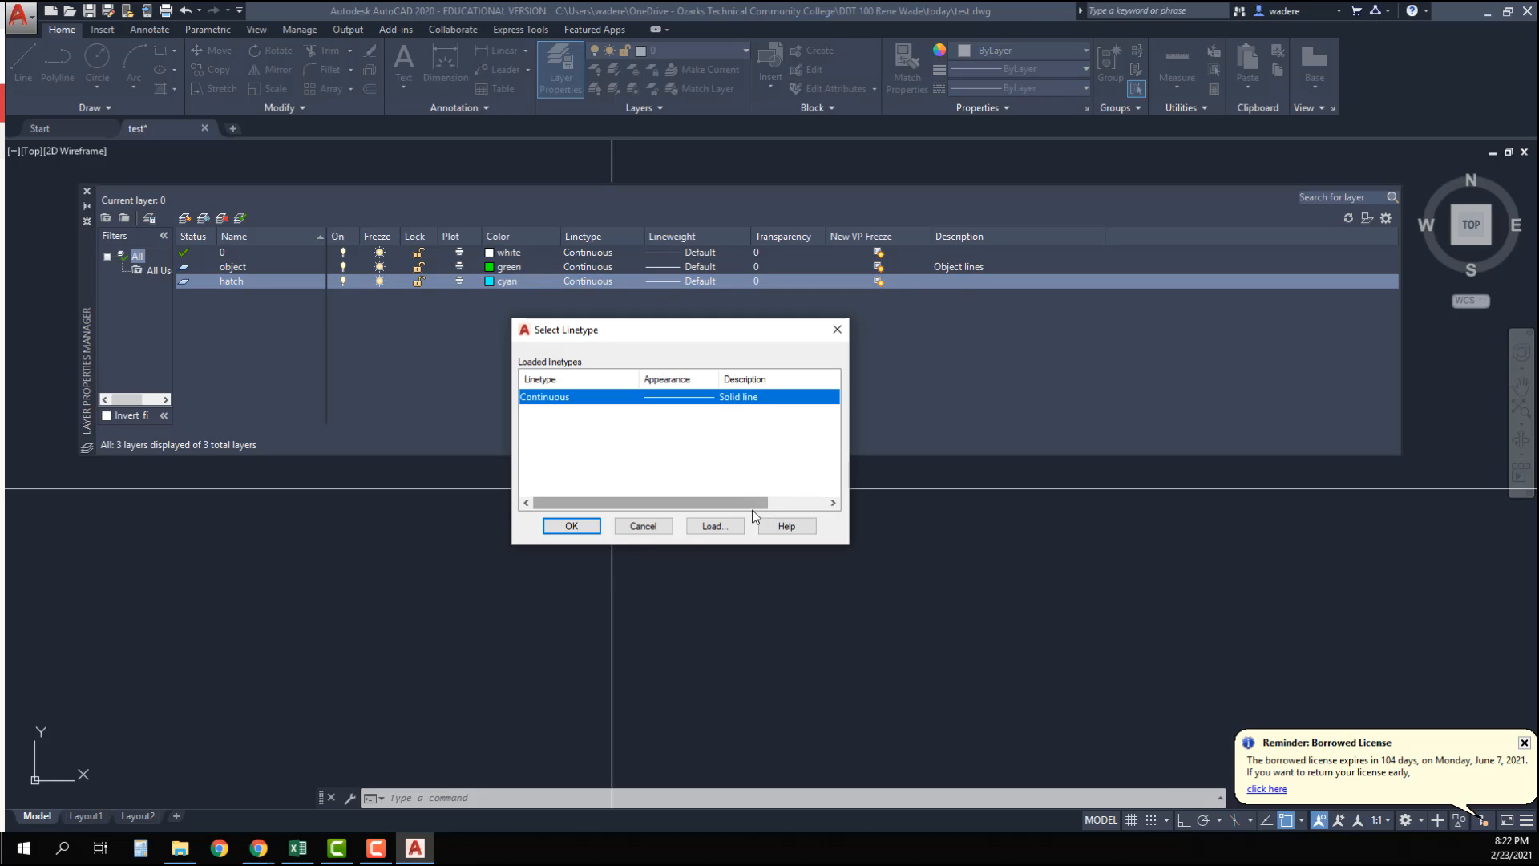
click(635, 527)
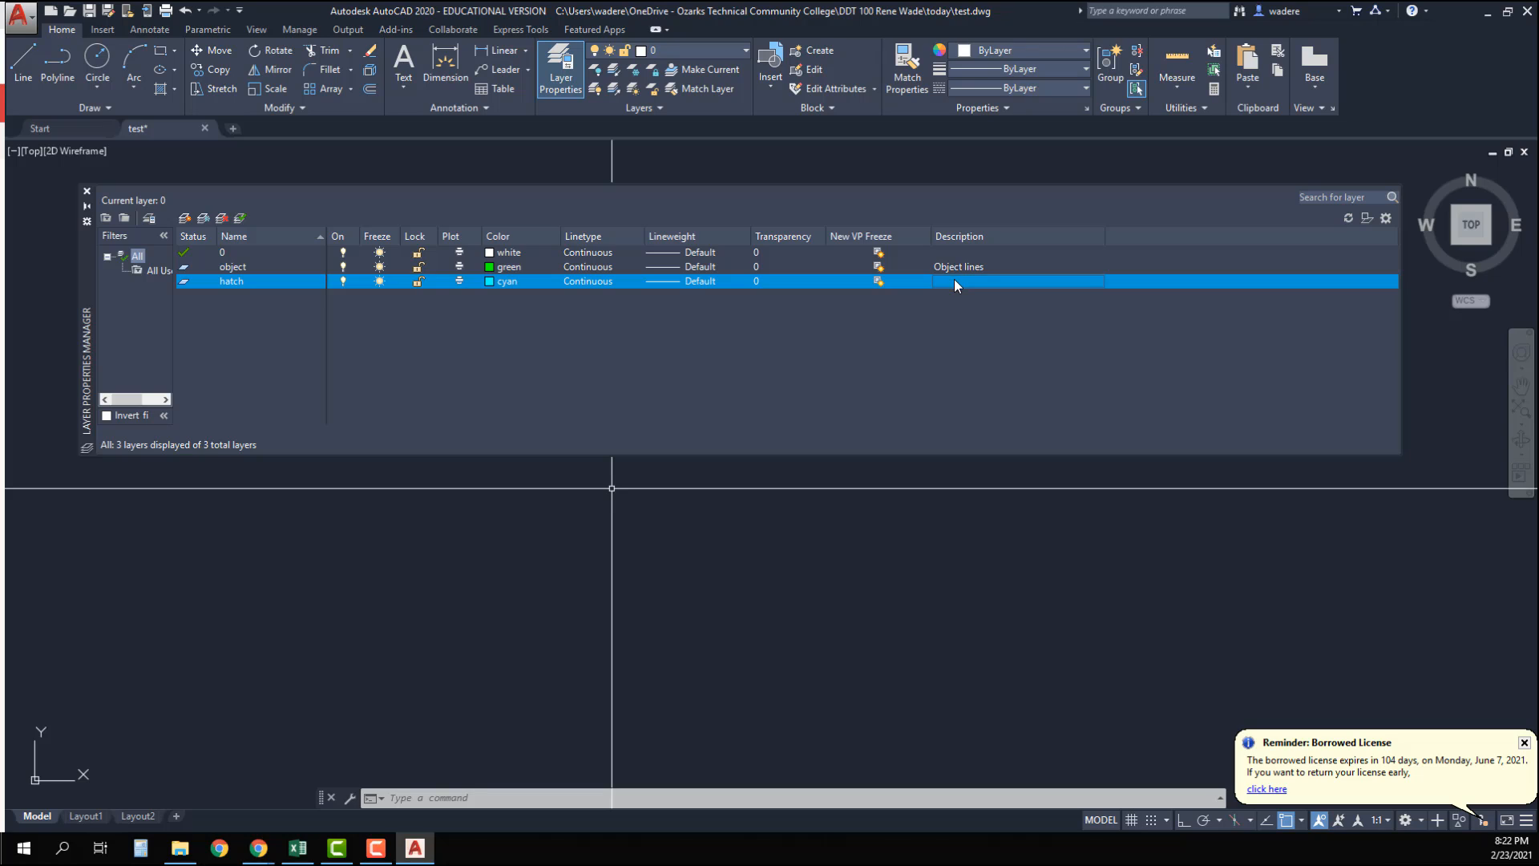
click(951, 281)
text(Hatch)
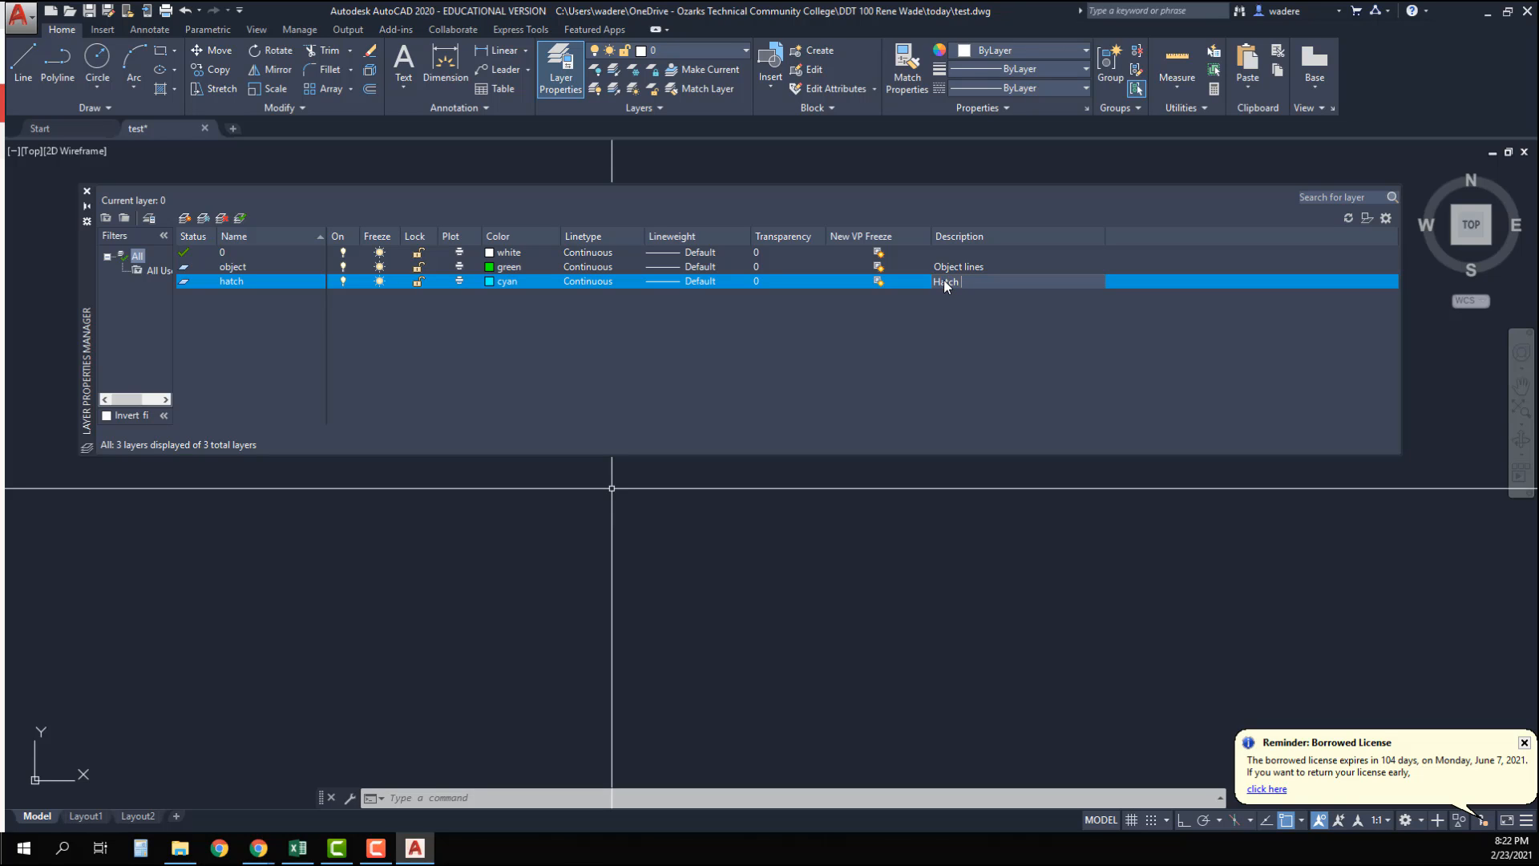
text( & fill patterns)
key(Return)
Step: Make the object layer current, close the layer manager and dismiss the borrowed license reminder
double_click(232, 267)
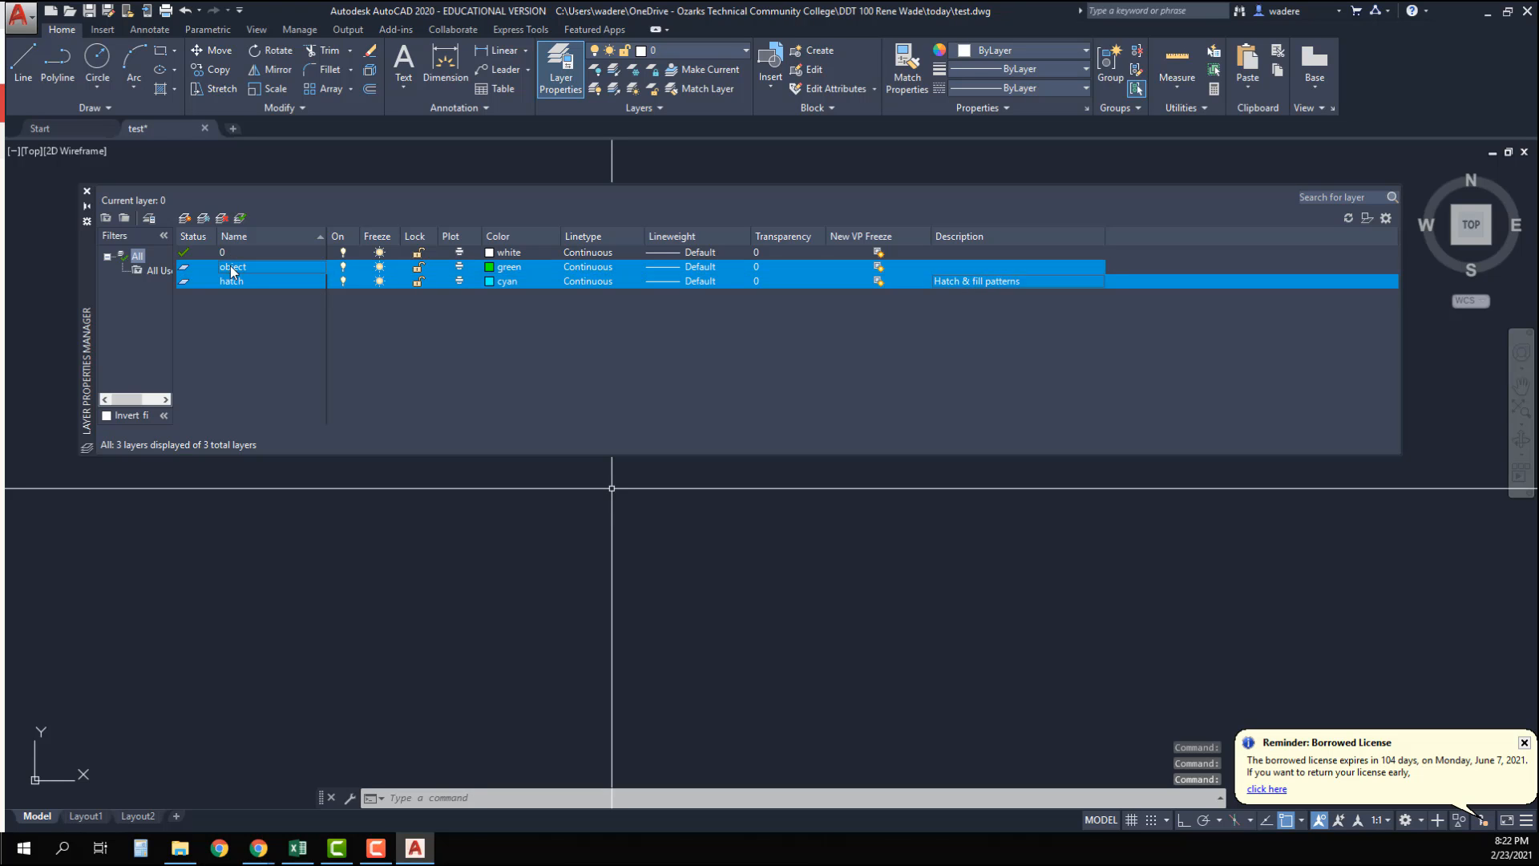
click(88, 193)
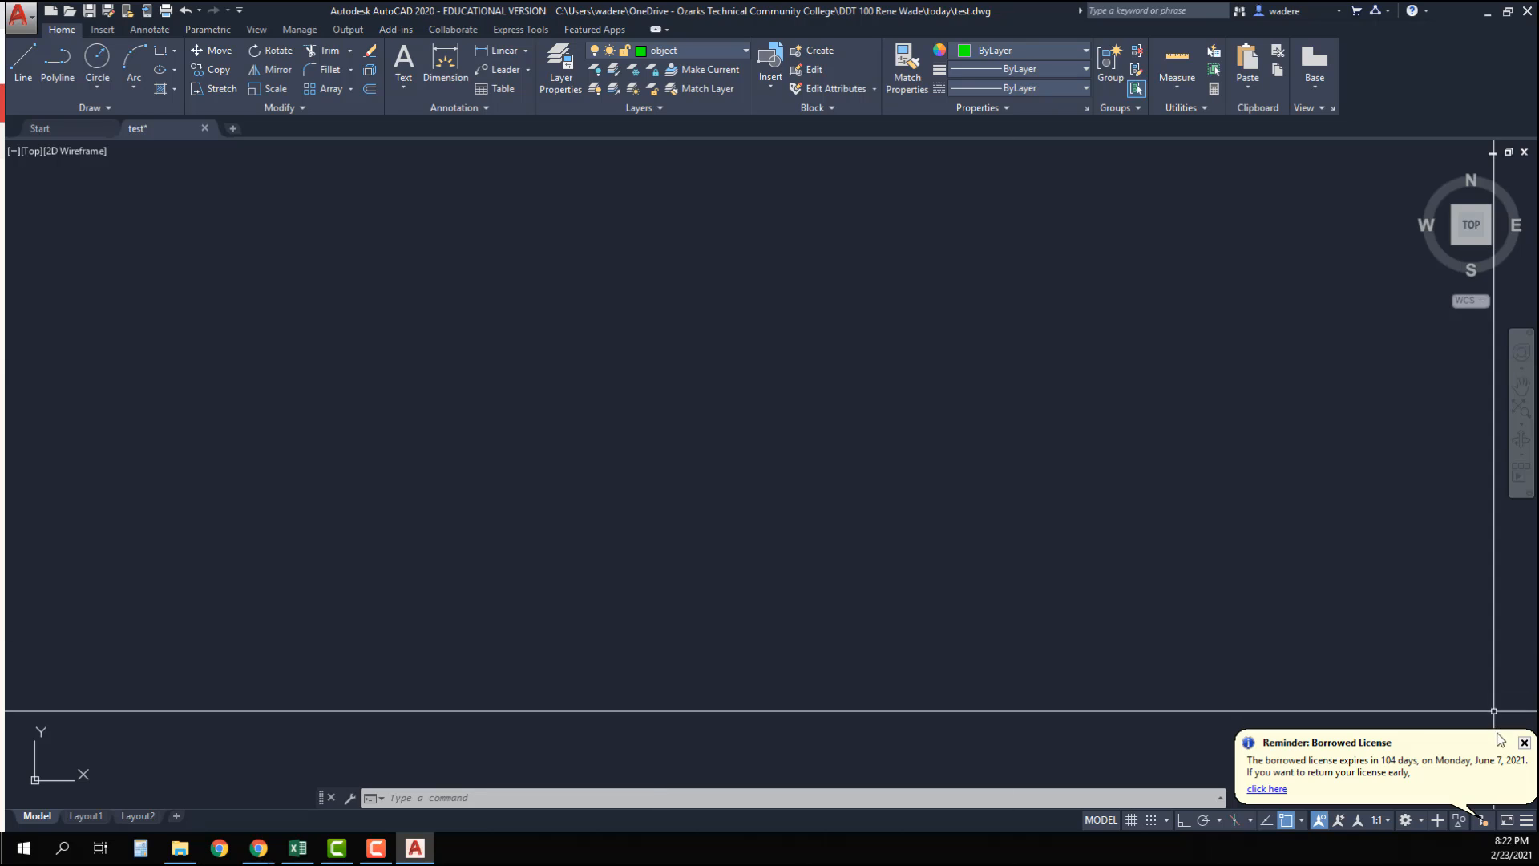
click(1524, 742)
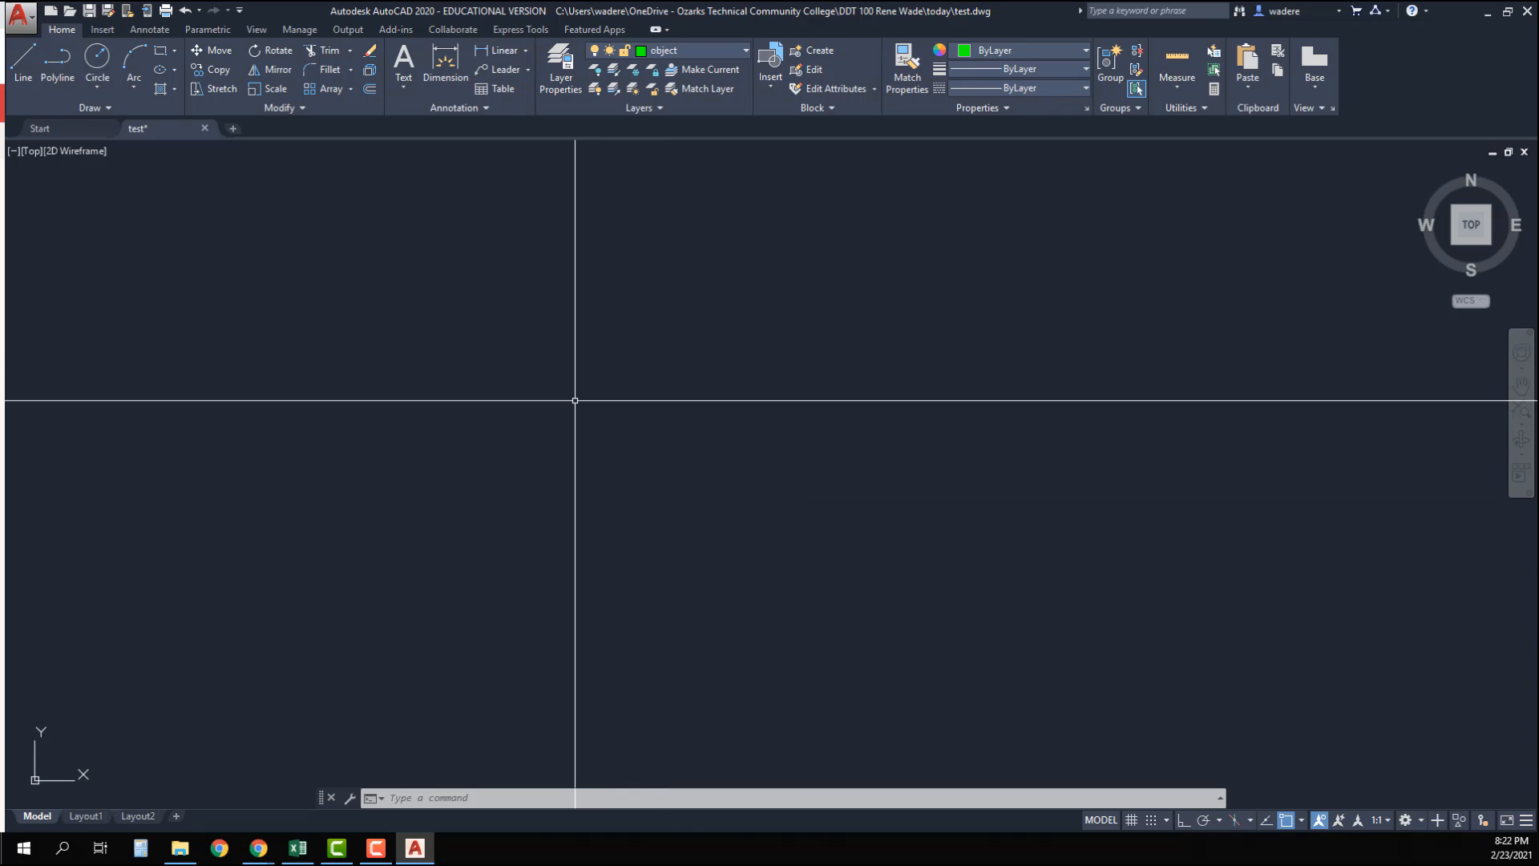
Step: Draw a circle with a radius of about 5.4 and a wide rectangle overlapping its upper right side
click(97, 61)
click(329, 383)
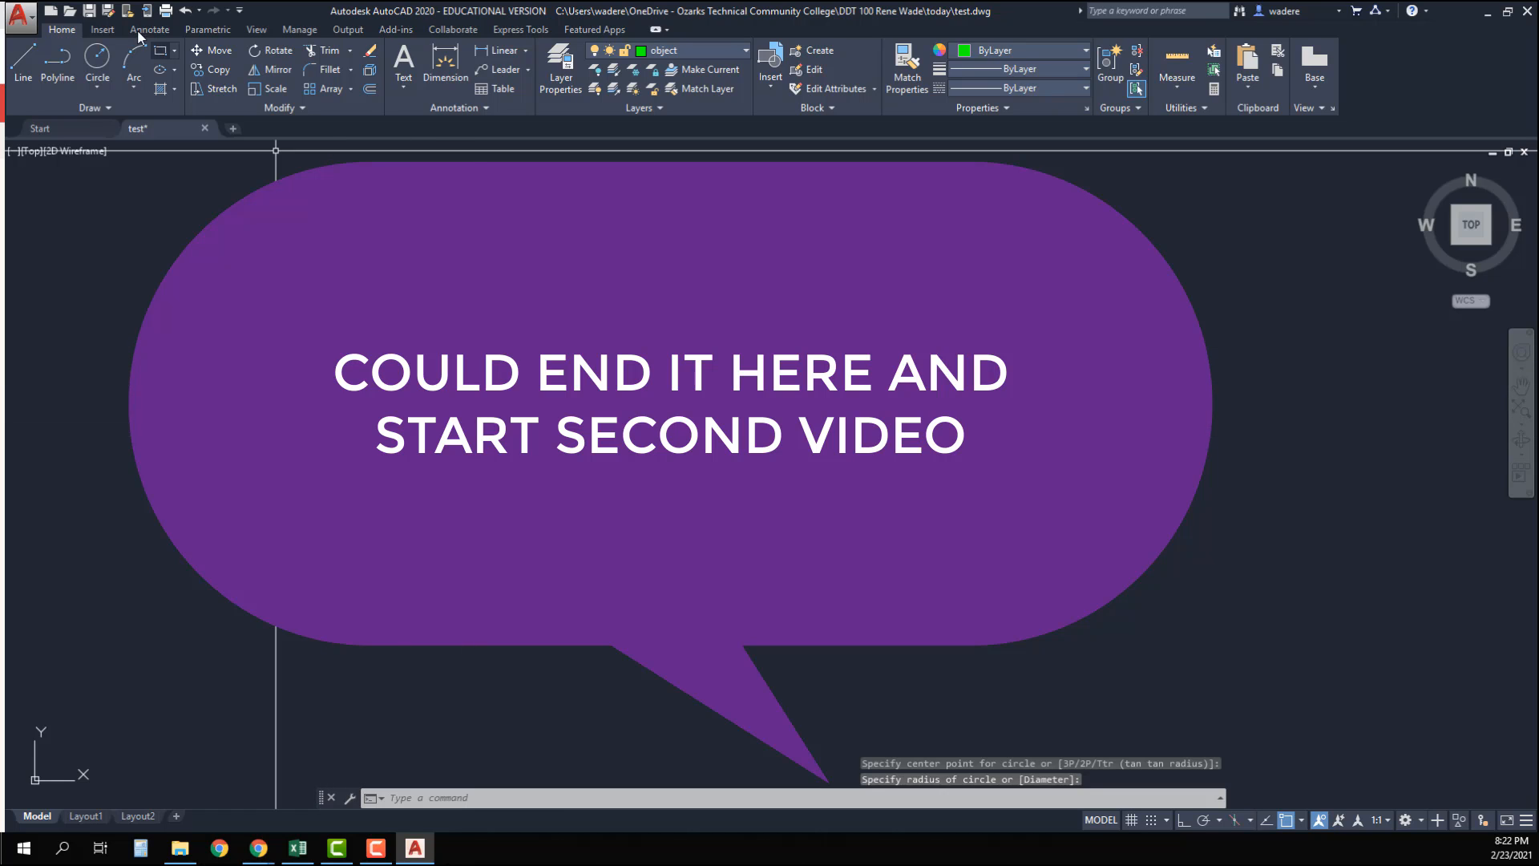
click(164, 53)
click(420, 201)
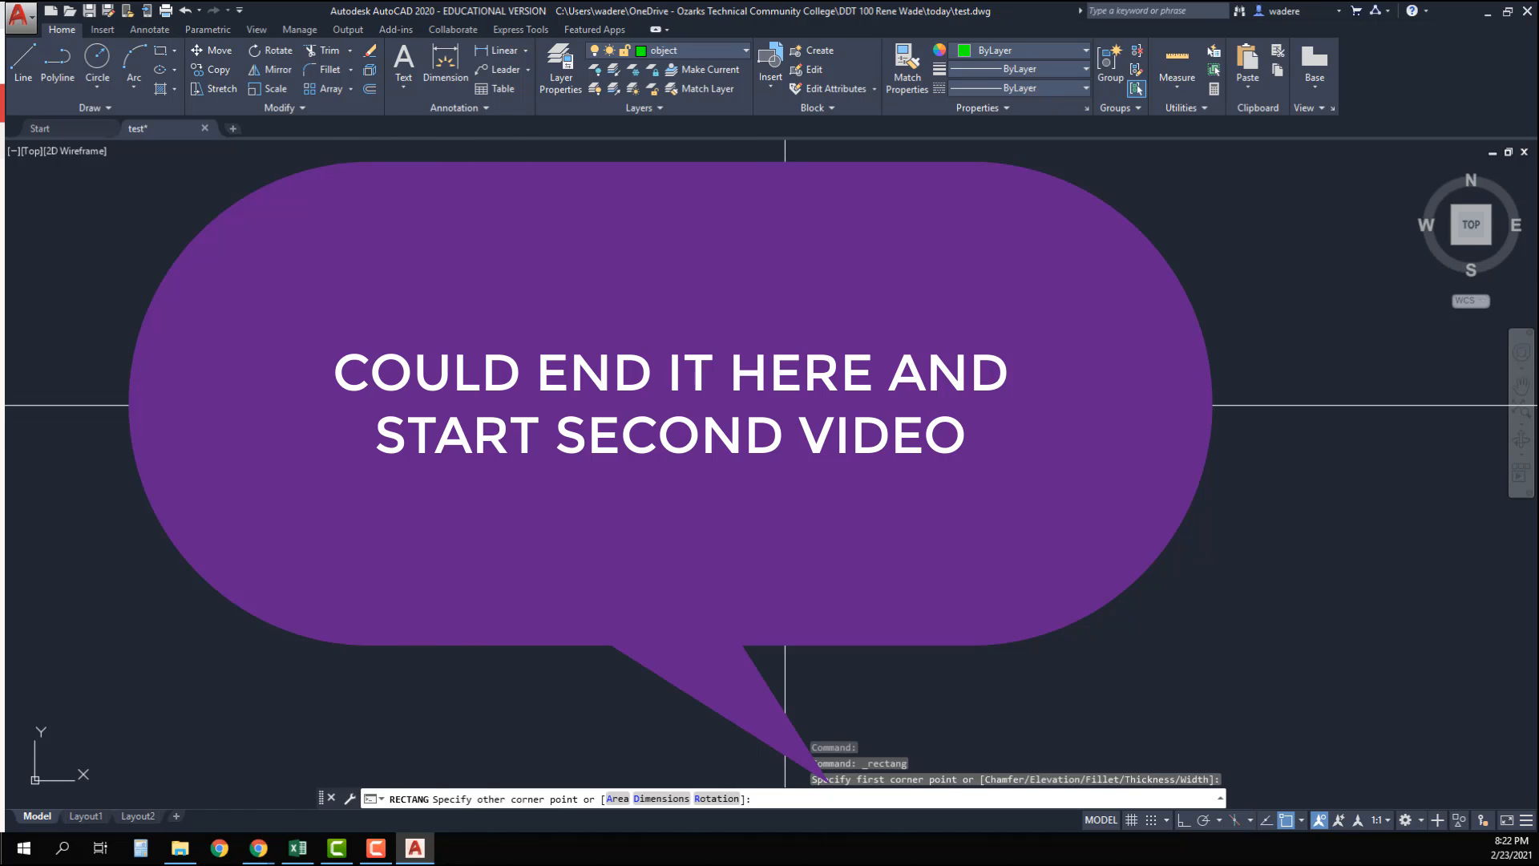
click(785, 405)
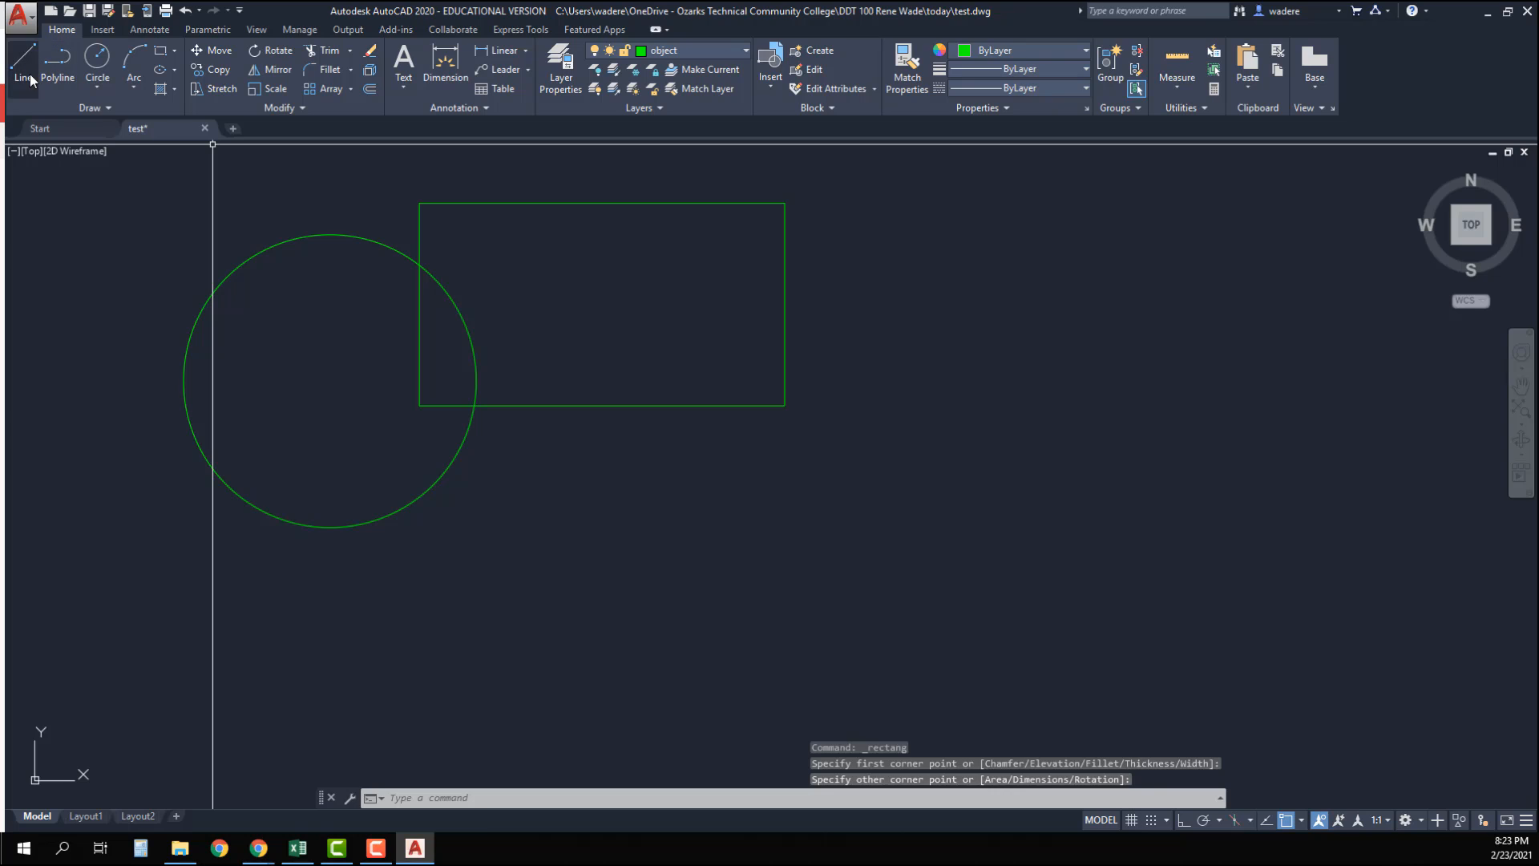
Step: Draw a second circle of similar size overlapping the rectangle's lower right corner
click(98, 61)
click(733, 386)
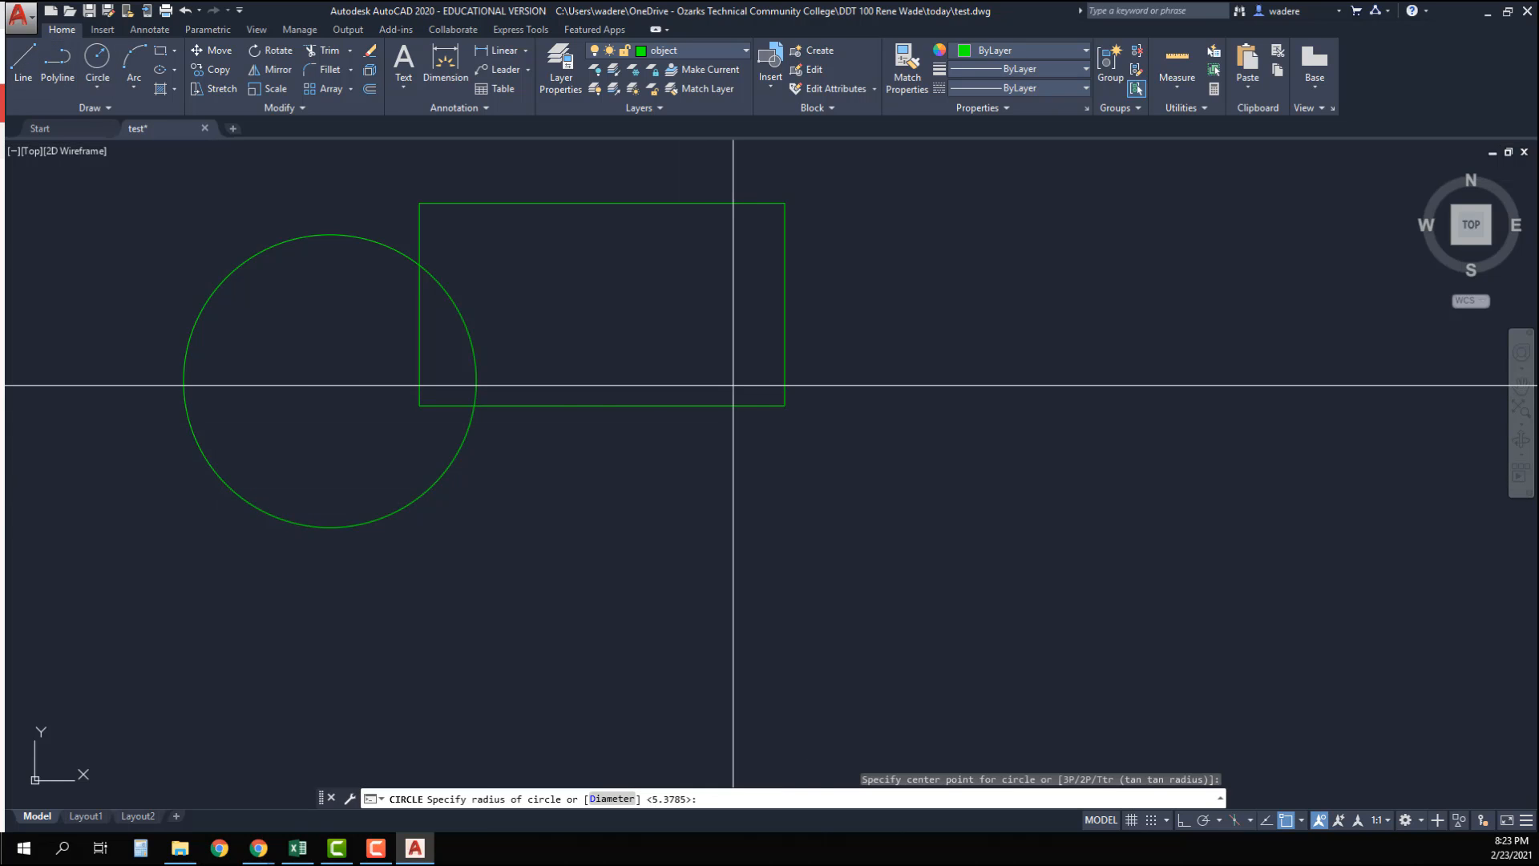
click(817, 497)
key(Escape)
key(Escape)
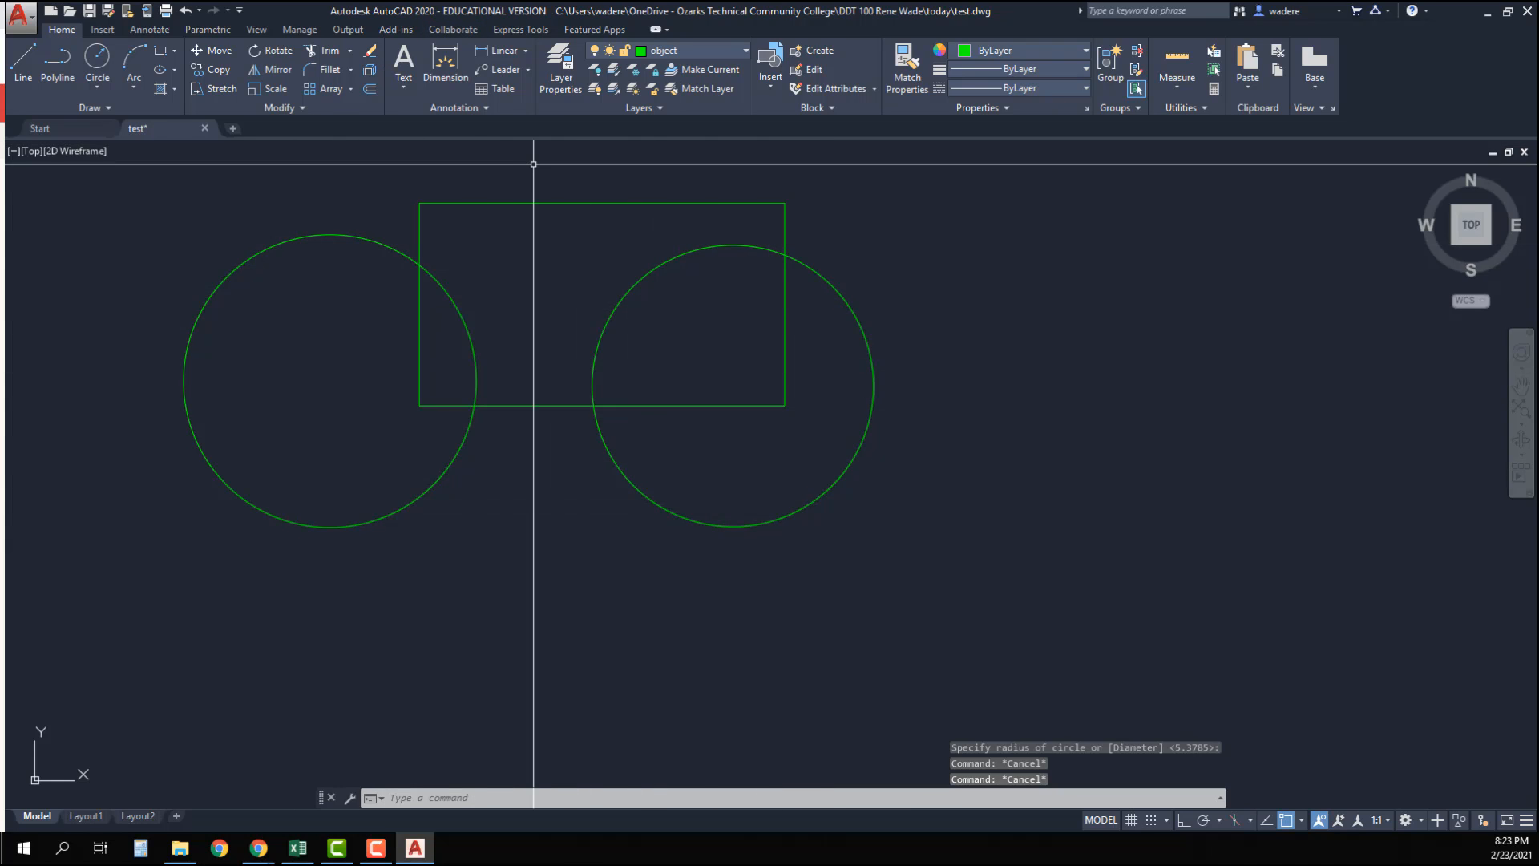
Step: Make the hatch layer current in the layer manager and close the manager
click(565, 58)
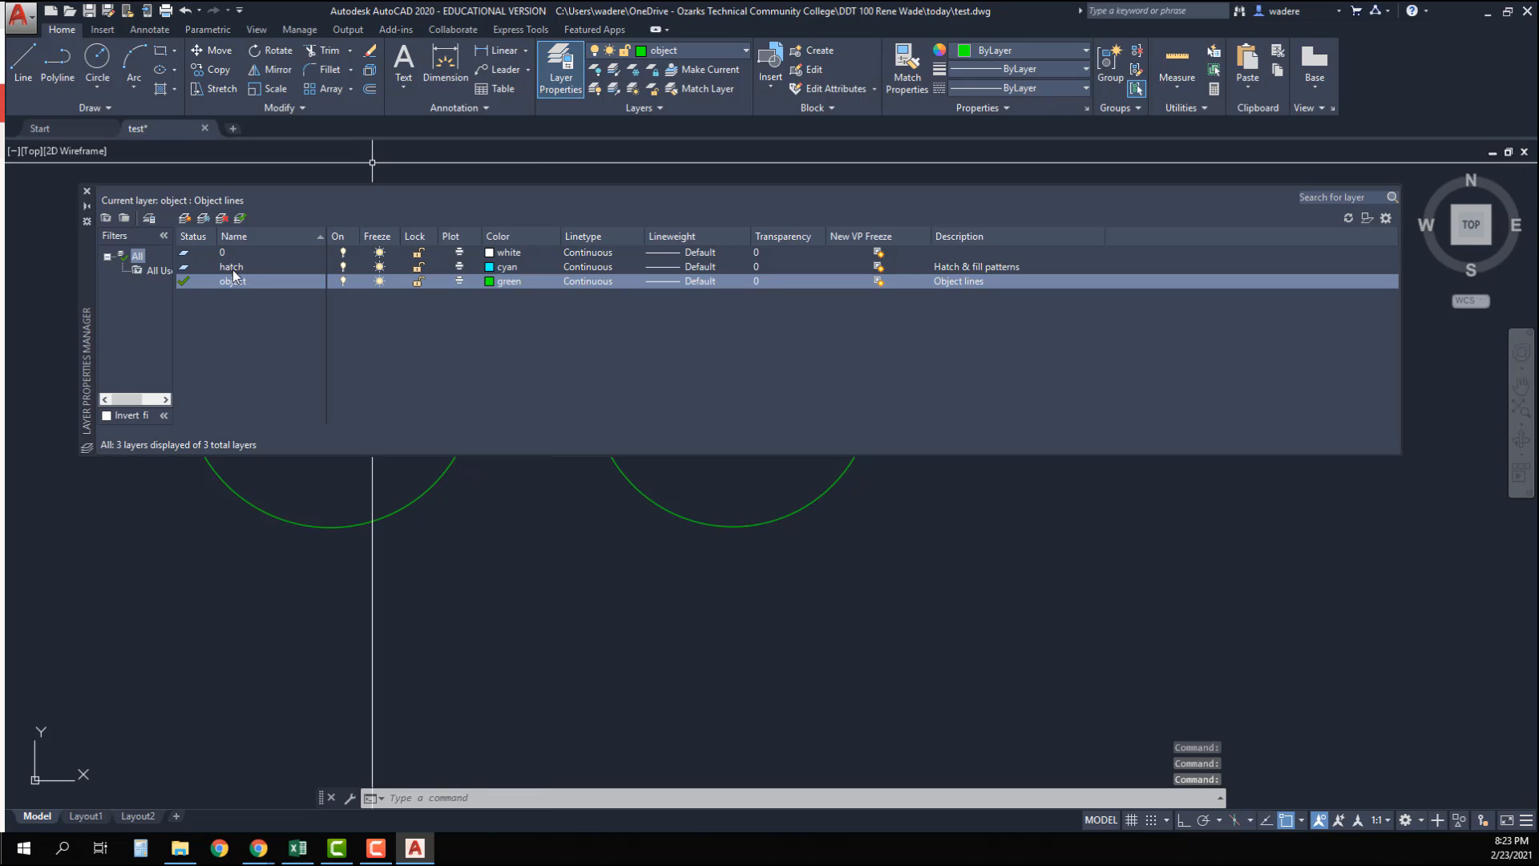
click(232, 270)
double_click(232, 268)
click(88, 193)
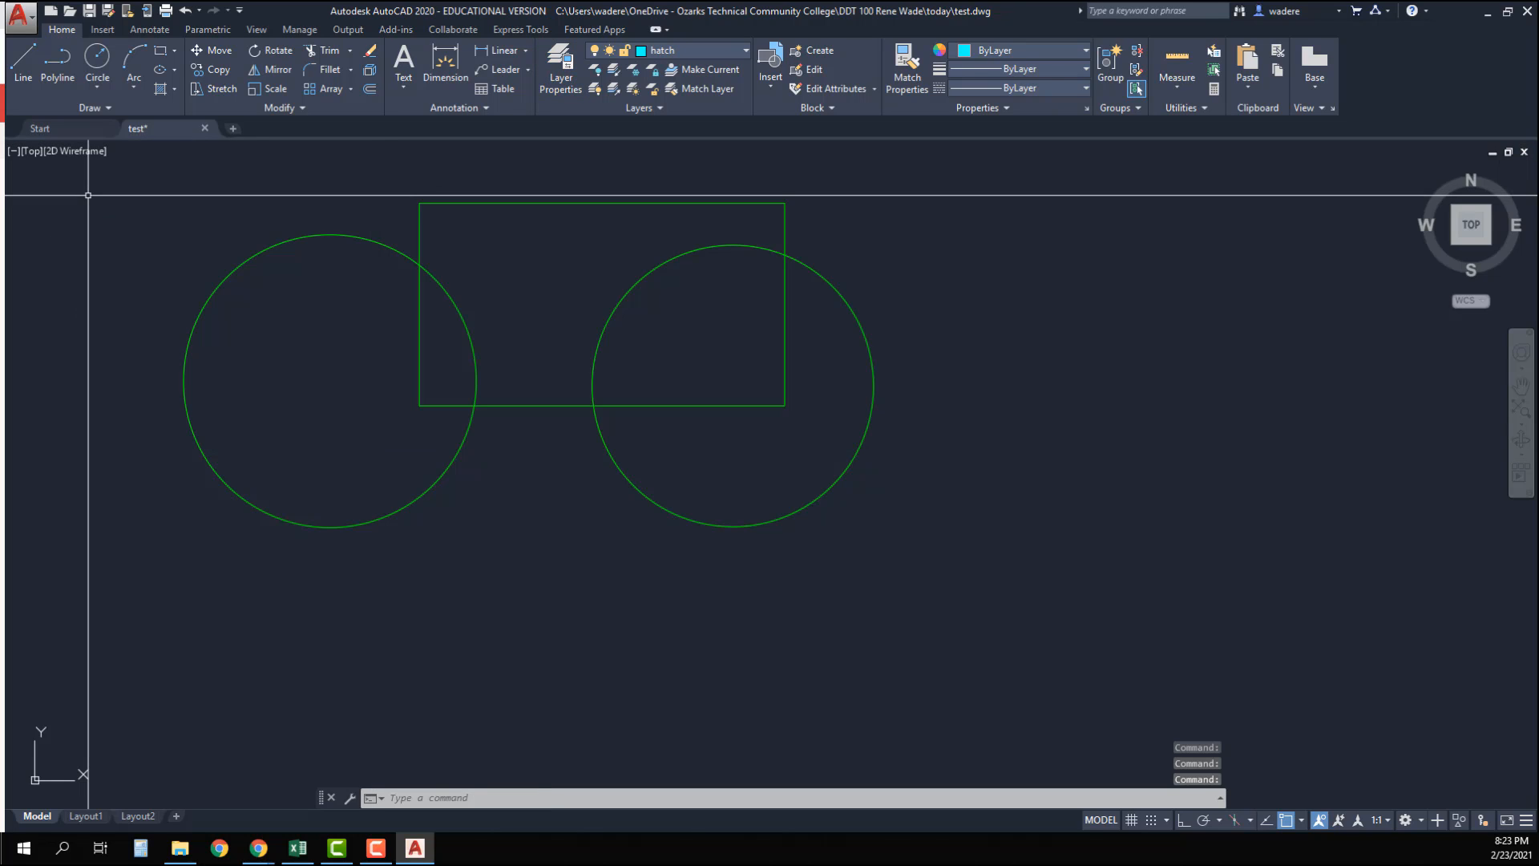
Step: Switch the current layer to object and back to hatch without opening the layer manager
click(746, 50)
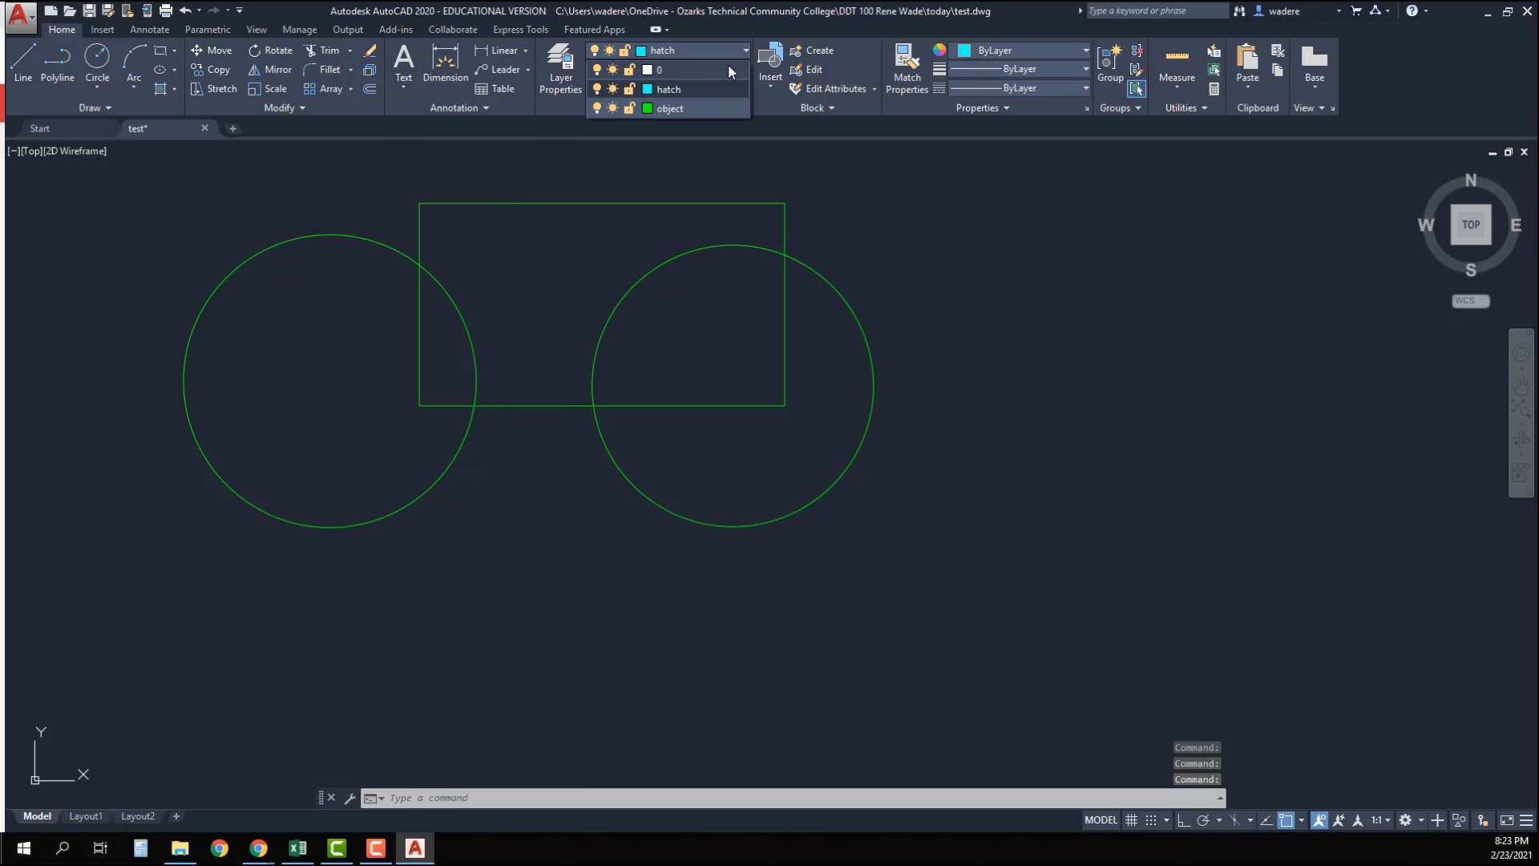
click(678, 106)
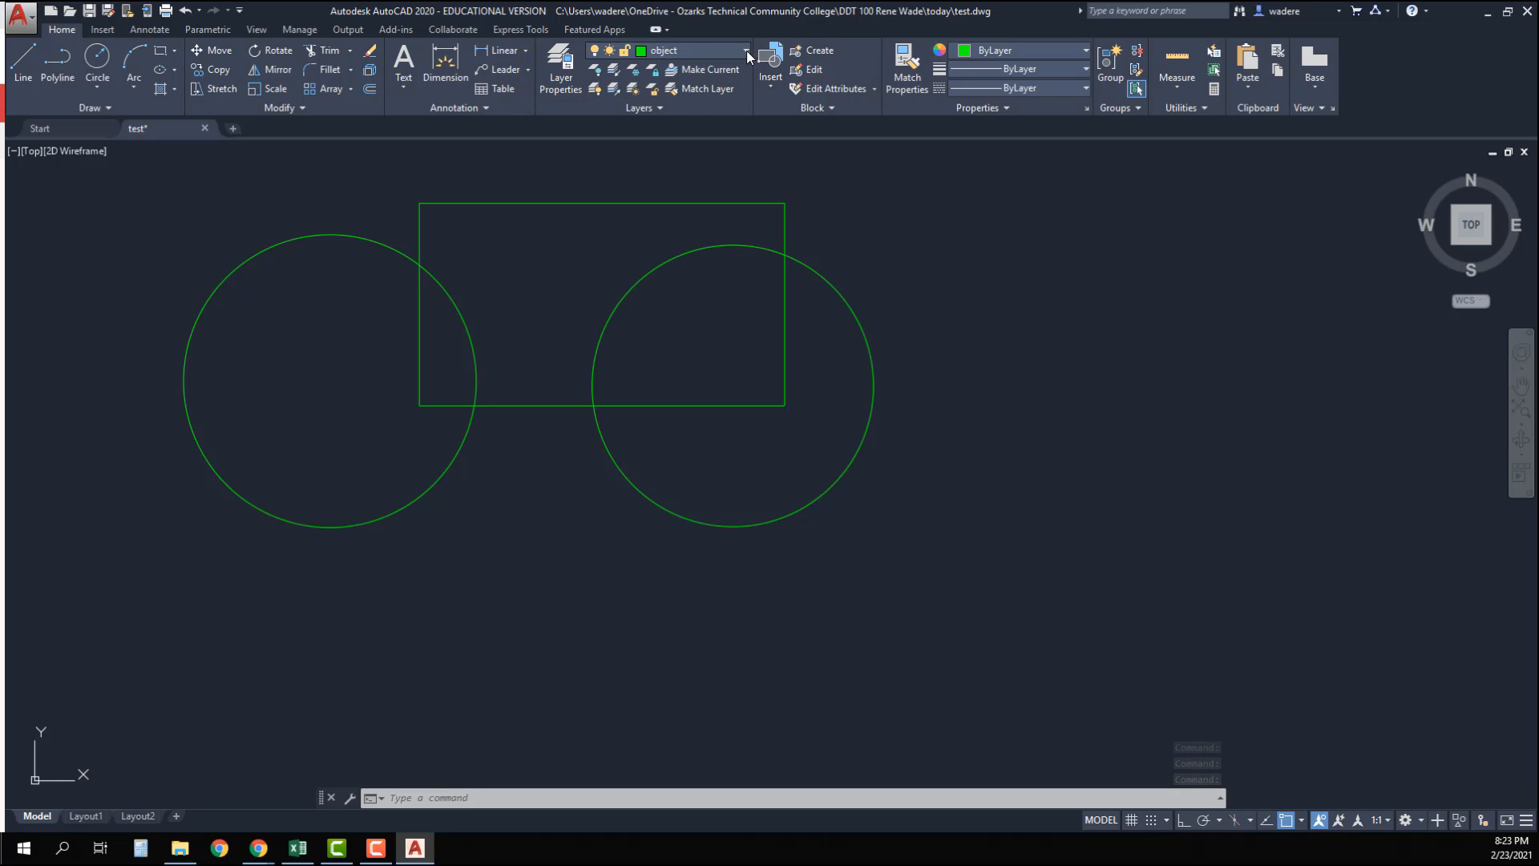
click(747, 50)
click(678, 88)
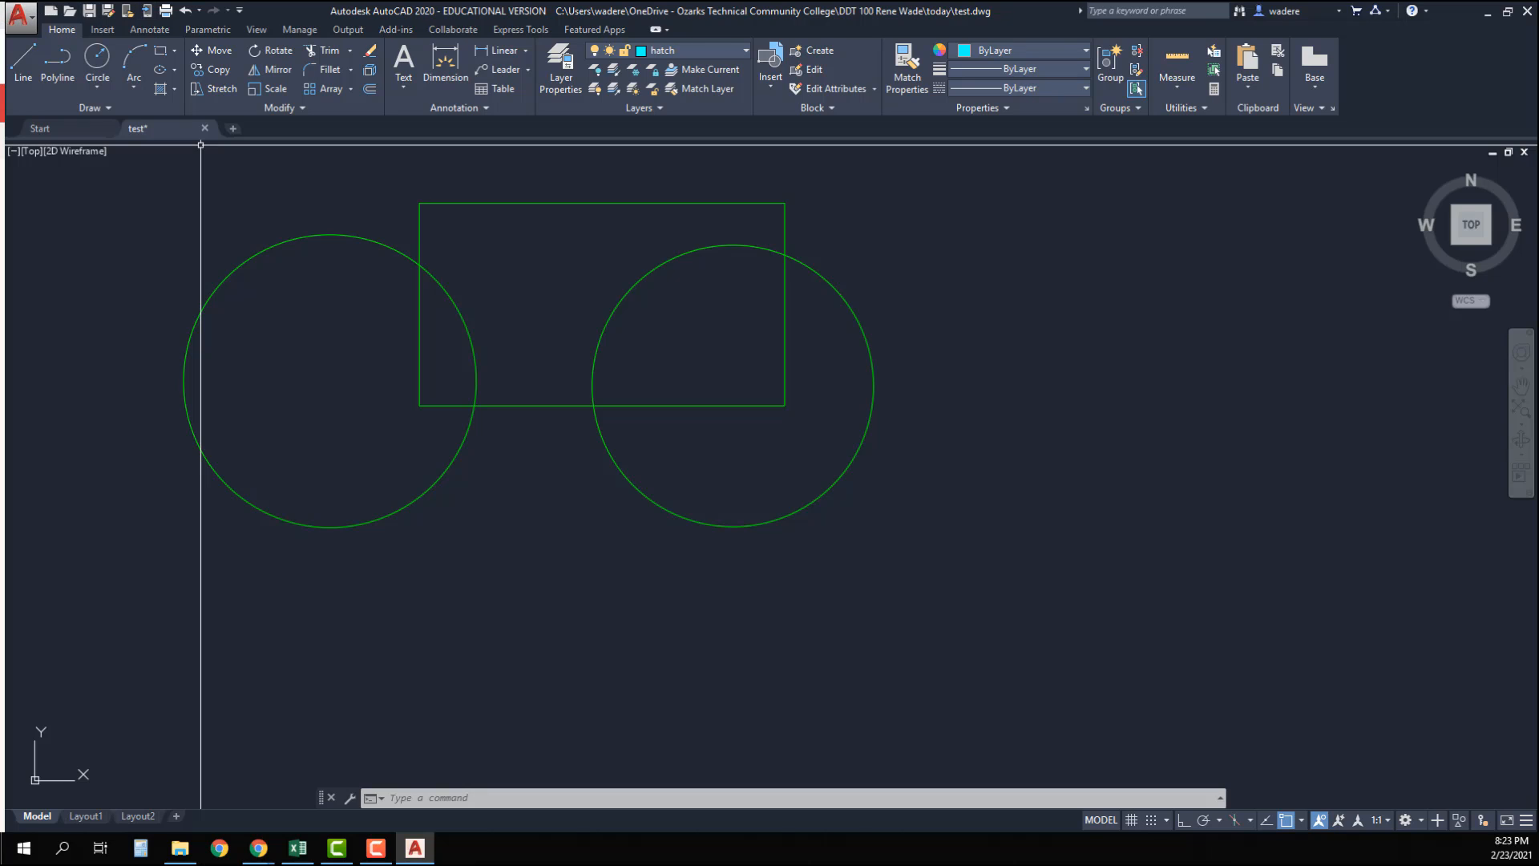
Step: Hatch the part of the first circle that lies outside the rectangle by picking a point inside that region
click(162, 89)
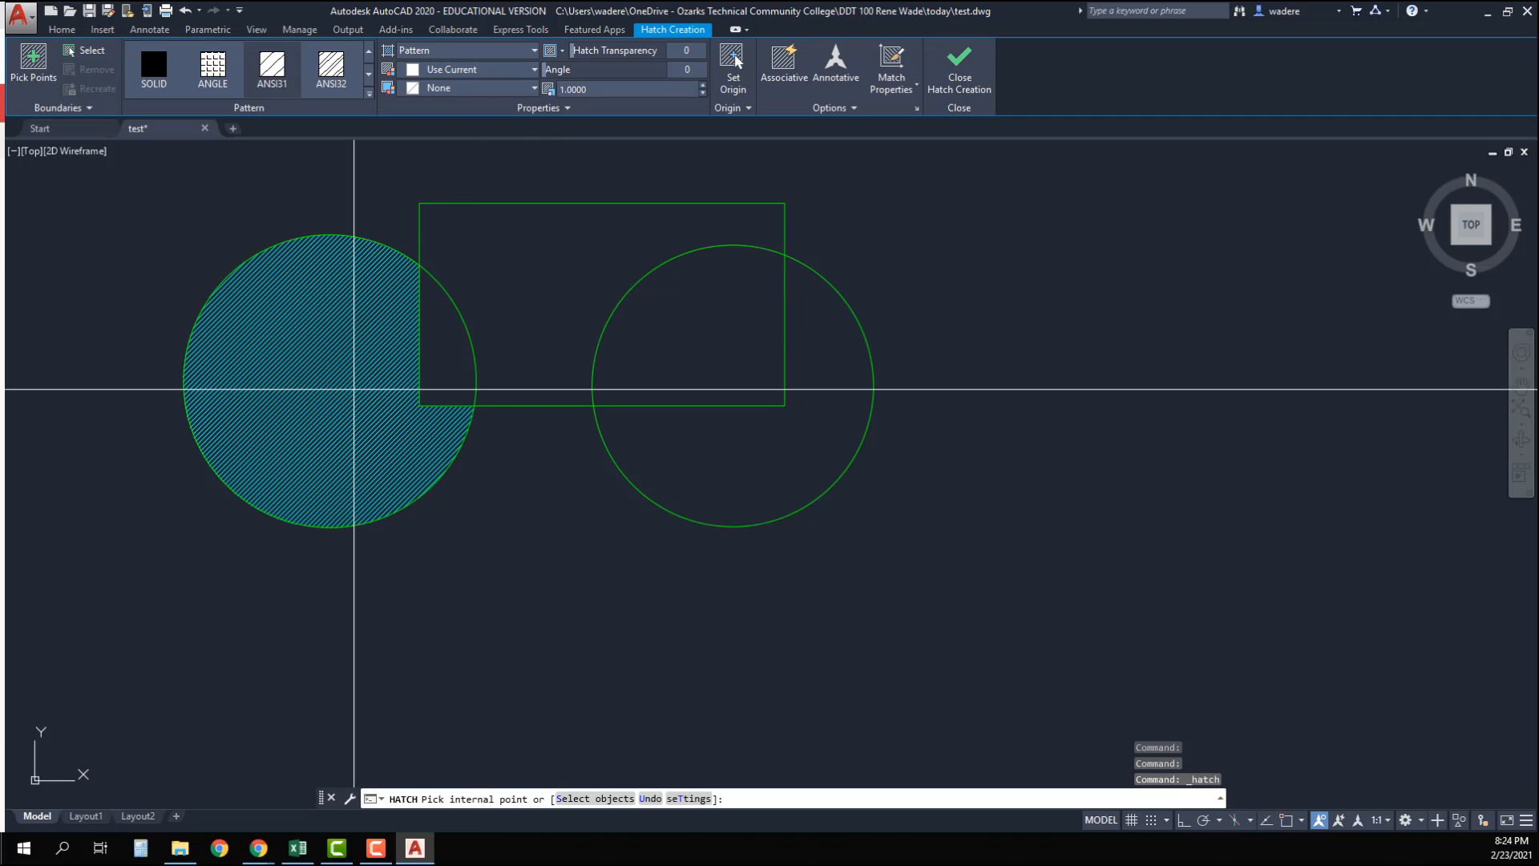
click(73, 52)
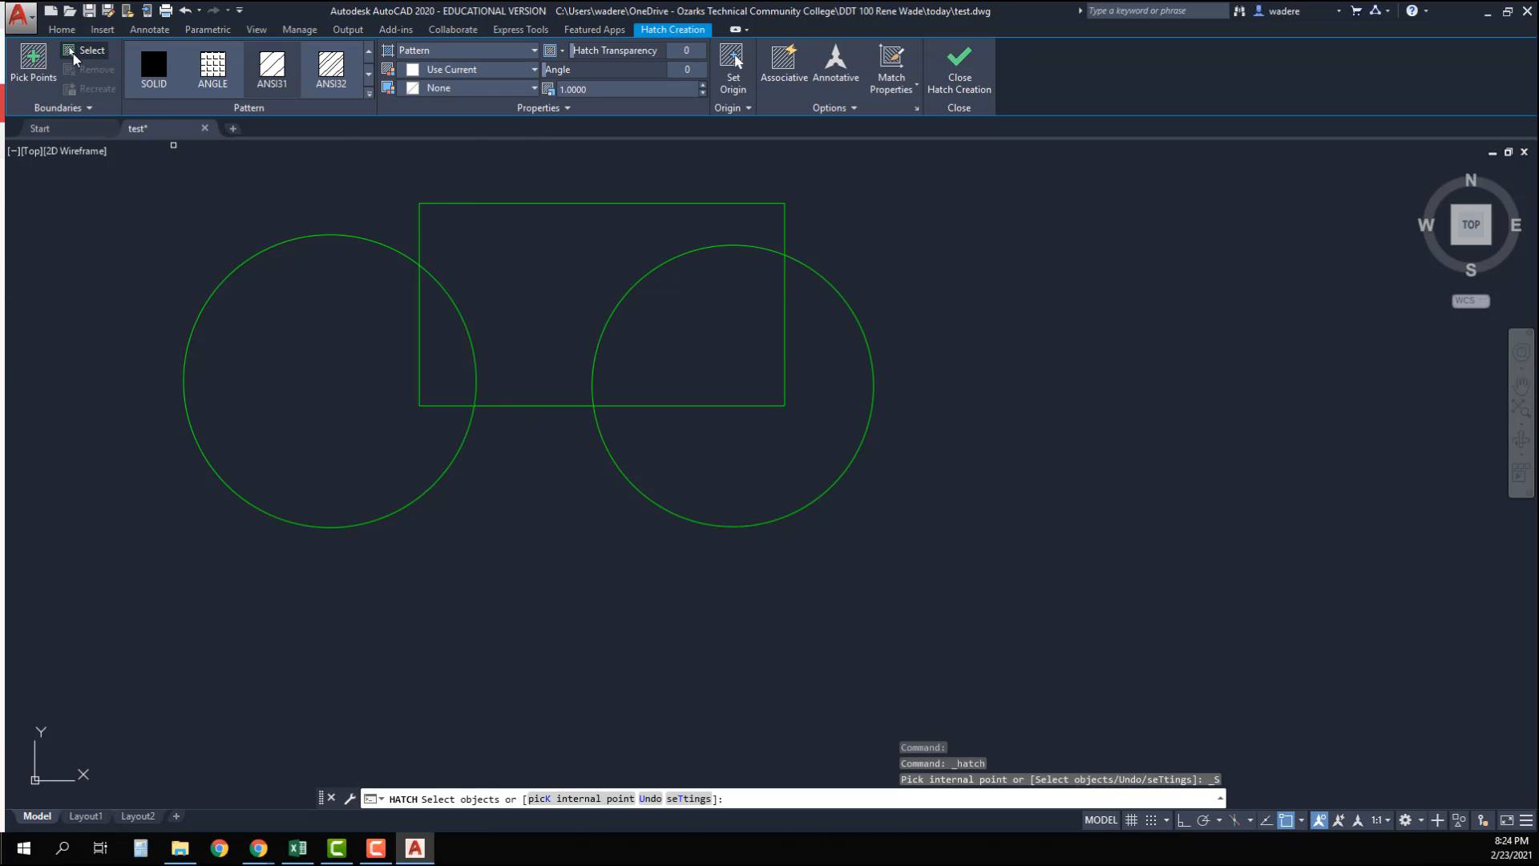
click(32, 58)
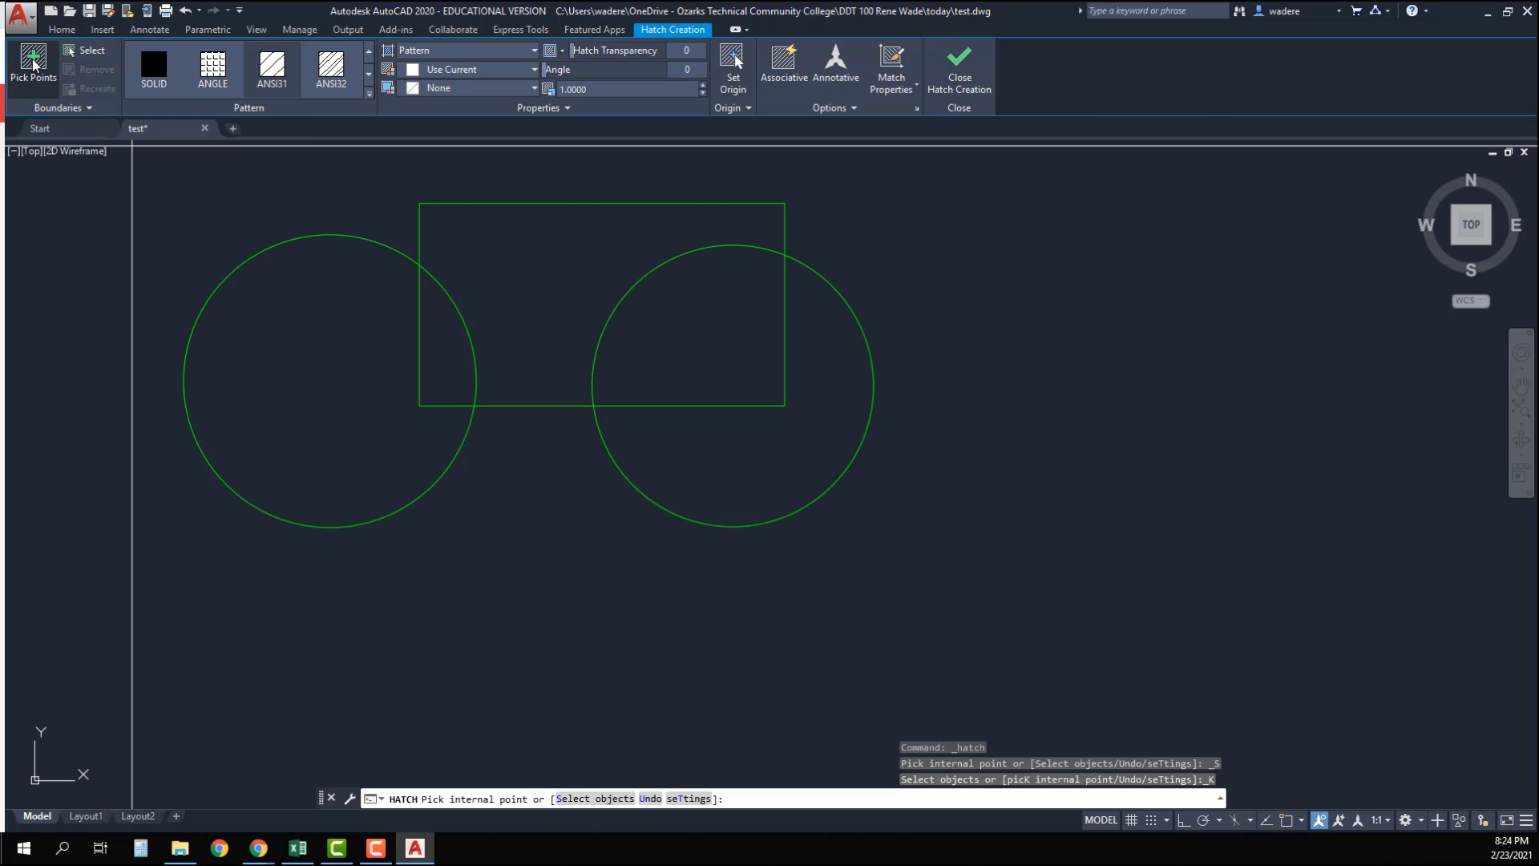
click(33, 60)
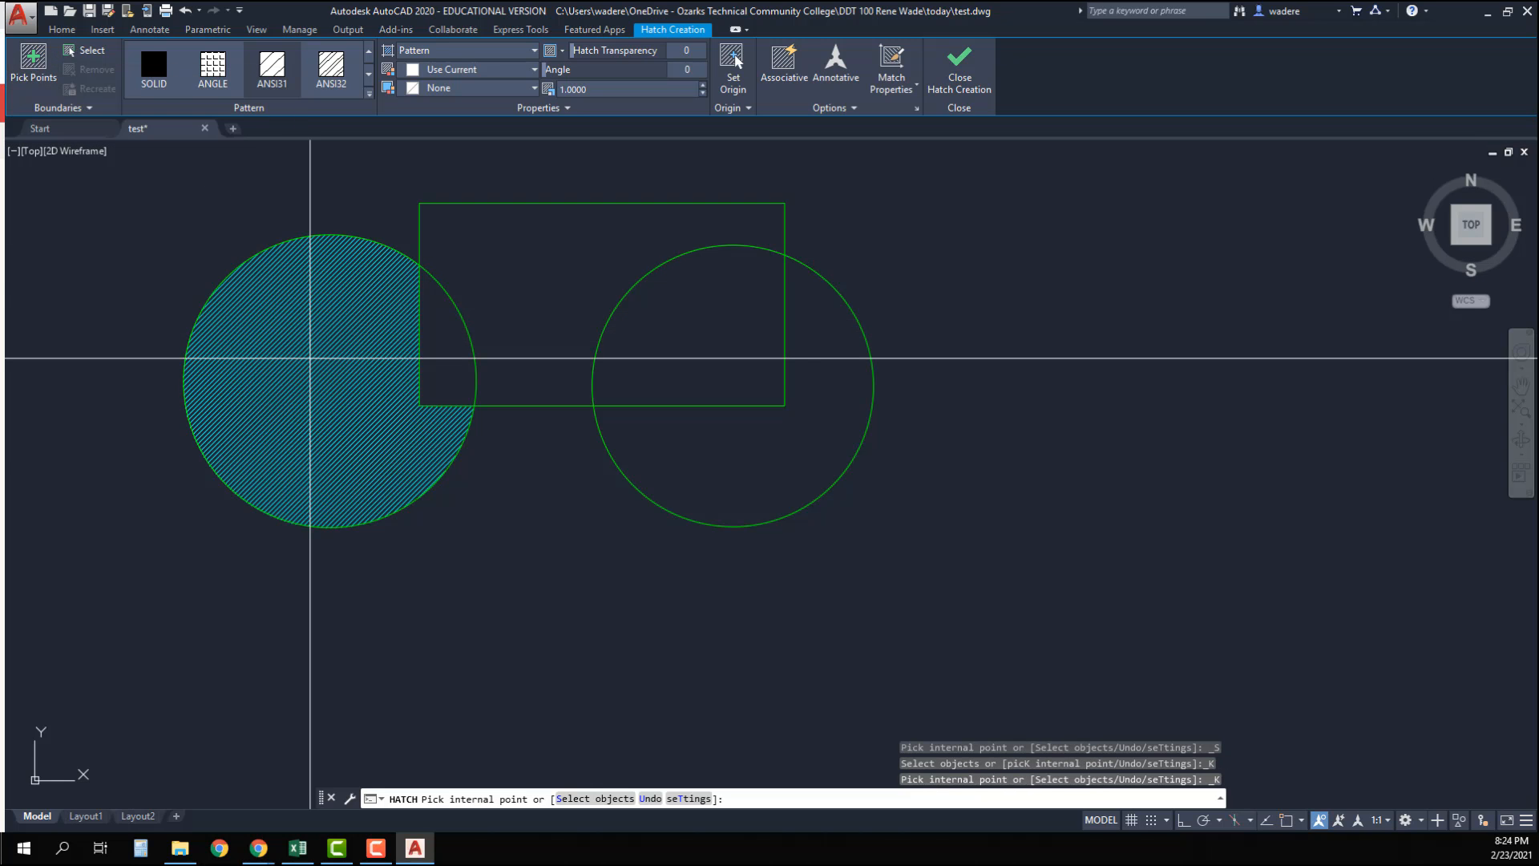
click(311, 357)
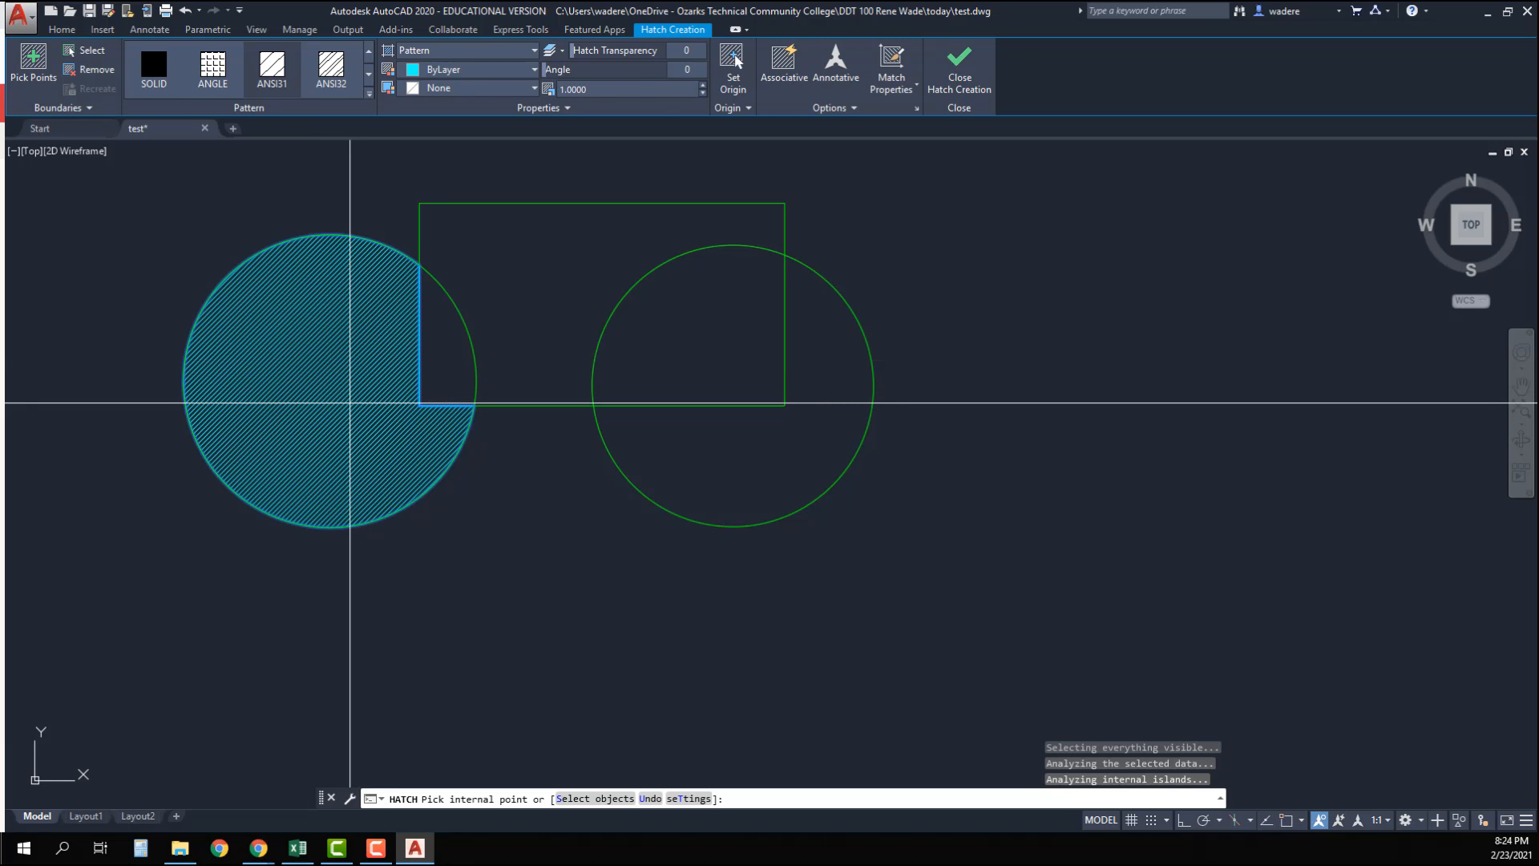
key(Return)
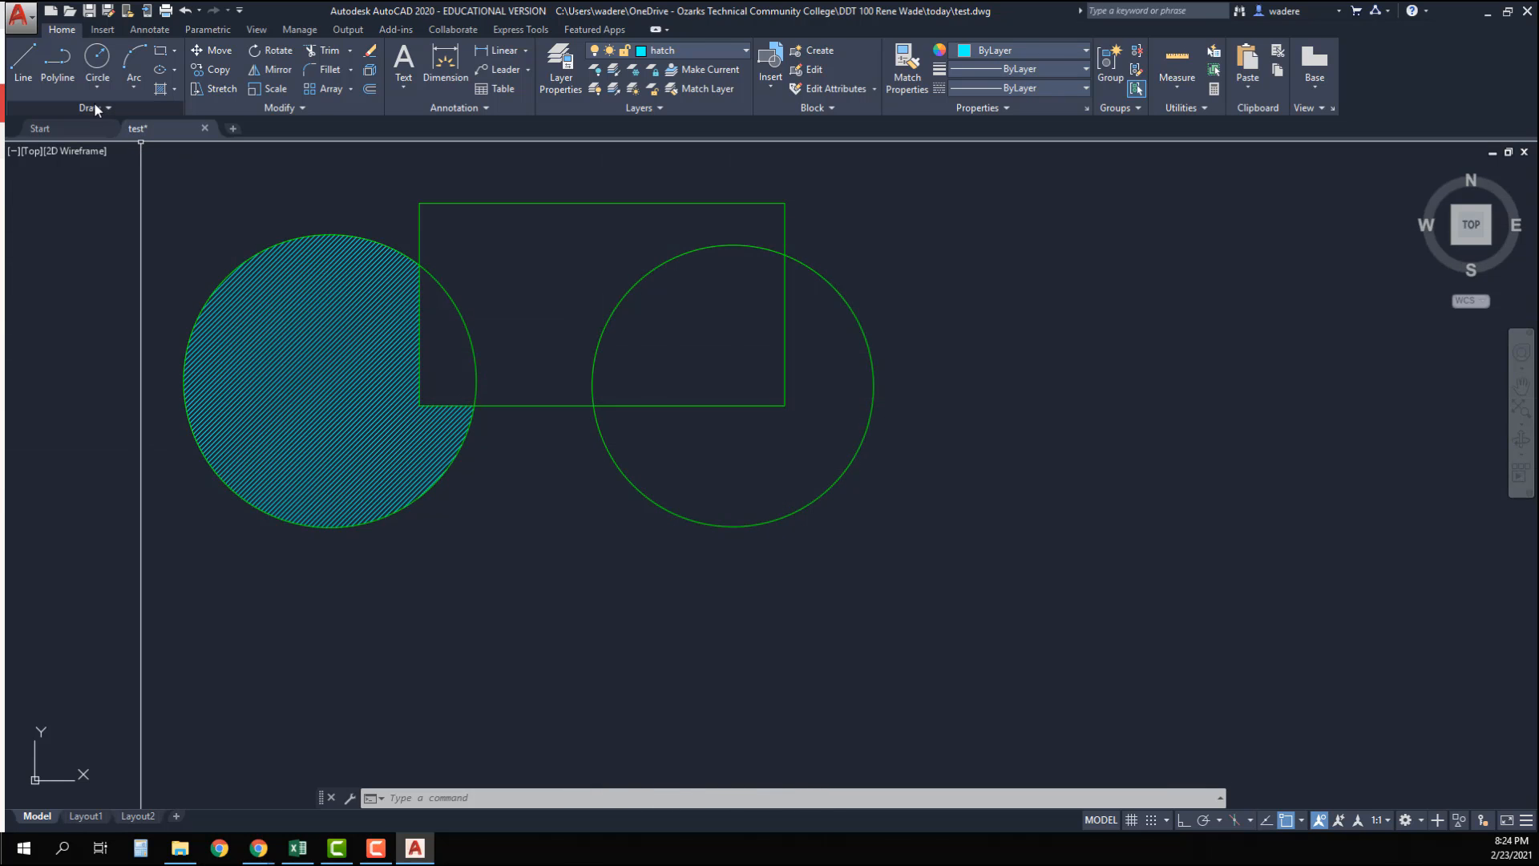
Step: Hatch the entire second circle by selecting the circle itself as the boundary object
click(166, 89)
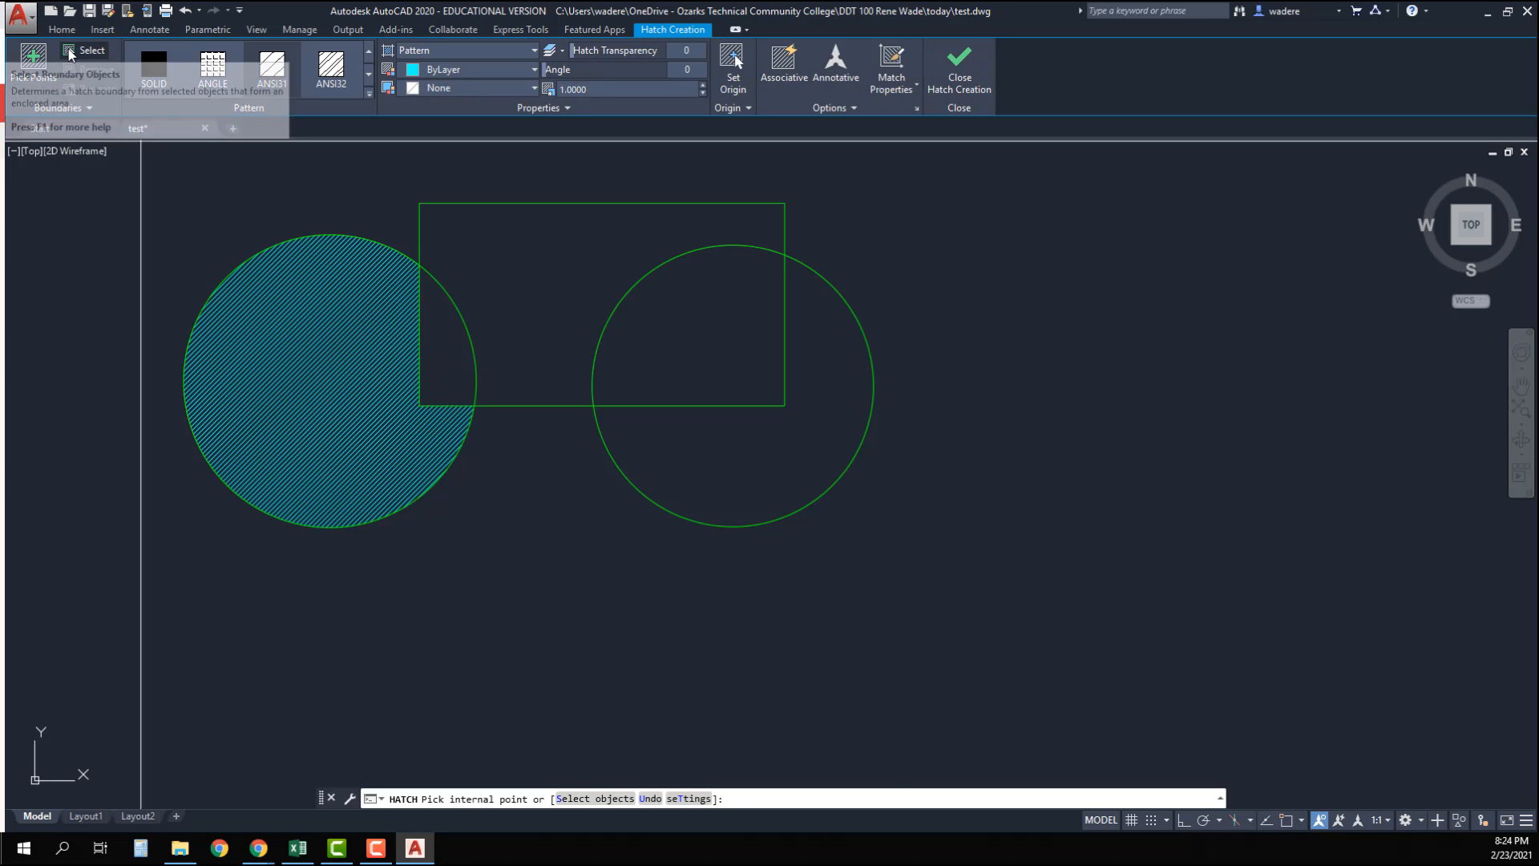
click(71, 50)
click(641, 278)
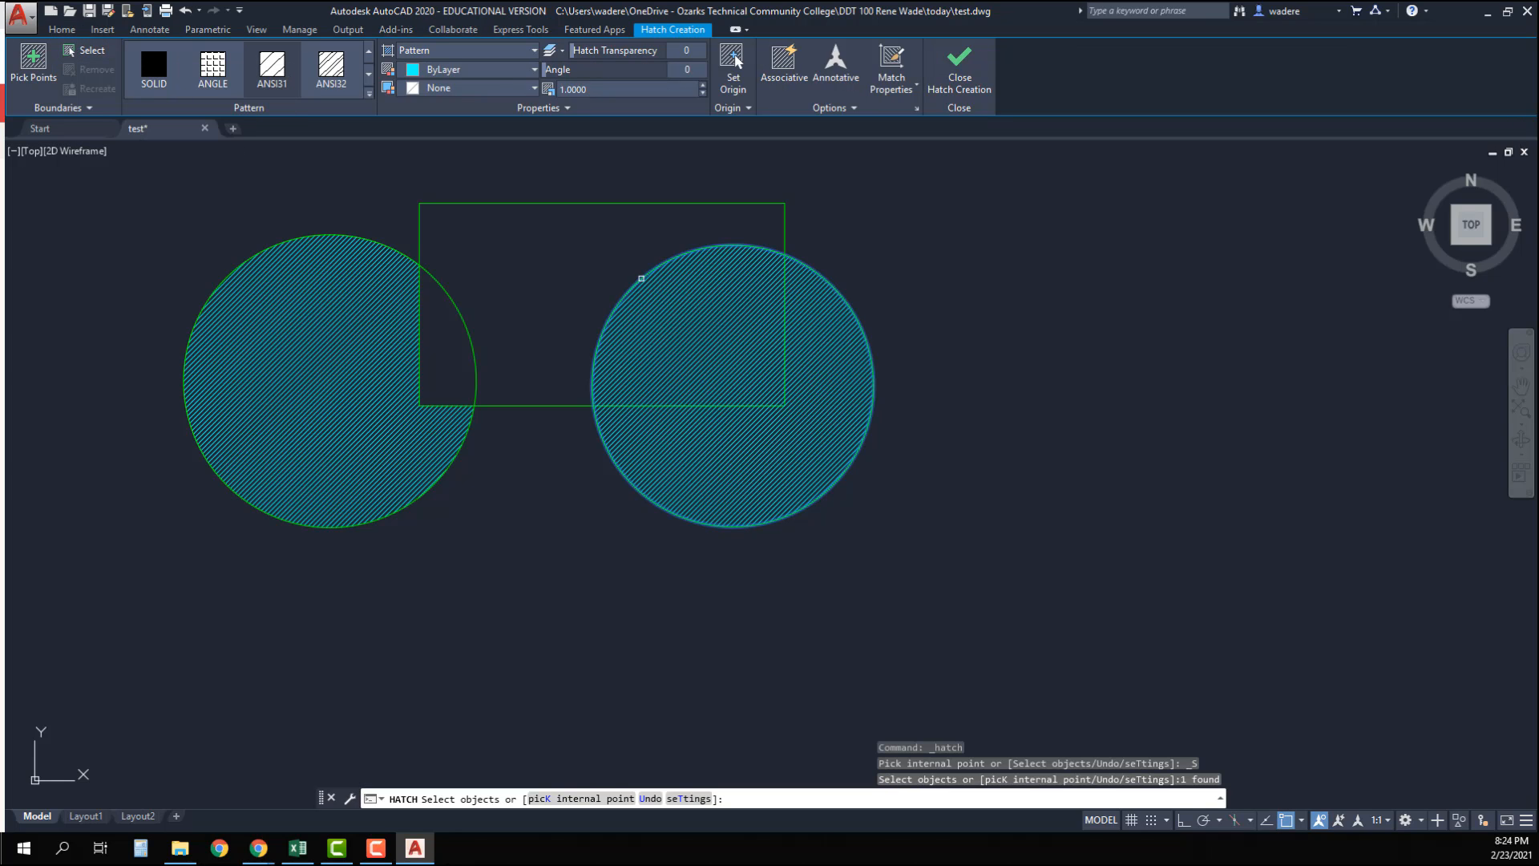
right_click(703, 311)
click(737, 324)
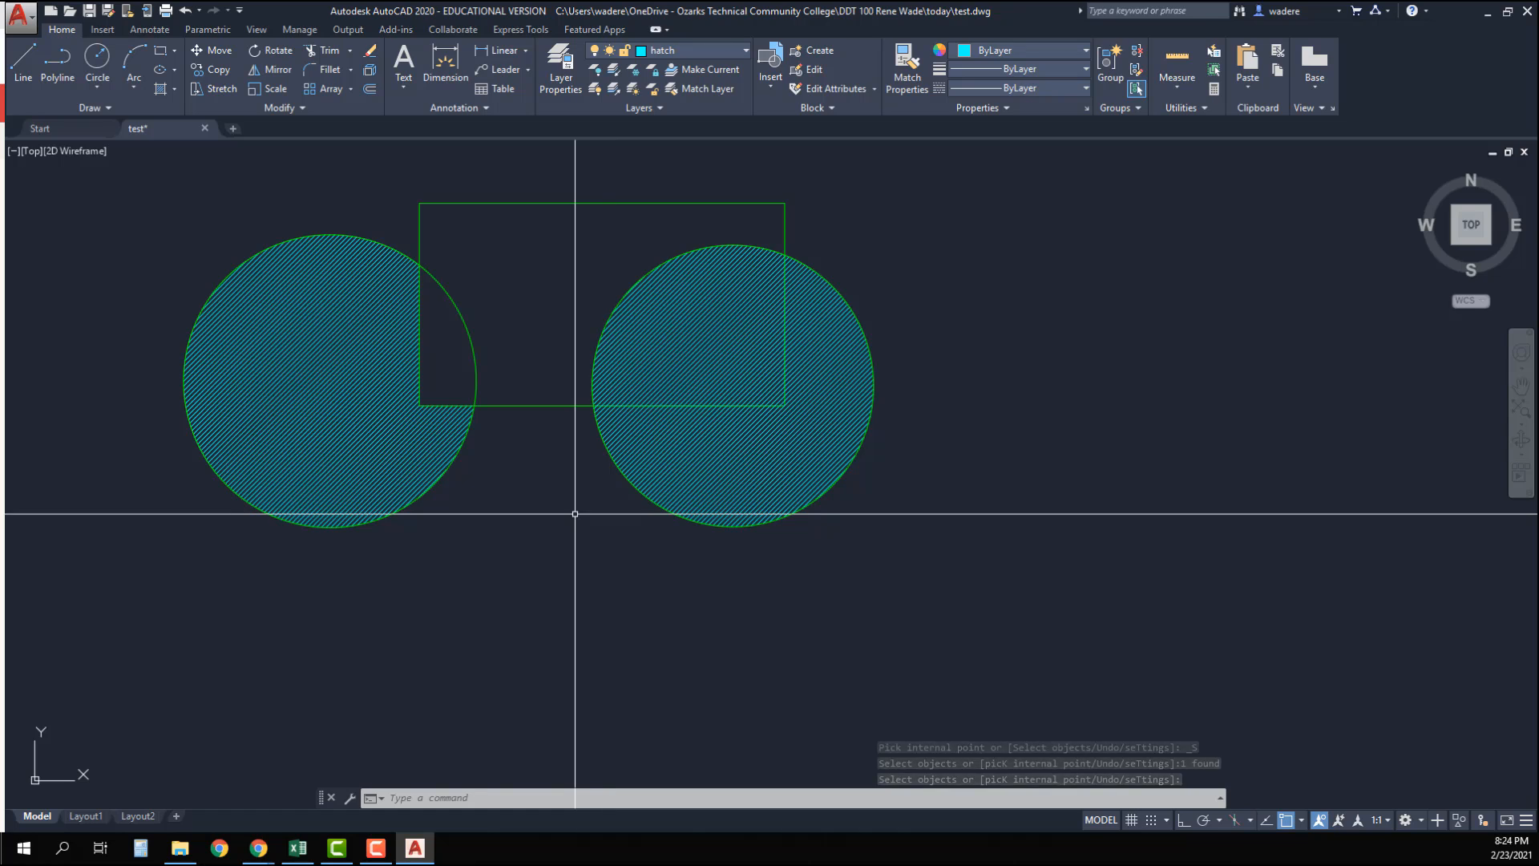
Step: Hatch the rectangle's unfilled regions by picking internal points in both, and undo that hatch
click(162, 88)
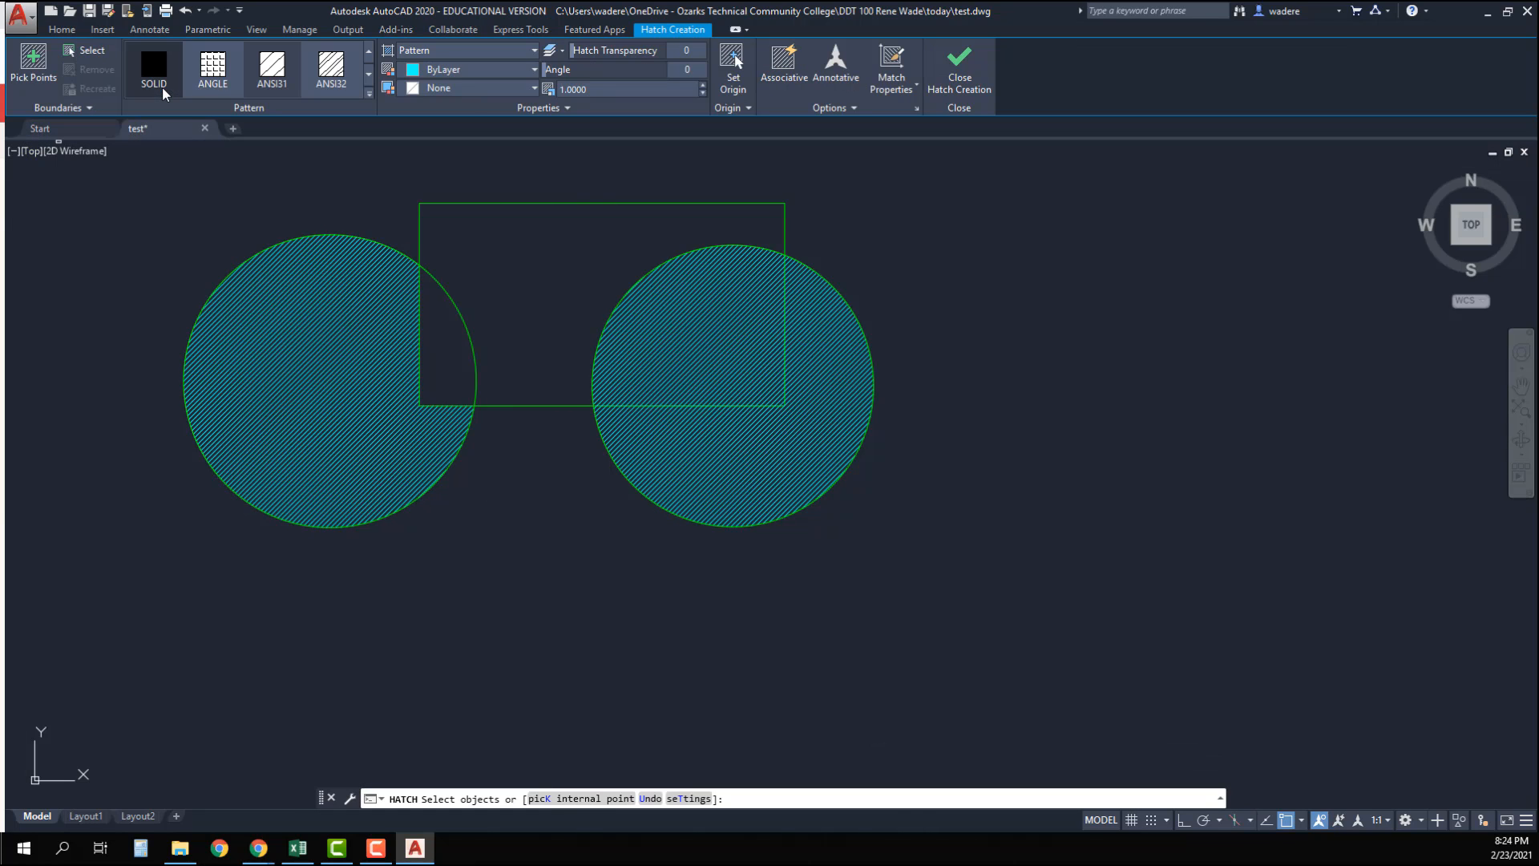
click(33, 69)
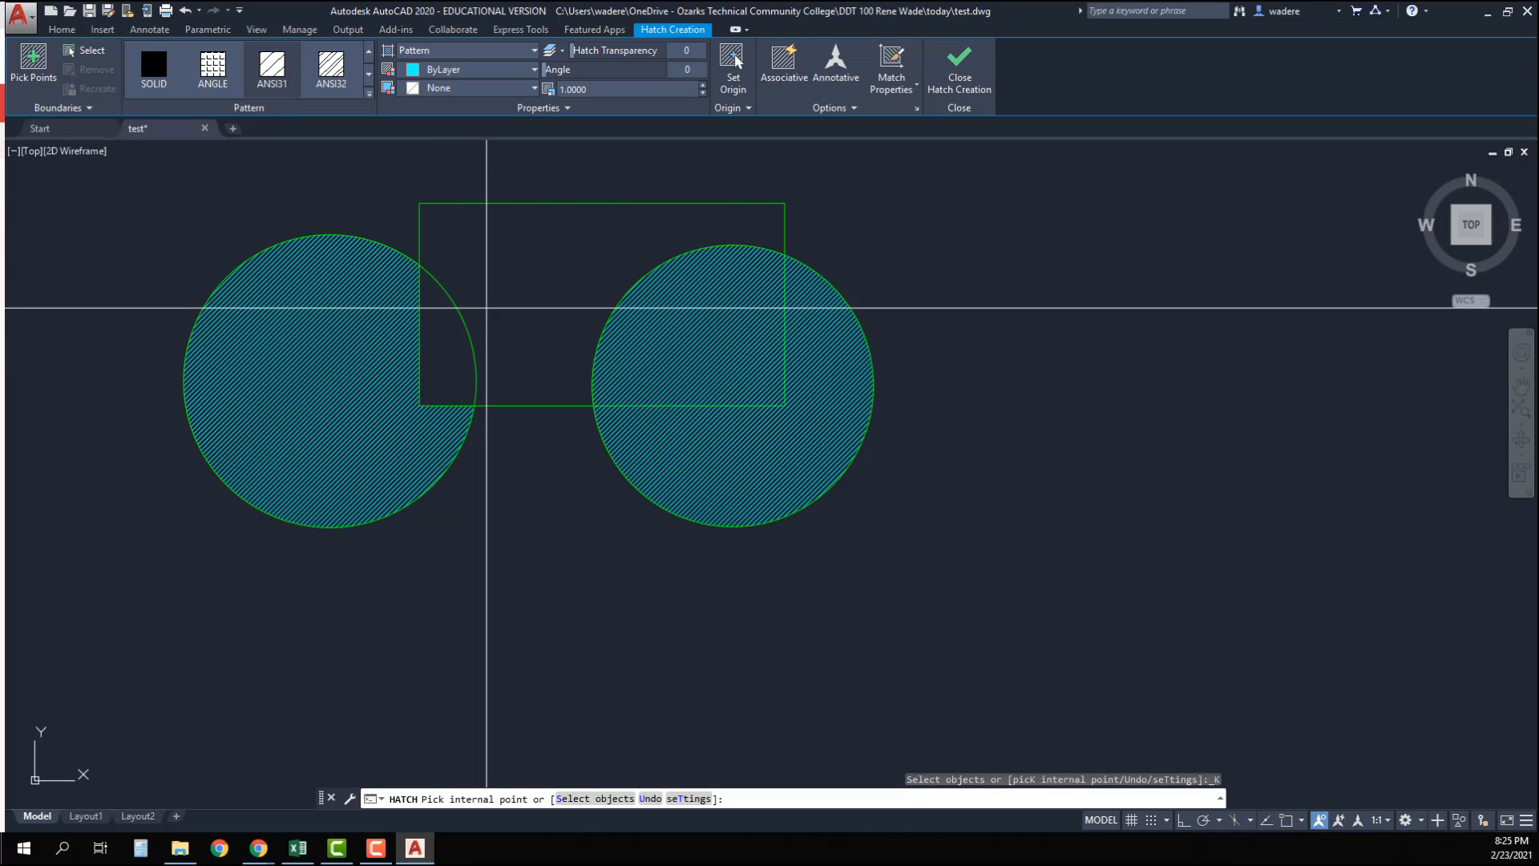
click(446, 345)
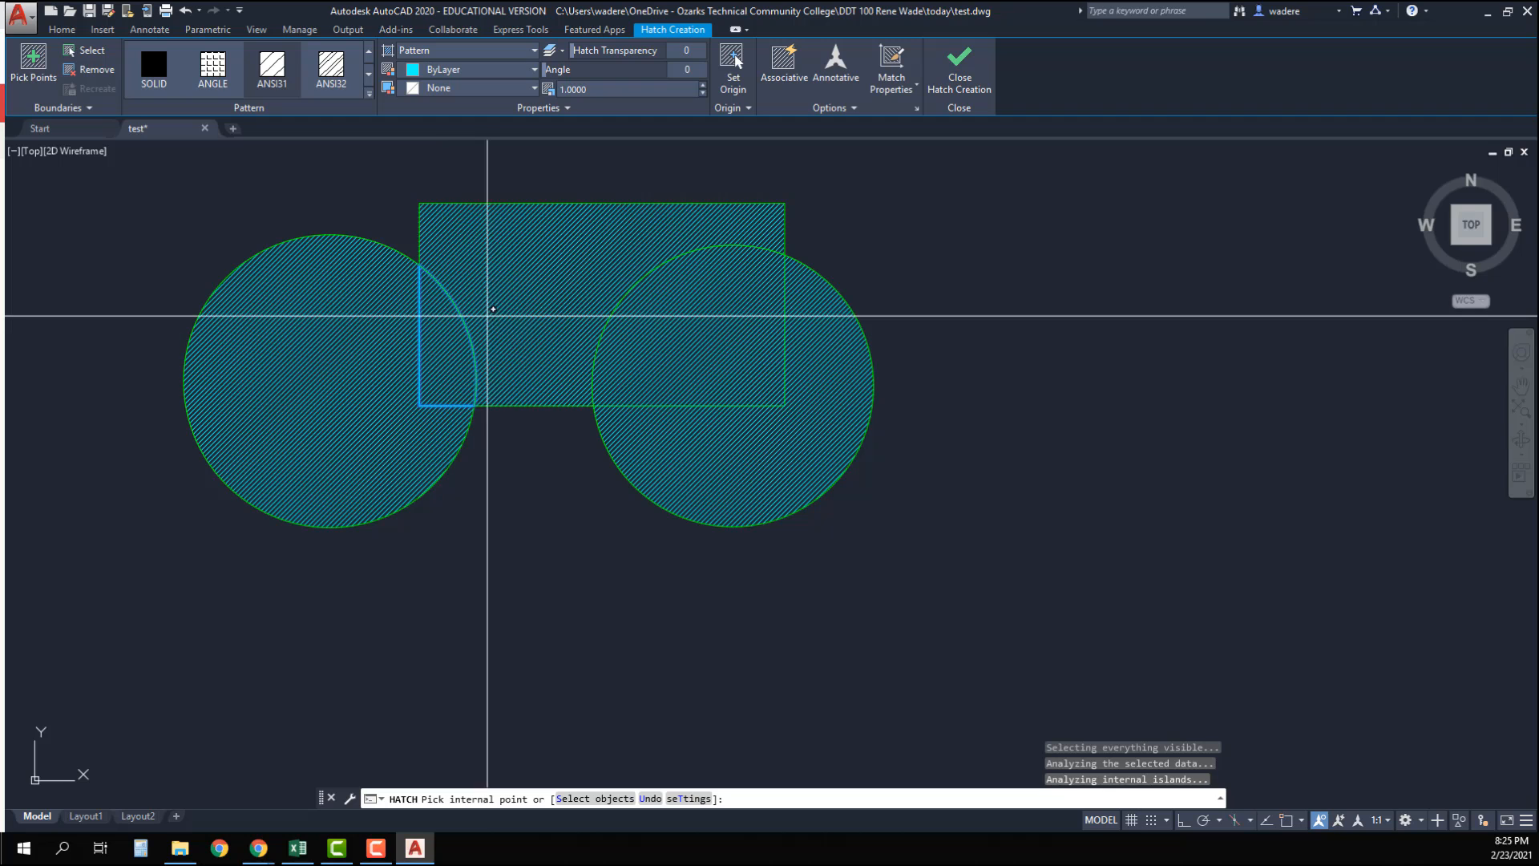
click(488, 310)
right_click(522, 311)
click(550, 319)
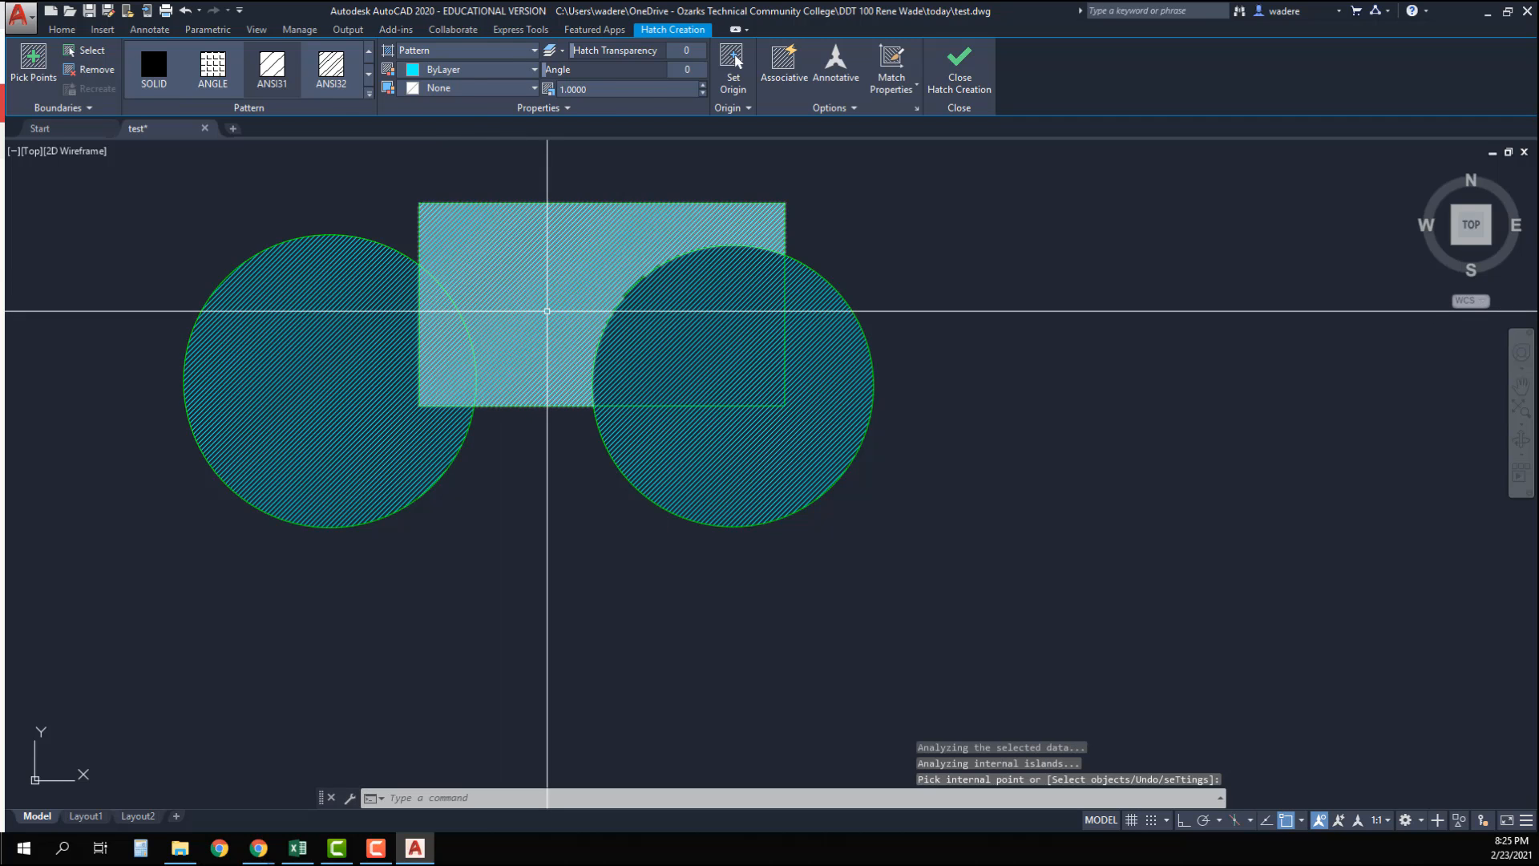
click(185, 11)
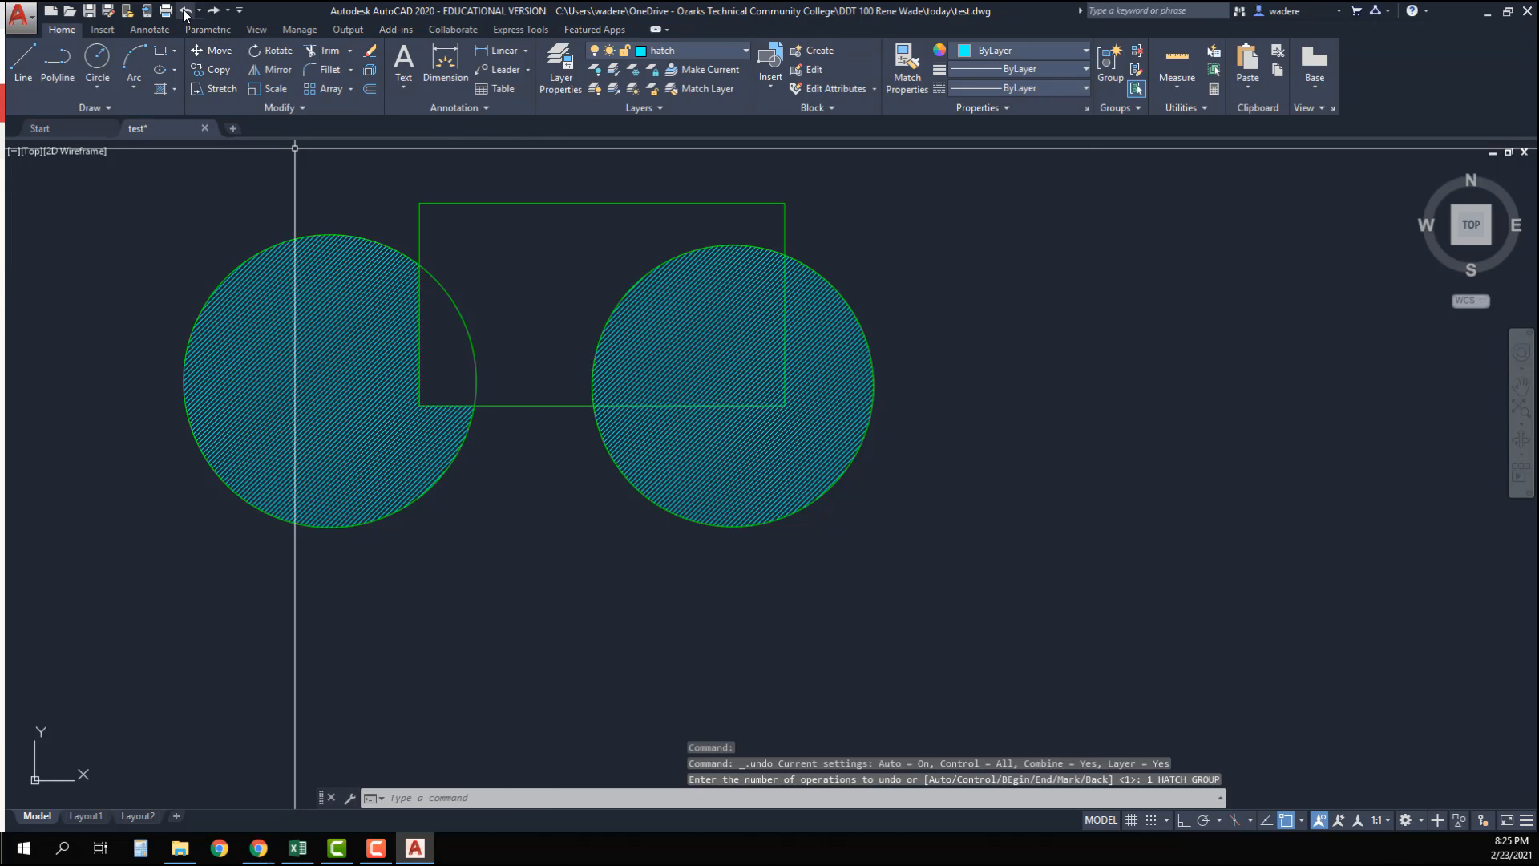
Step: Start another hatch and examine the available hatch patterns, including the ANSI, AR, gradient and ISO types
click(161, 89)
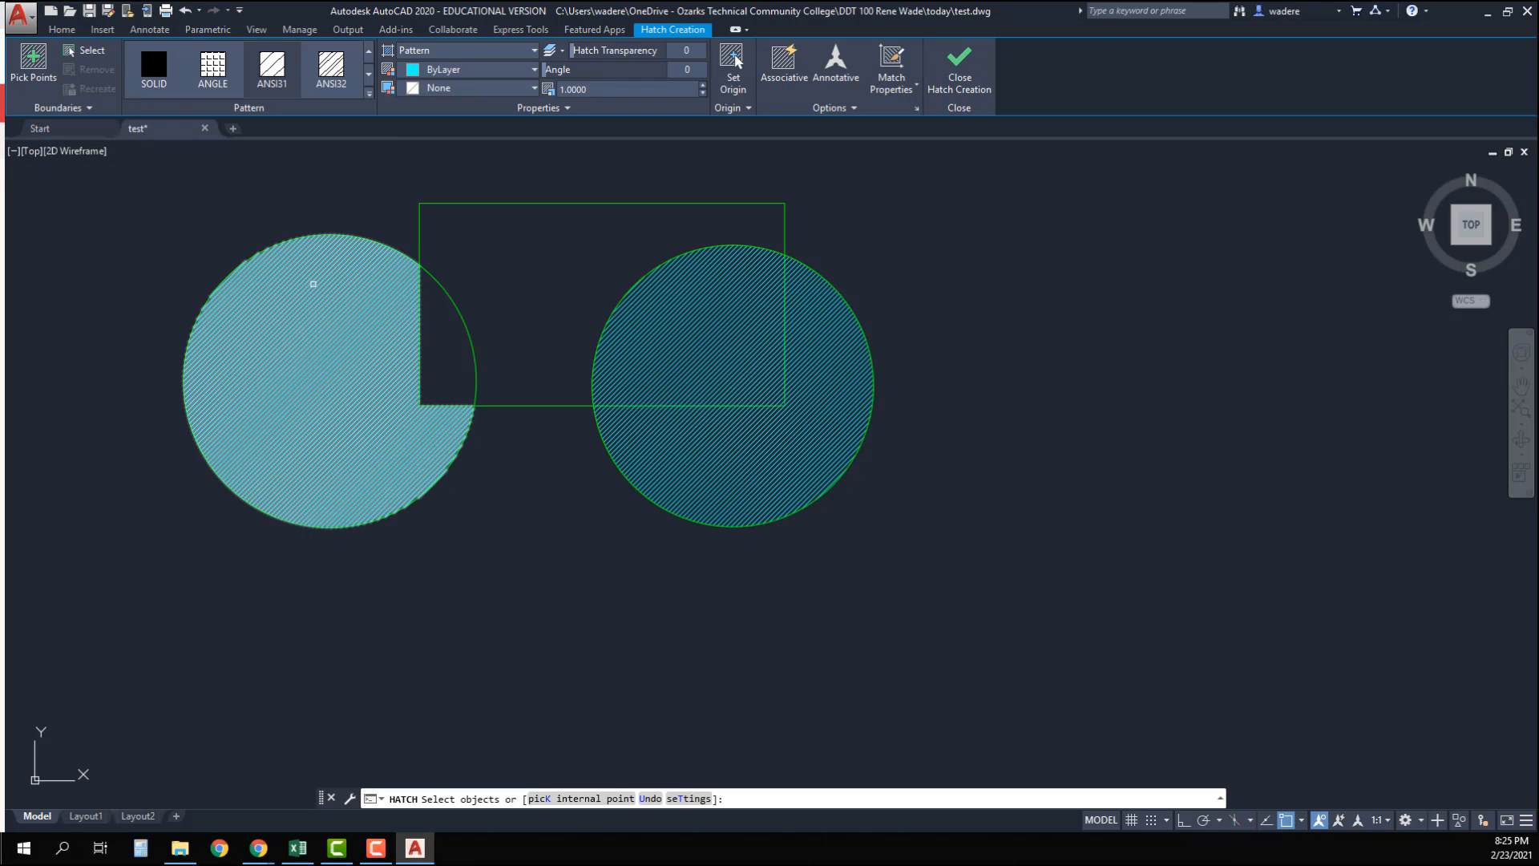
click(313, 284)
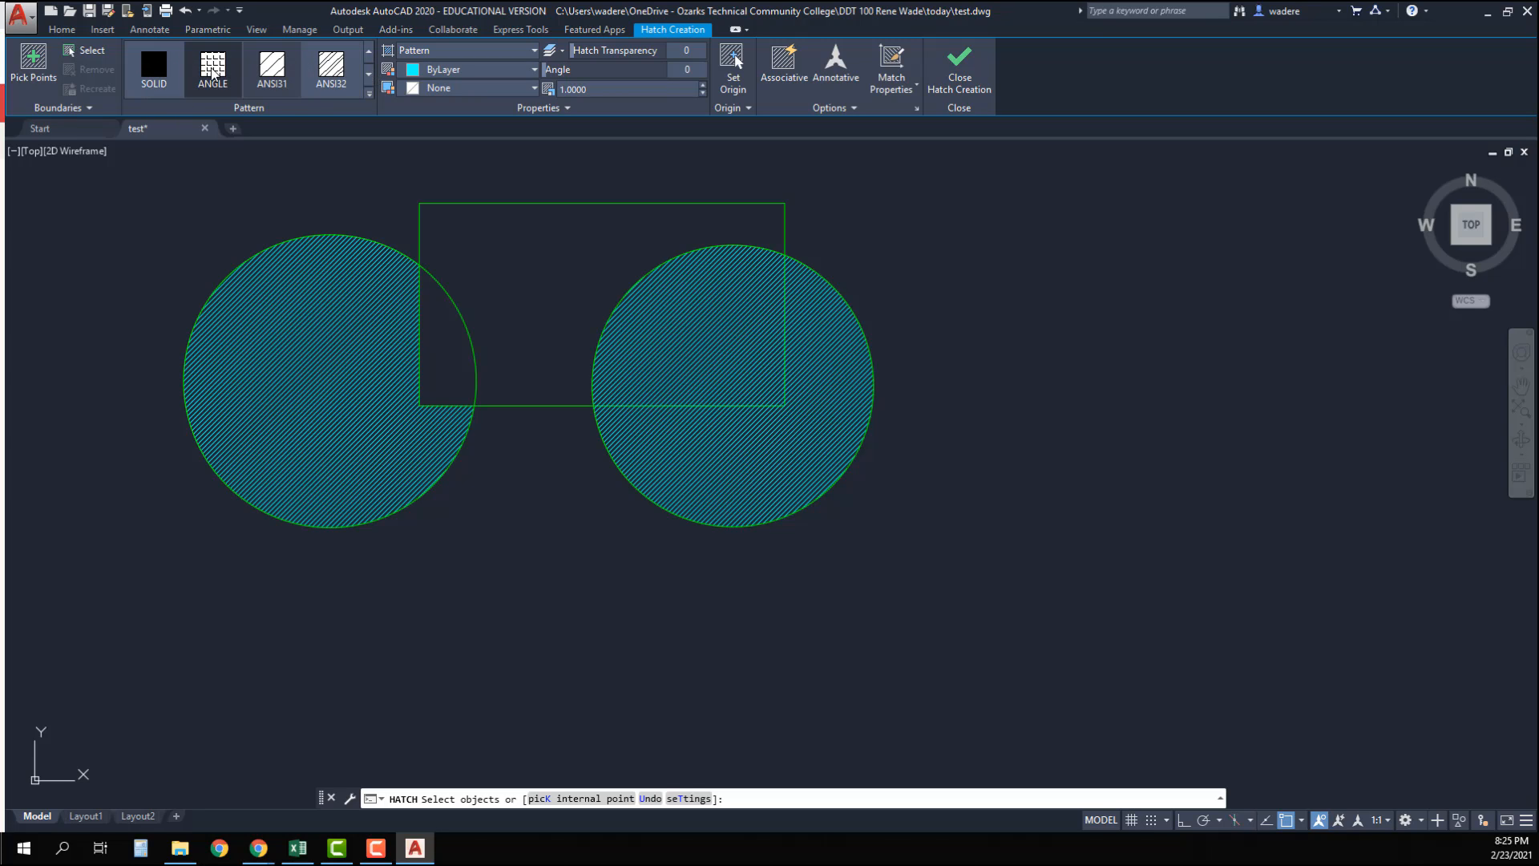
click(369, 74)
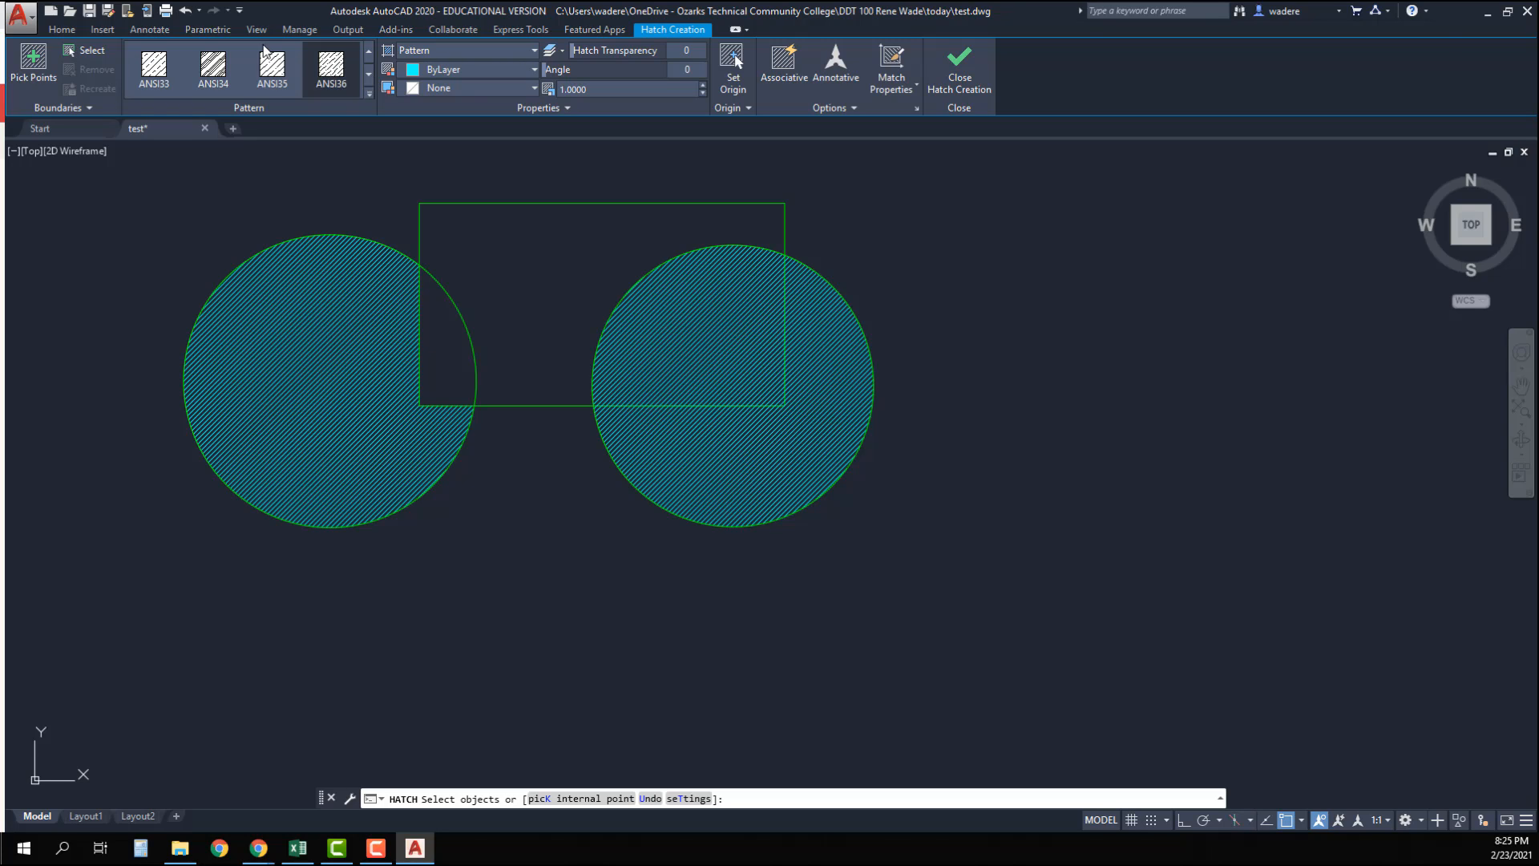
click(369, 76)
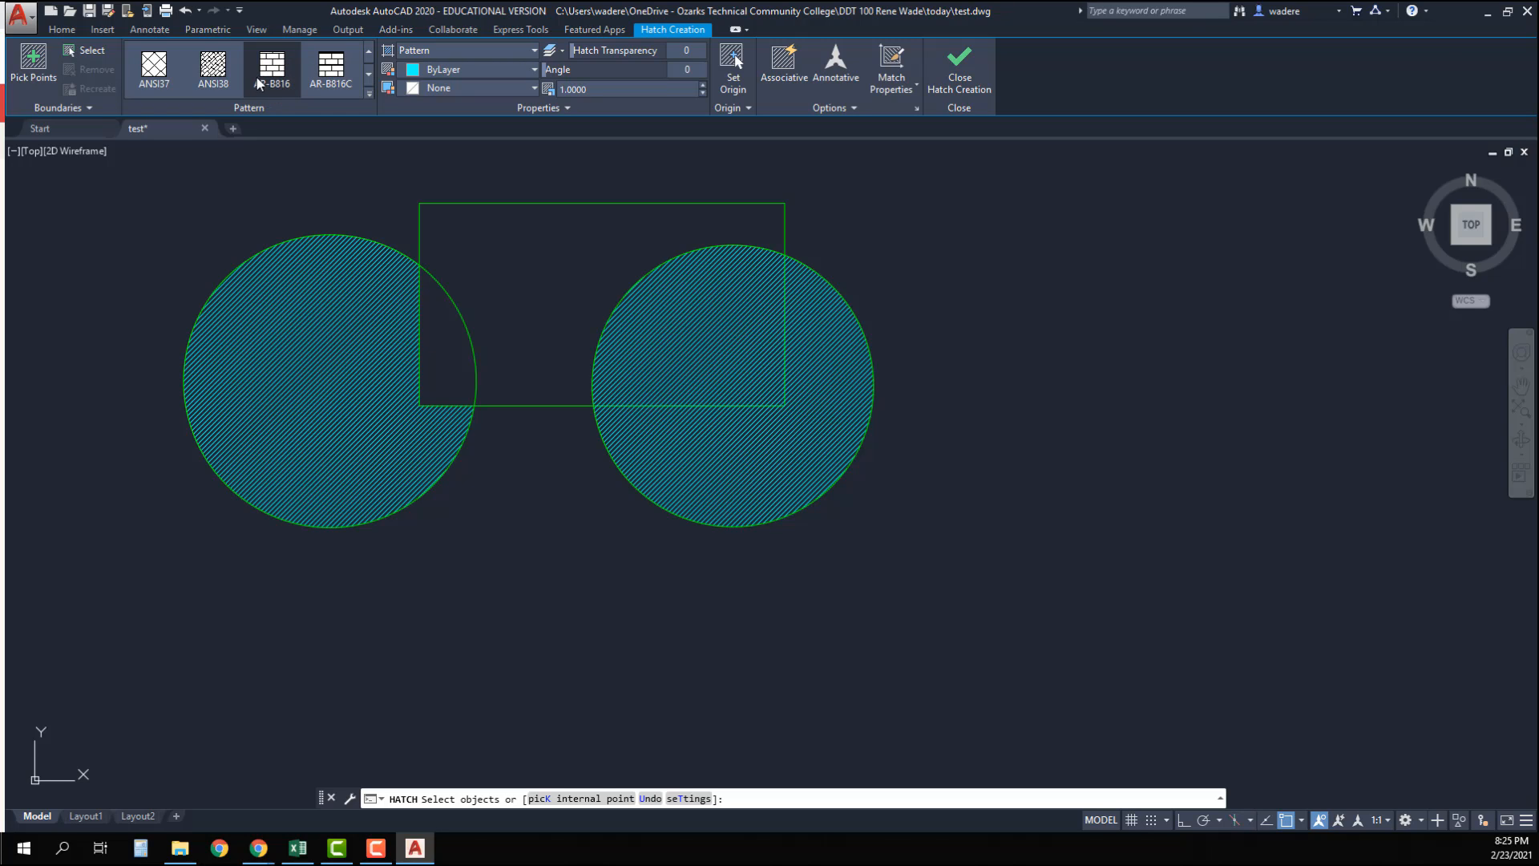
click(368, 76)
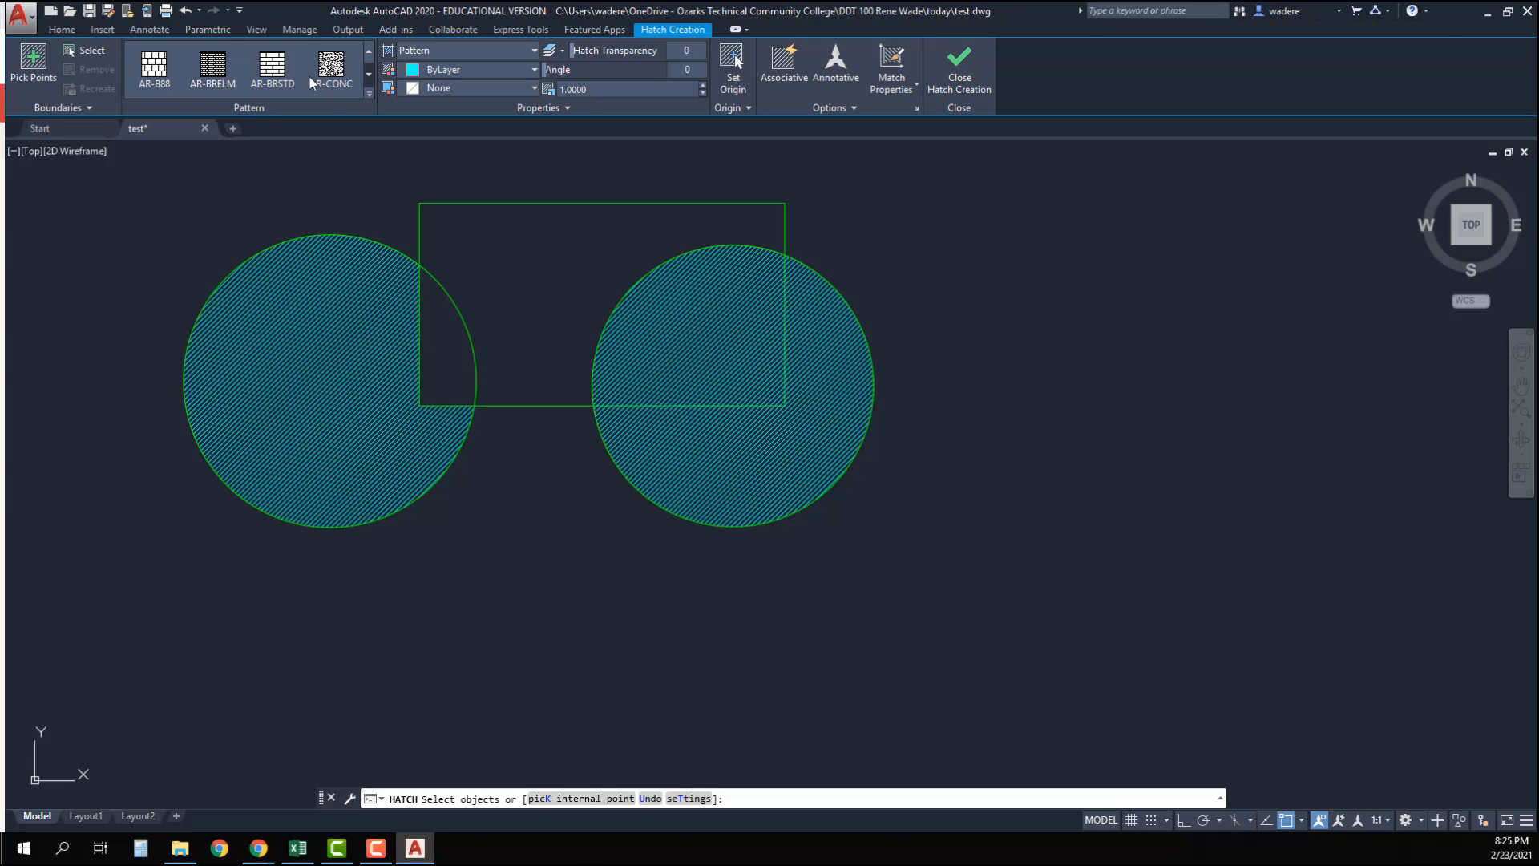
click(368, 74)
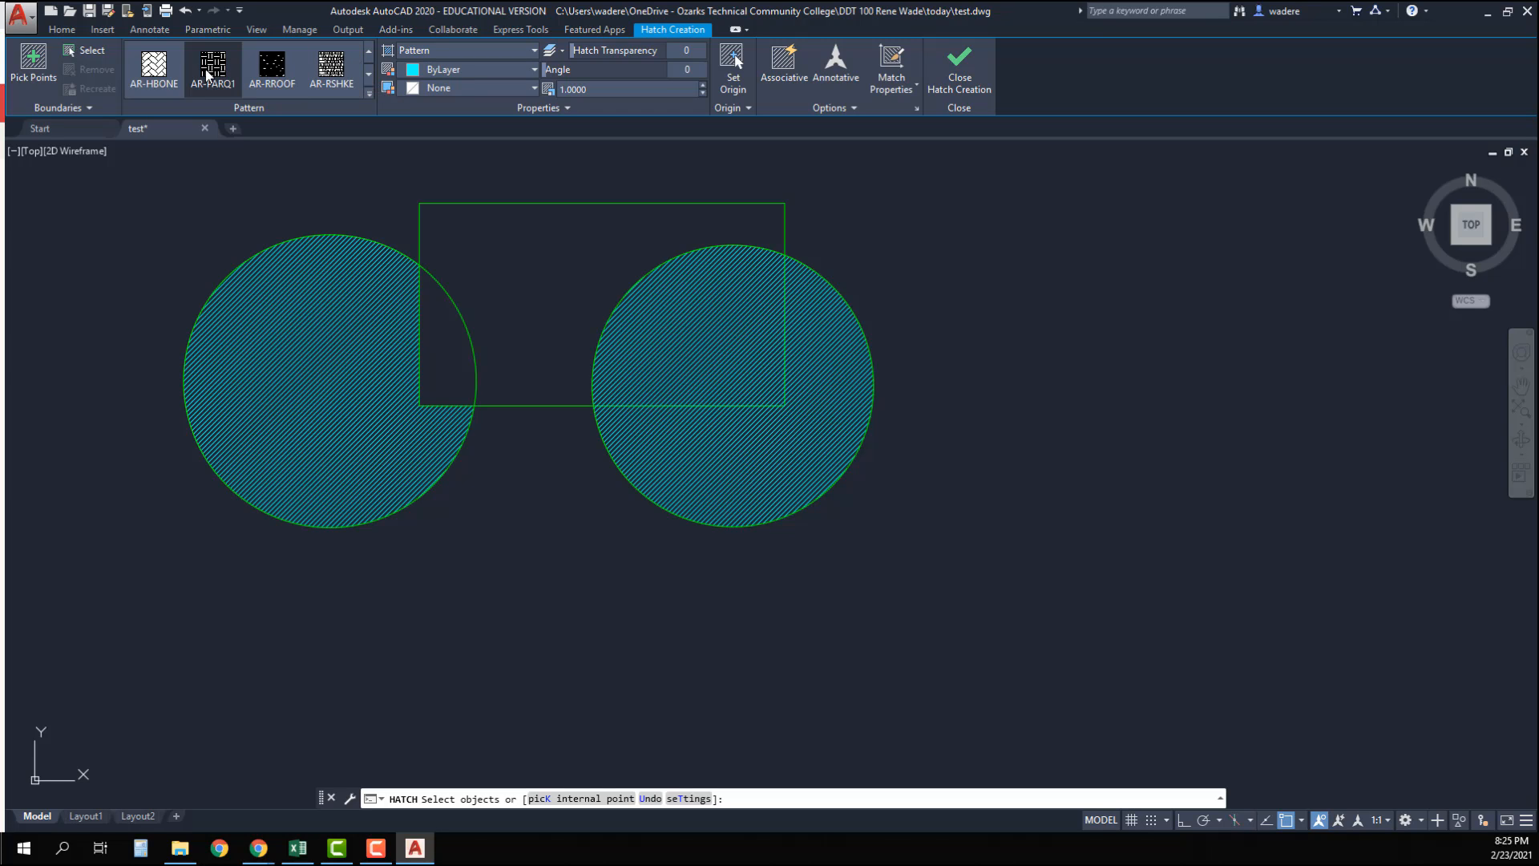
click(369, 76)
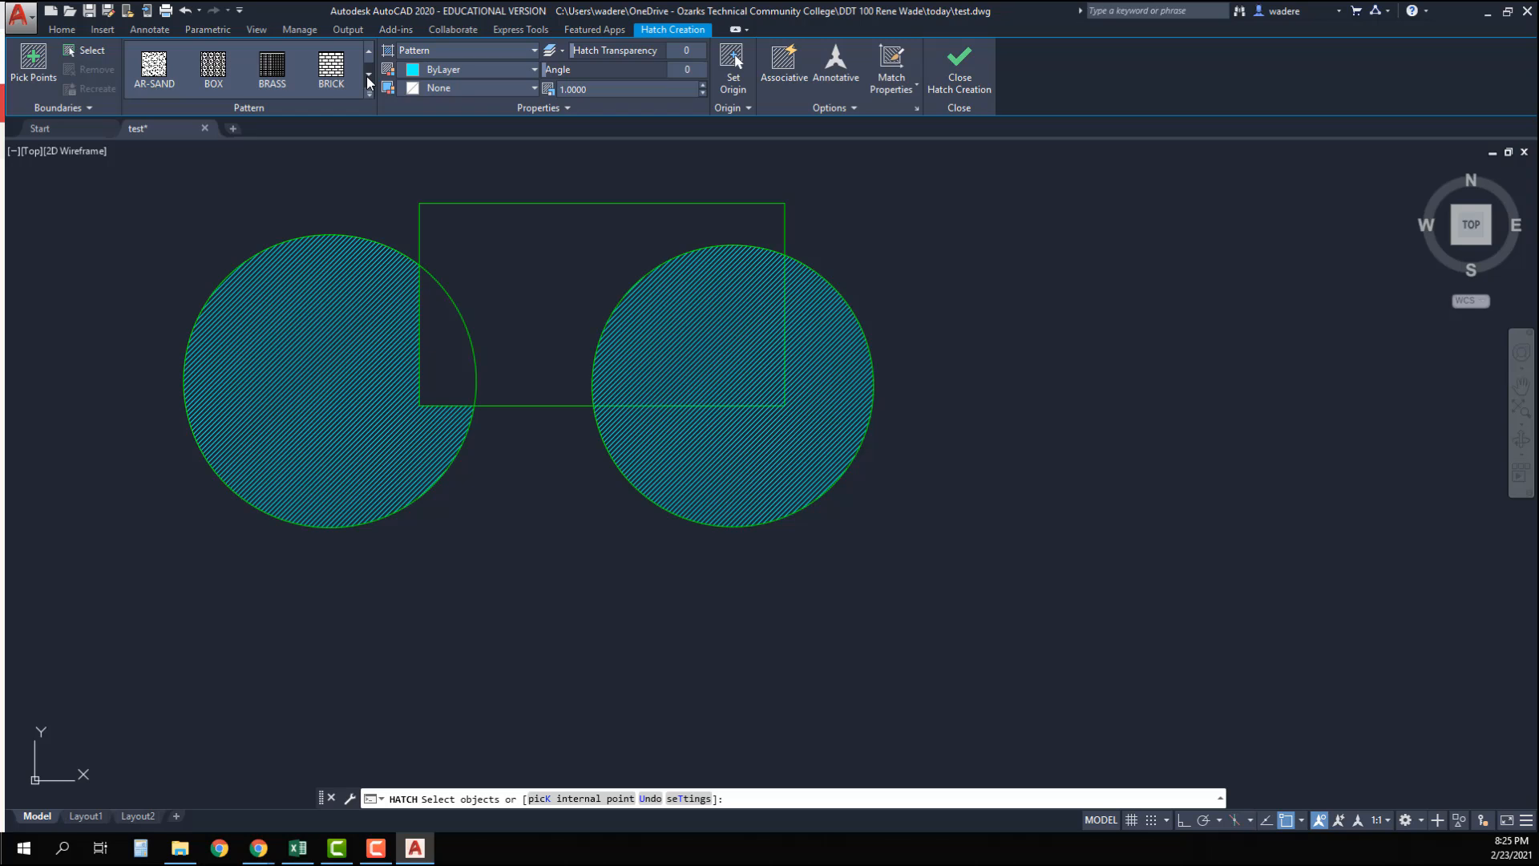
click(369, 76)
click(370, 75)
click(372, 74)
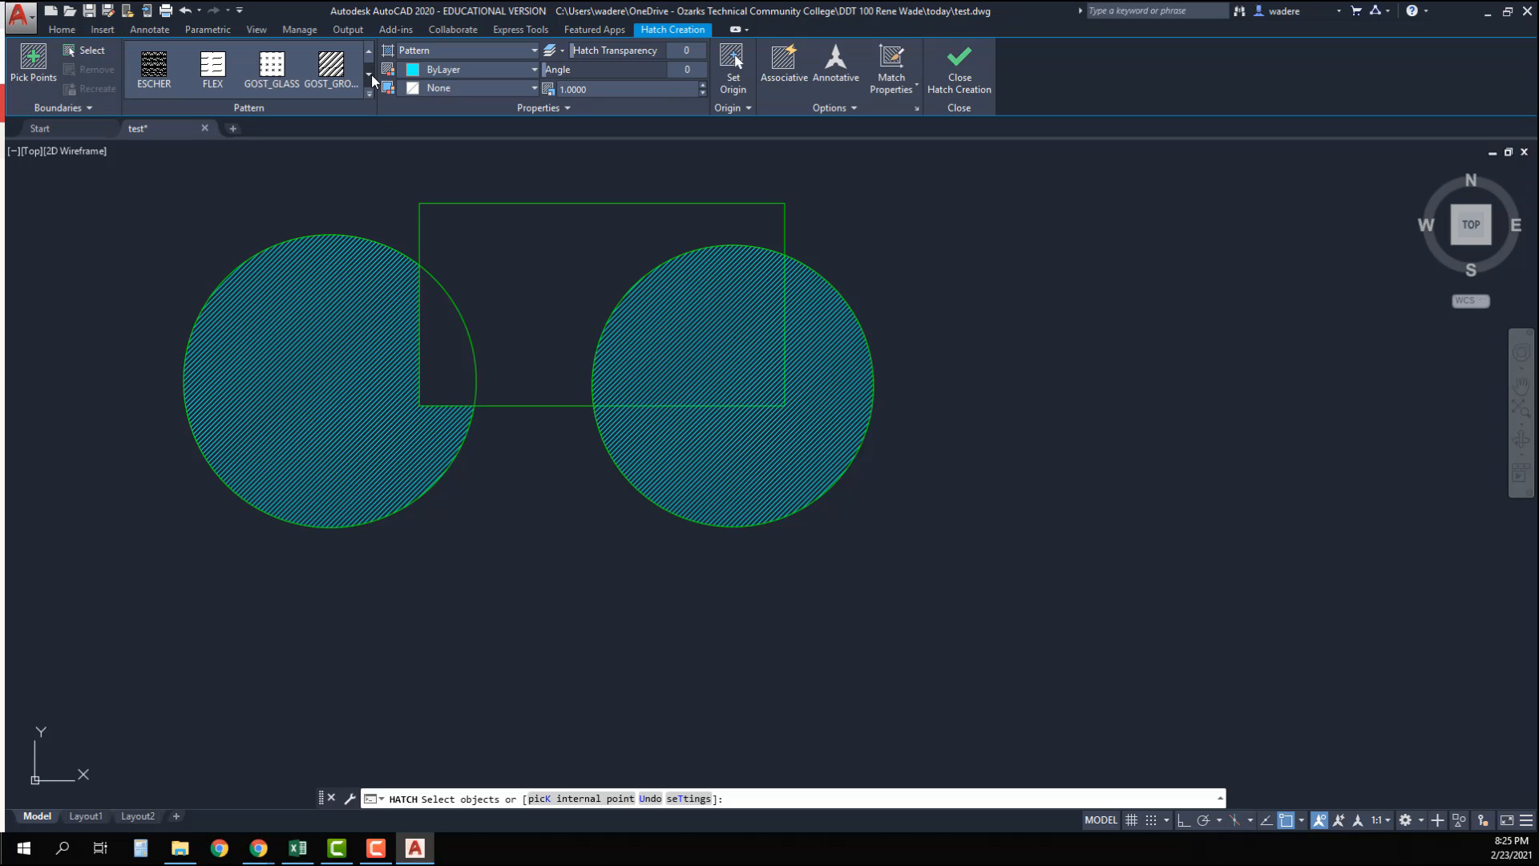
click(372, 75)
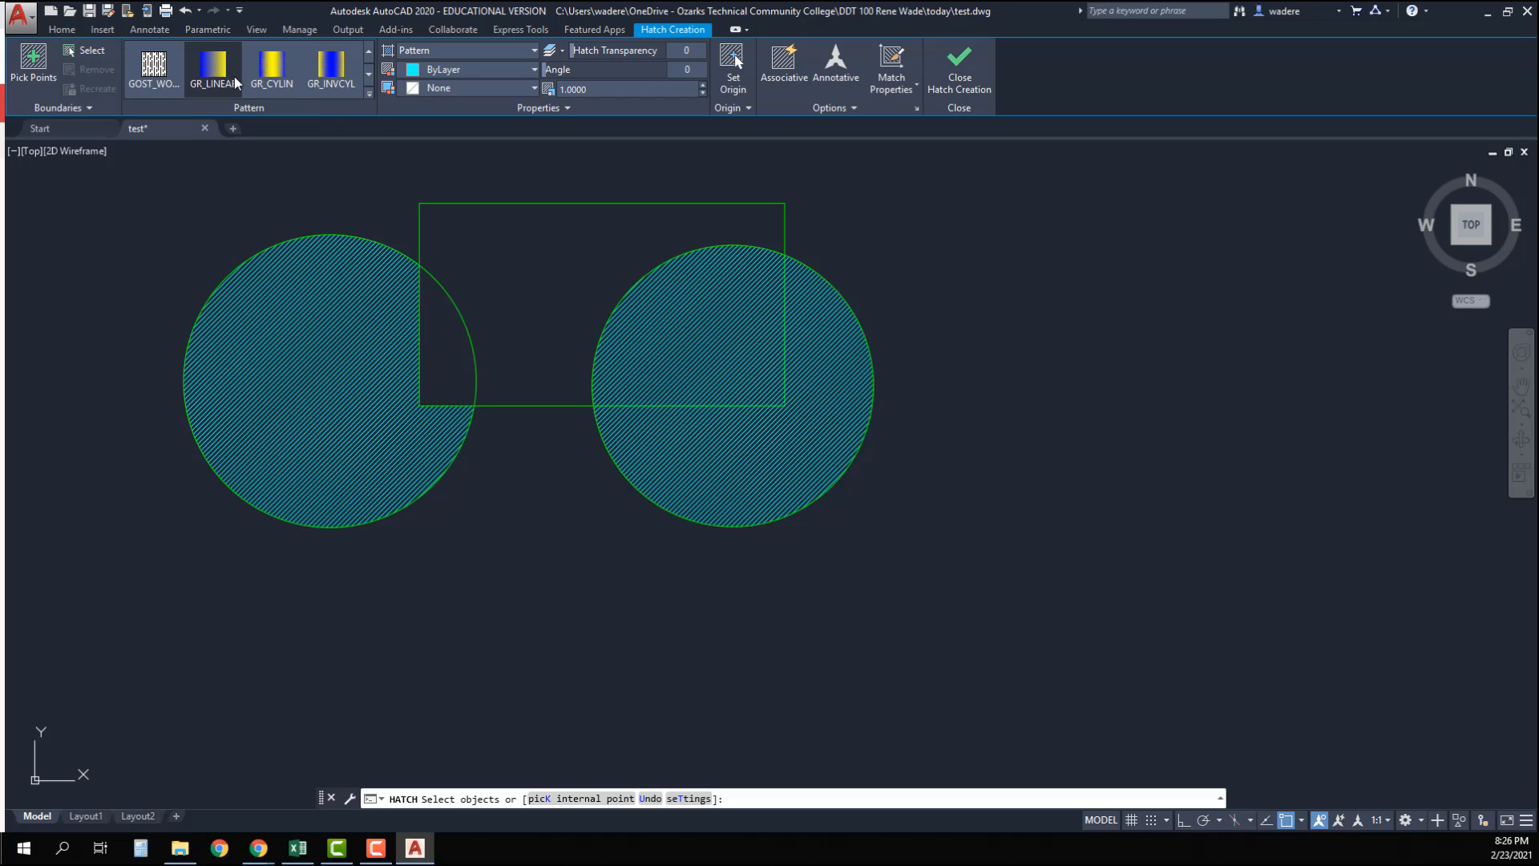
click(369, 77)
click(369, 77)
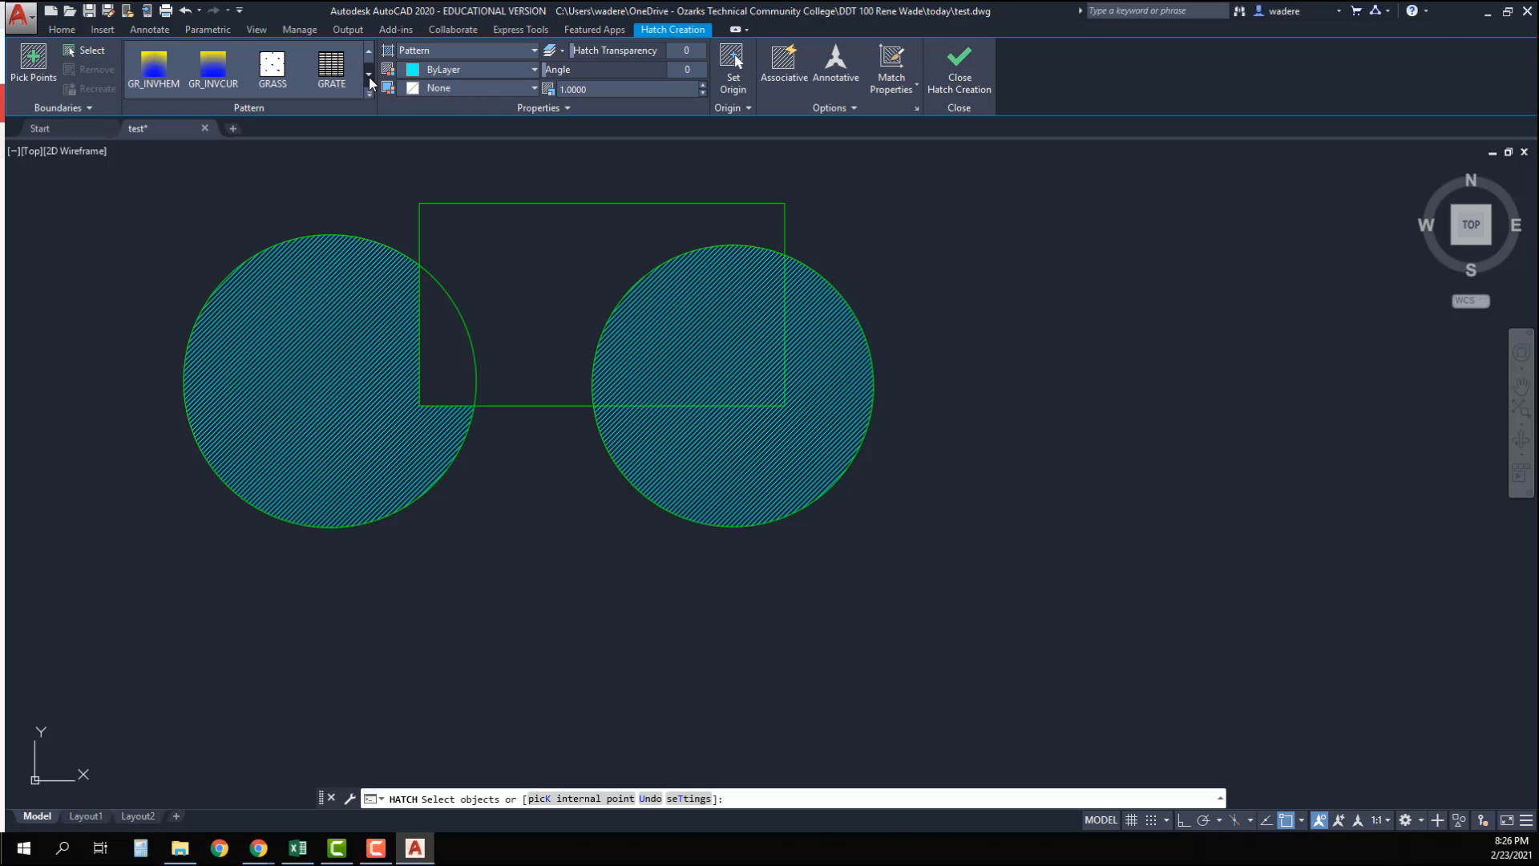
click(369, 77)
click(369, 77)
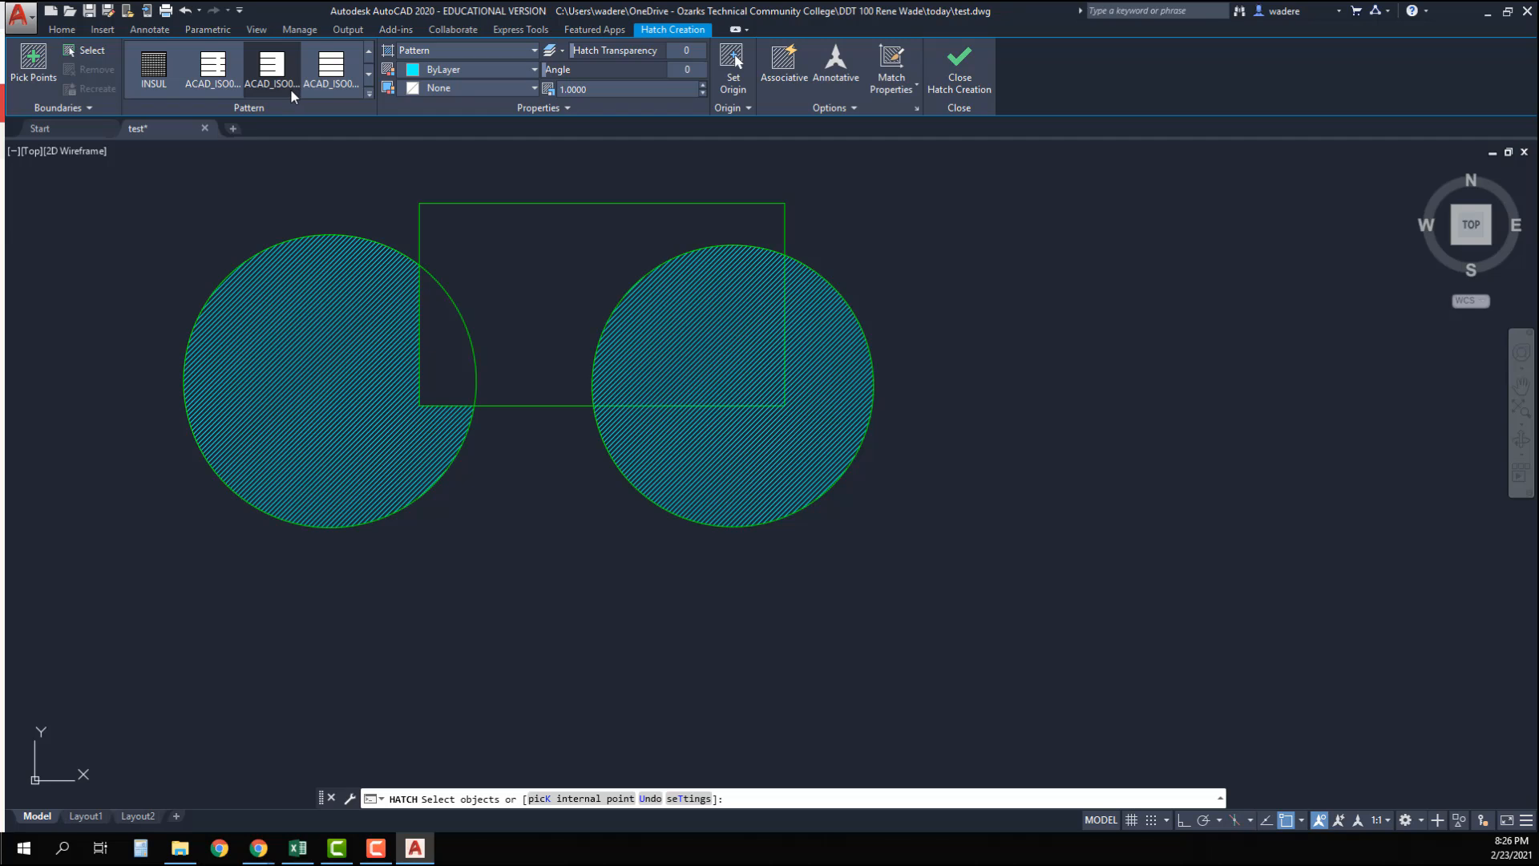
click(370, 77)
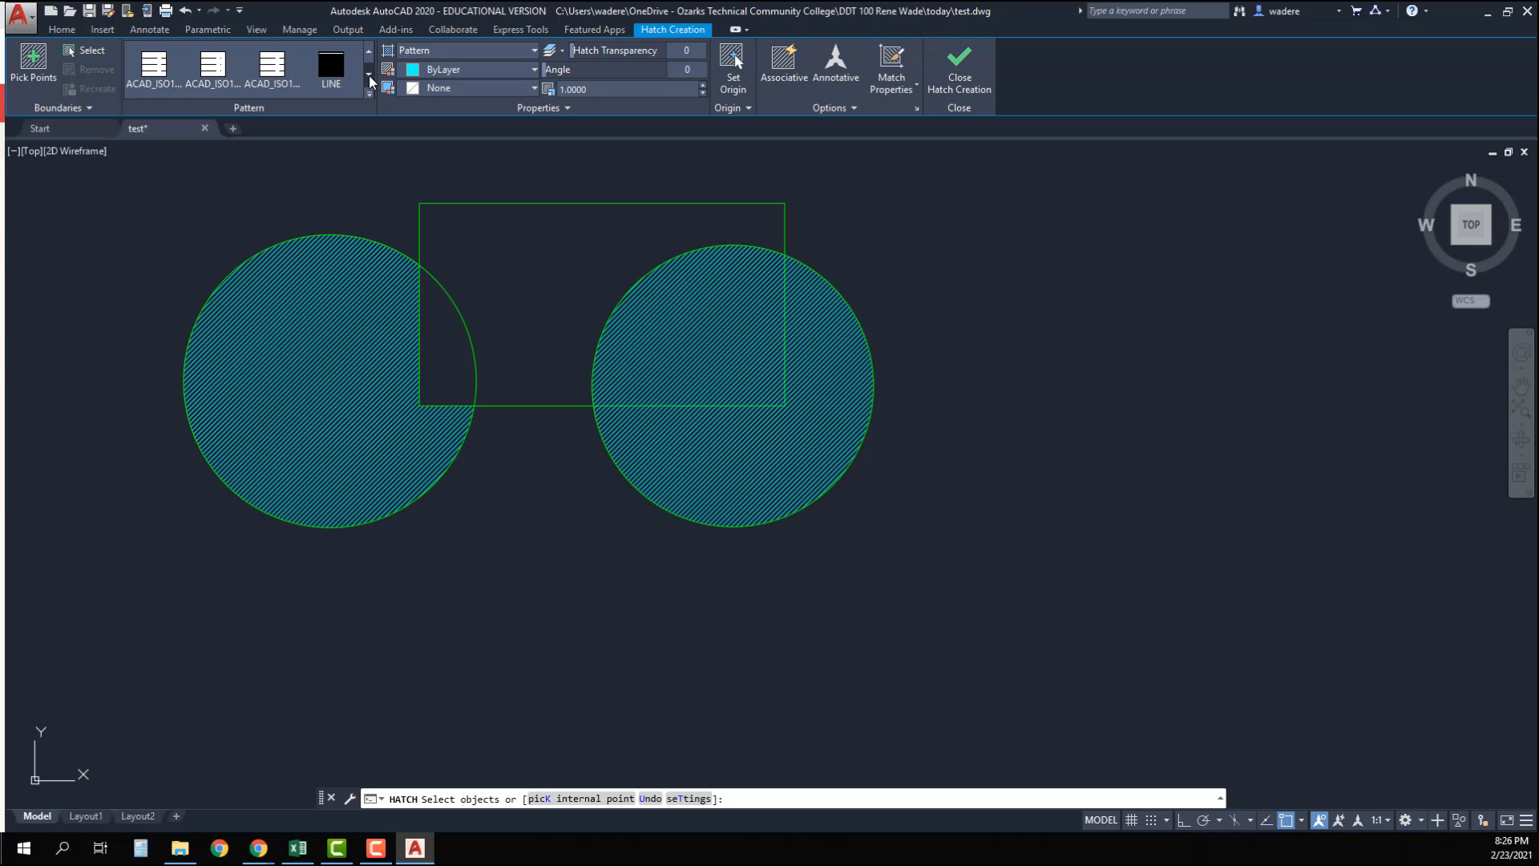
click(370, 76)
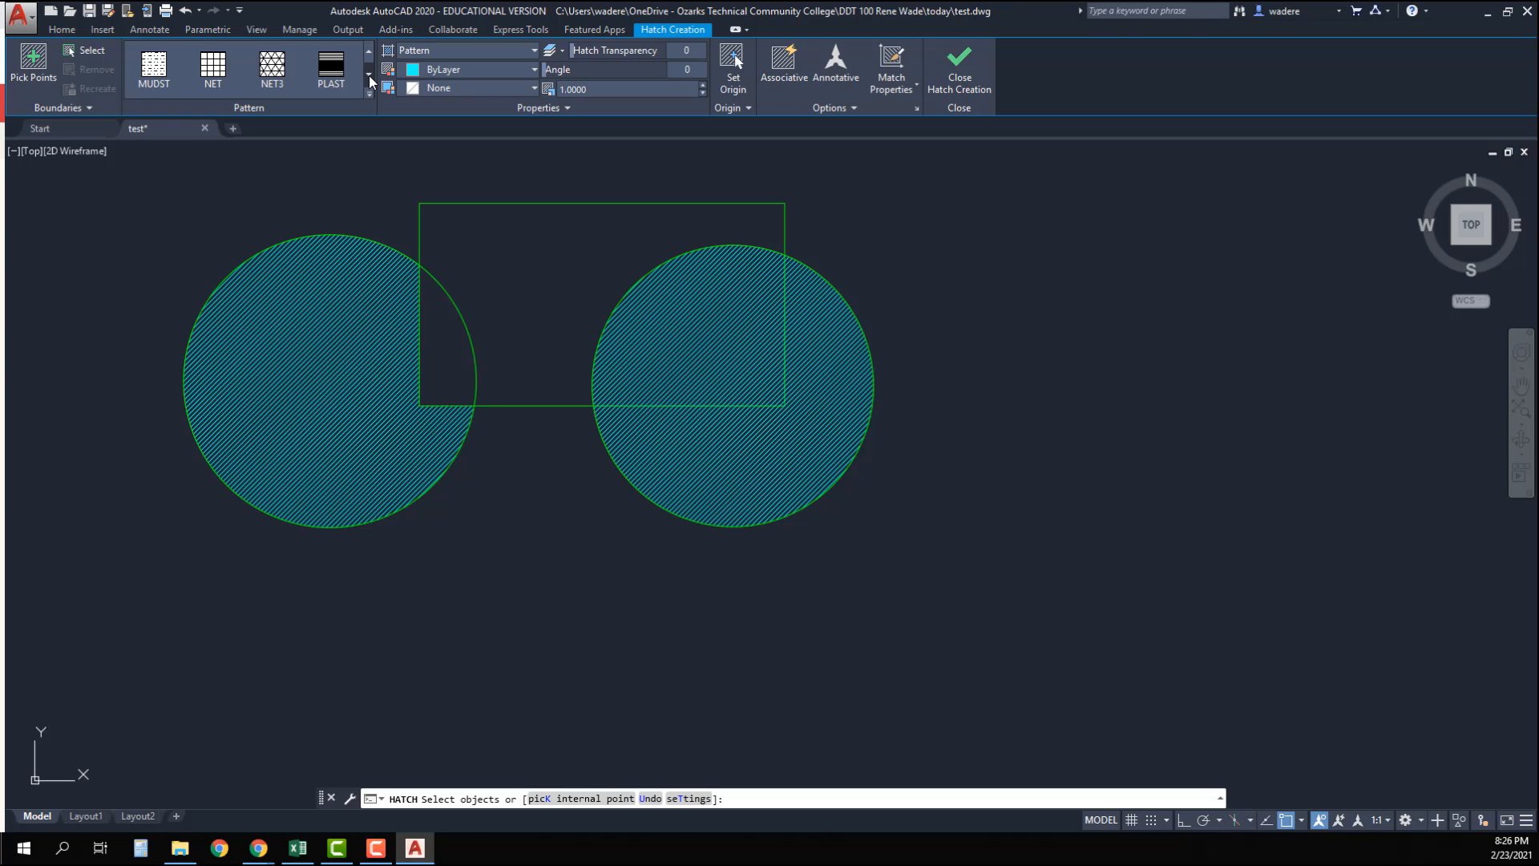
click(369, 53)
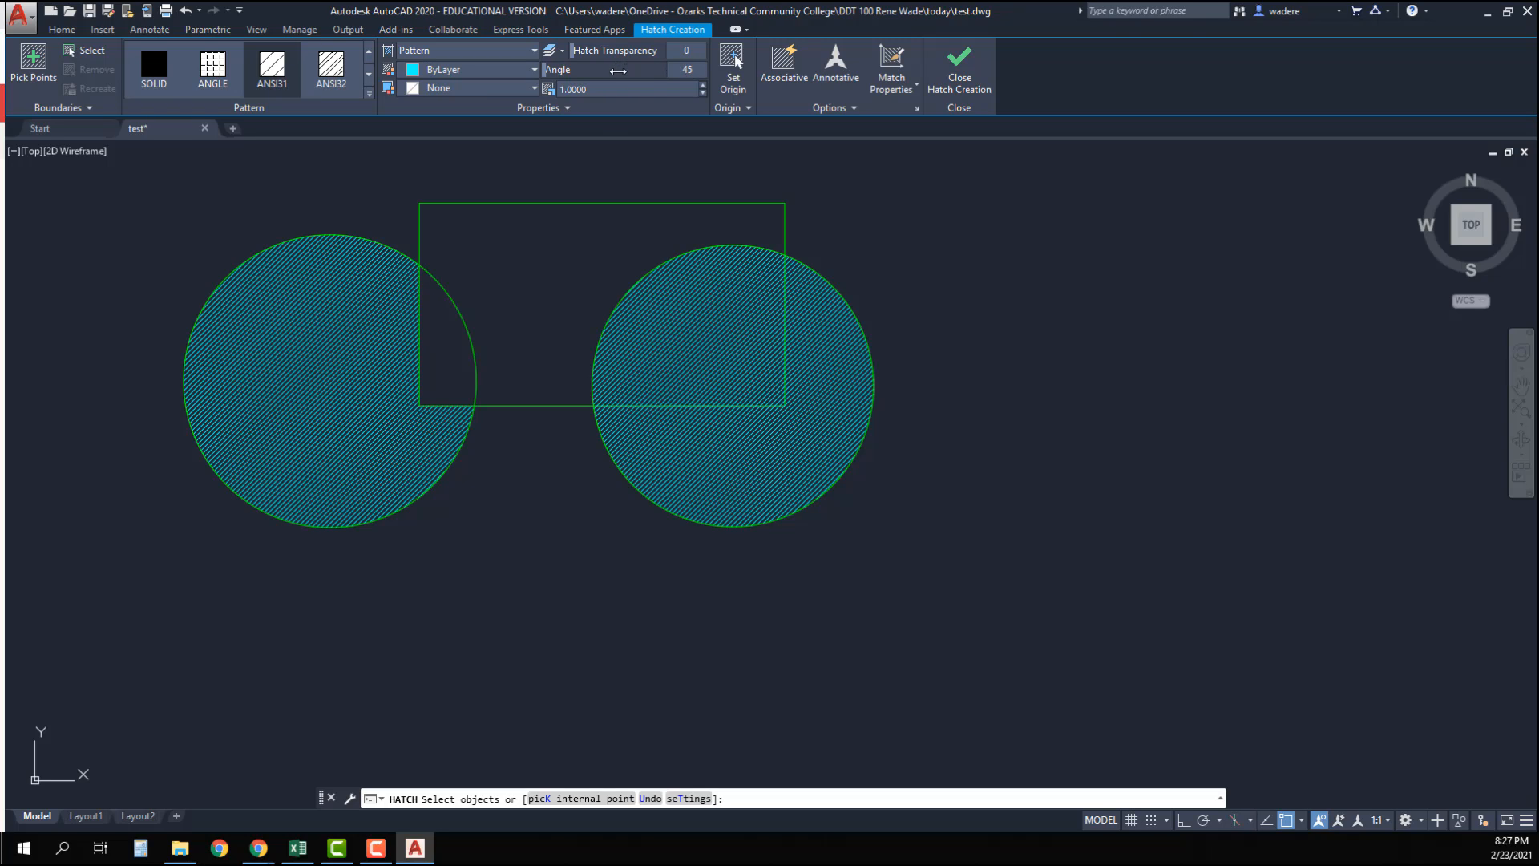
Step: Hatch the rectangle's region between the two circles with the angle set to 45, and undo the hatch
key(Return)
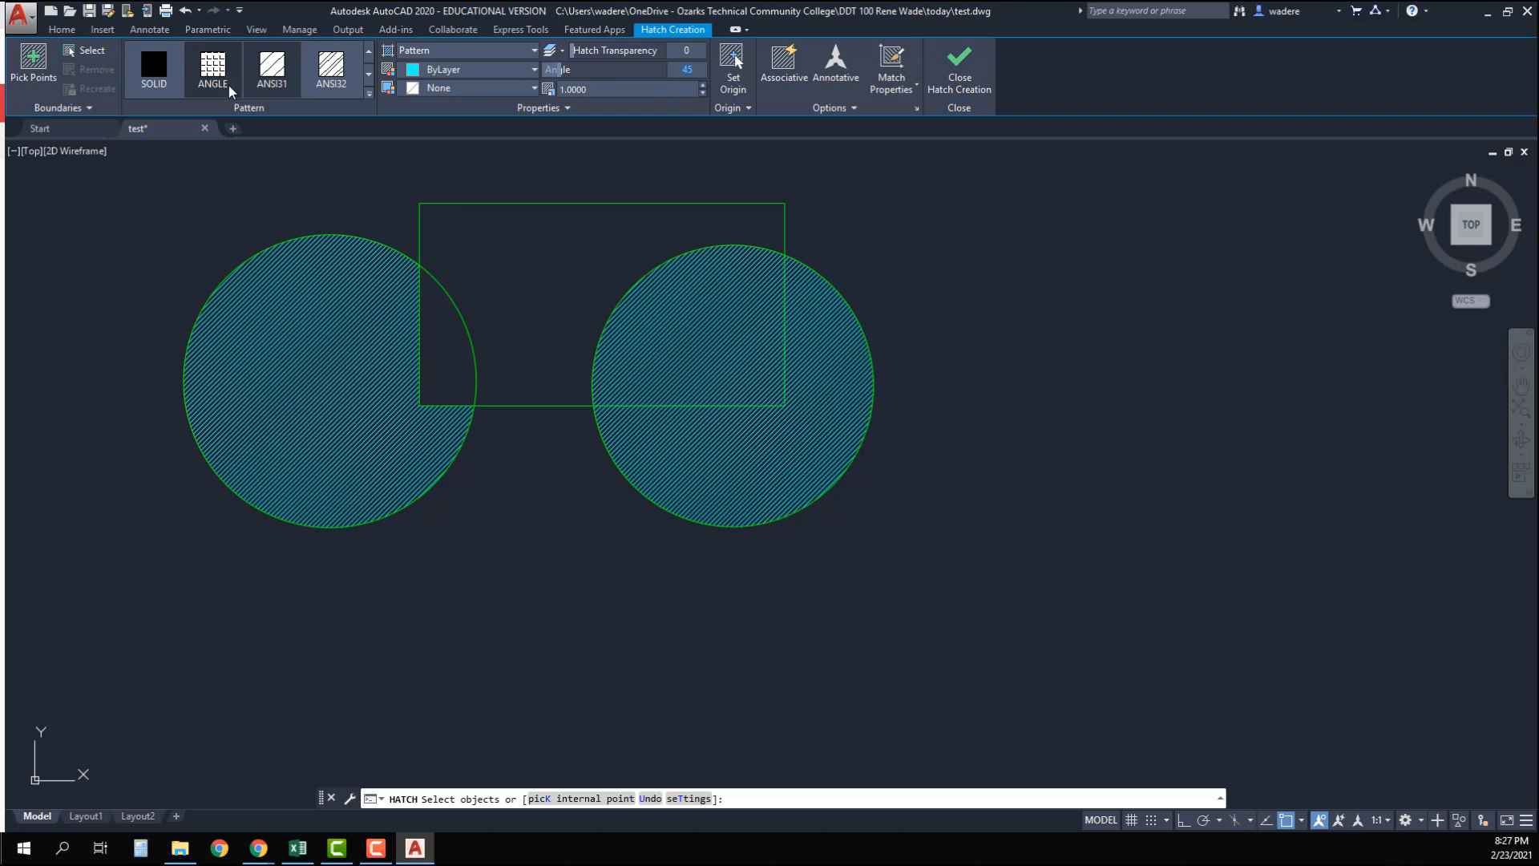
click(34, 64)
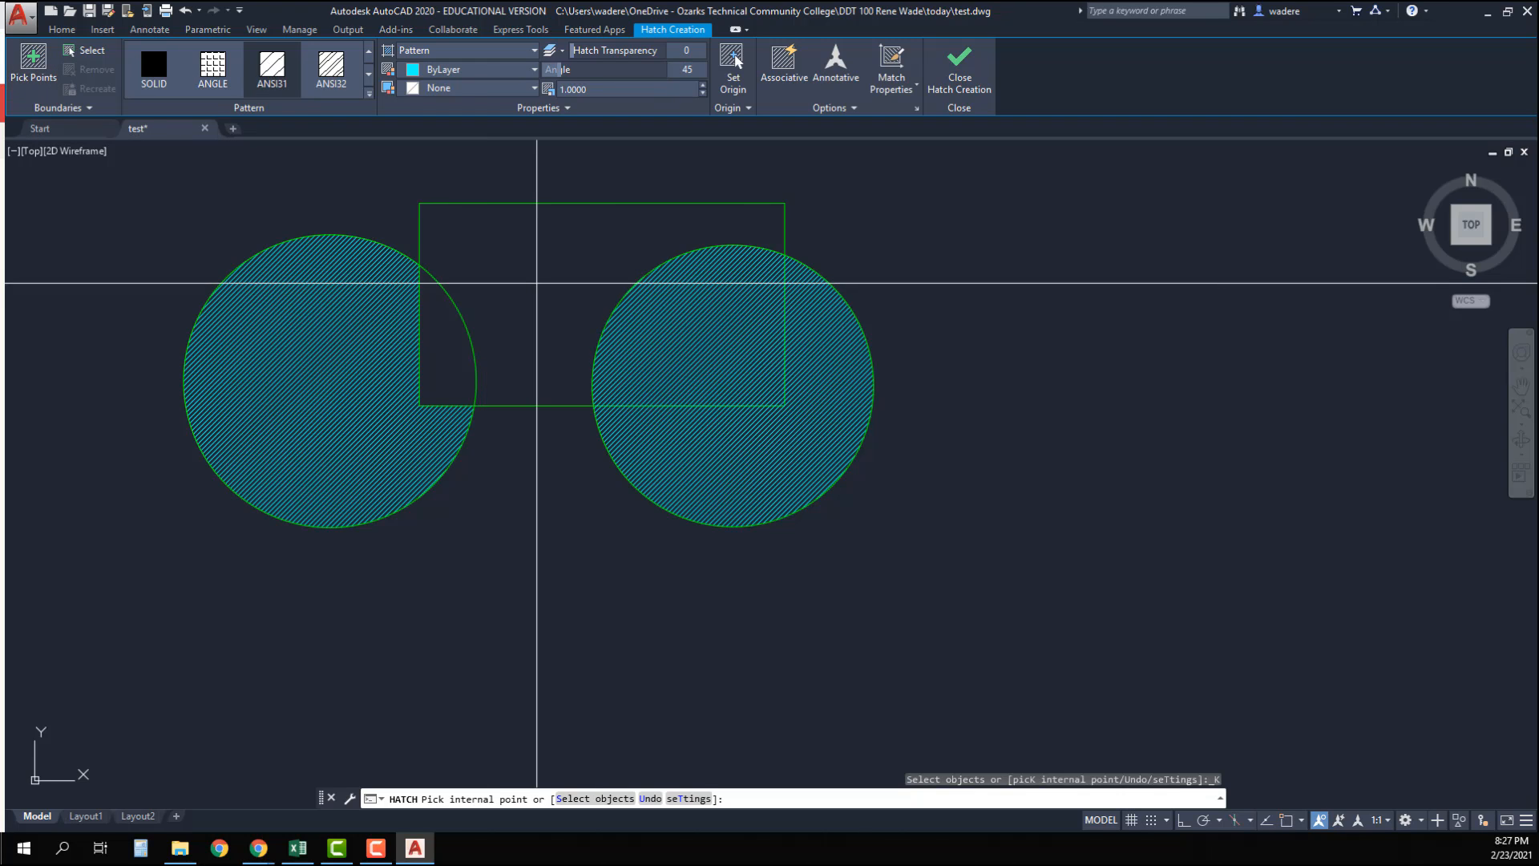
click(519, 279)
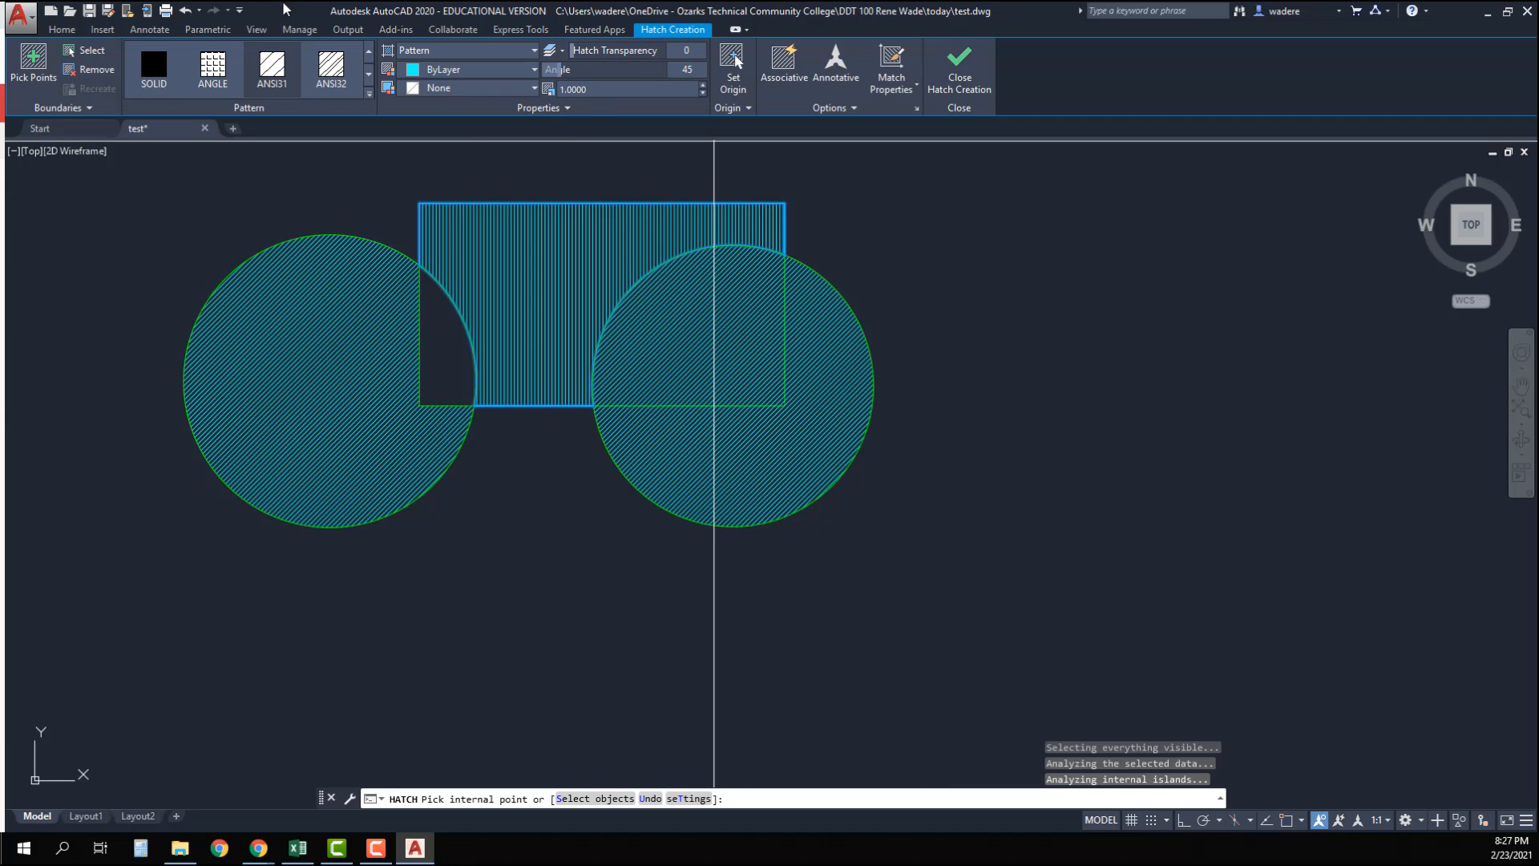
click(186, 11)
Step: Hatch the rectangle's region between the two circles with the pattern scale set to 10
click(159, 89)
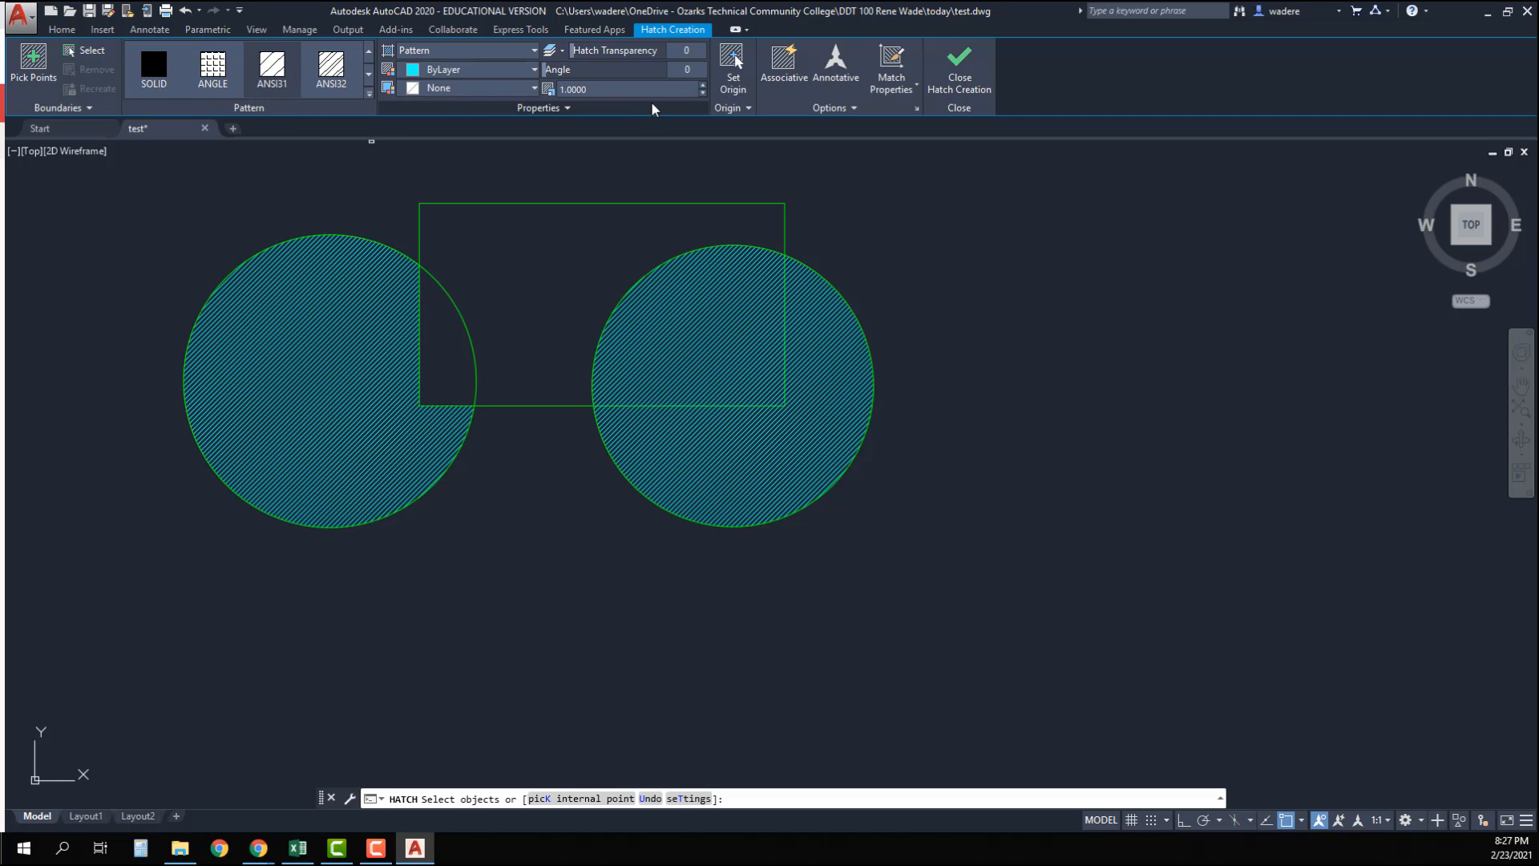
click(561, 89)
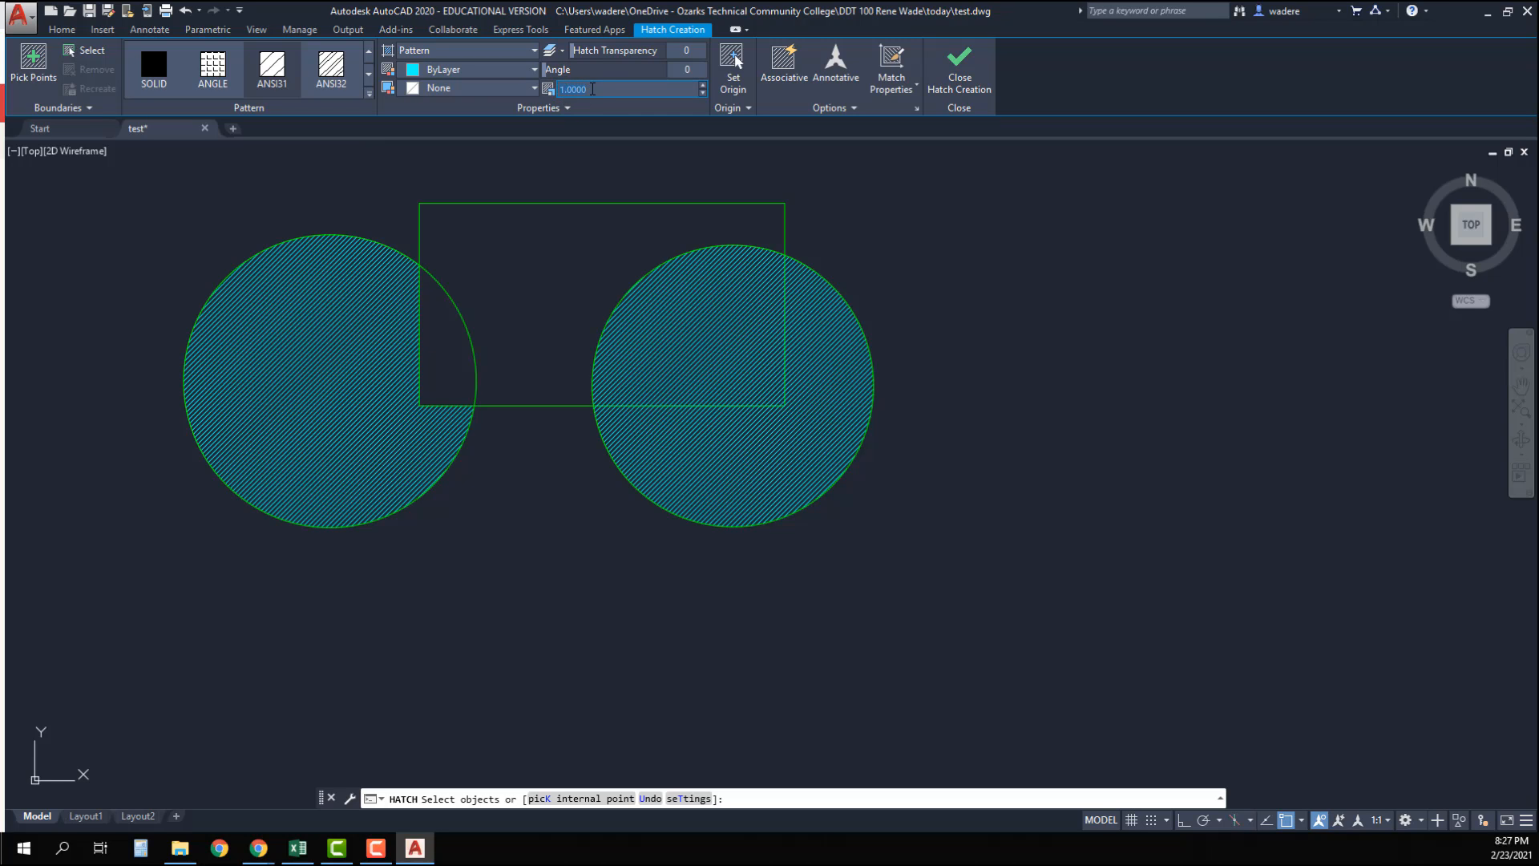
text(1)
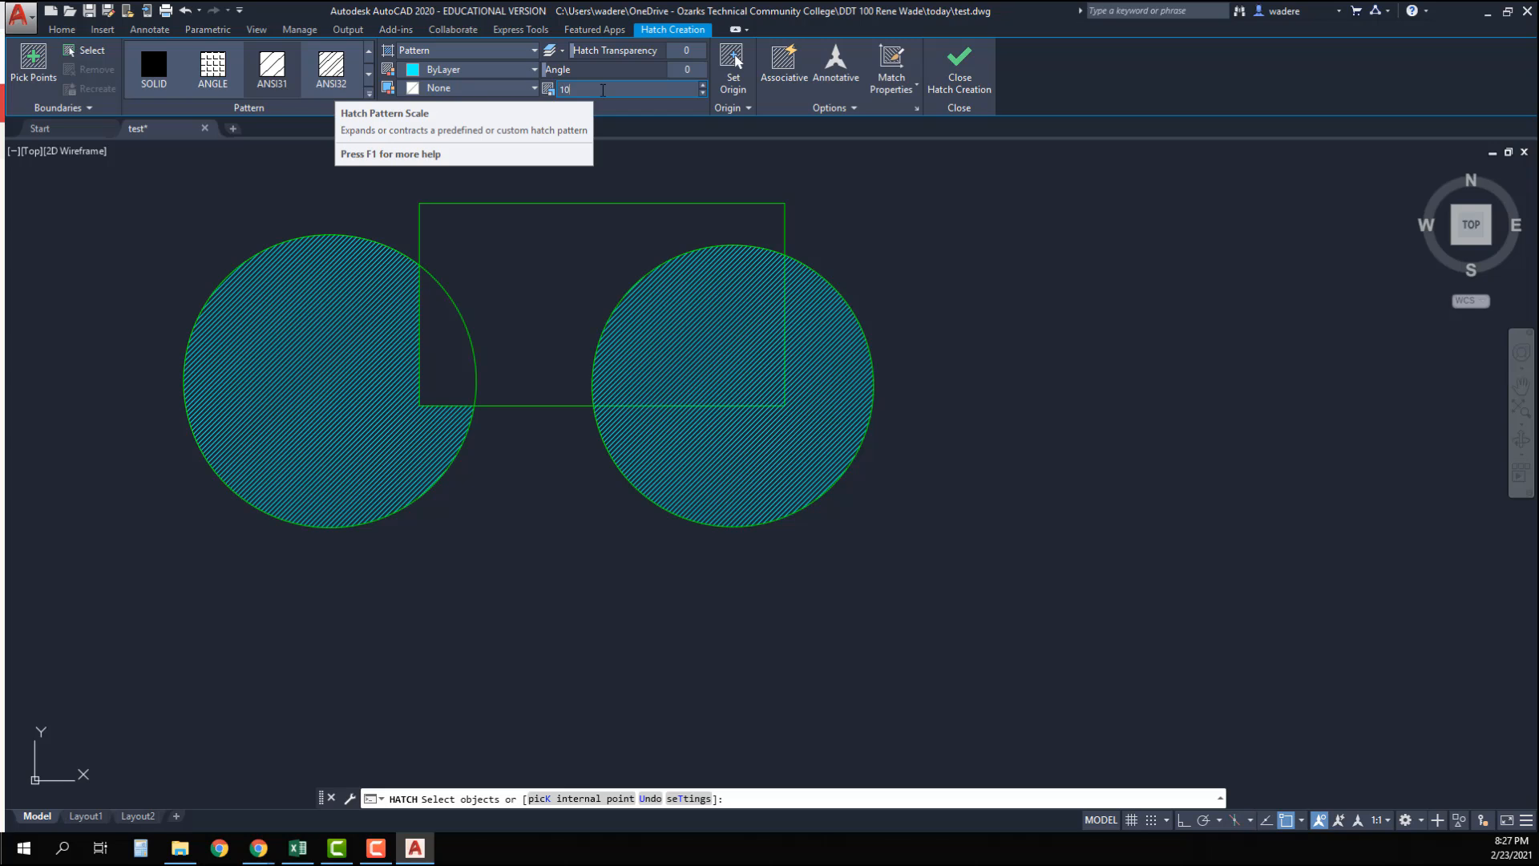
text(0)
key(Return)
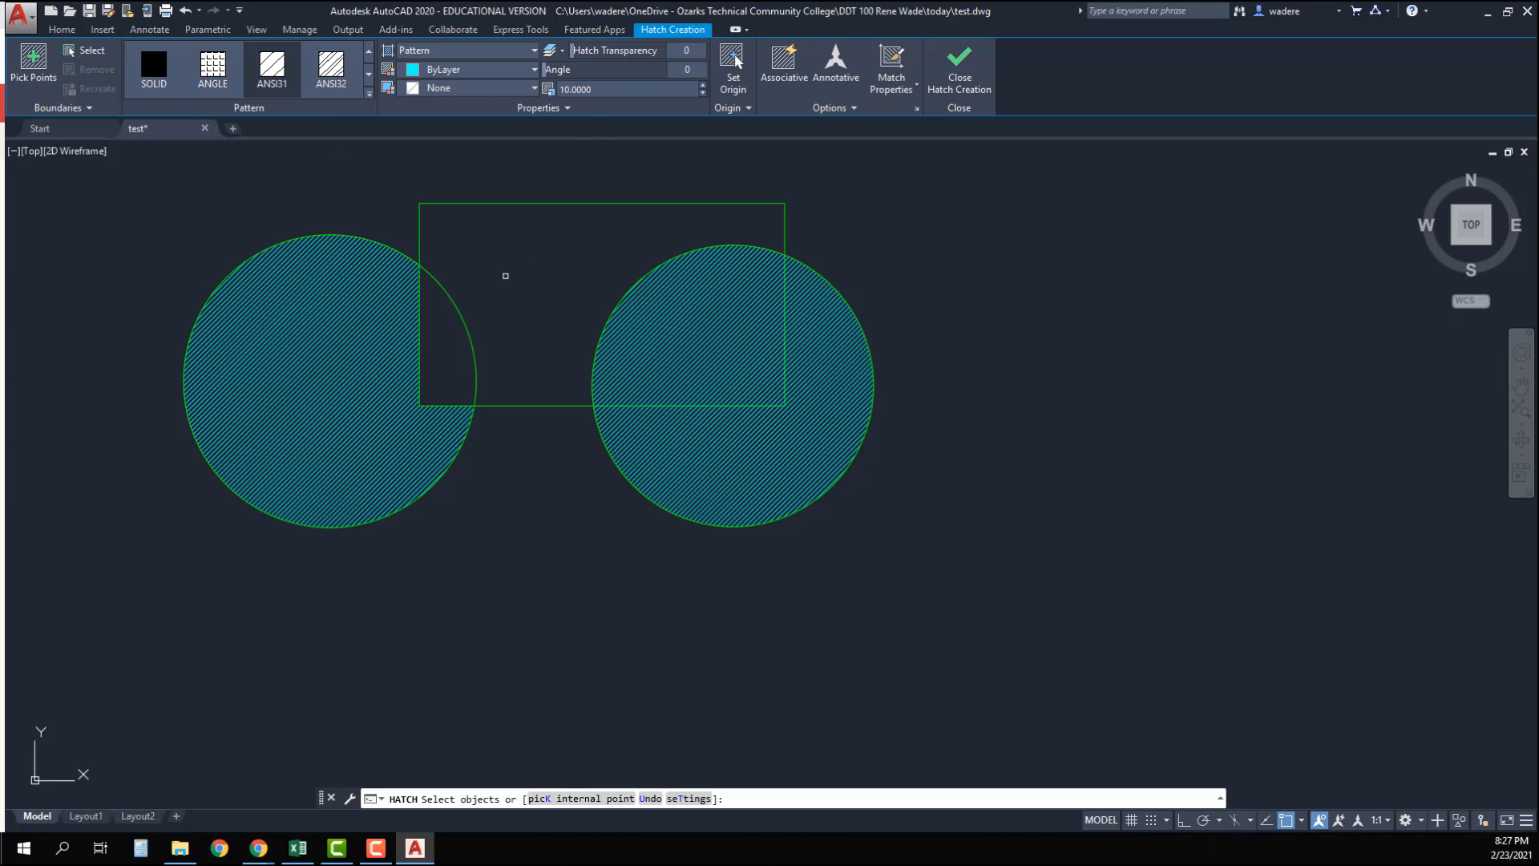
click(33, 56)
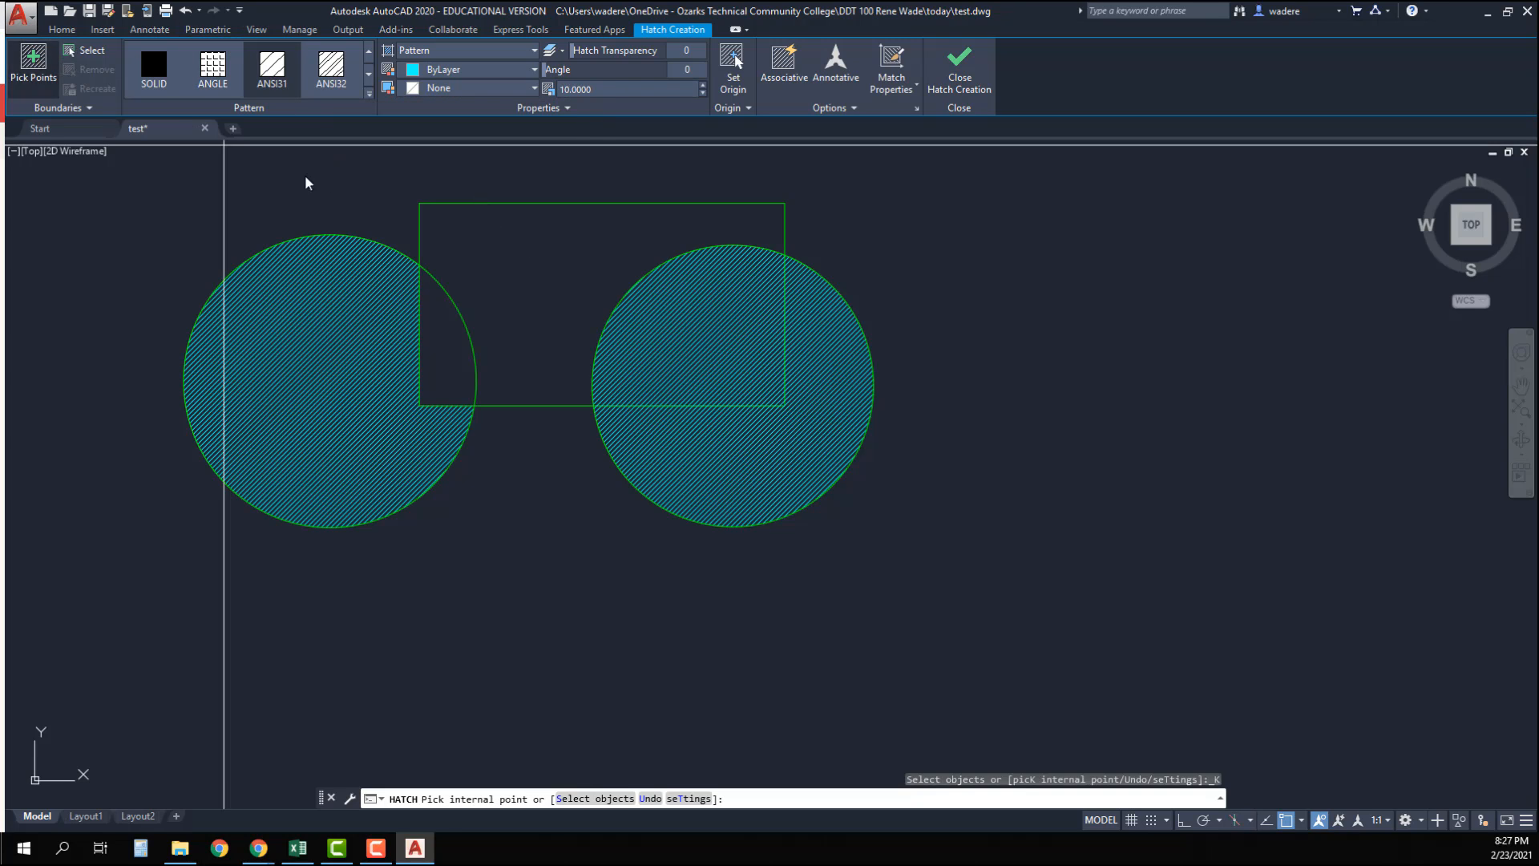
right_click(825, 236)
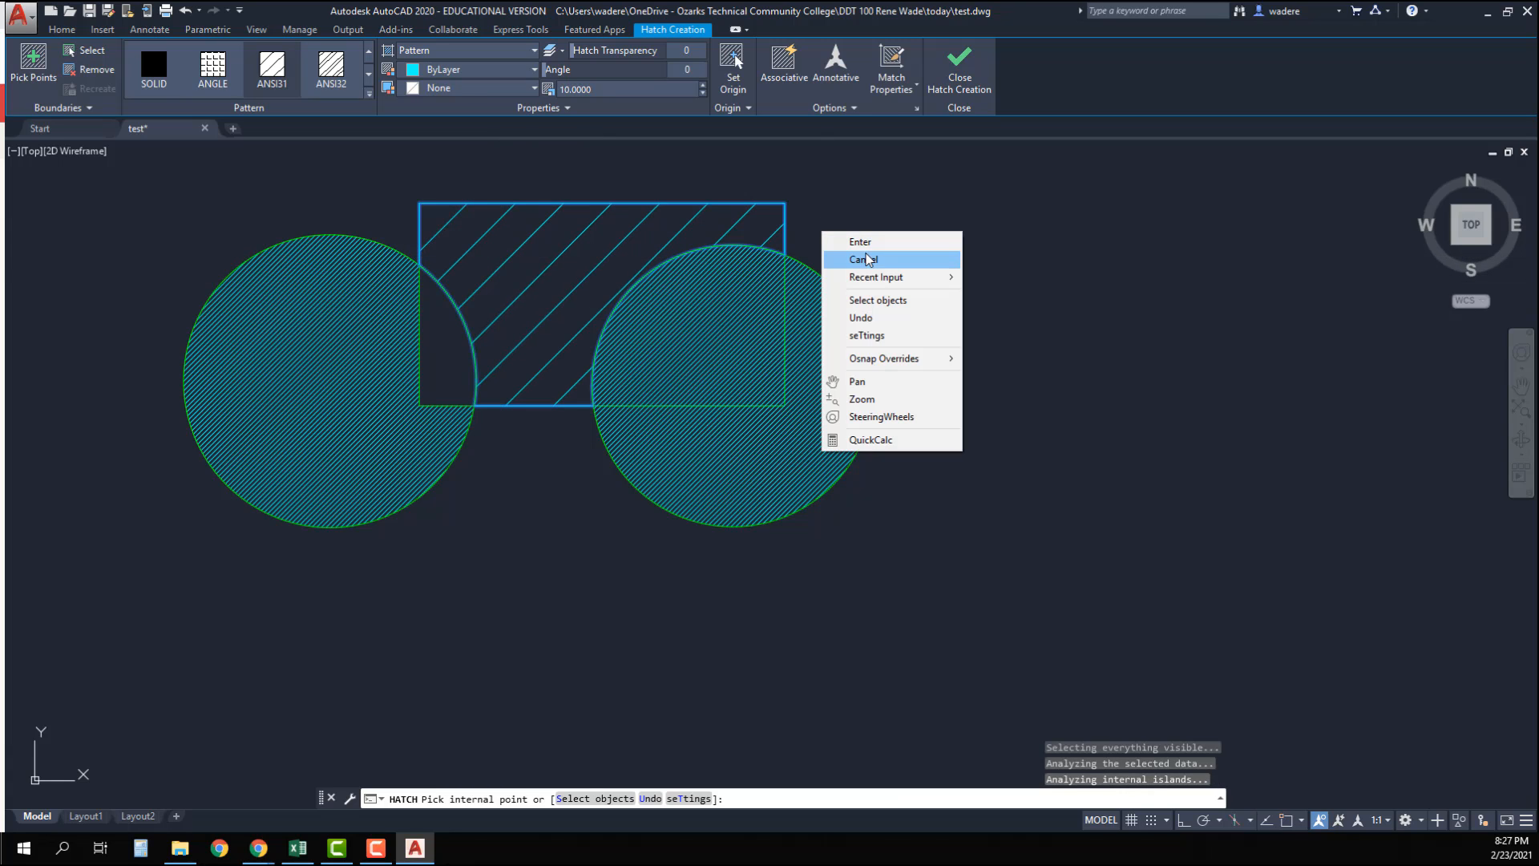
click(869, 242)
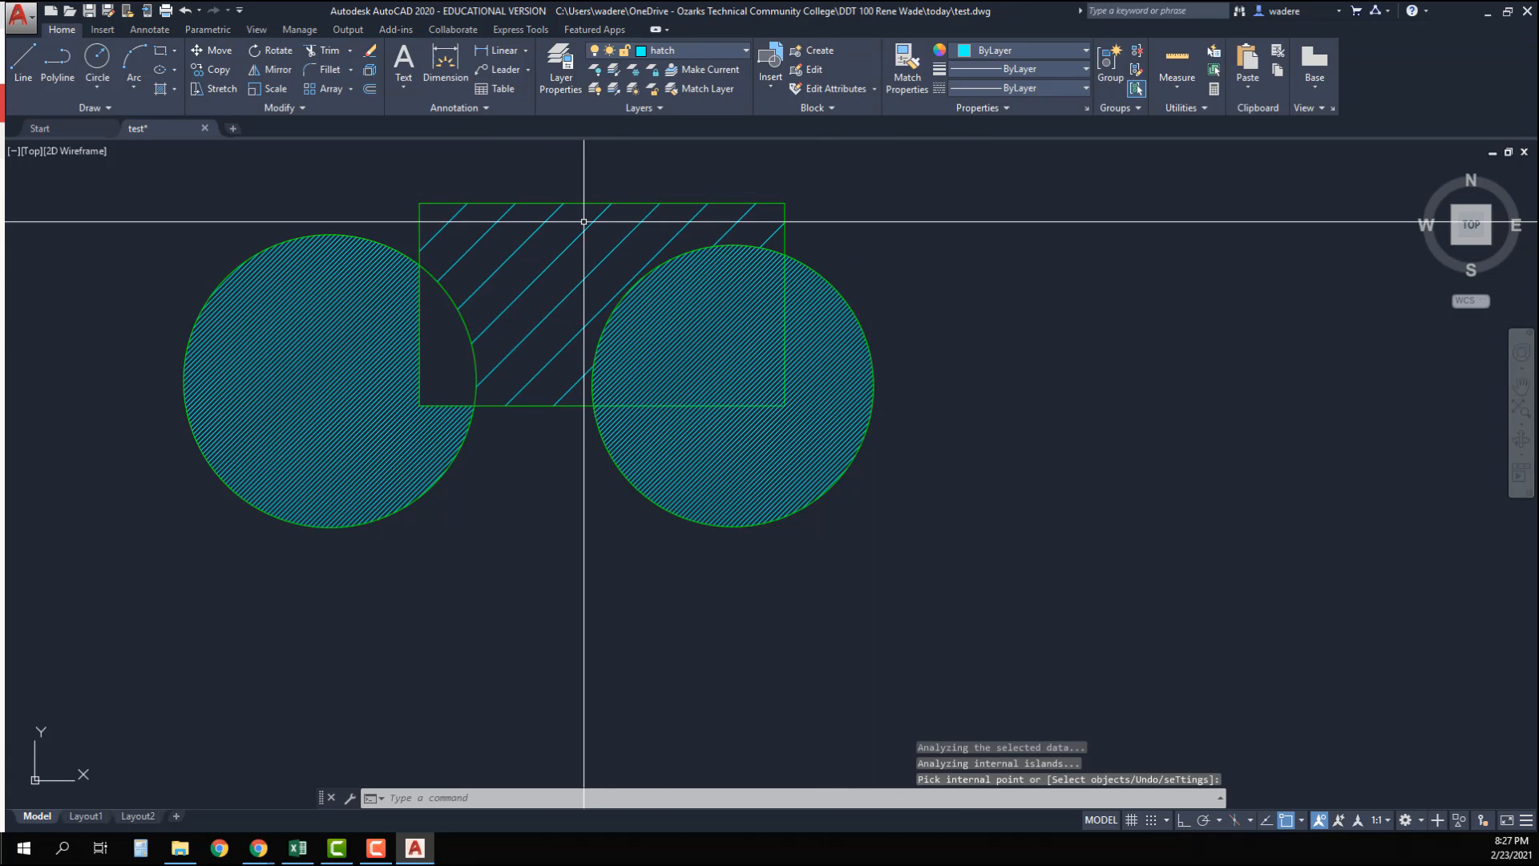
Step: Hatch the left one of the two separate rectangles with the brick pattern at scale 10 by picking an internal point
click(160, 89)
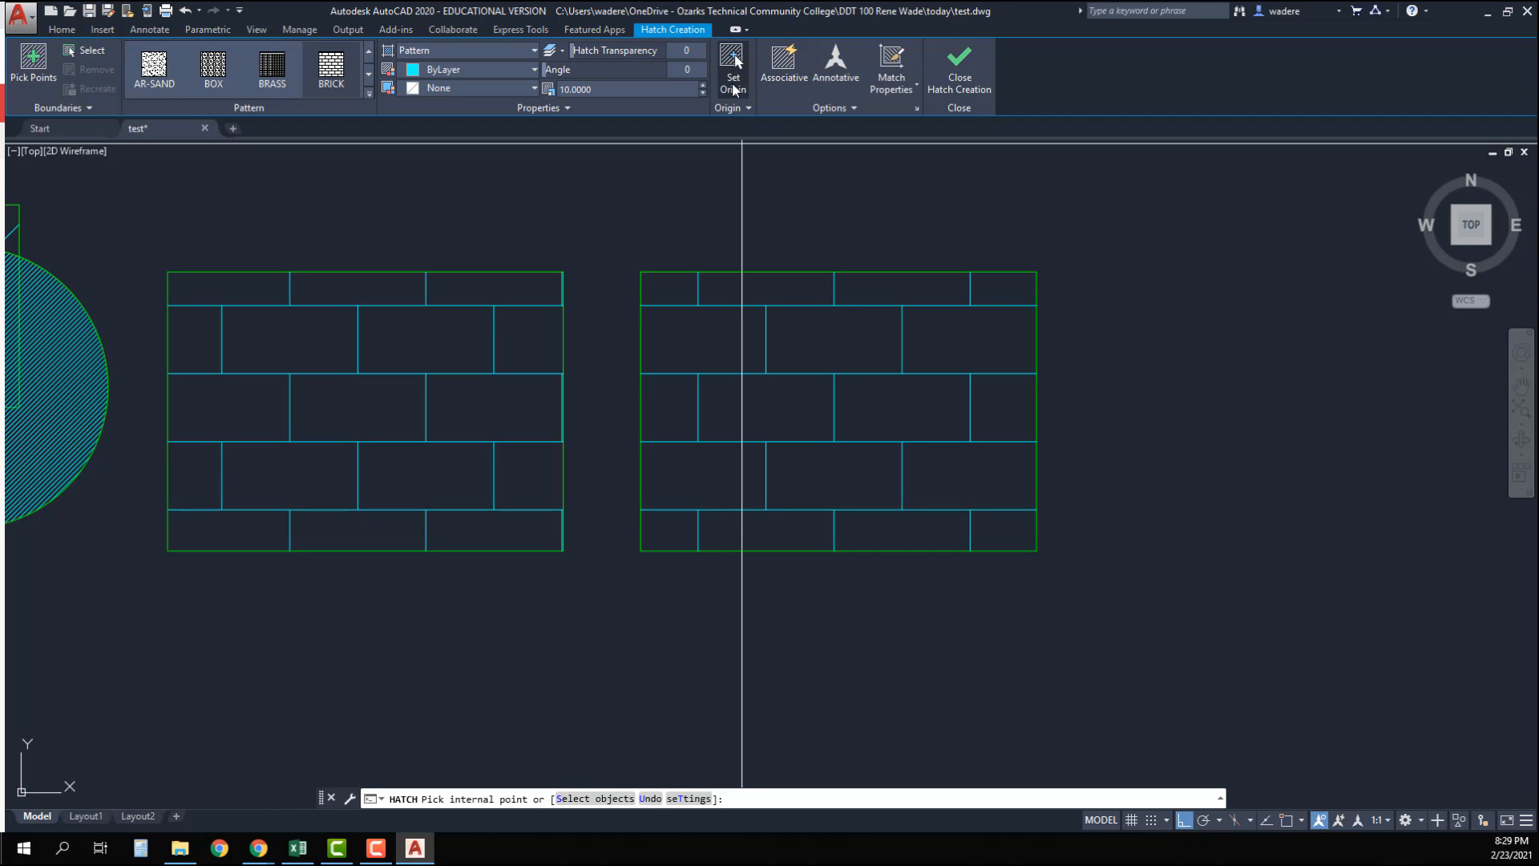
click(733, 85)
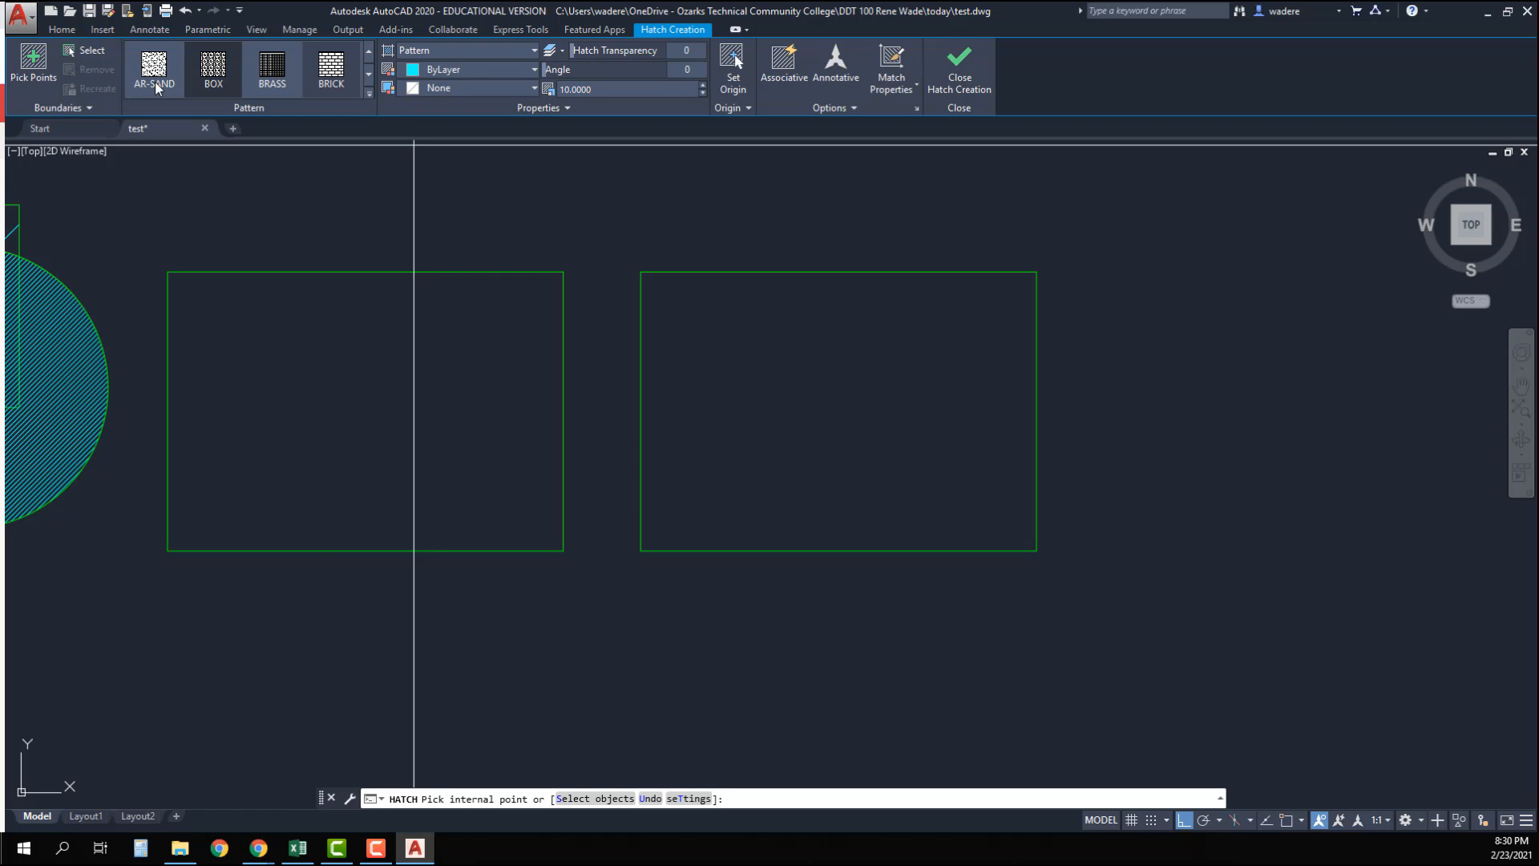
click(40, 62)
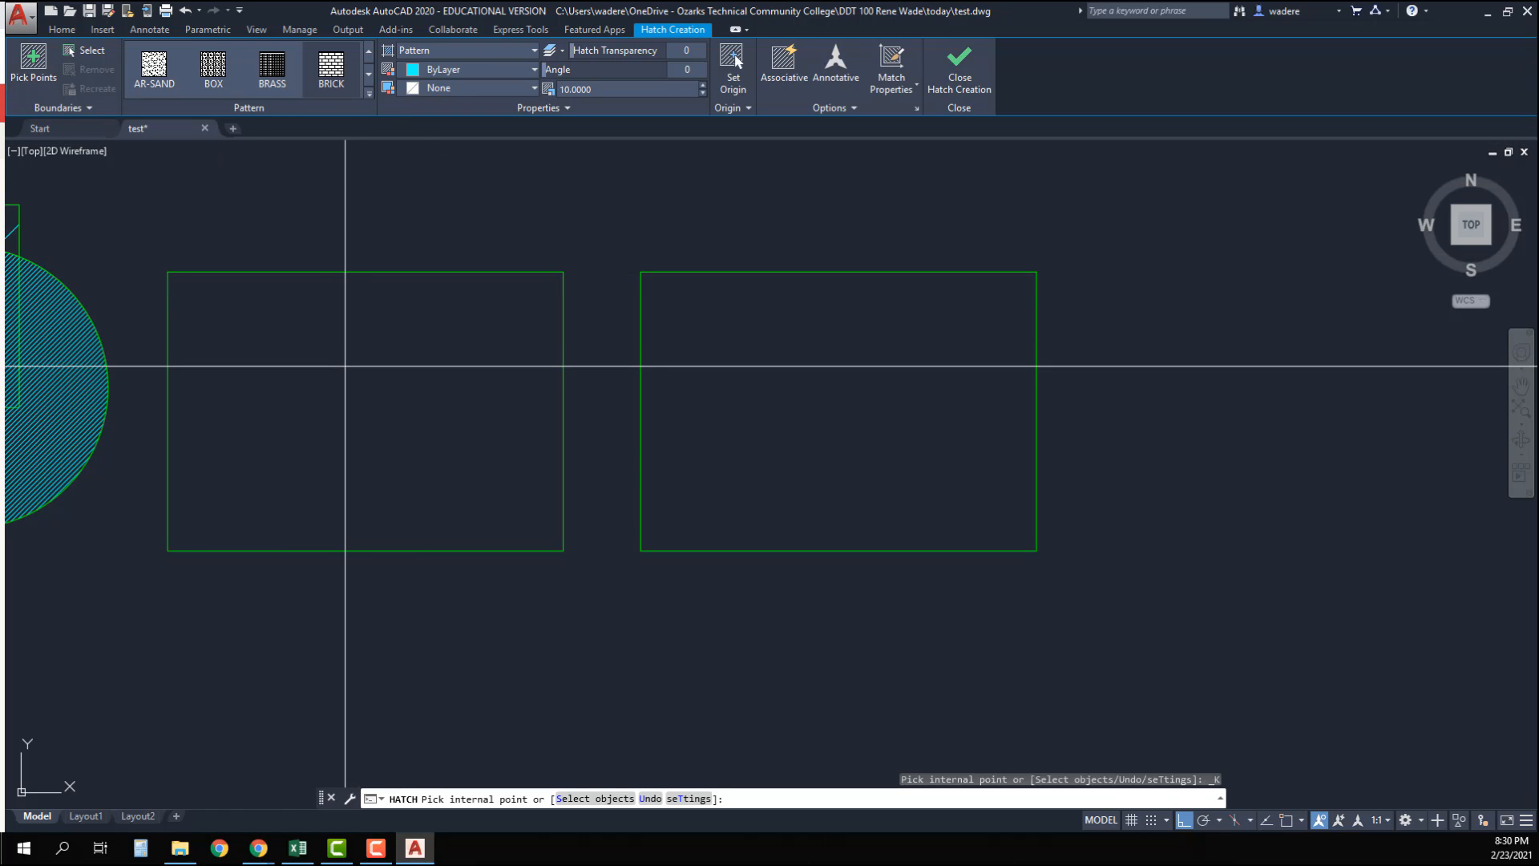
click(397, 348)
right_click(397, 348)
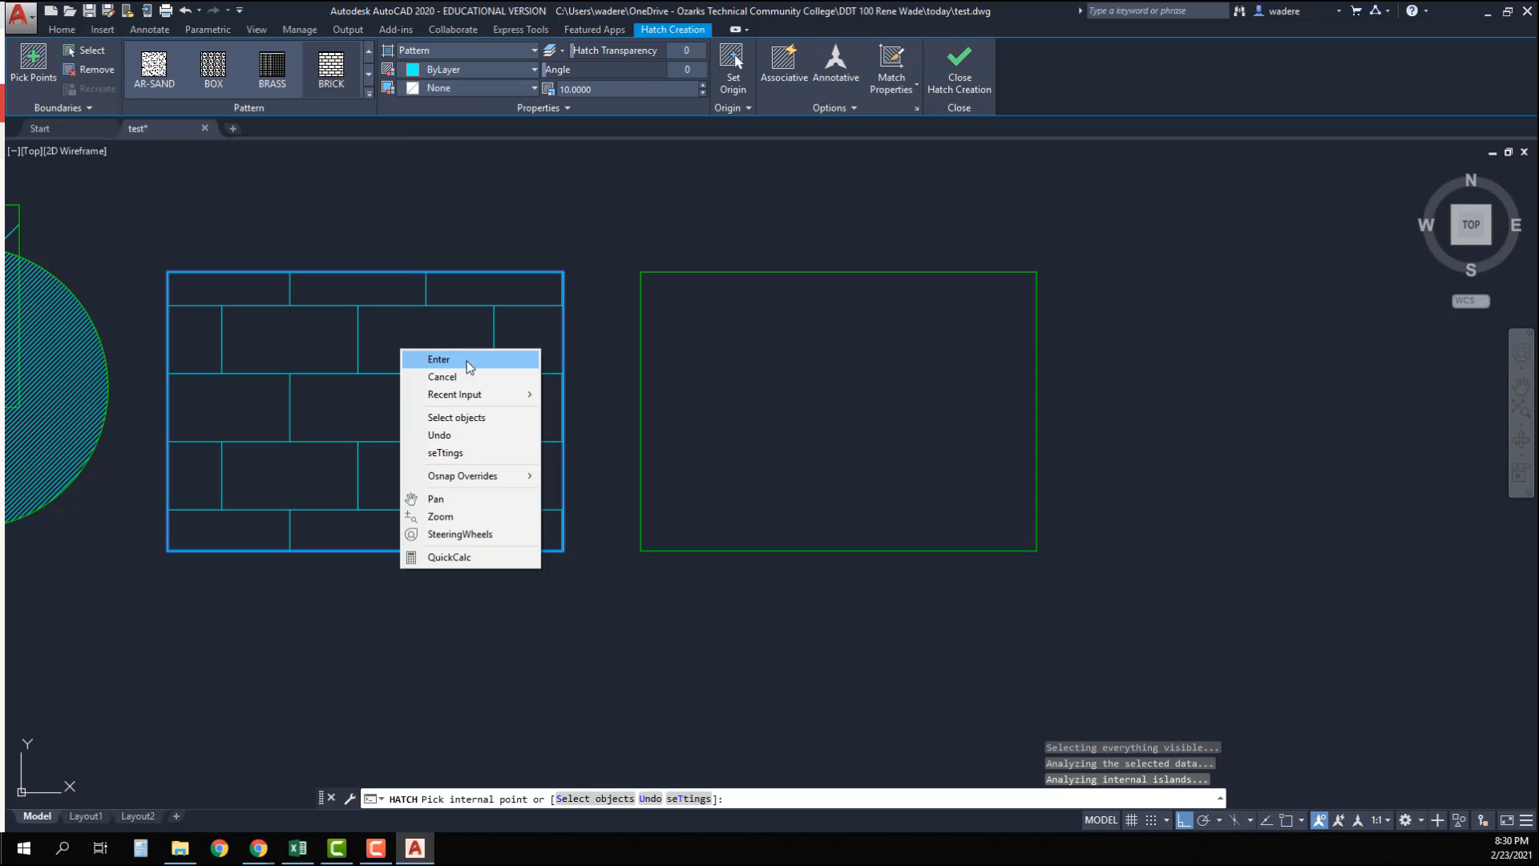
click(467, 357)
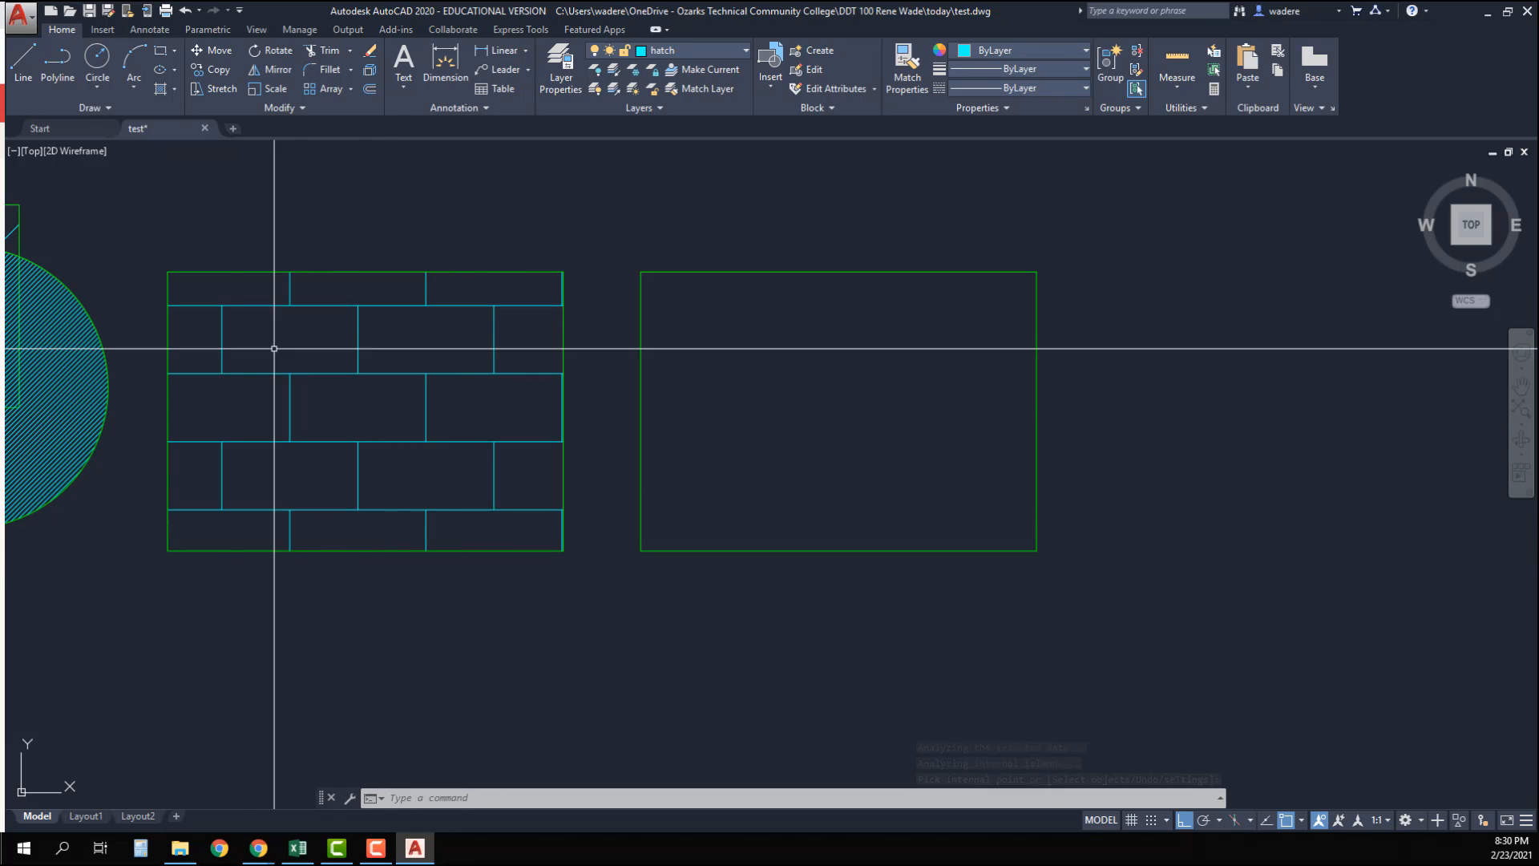
Step: Hatch the right one of the two separate rectangles with the brick pattern, using its lower-left corner as the hatch origin
mouse_move(359, 469)
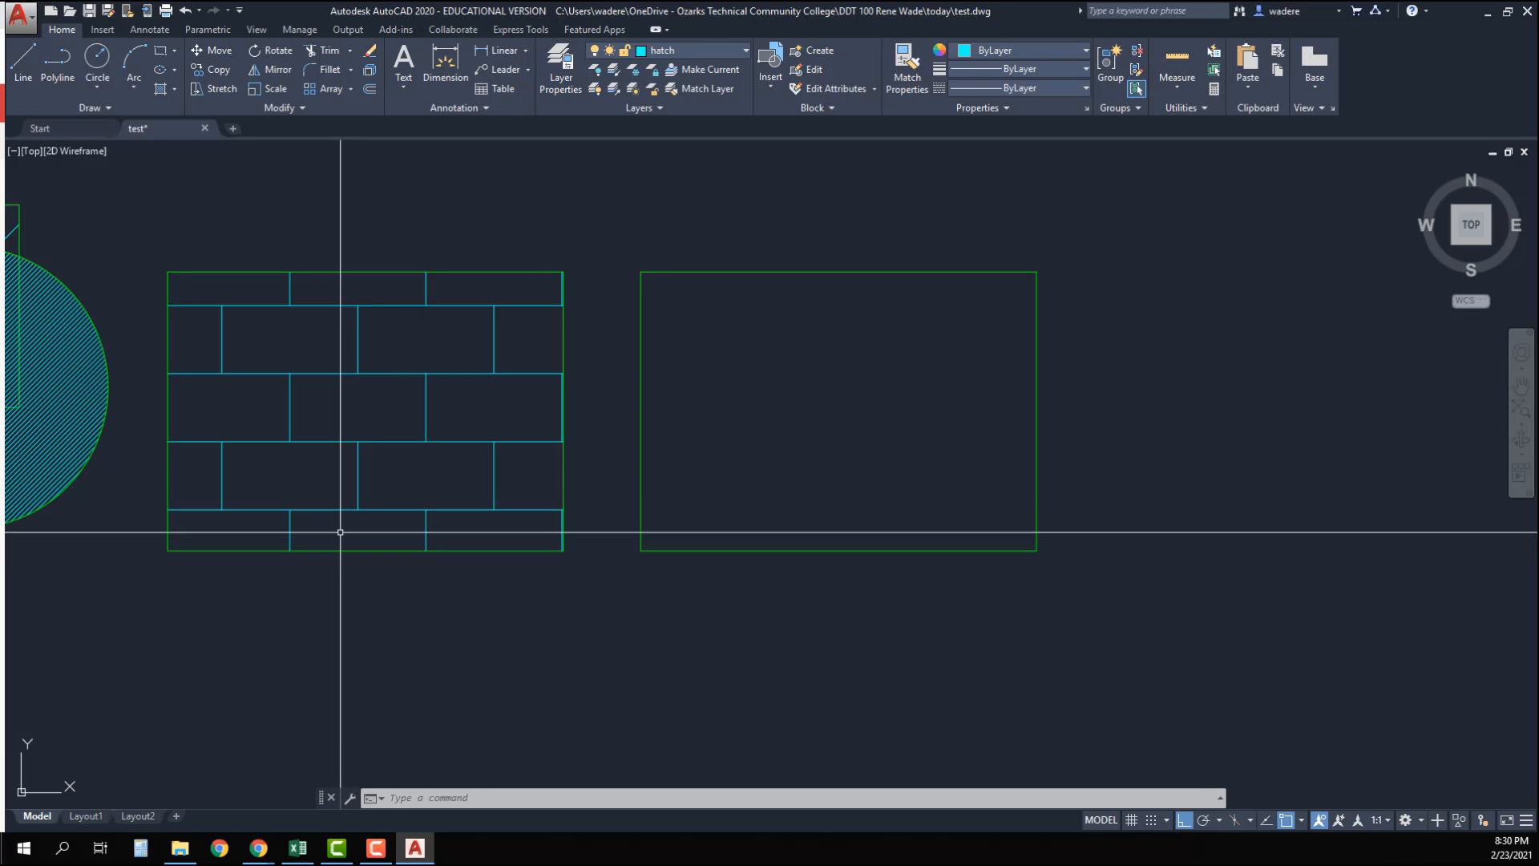
click(158, 89)
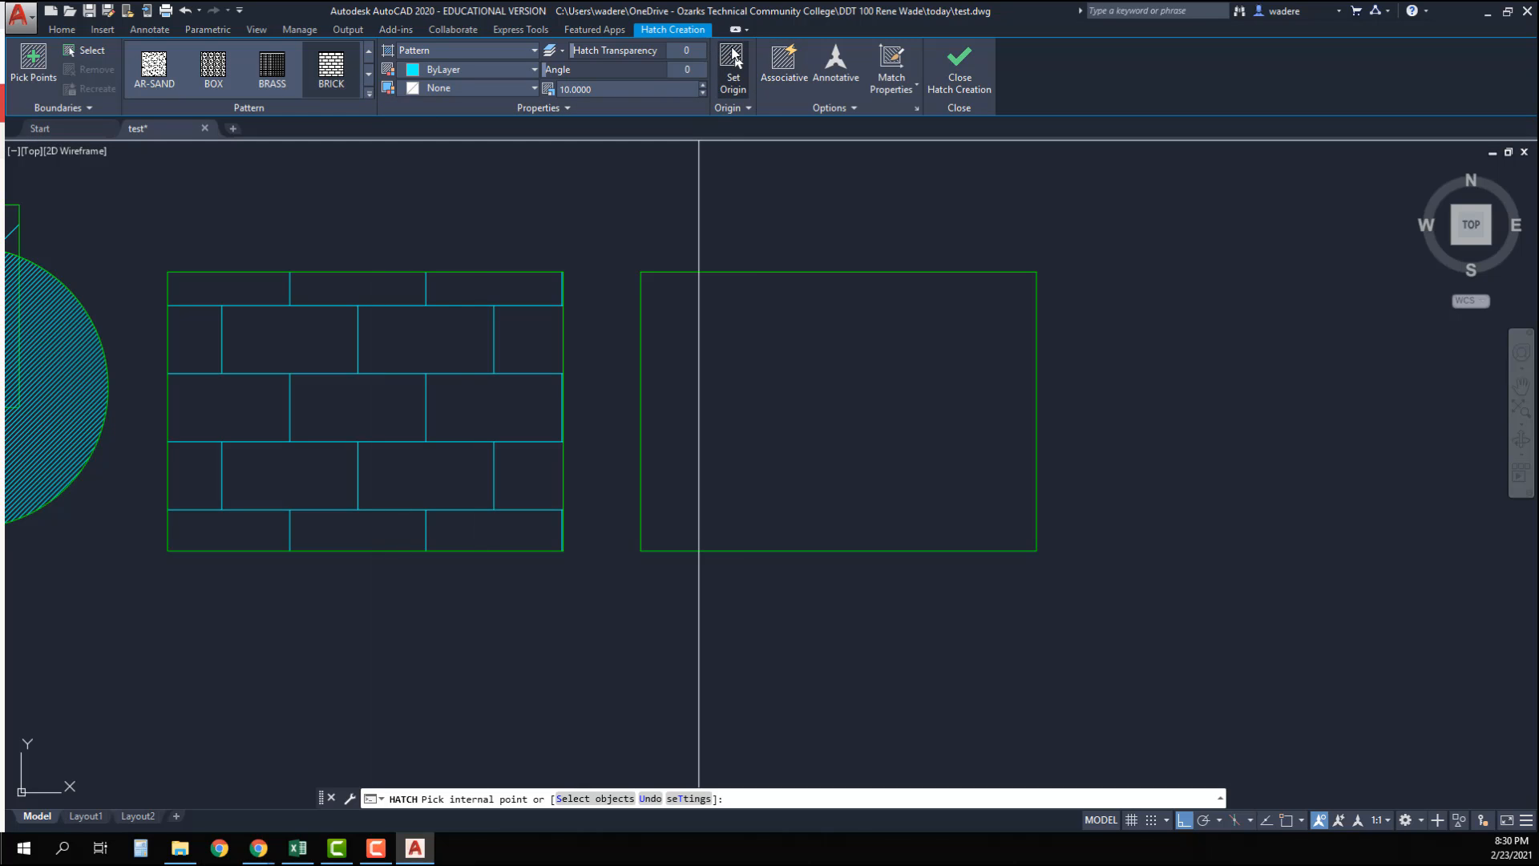
click(732, 61)
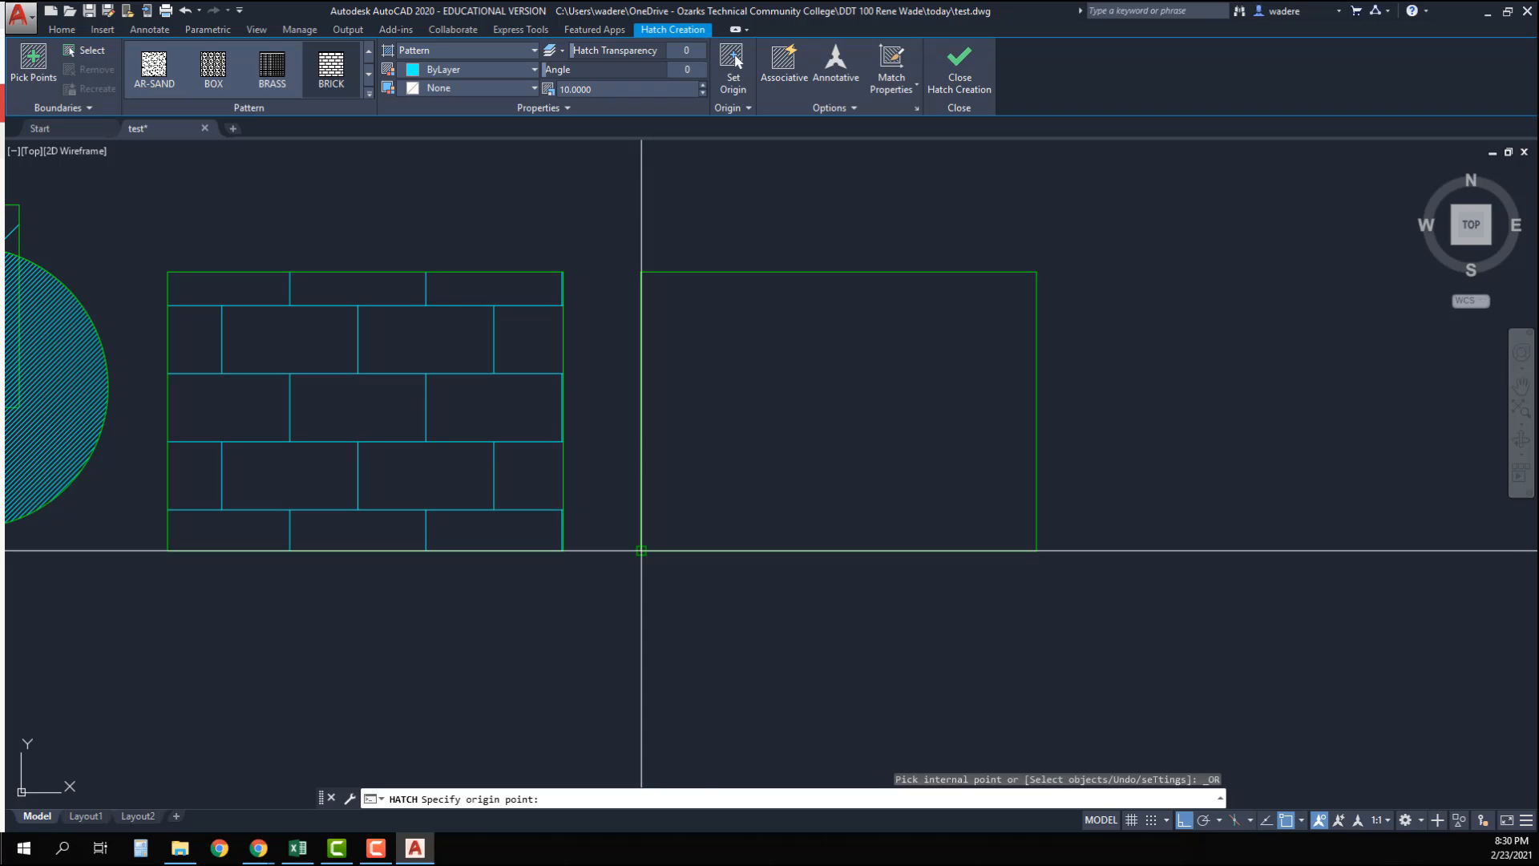
click(792, 411)
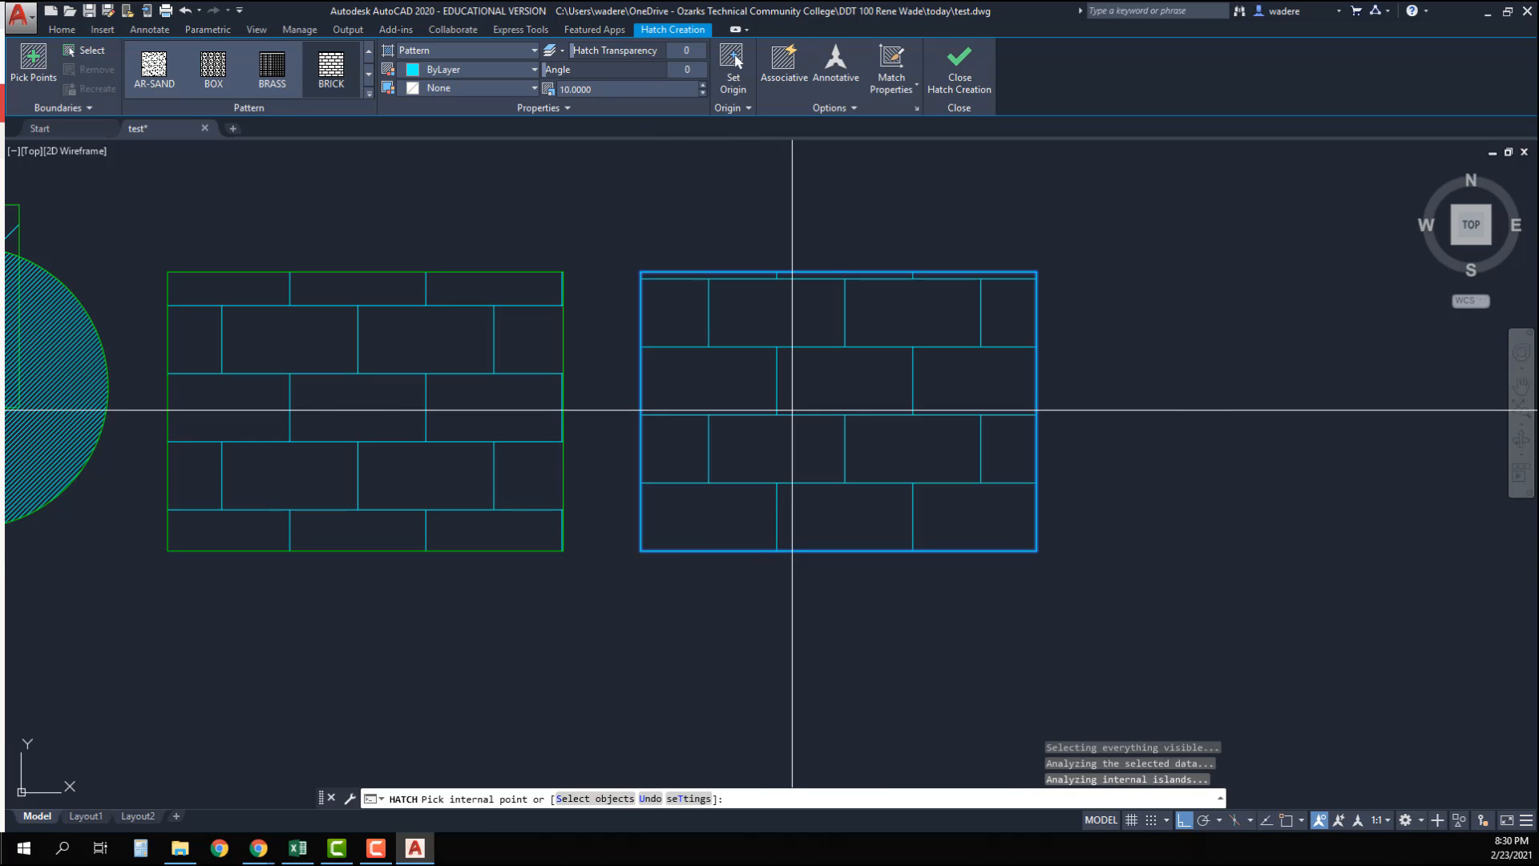
scroll(695, 589, up, 2)
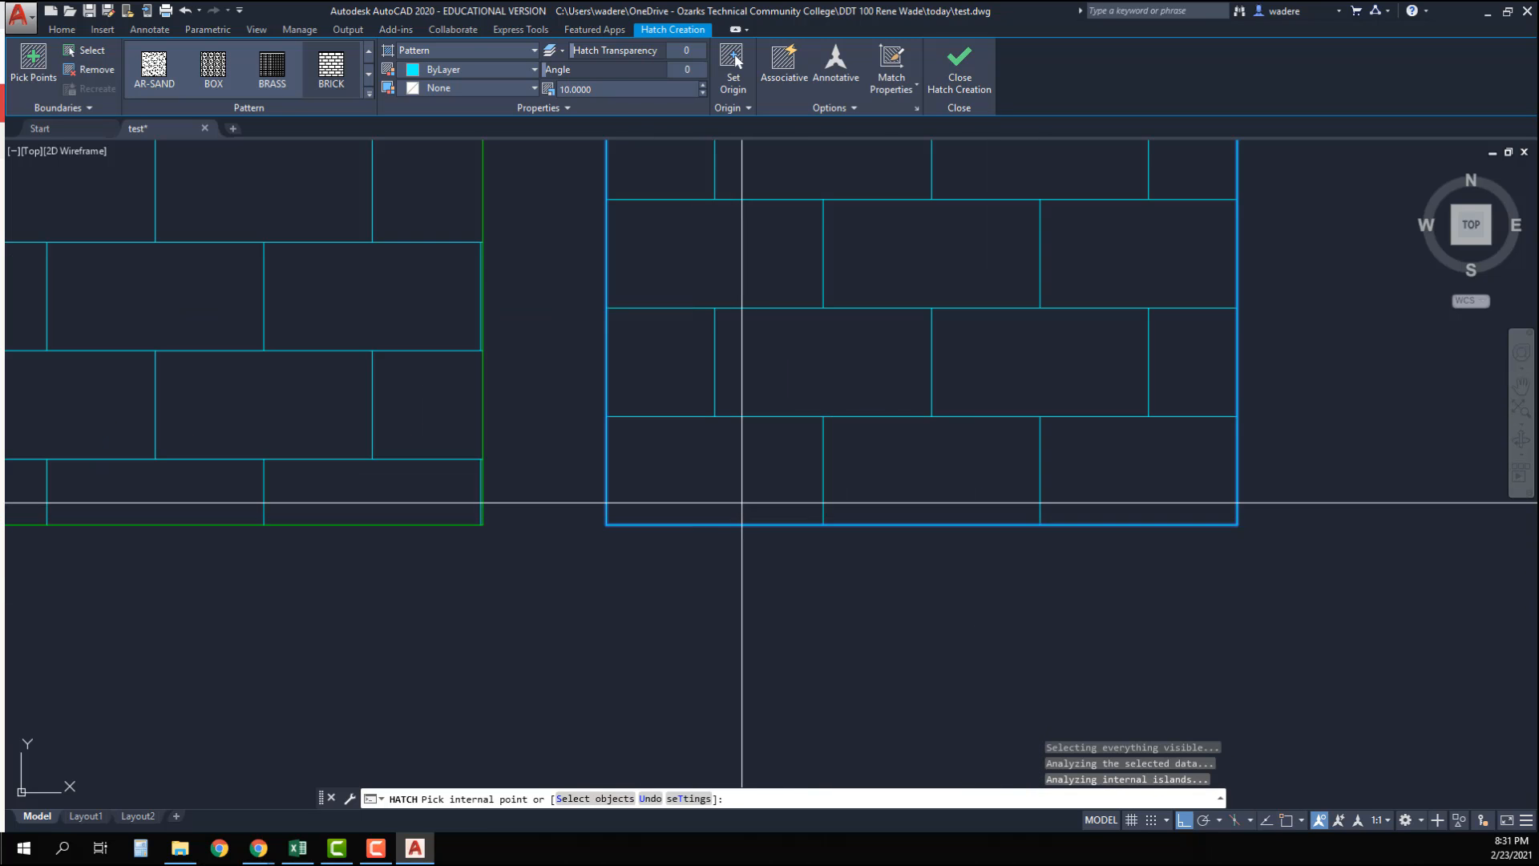
scroll(723, 455, down, 4)
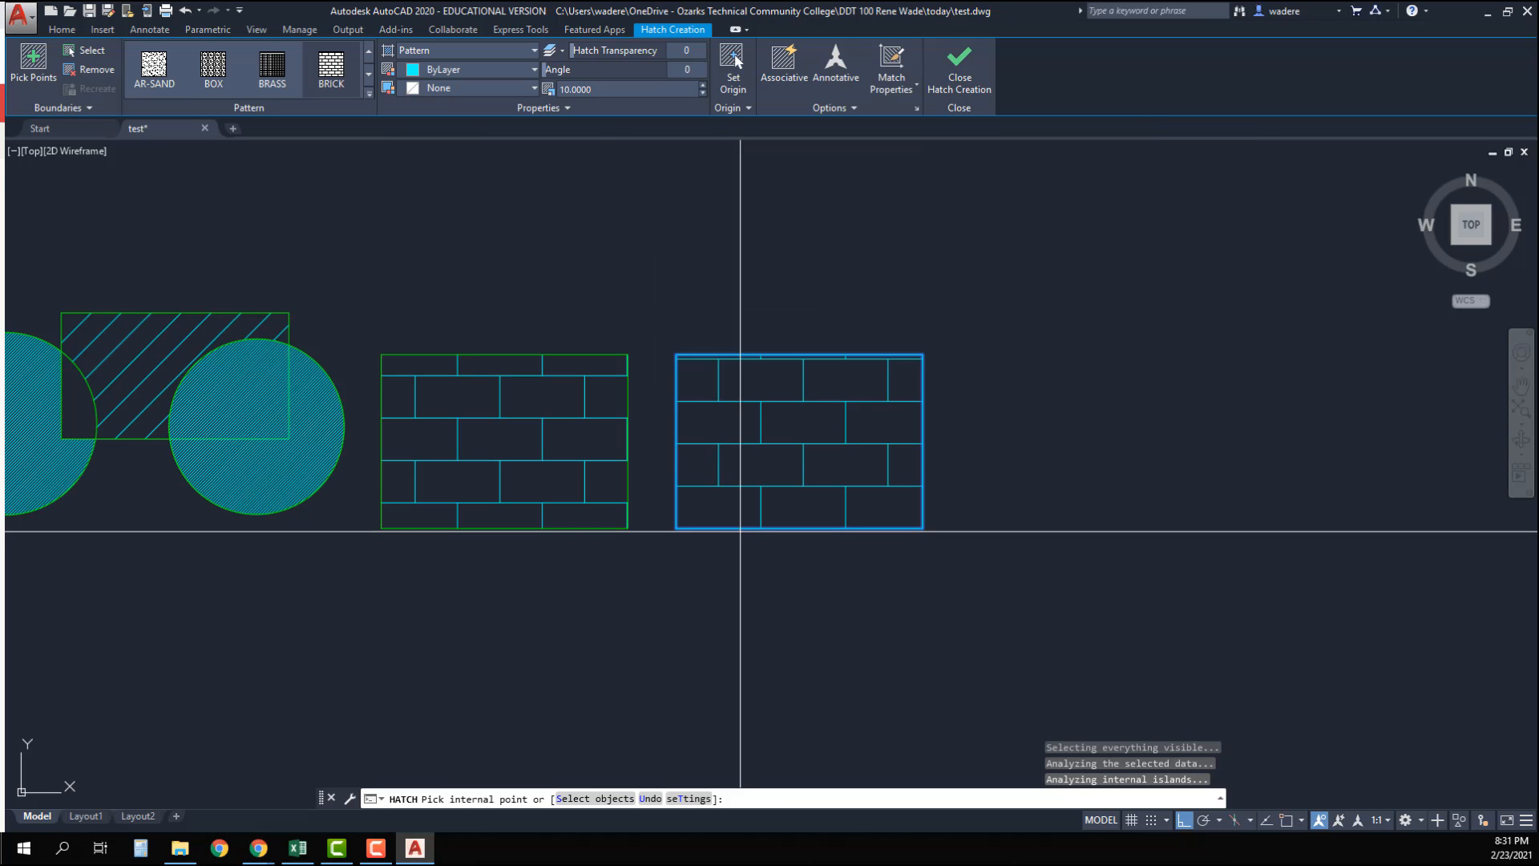
mouse_move(742, 530)
middle_down()
mouse_move(652, 509)
mouse_move(683, 519)
middle_up()
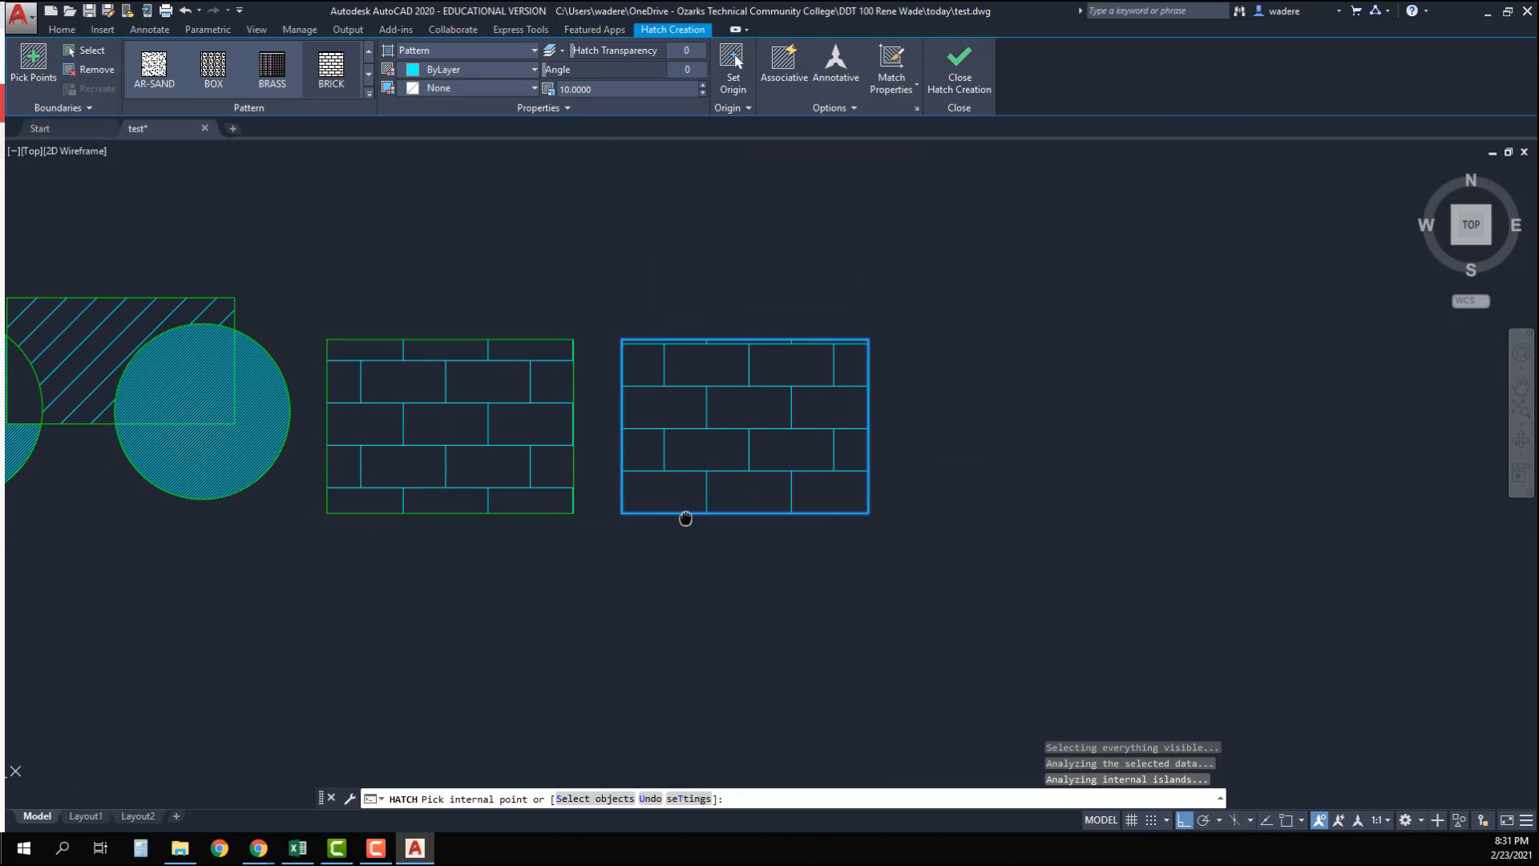
key(Escape)
Step: Erase the brick hatch from the left separate rectangle and hatch that rectangle again with the same pattern
click(539, 495)
click(515, 474)
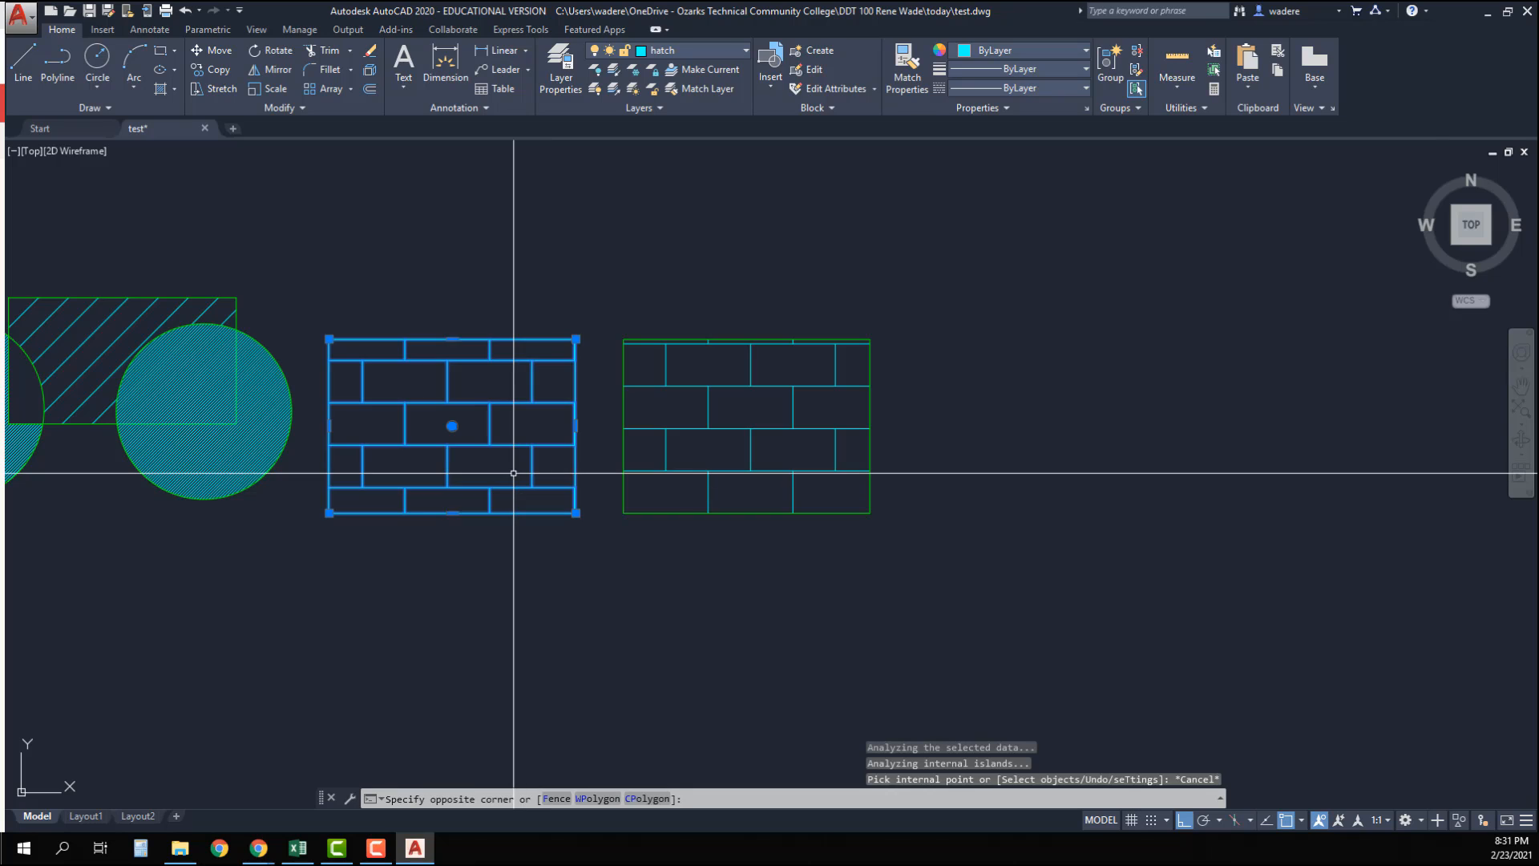
key(Delete)
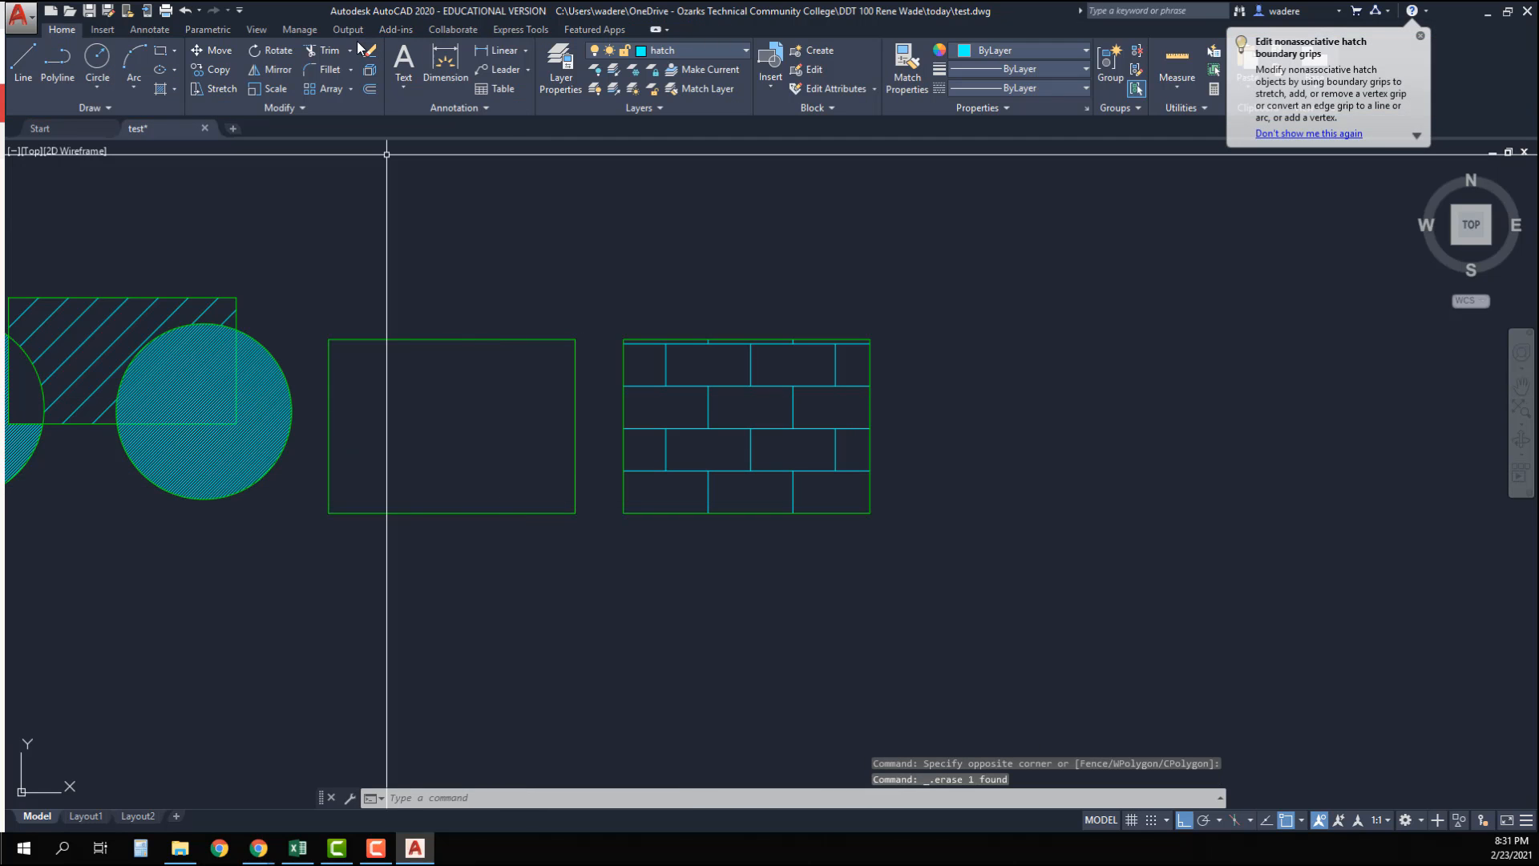
click(164, 91)
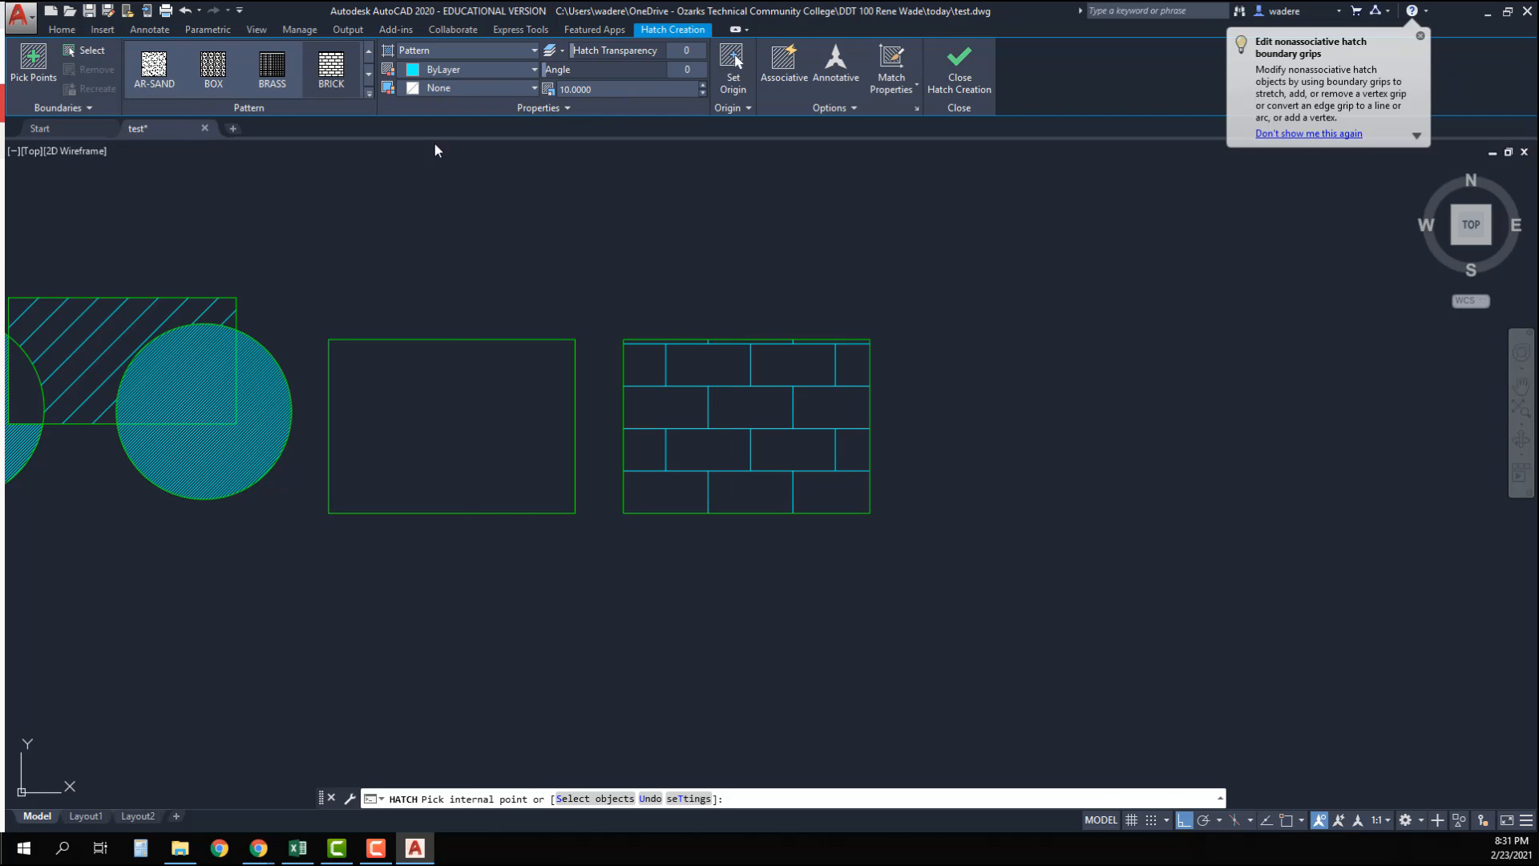
click(484, 416)
right_click(506, 406)
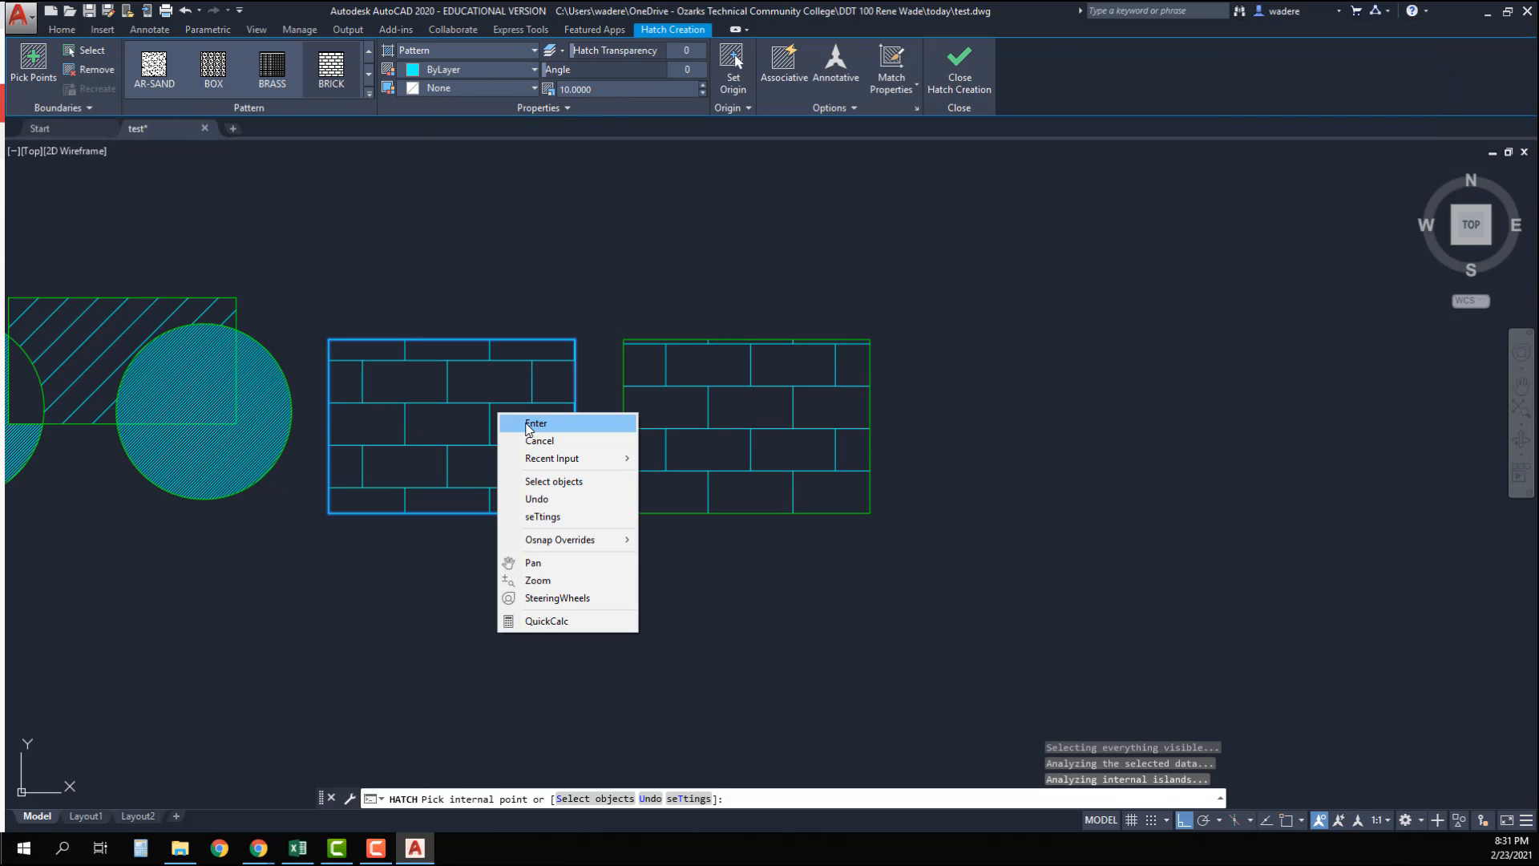
click(517, 418)
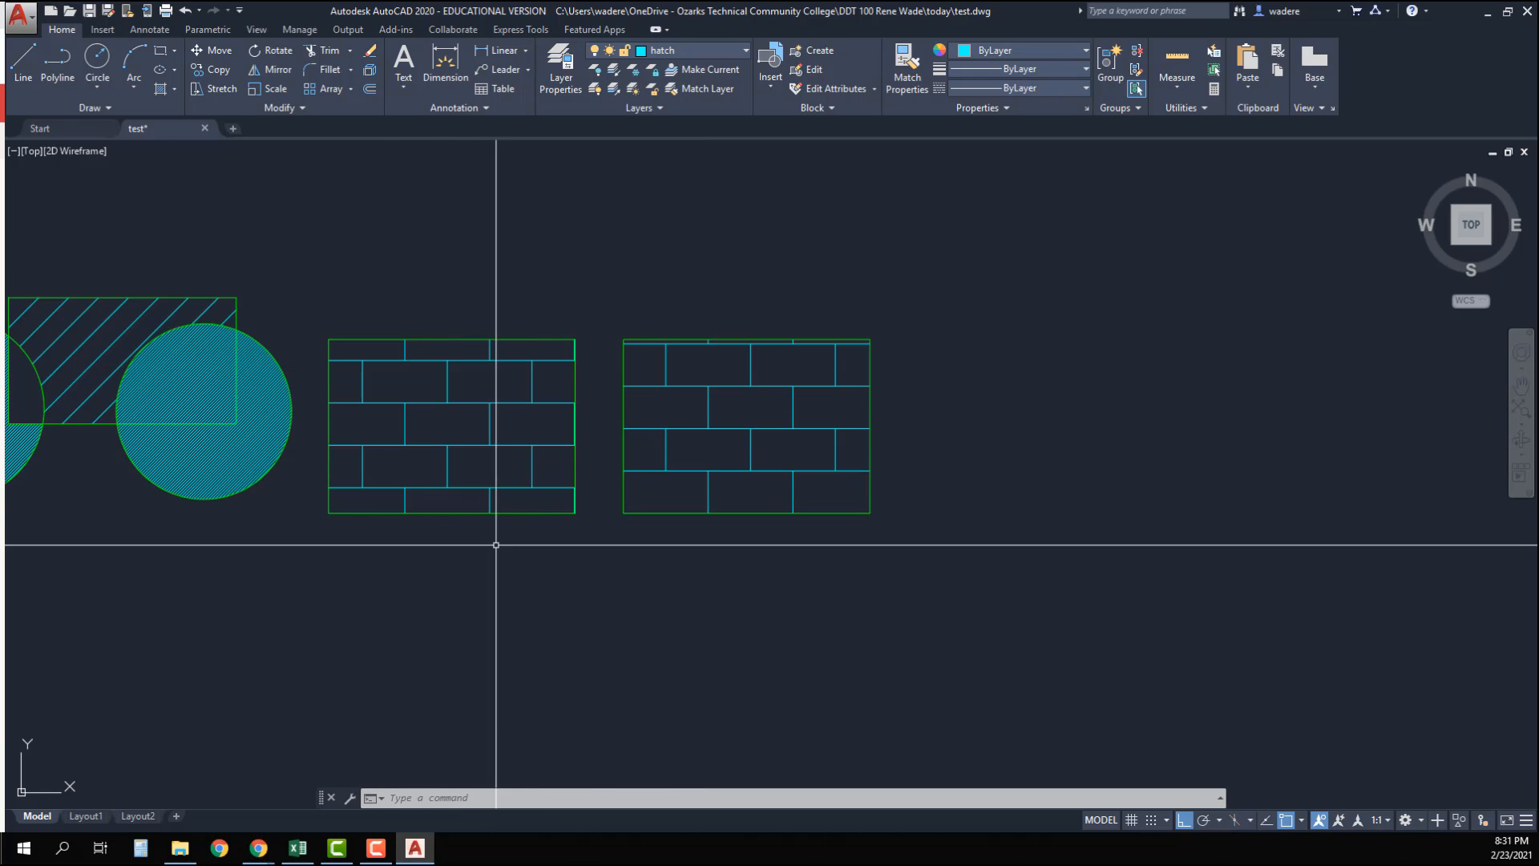
click(161, 90)
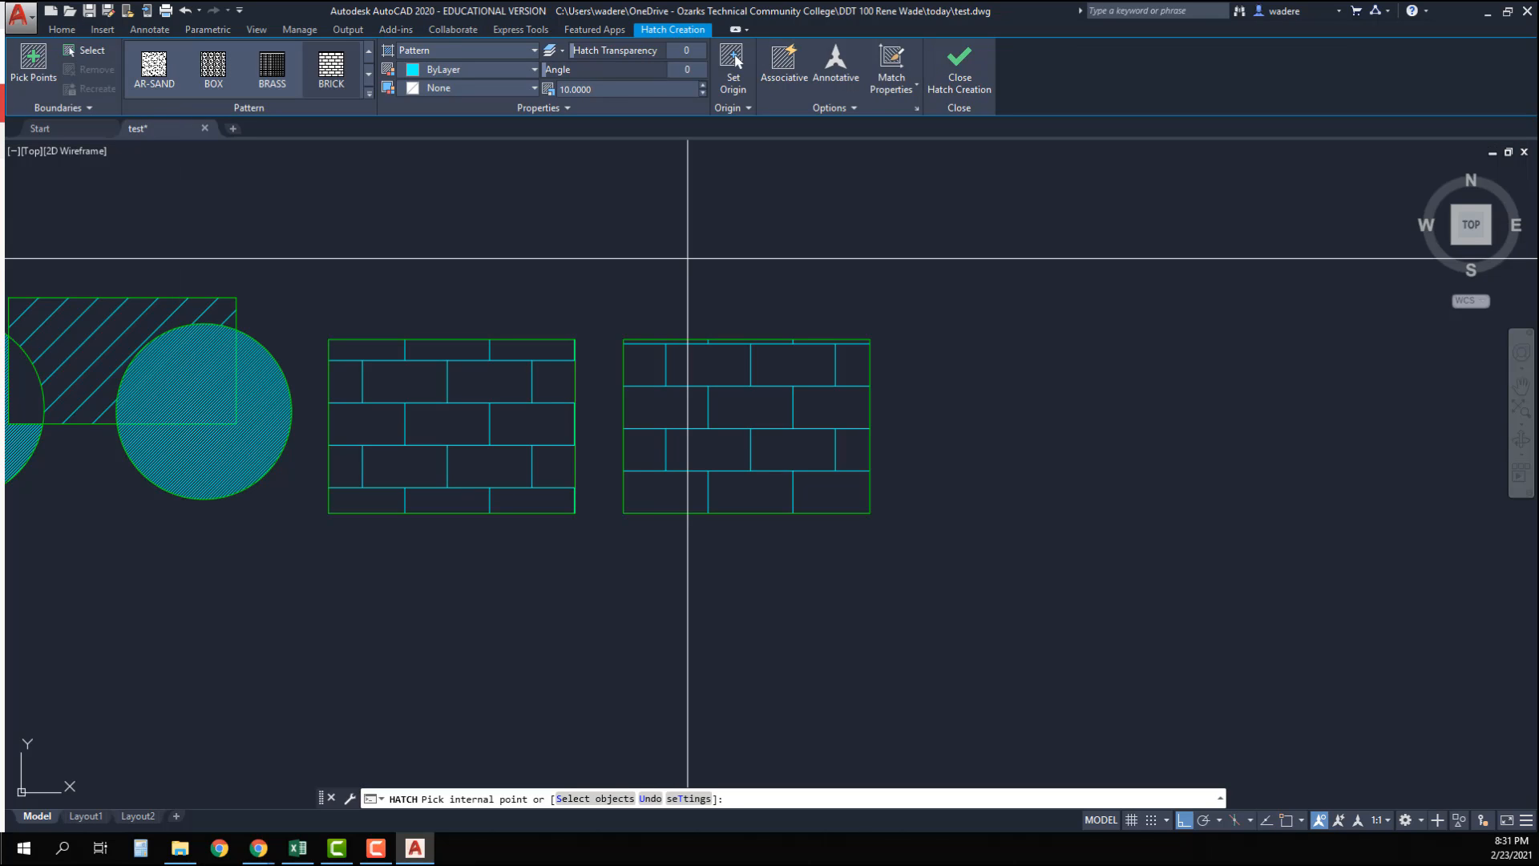
key(Escape)
click(162, 88)
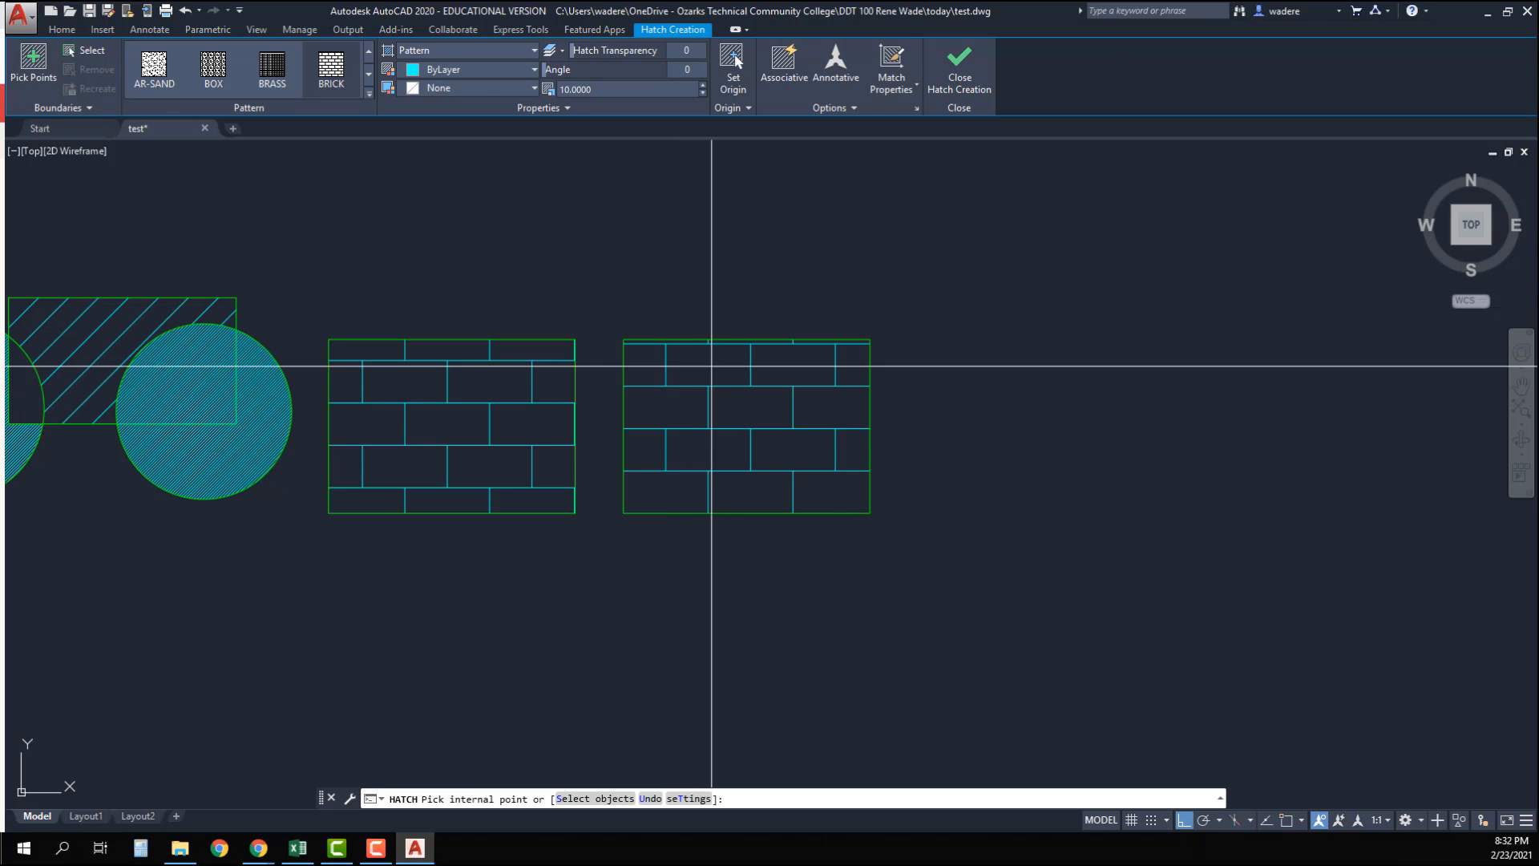
key(Escape)
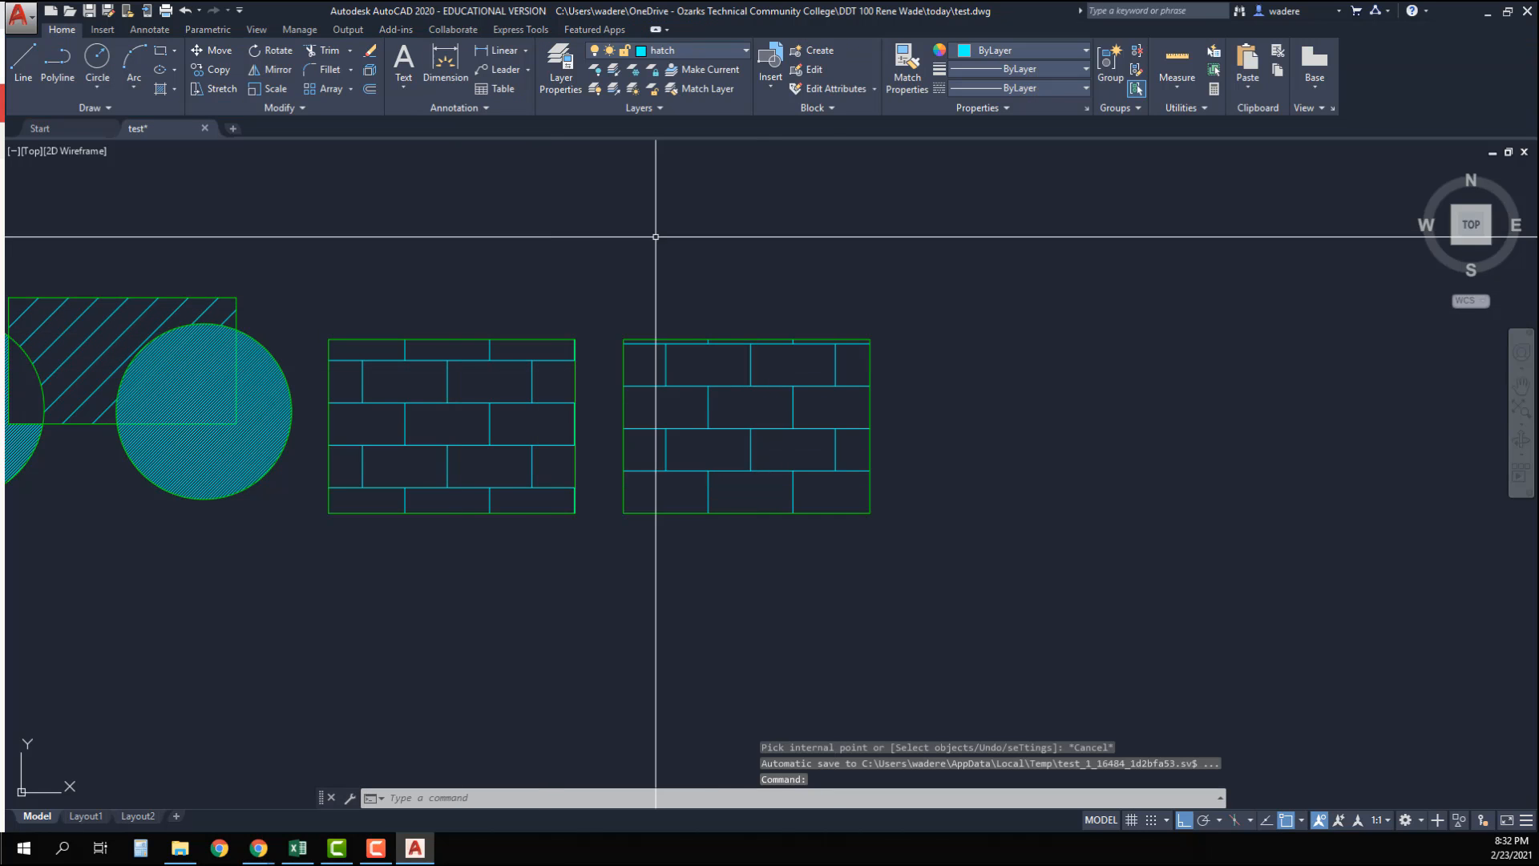
Step: Undo the grip edit on the right brick hatch, and stretch the upper-right corner of its boundary rectangle straight up
click(742, 364)
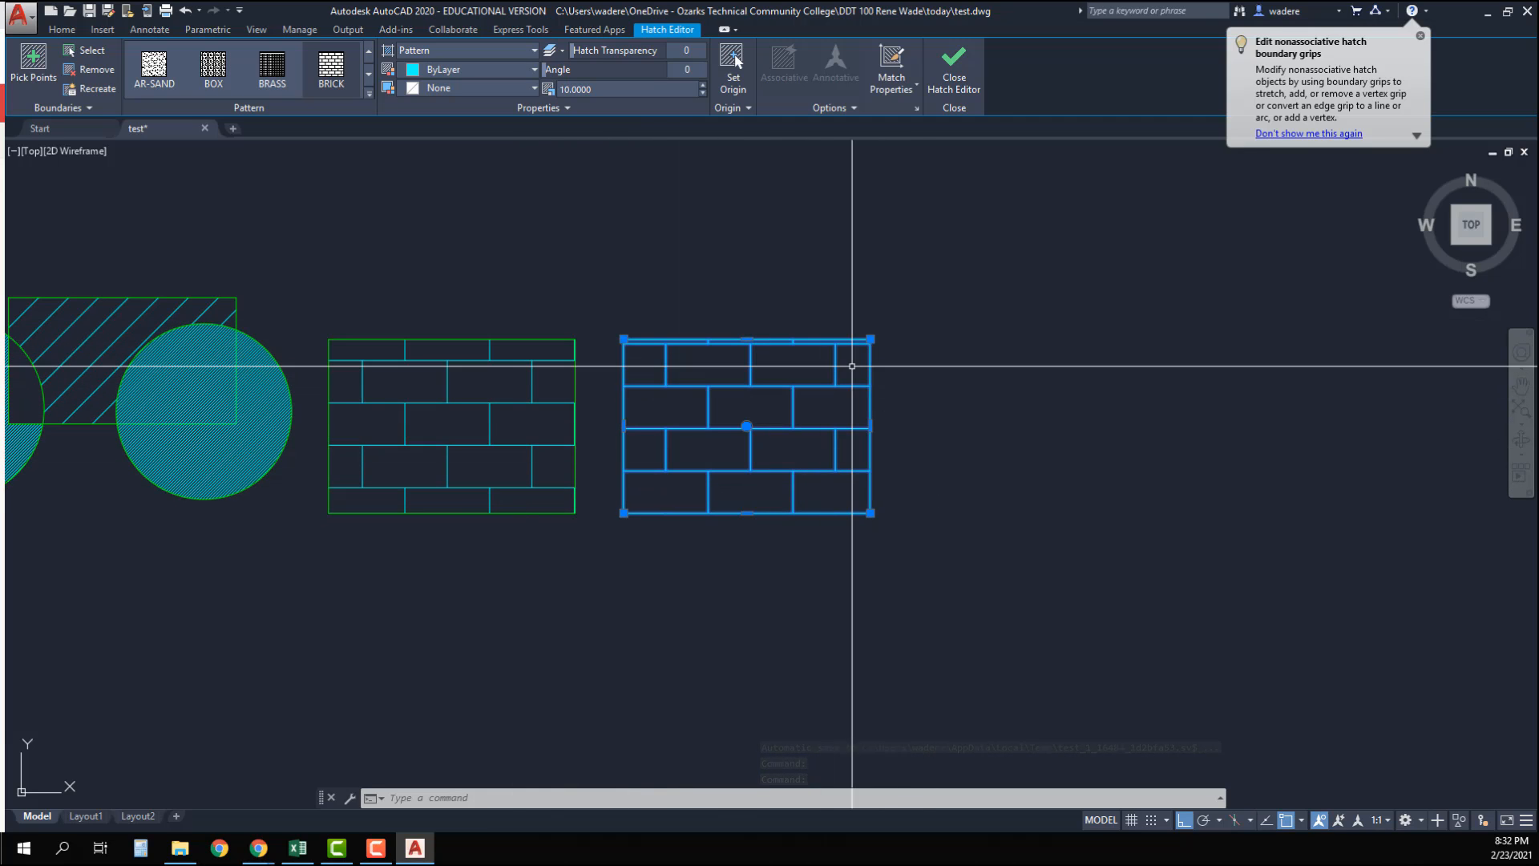
key(ctrl+z)
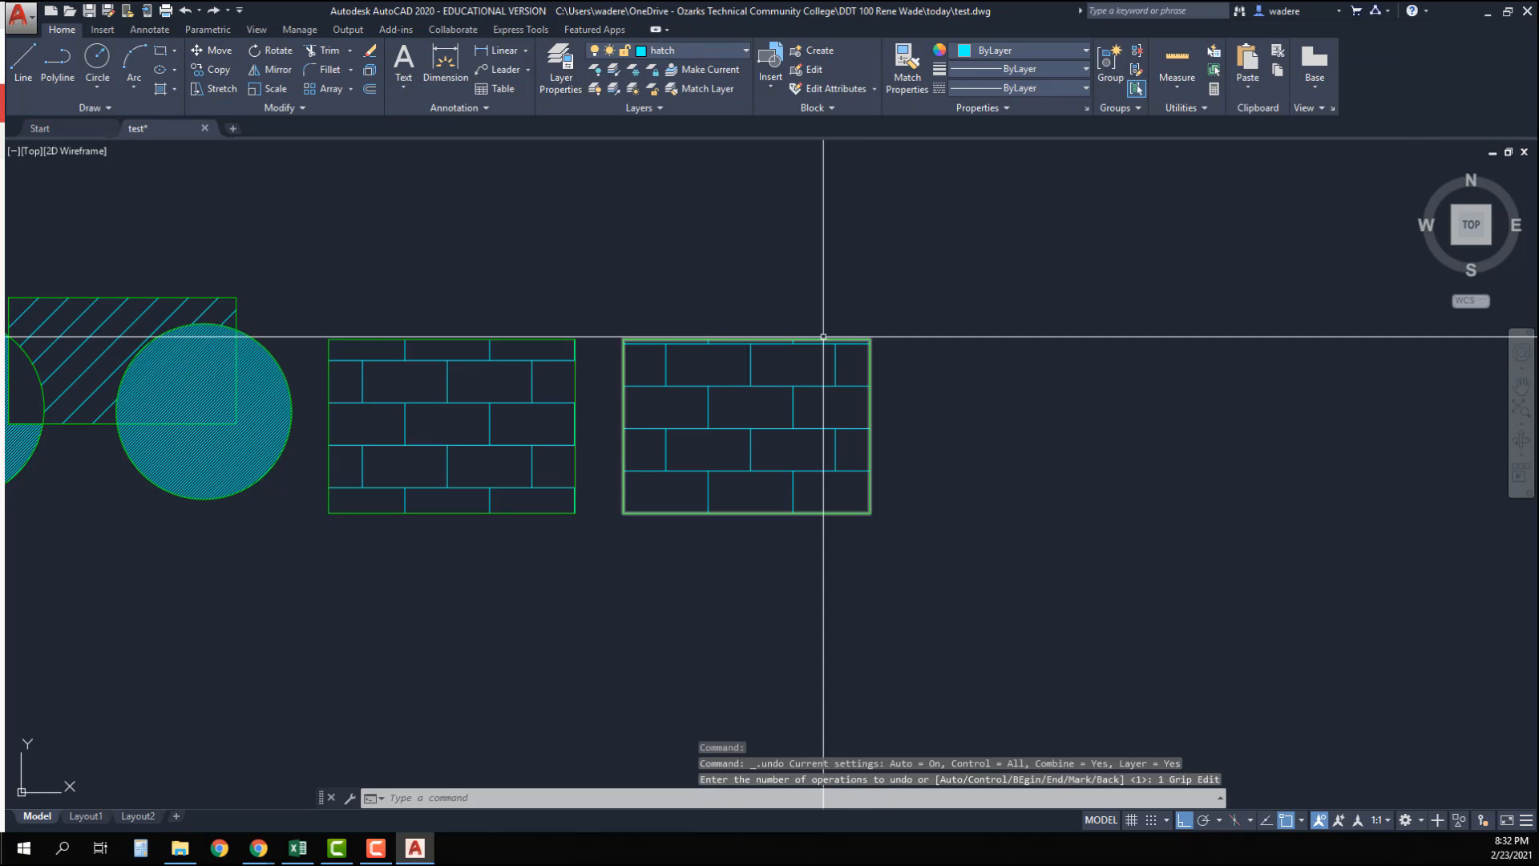
click(824, 335)
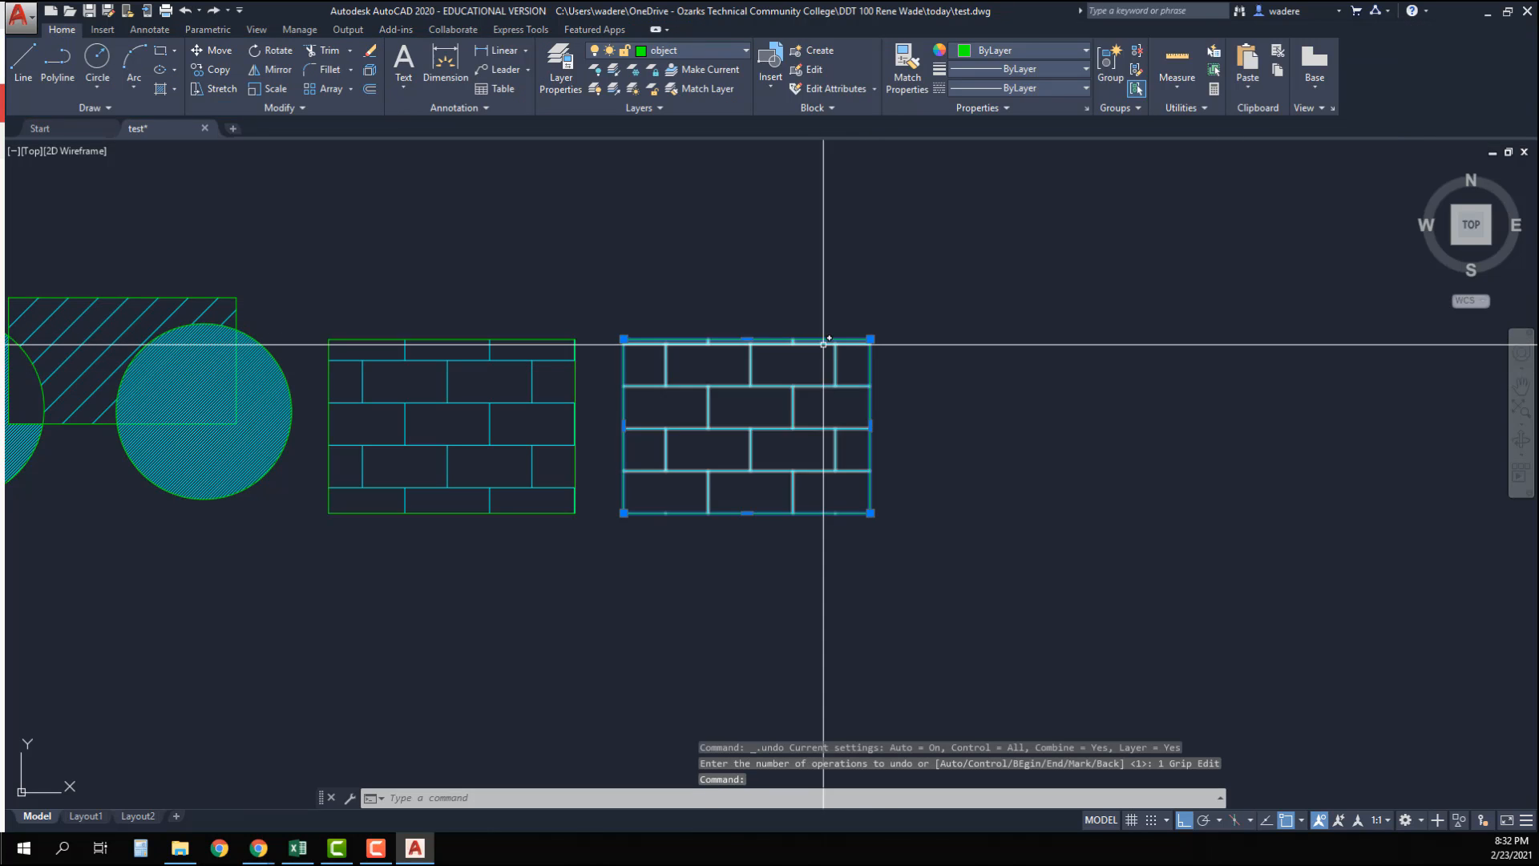
click(870, 338)
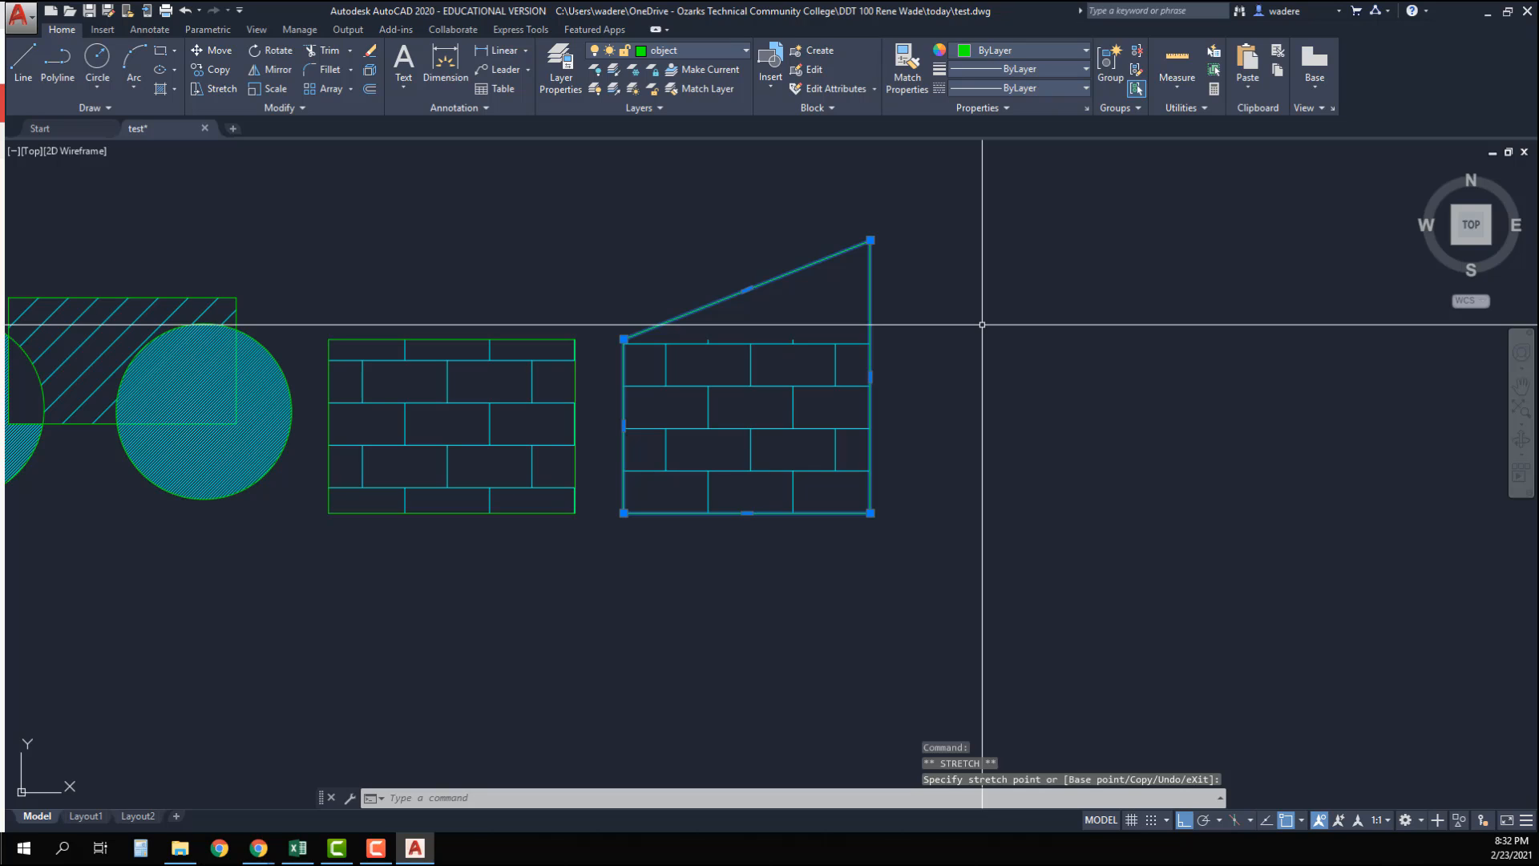
key(Escape)
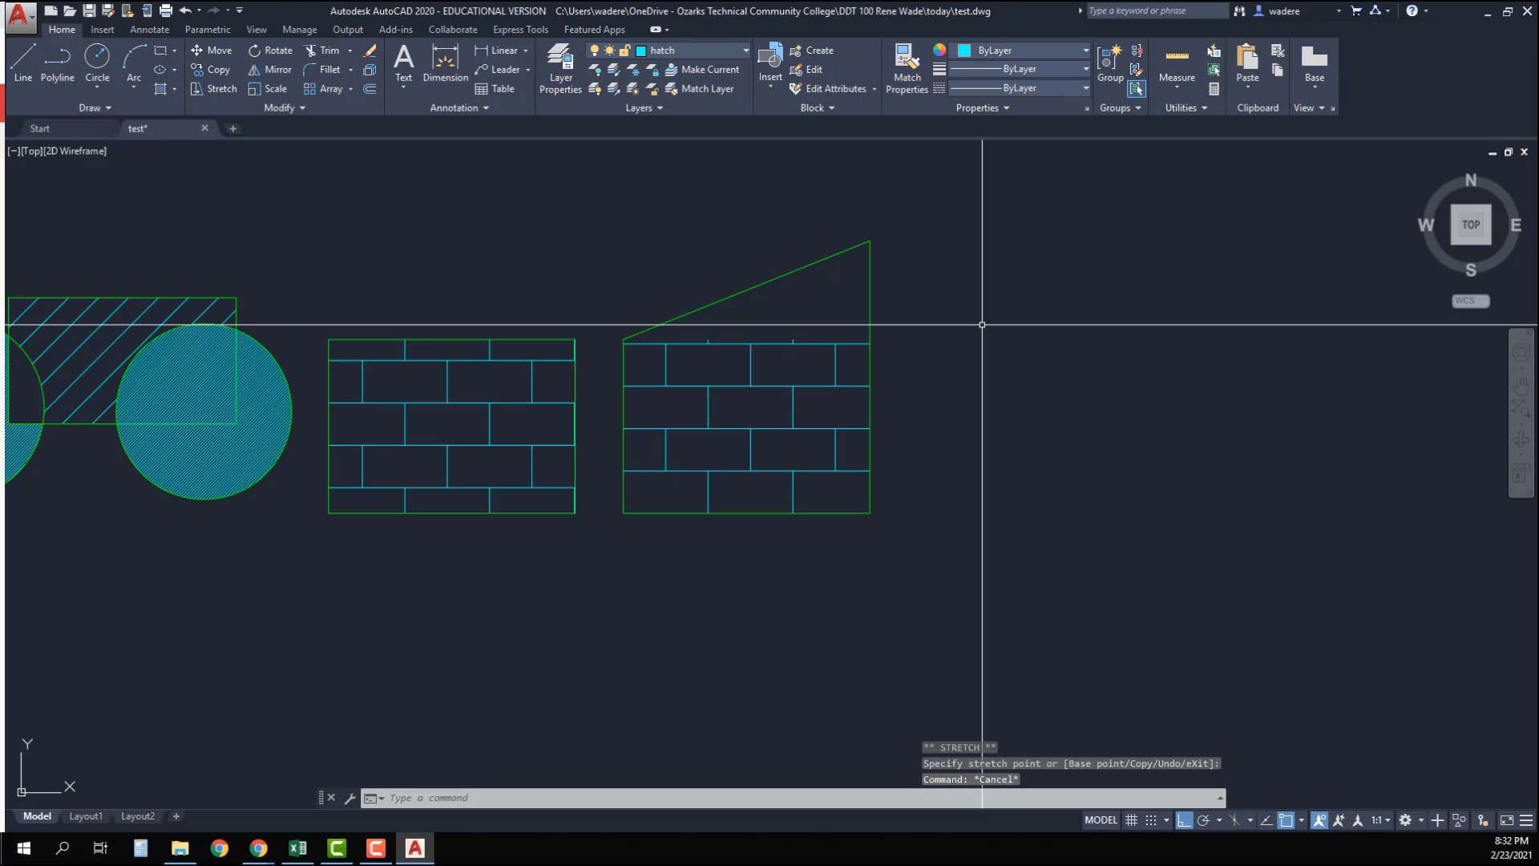
Step: Erase the brick hatch from the left separate rectangle and hatch it again with brick at scale 10 and the Associative option on
click(160, 89)
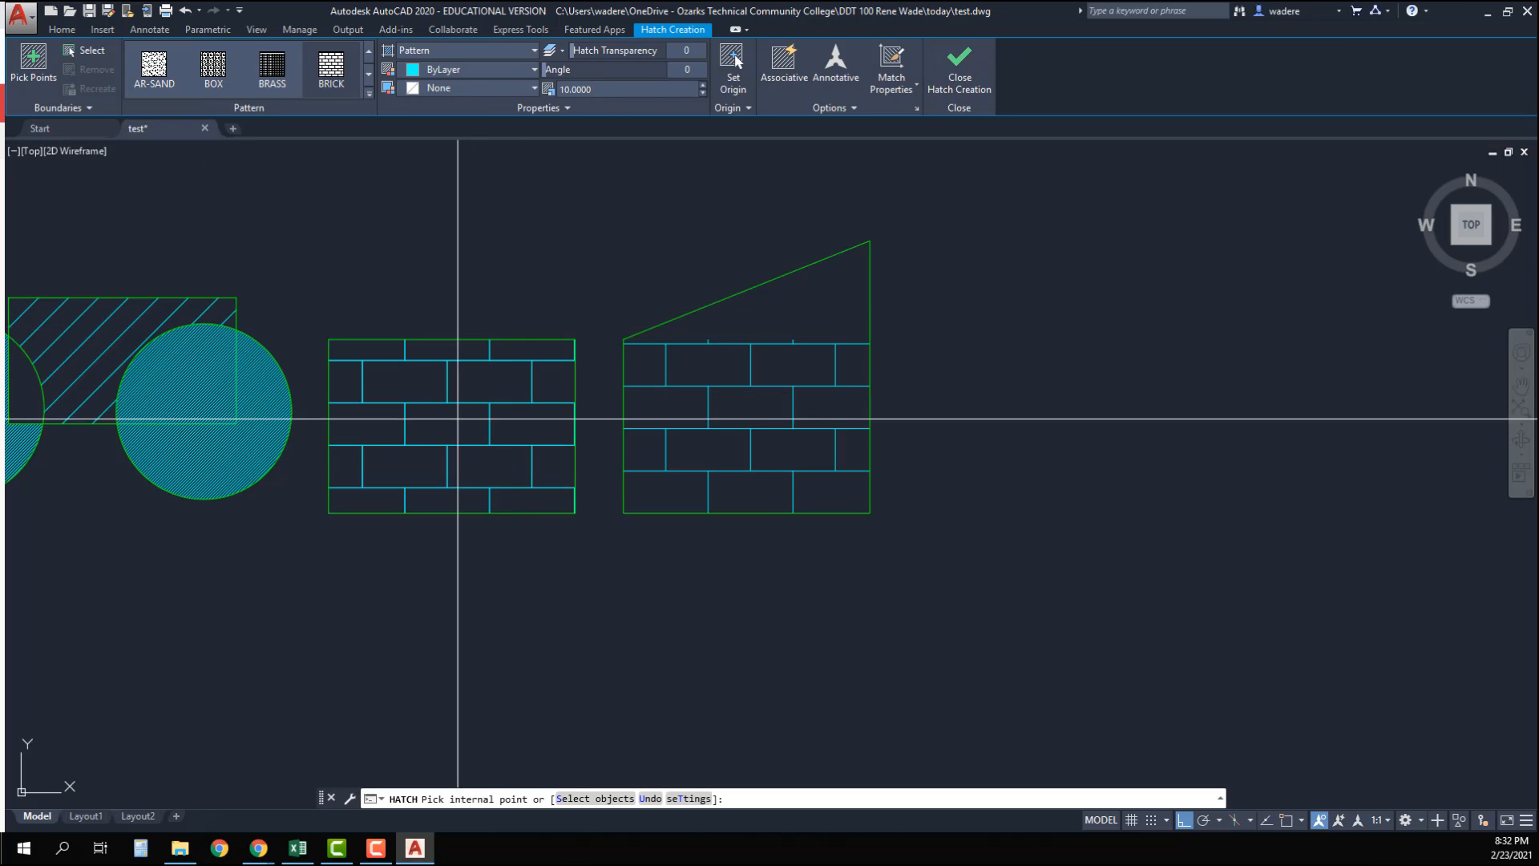
key(Escape)
click(426, 403)
key(Delete)
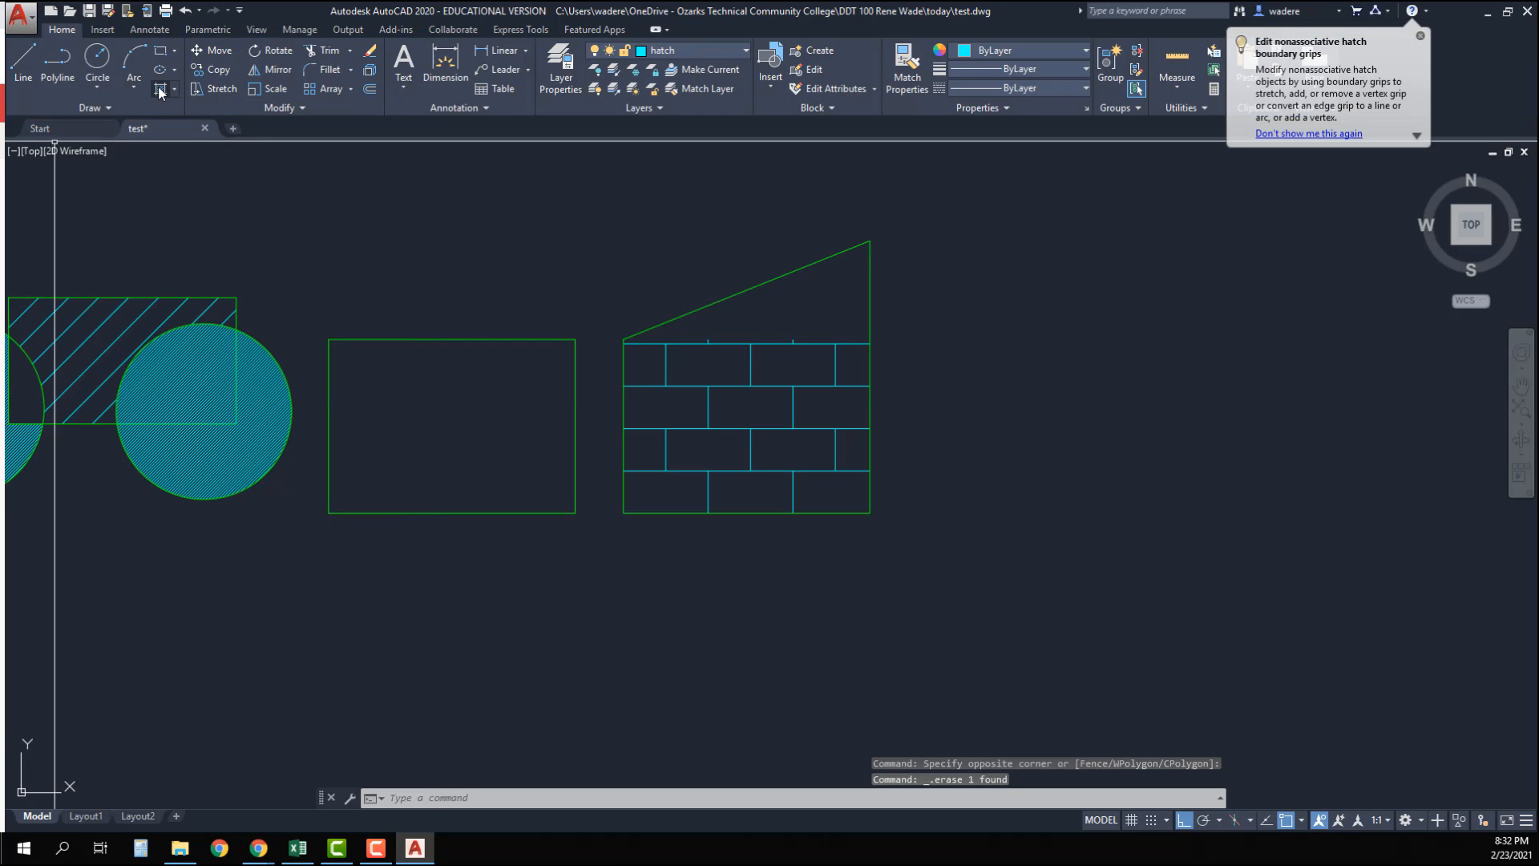
click(159, 88)
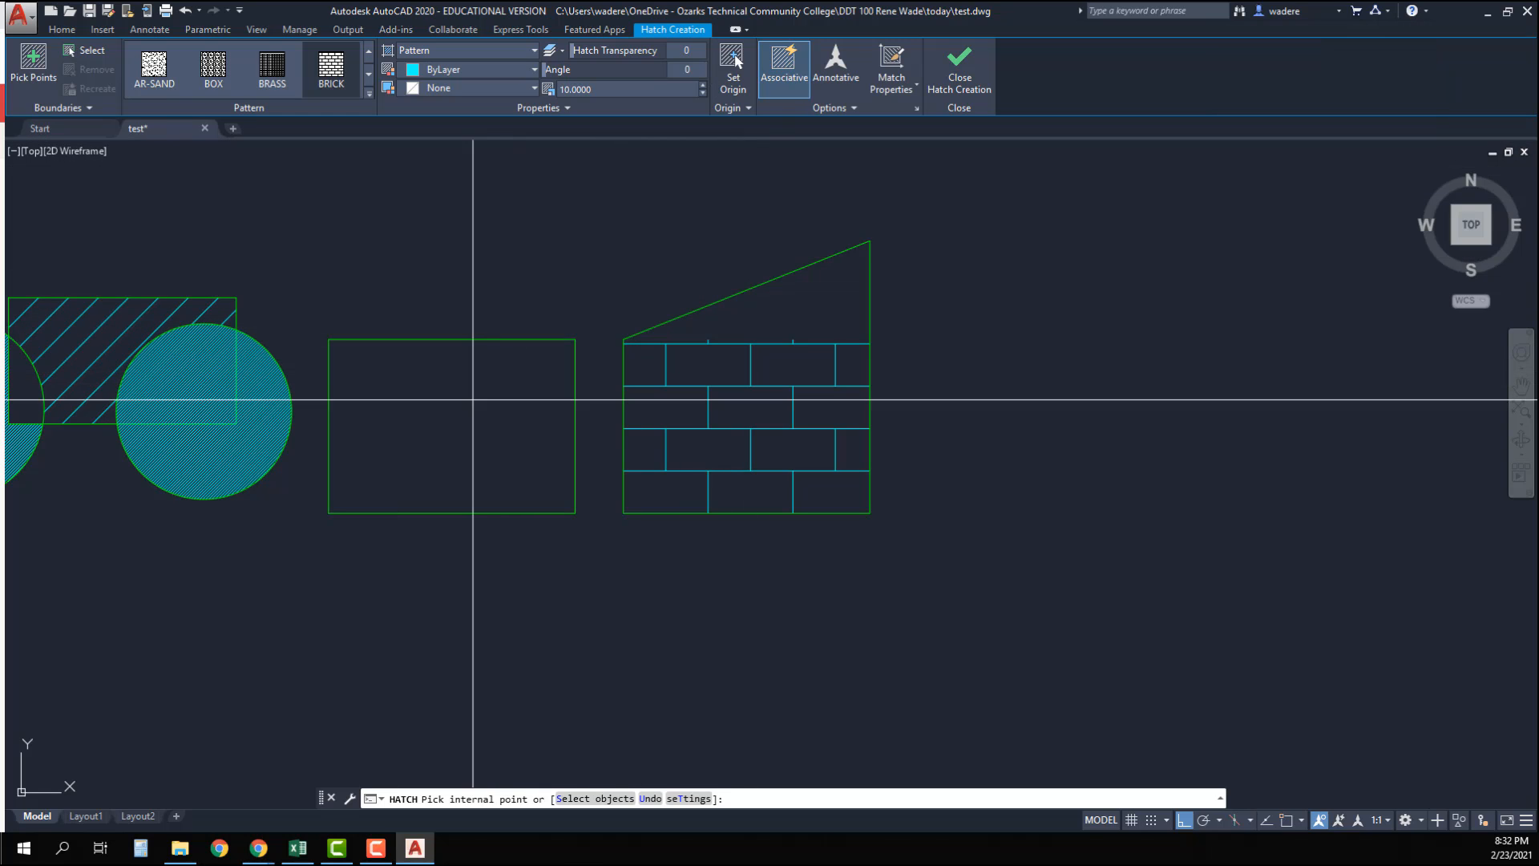
right_click(511, 433)
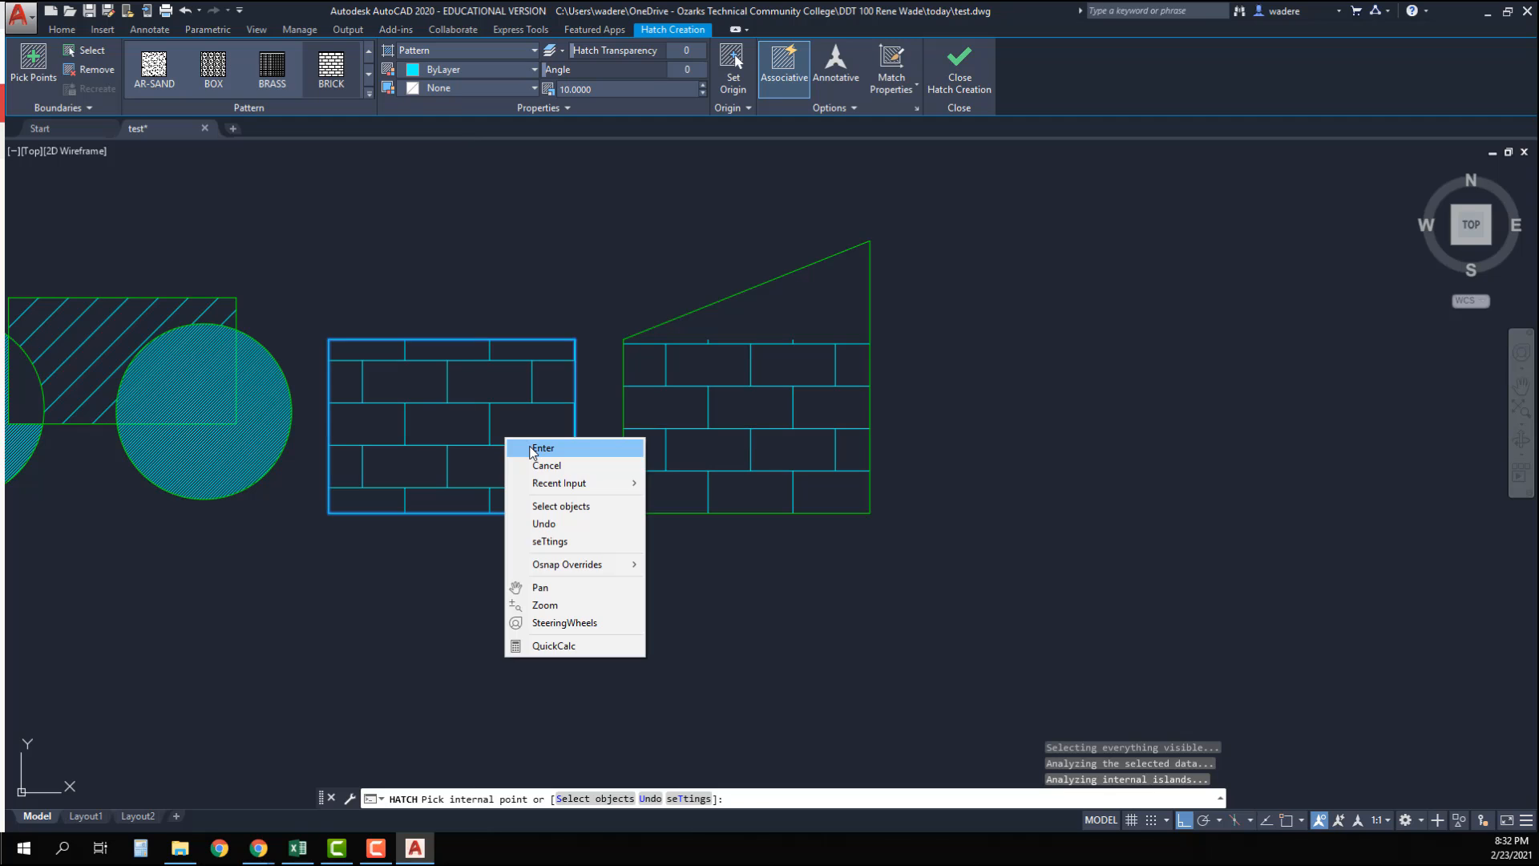
click(530, 447)
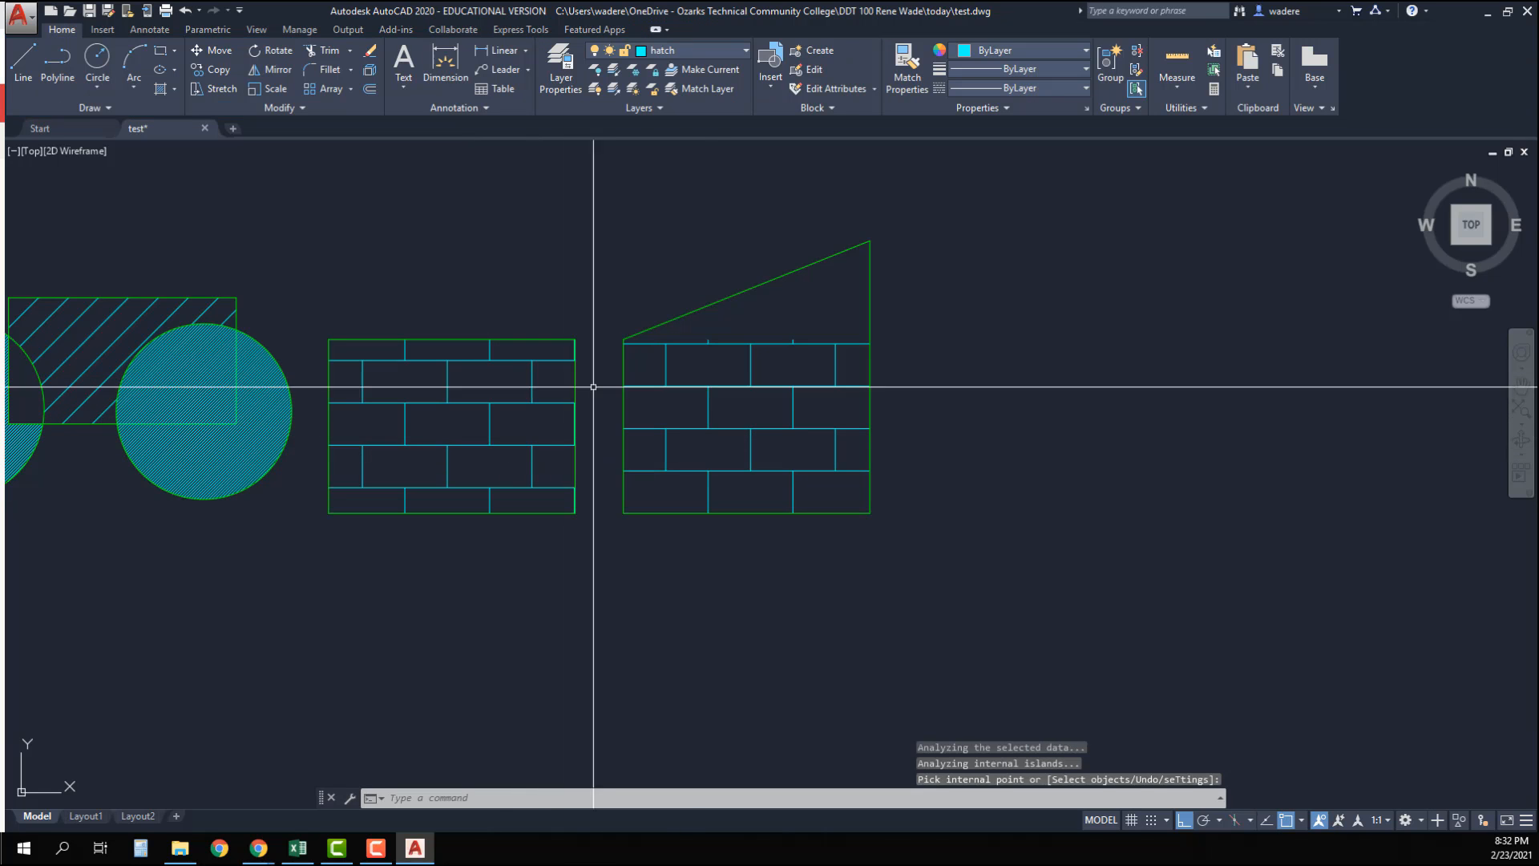
Step: Stretch the upper-right corner of the left separate rectangle straight up
click(576, 389)
click(575, 339)
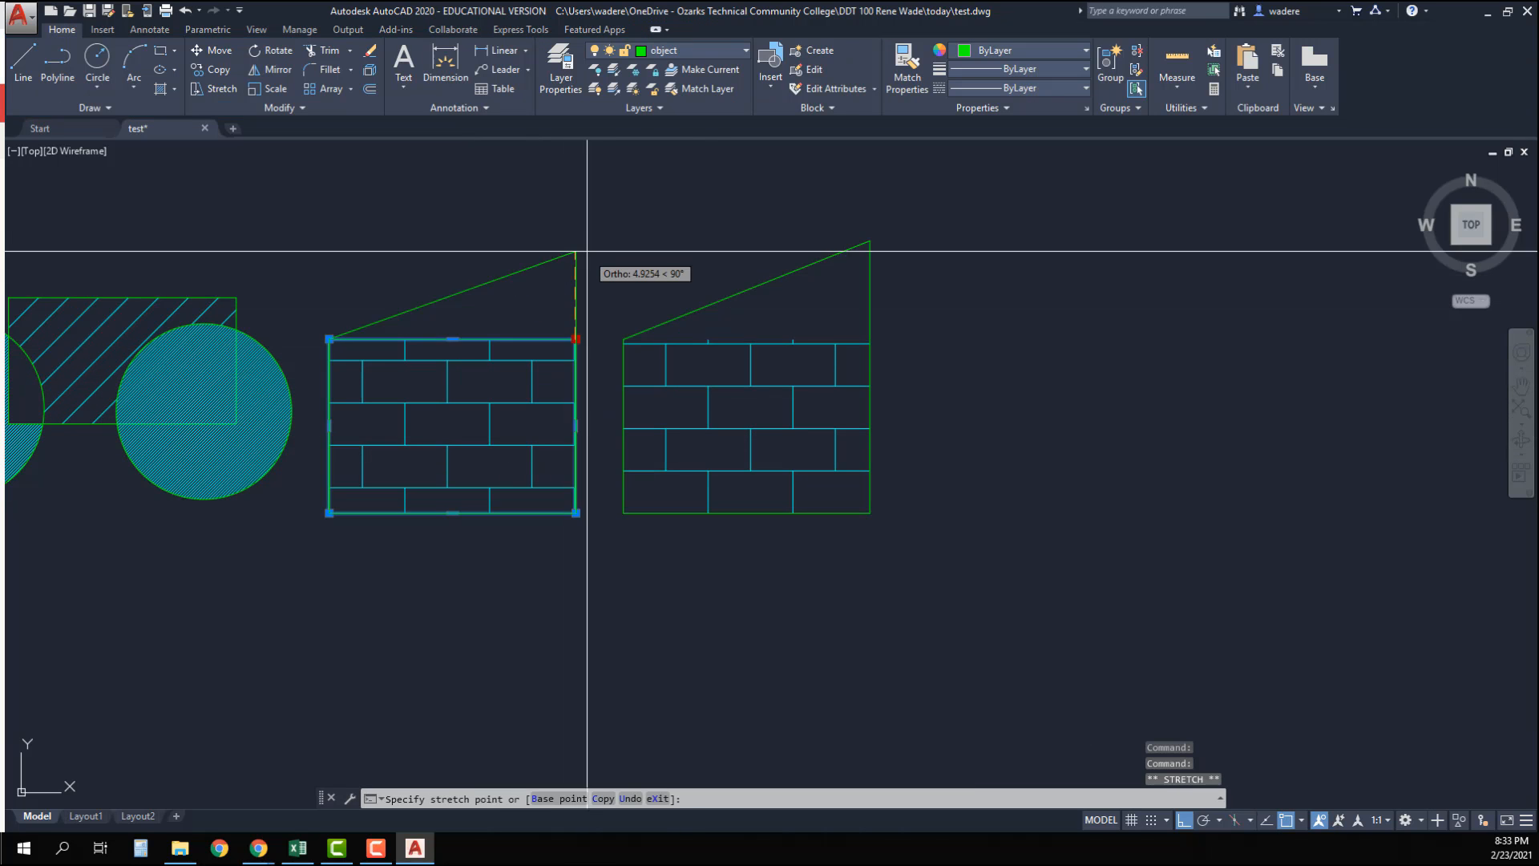
click(593, 216)
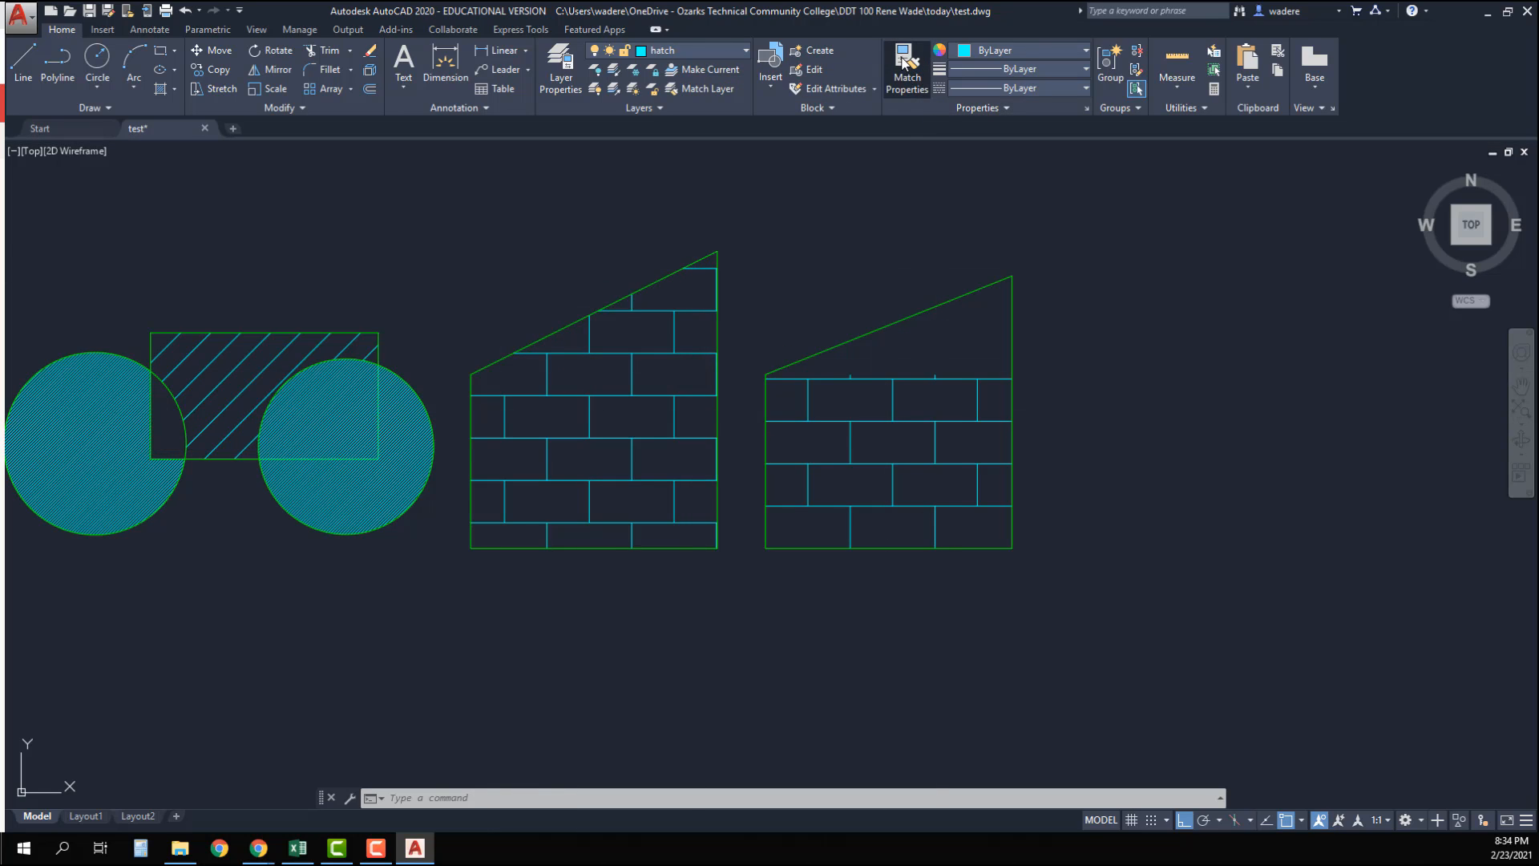
Step: Match the properties of the left shape's brick hatch onto the hatch in the right overlapping circle
click(570, 396)
right_click(419, 453)
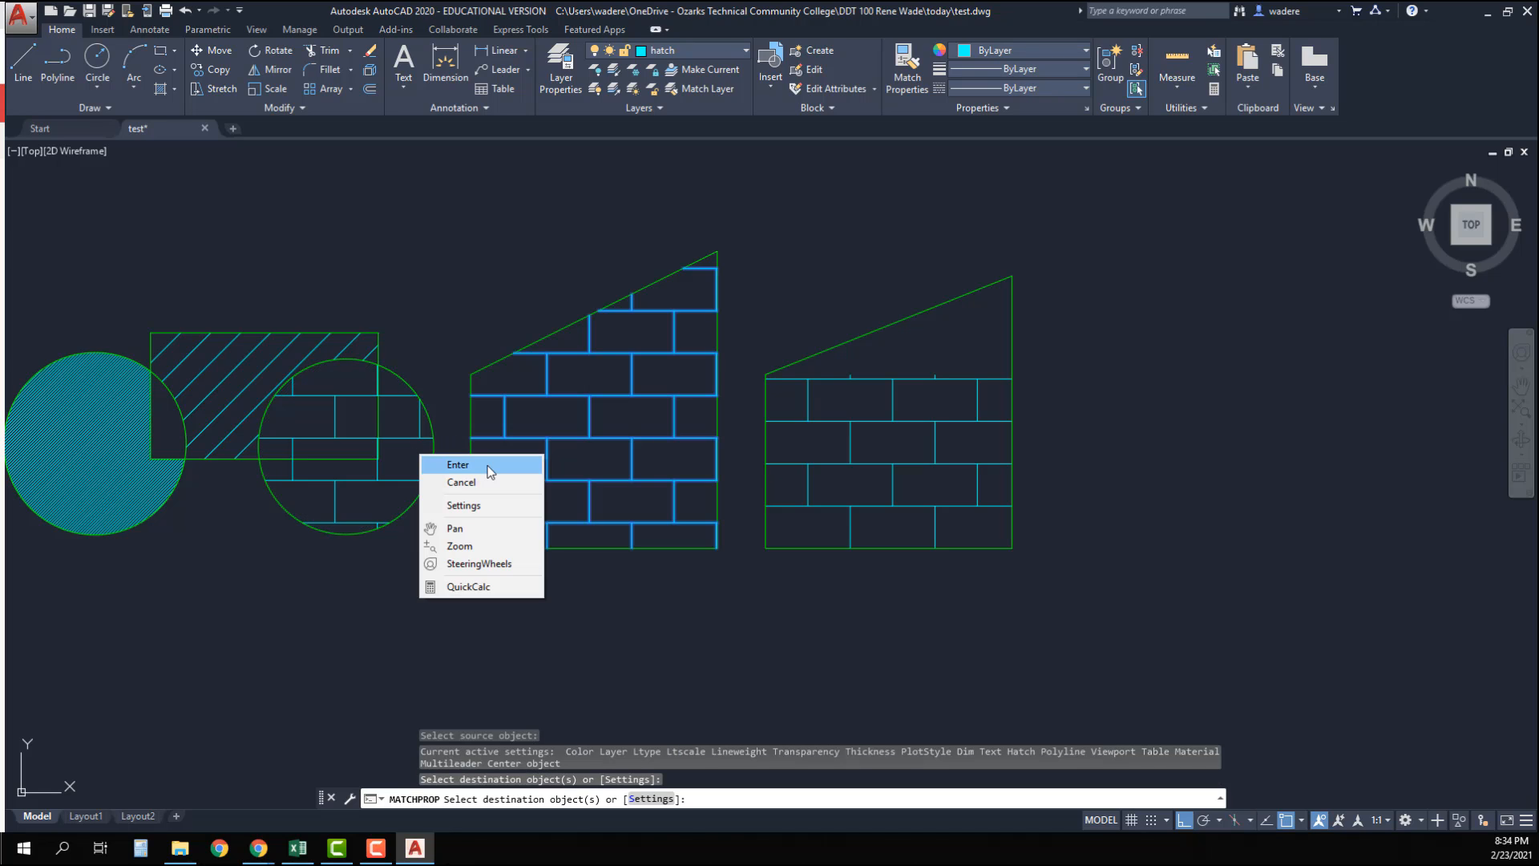
click(489, 465)
Step: Draw a circle in the empty space just beside the right brick shape
middle_drag(776, 517, 455, 539)
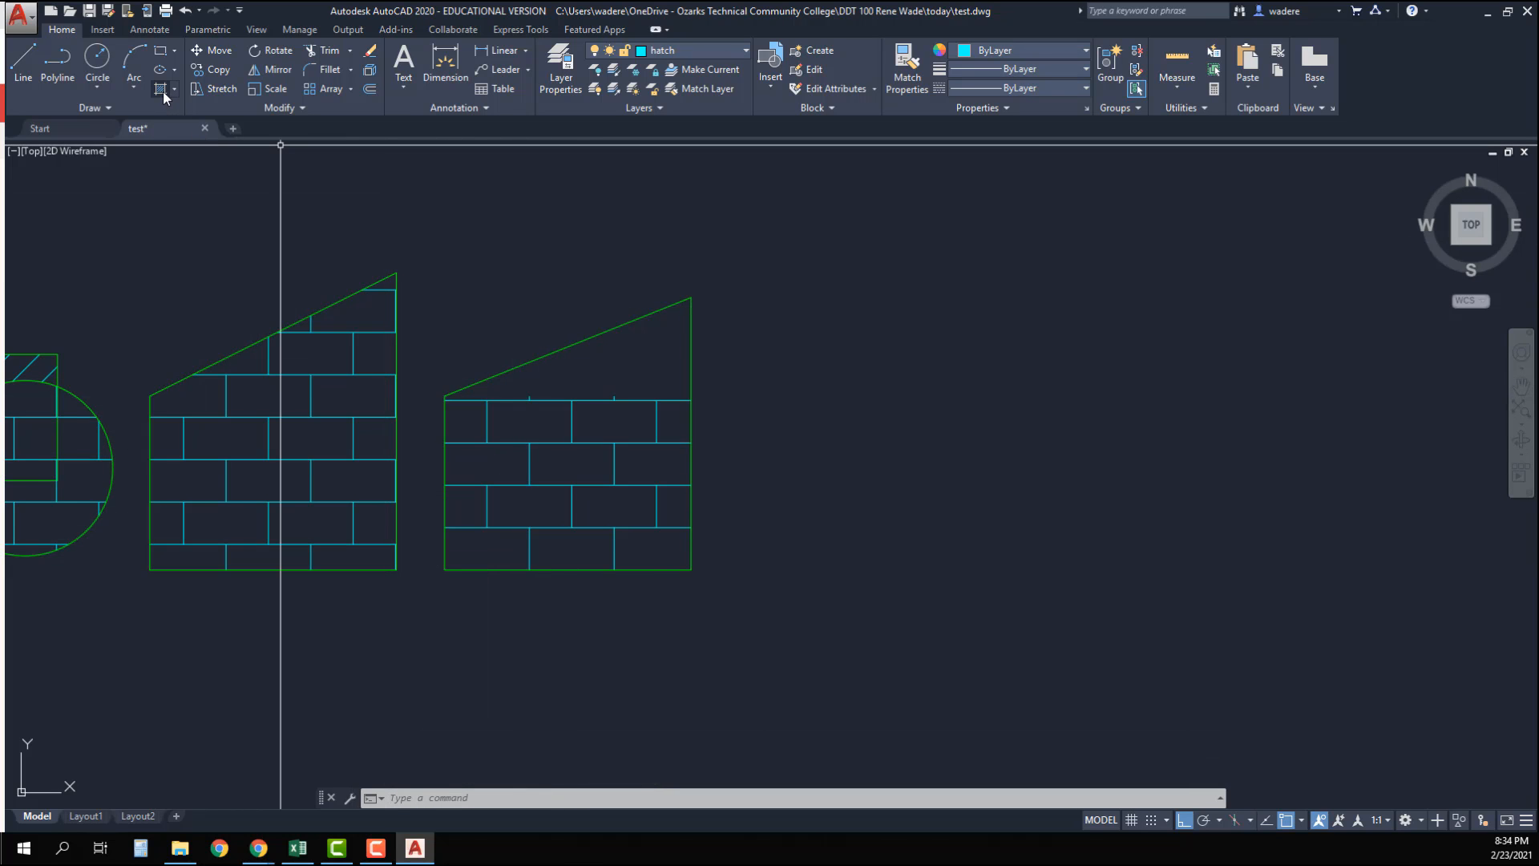
click(97, 67)
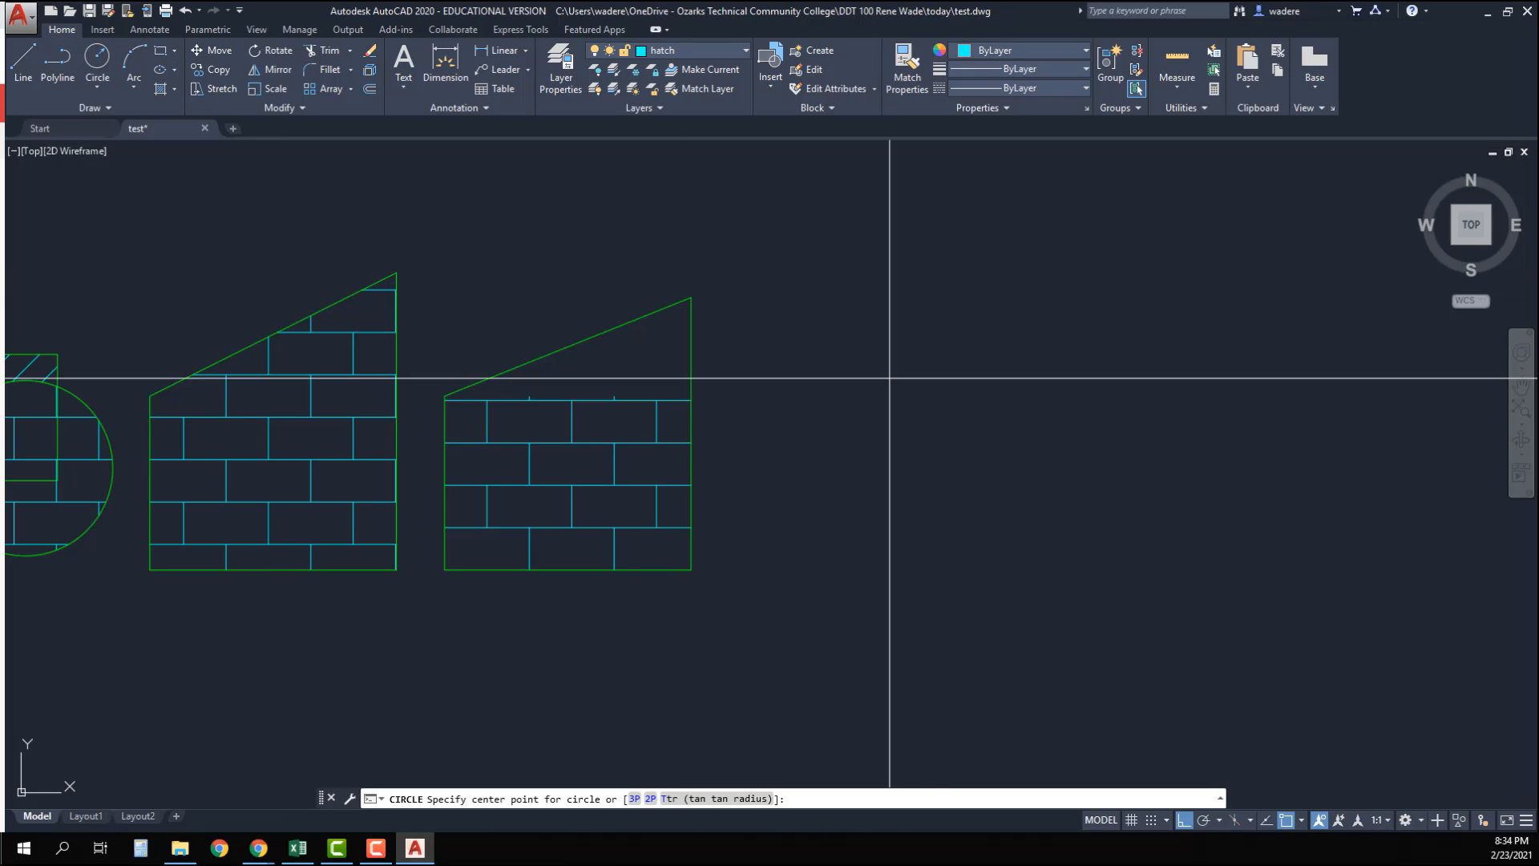
click(842, 371)
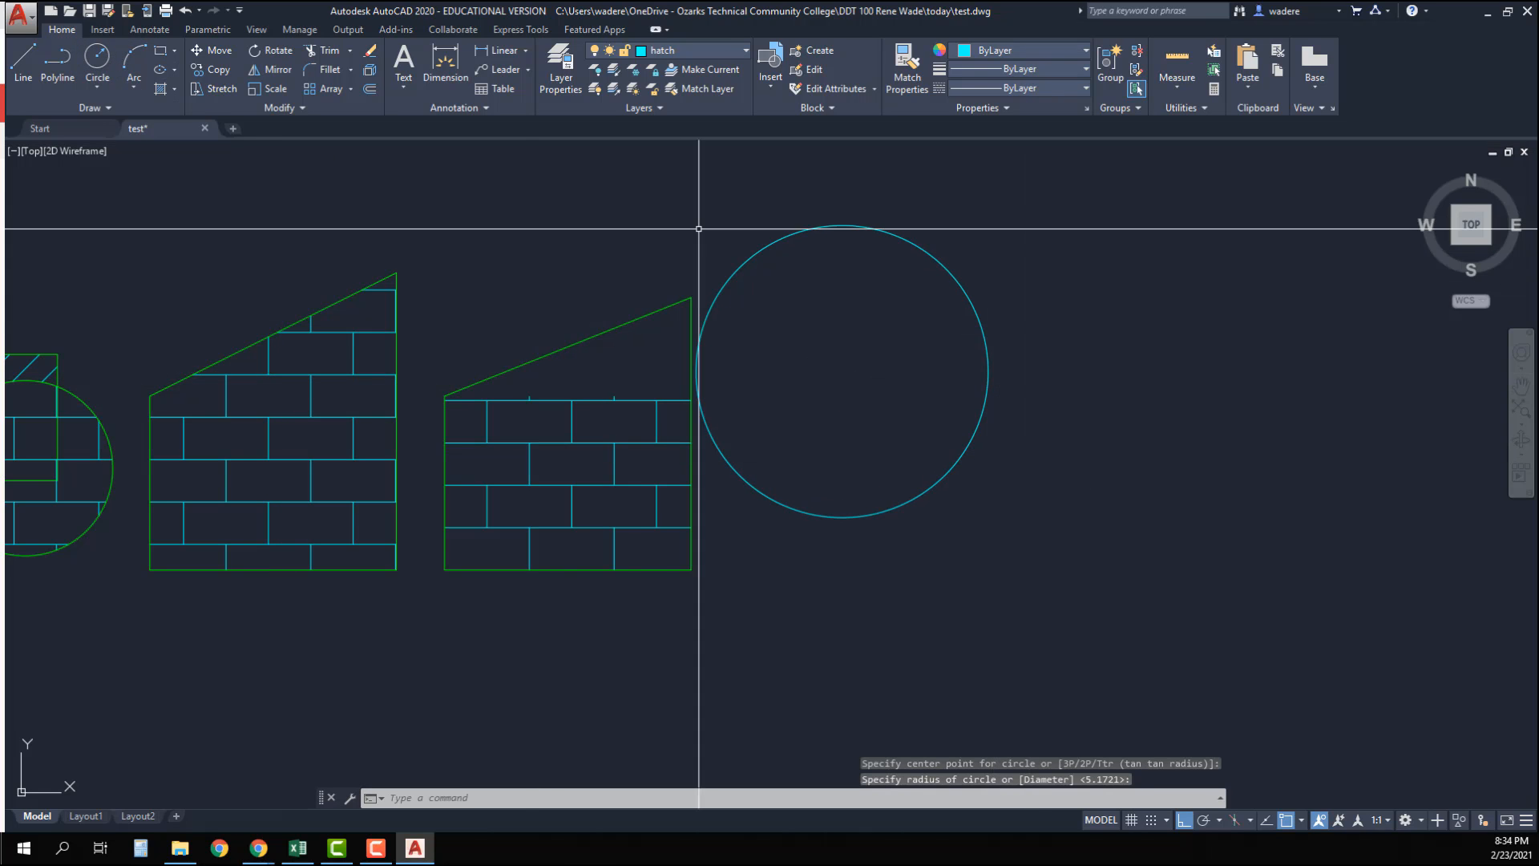
Step: Hatch the new circle with properties matched from the right shape's non-associative brick hatch
click(161, 89)
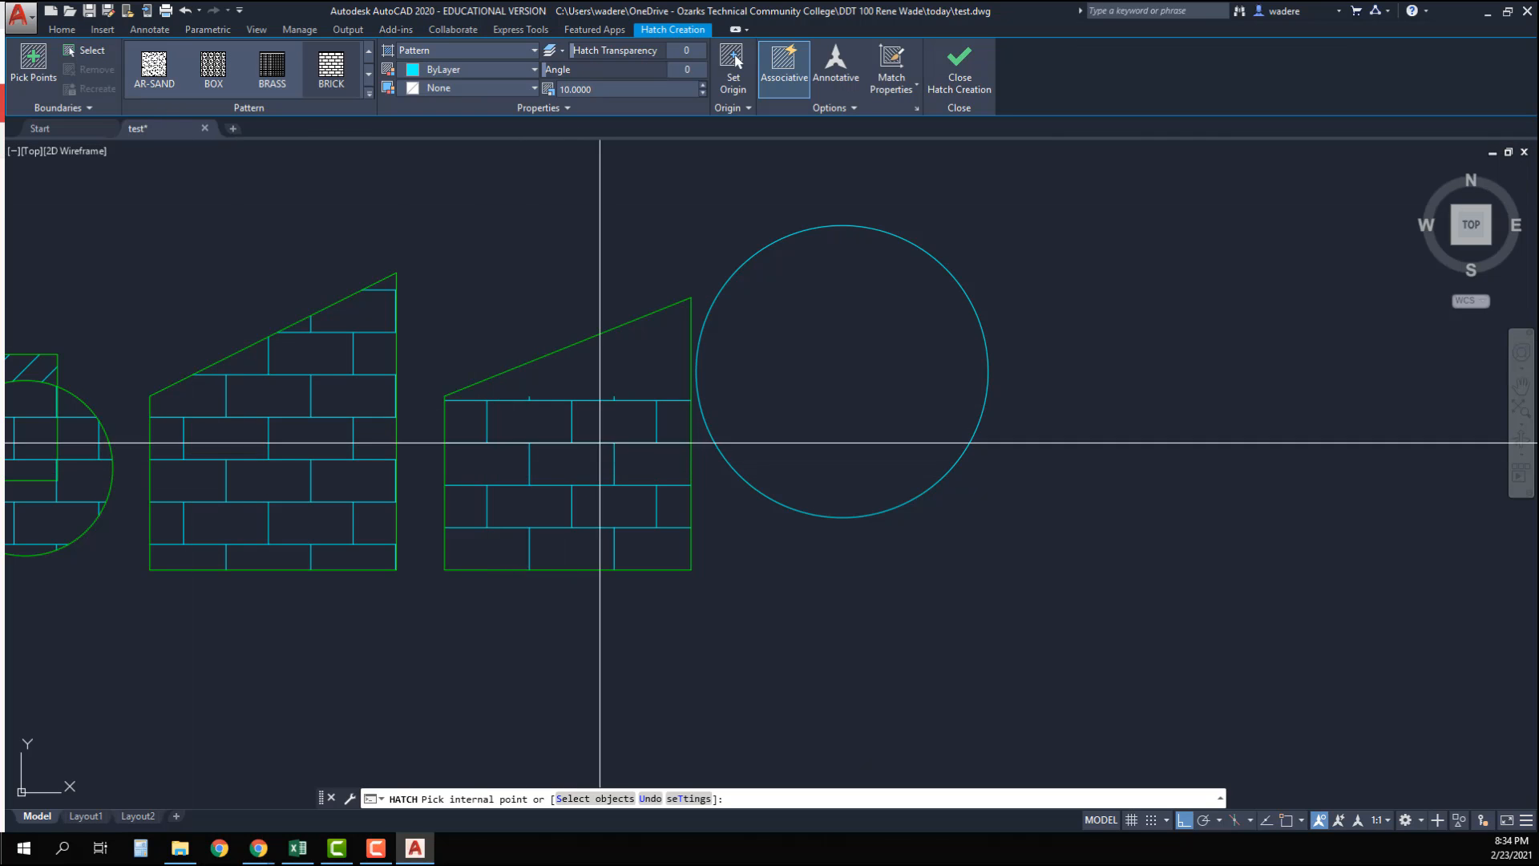
click(892, 63)
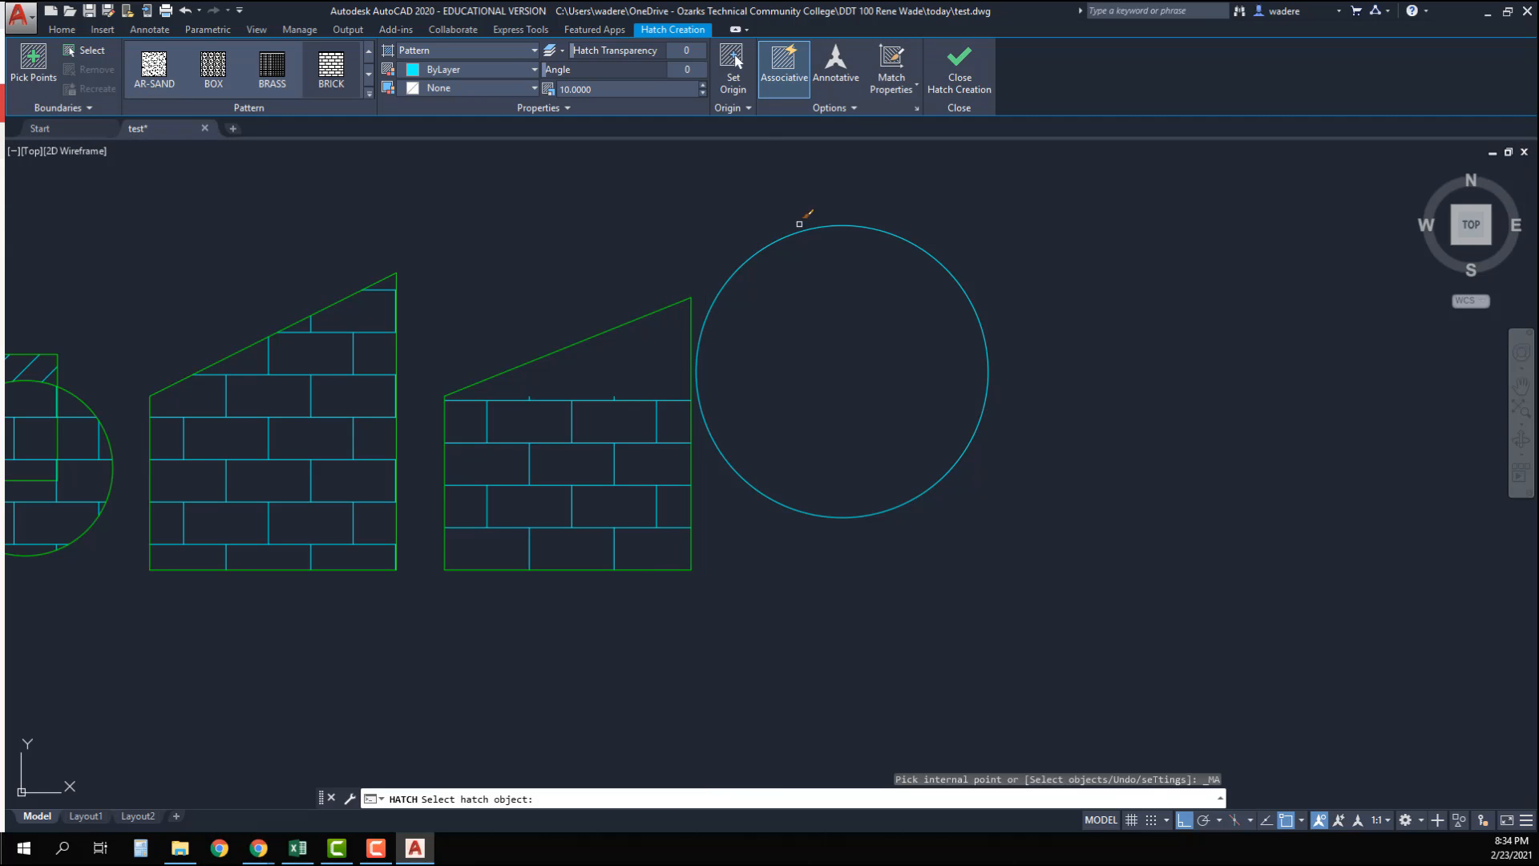
click(628, 397)
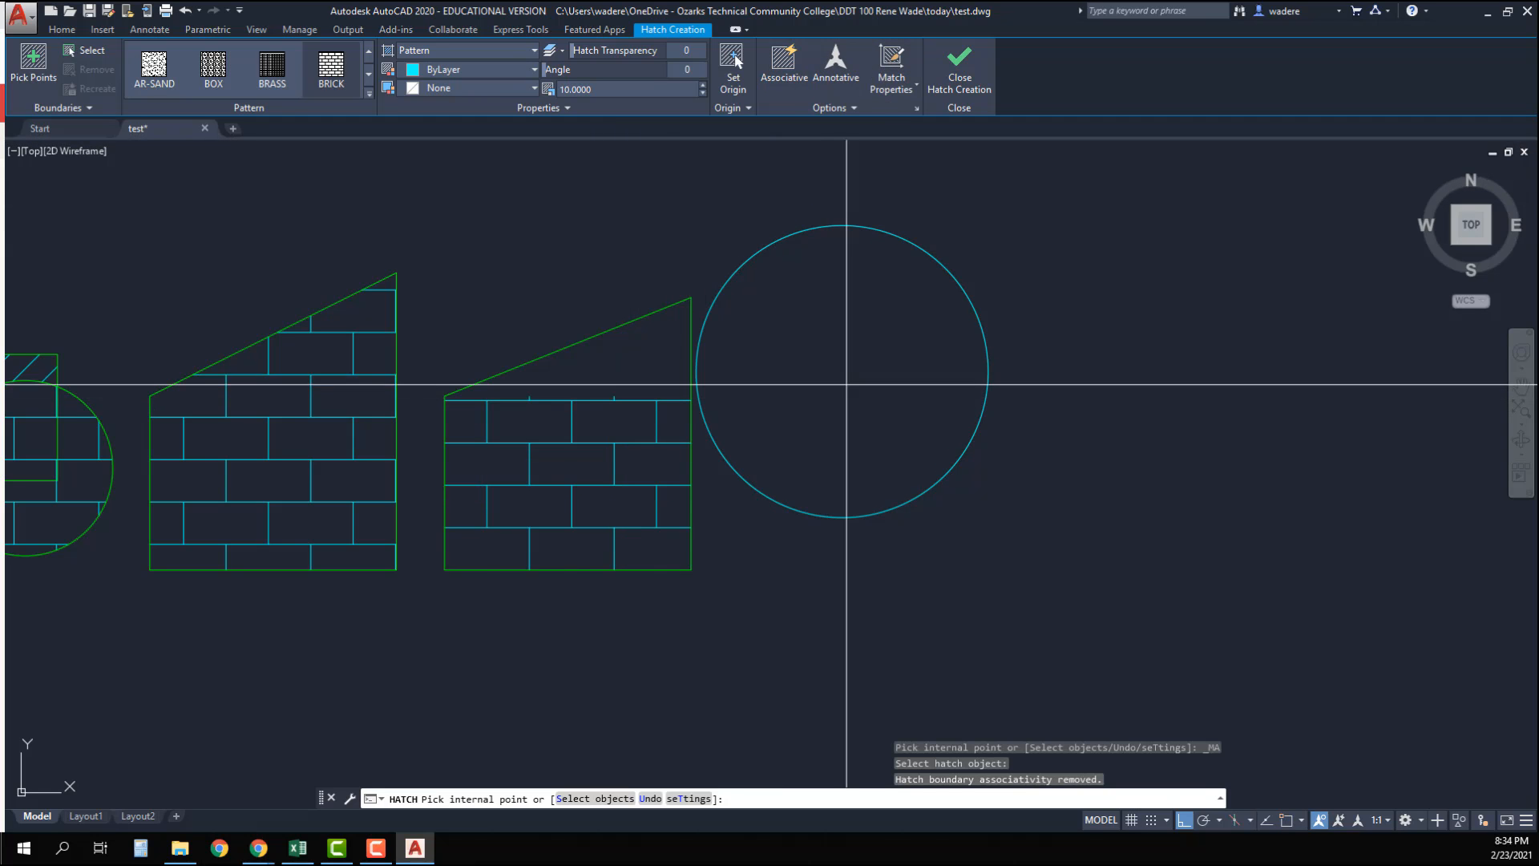
click(893, 384)
right_click(802, 401)
click(826, 409)
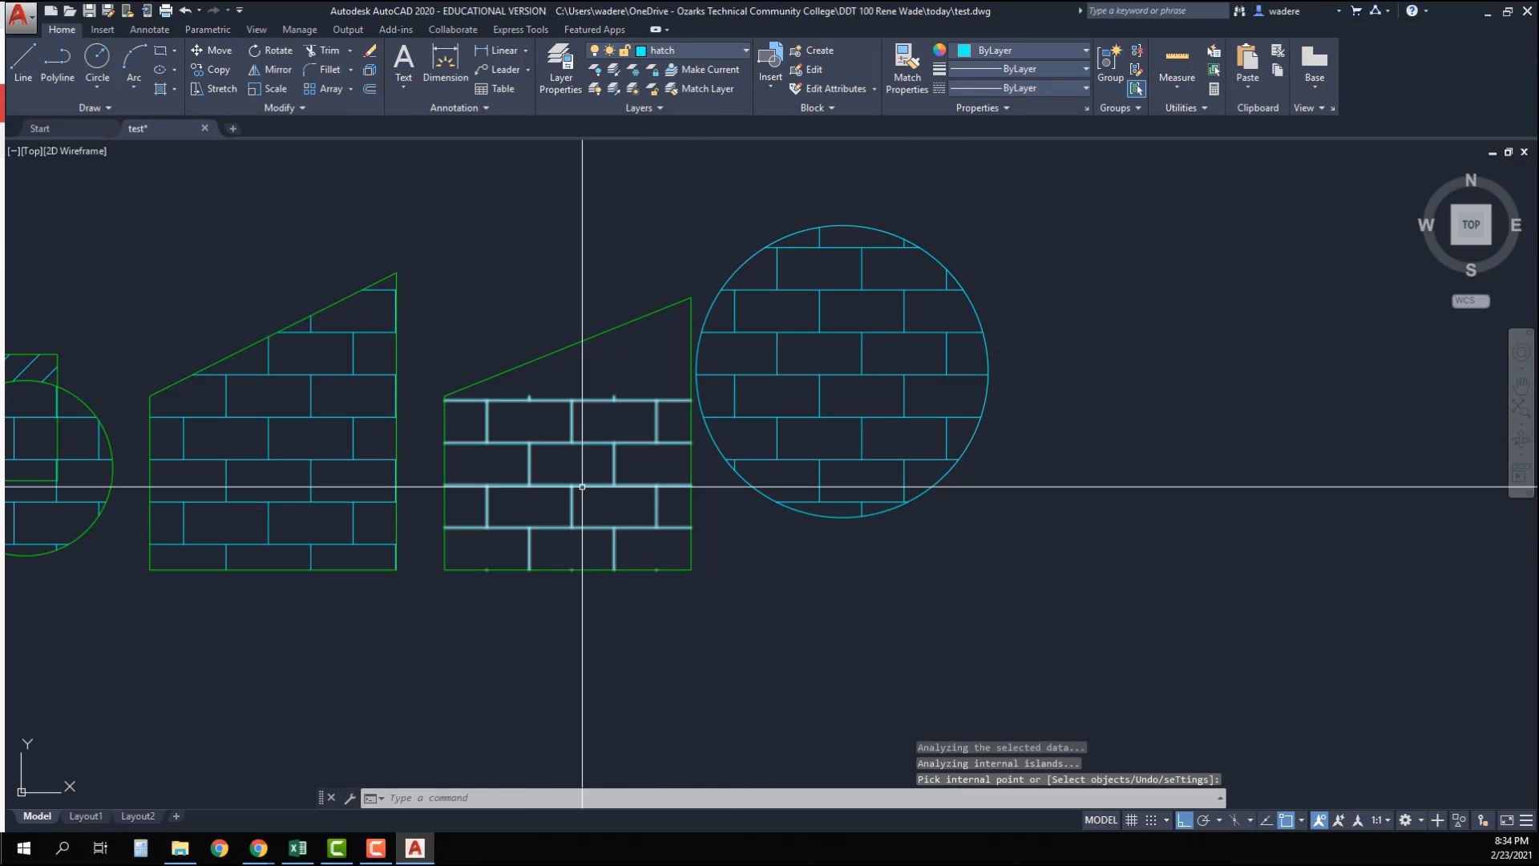
Step: Start a hatch for the overlapping circles and rectangle, browse the gradient patterns, and choose GR_LINEAR
scroll(528, 494, down, 4)
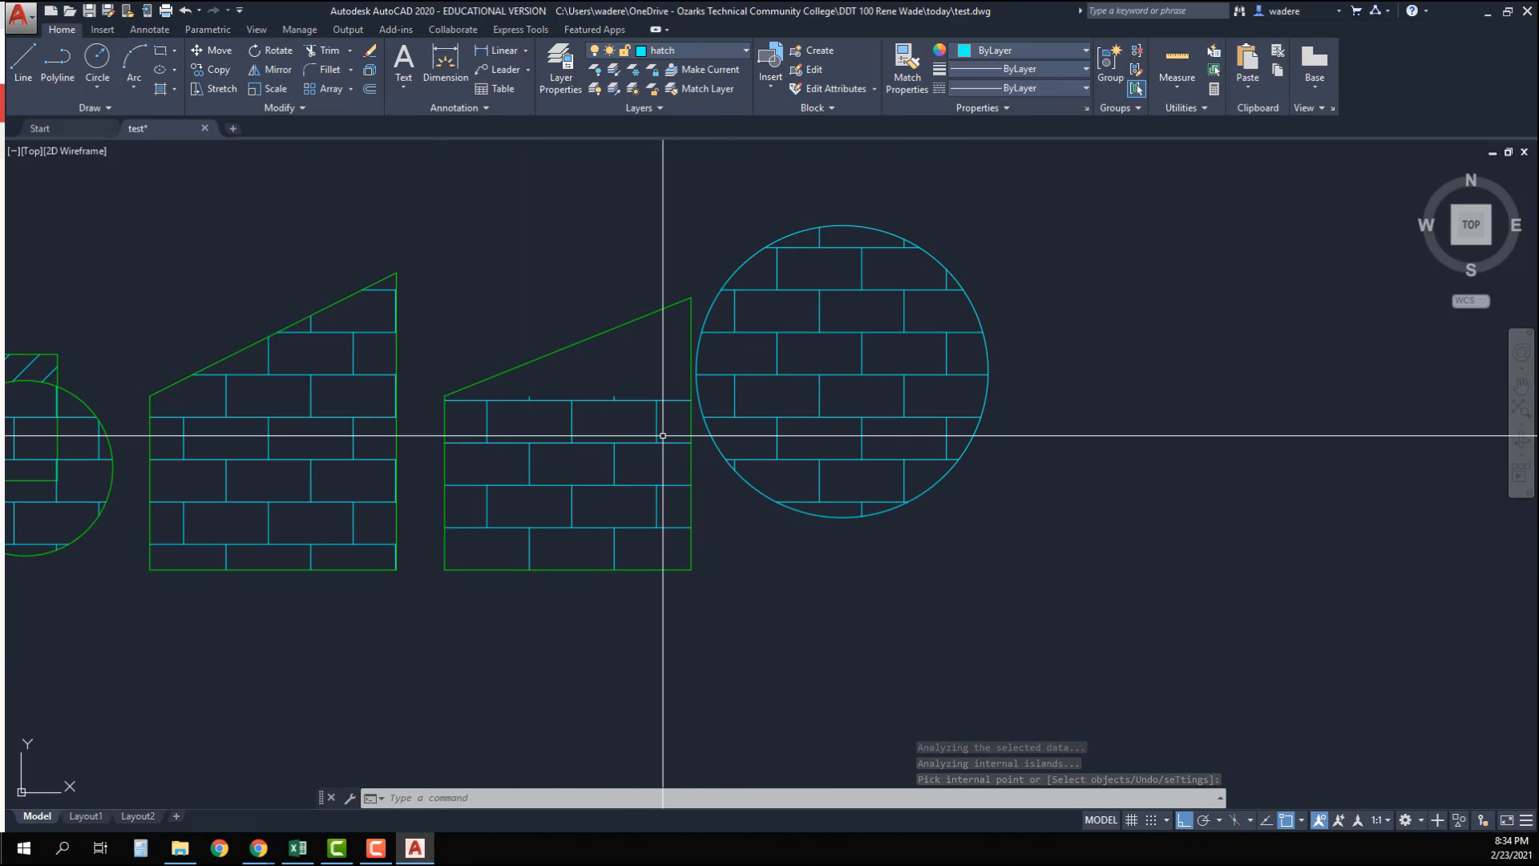
mouse_move(452, 429)
middle_down()
mouse_move(677, 397)
mouse_move(718, 430)
middle_up()
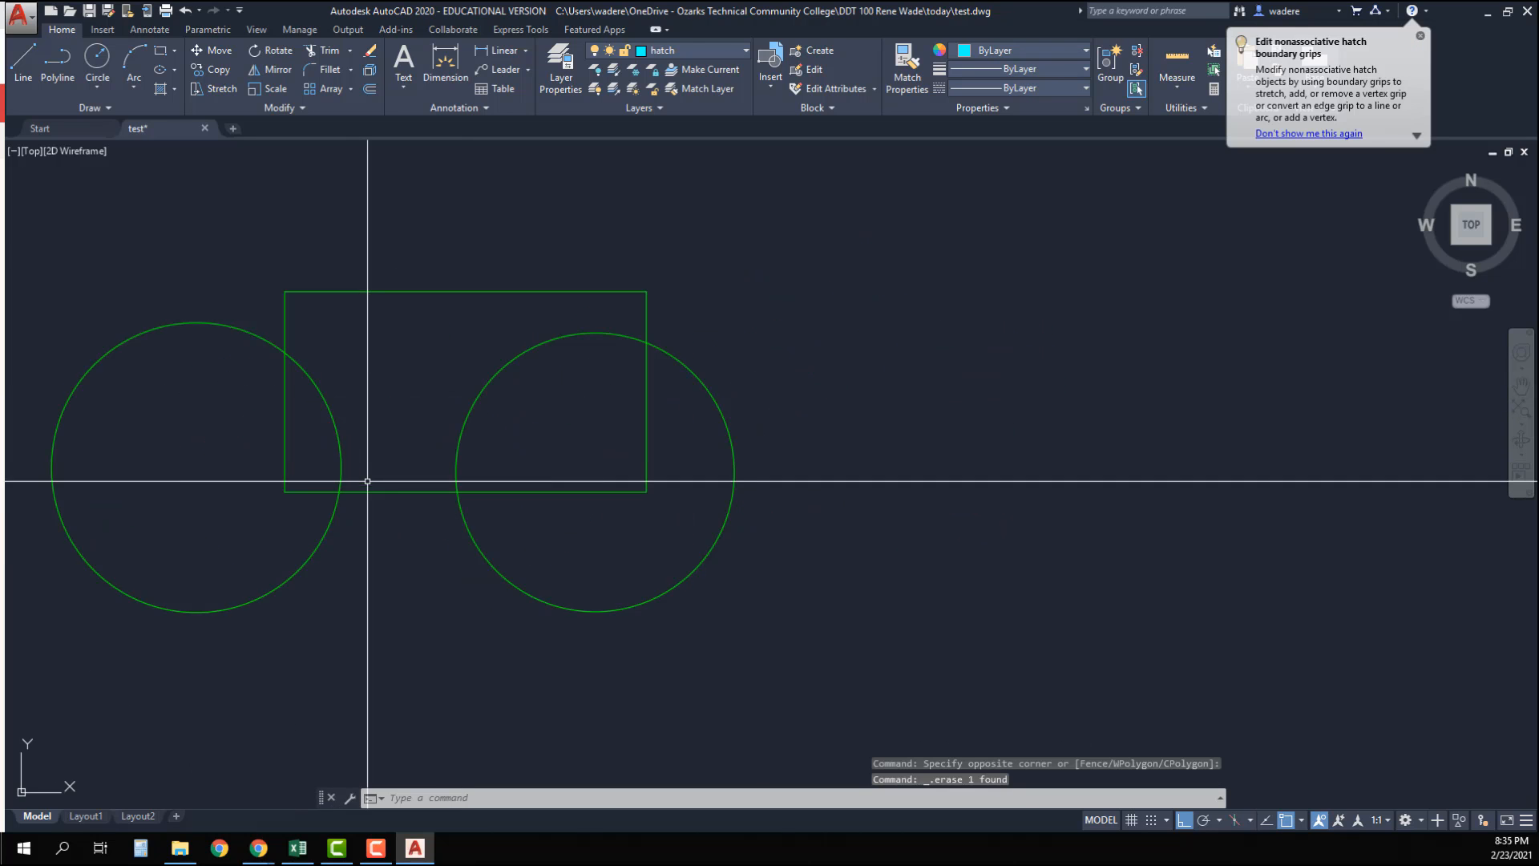
middle_drag(368, 485, 510, 462)
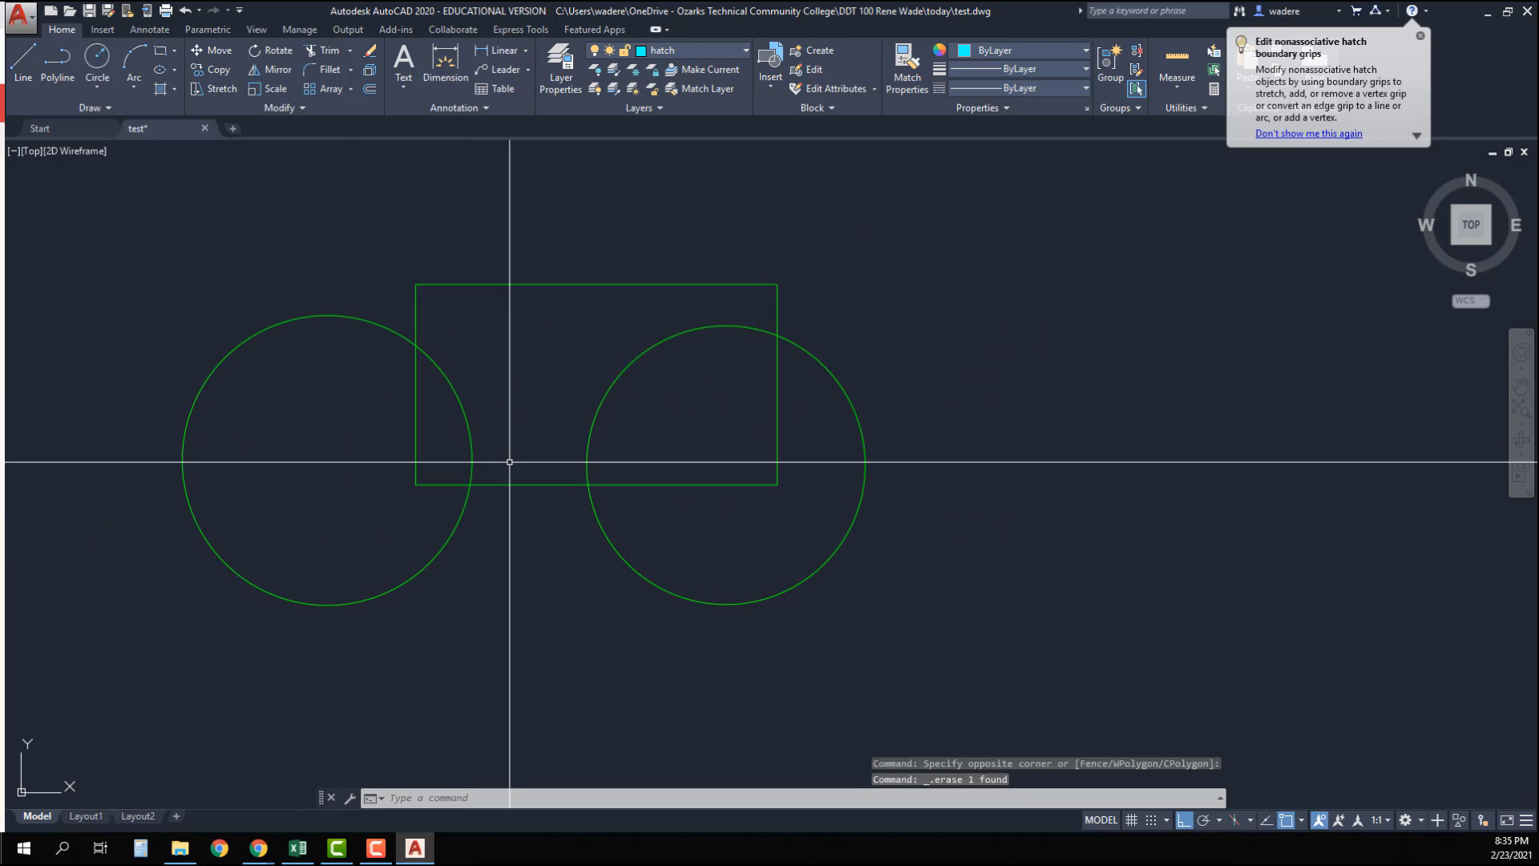
click(175, 88)
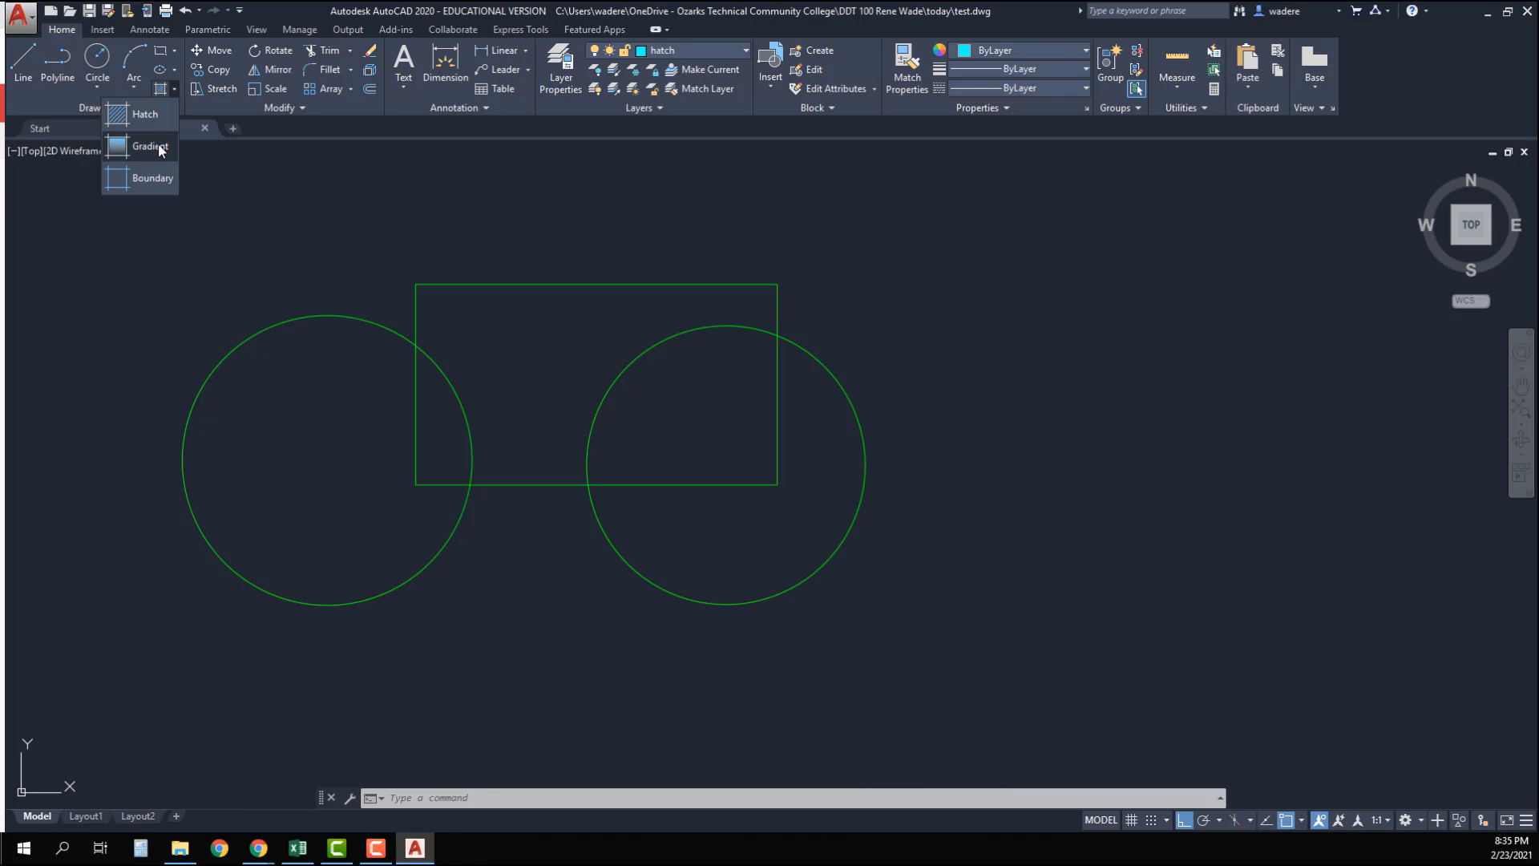
click(163, 89)
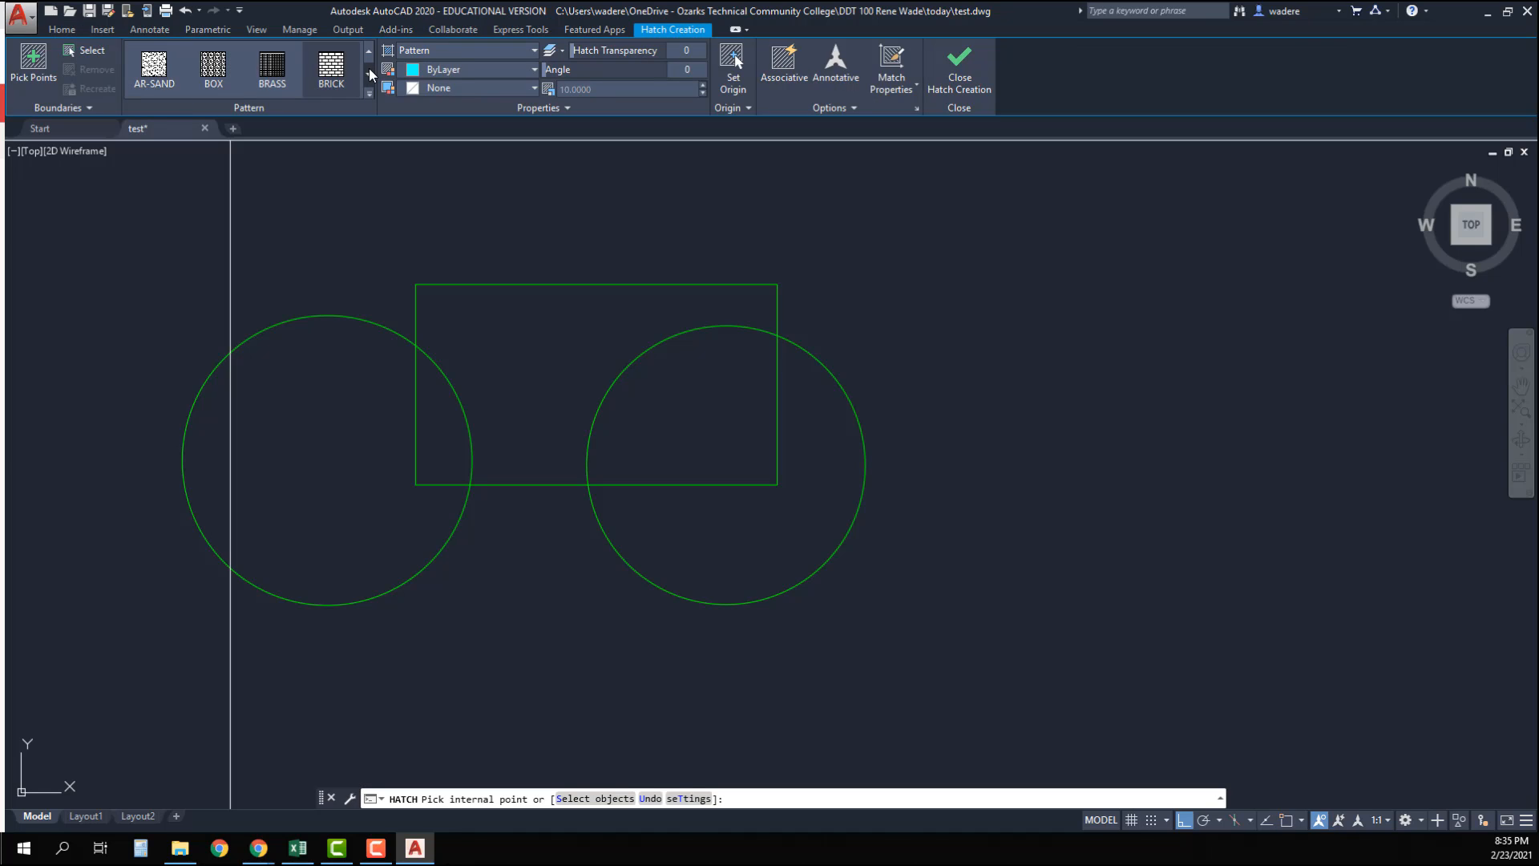
click(369, 74)
click(369, 75)
click(369, 74)
click(369, 75)
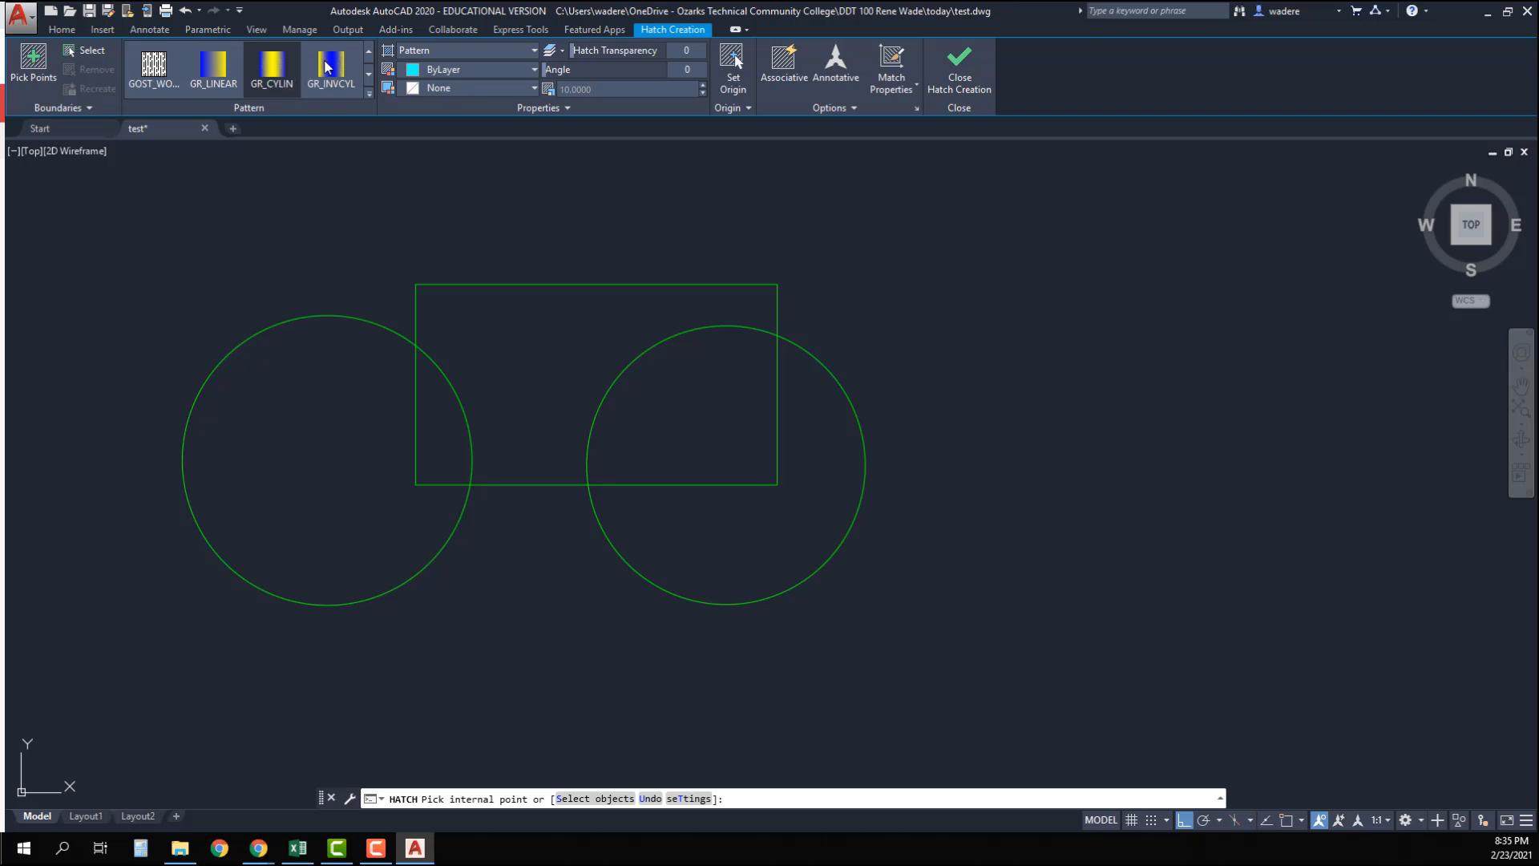
click(369, 75)
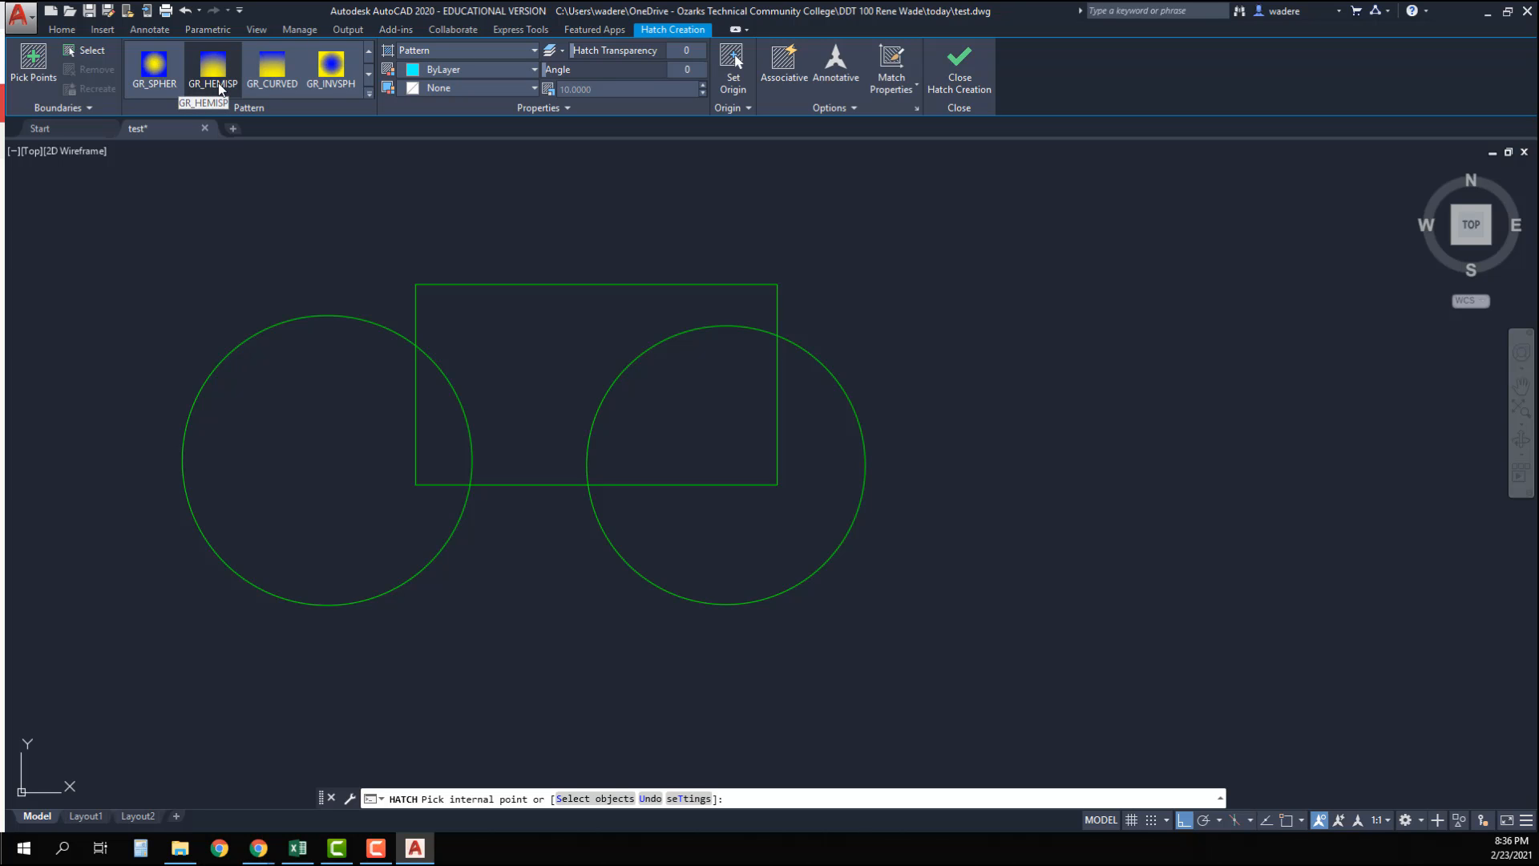
click(370, 79)
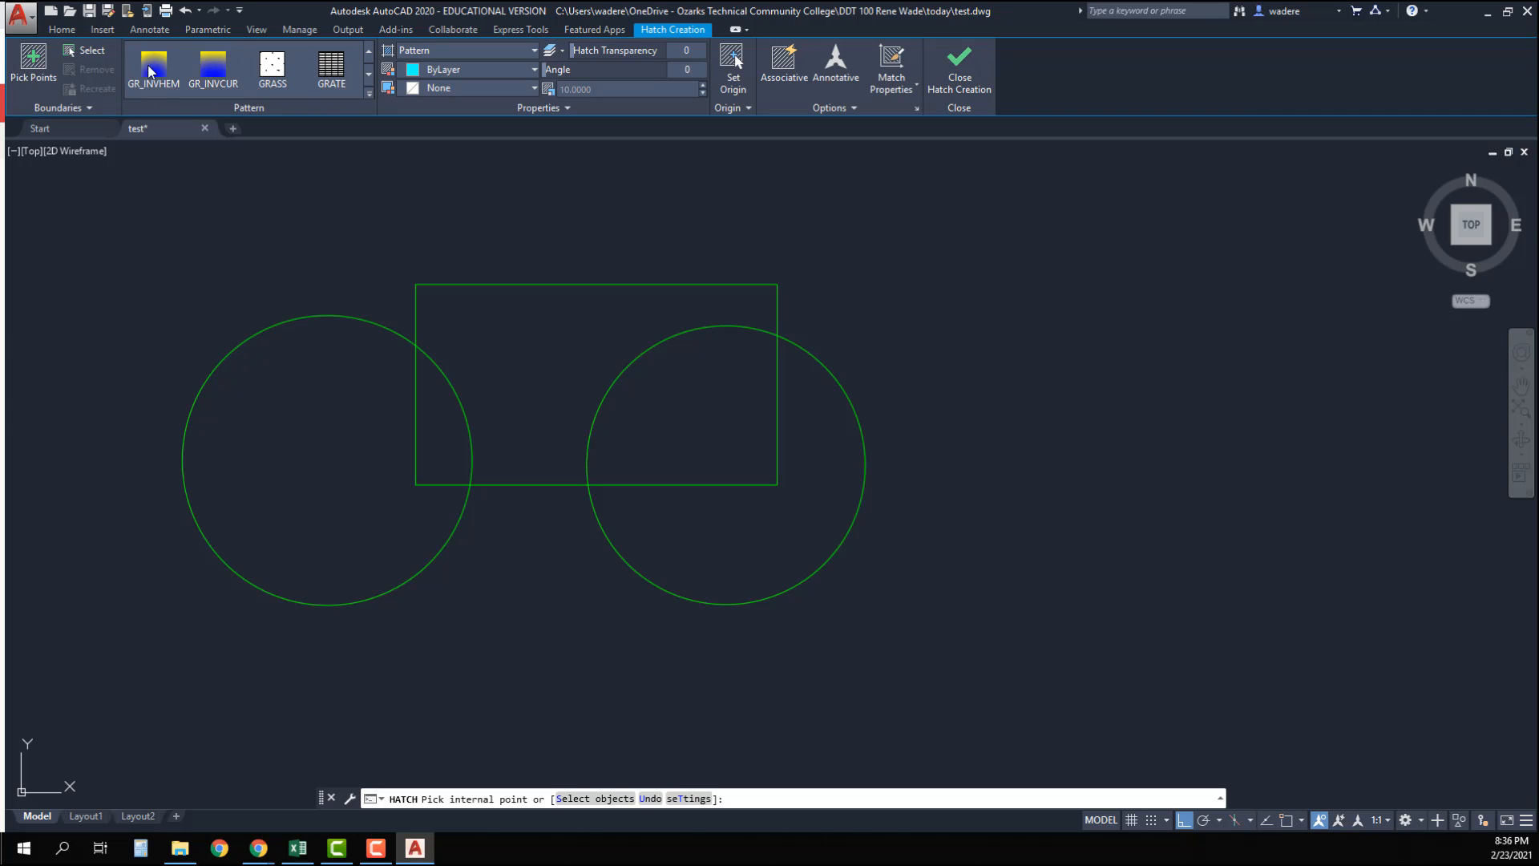
scroll(152, 68, up, 2)
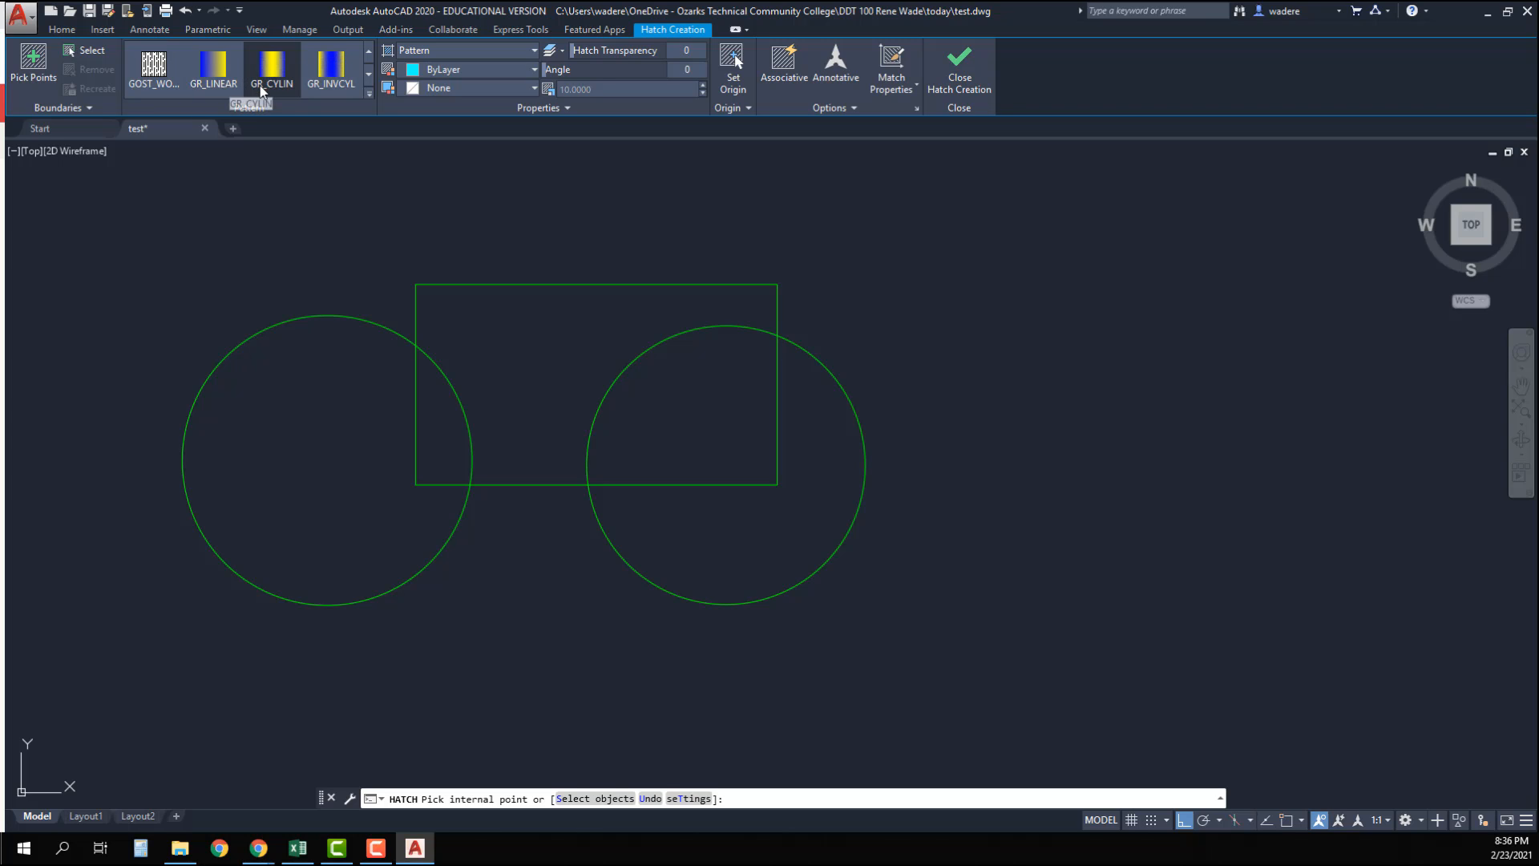
click(231, 68)
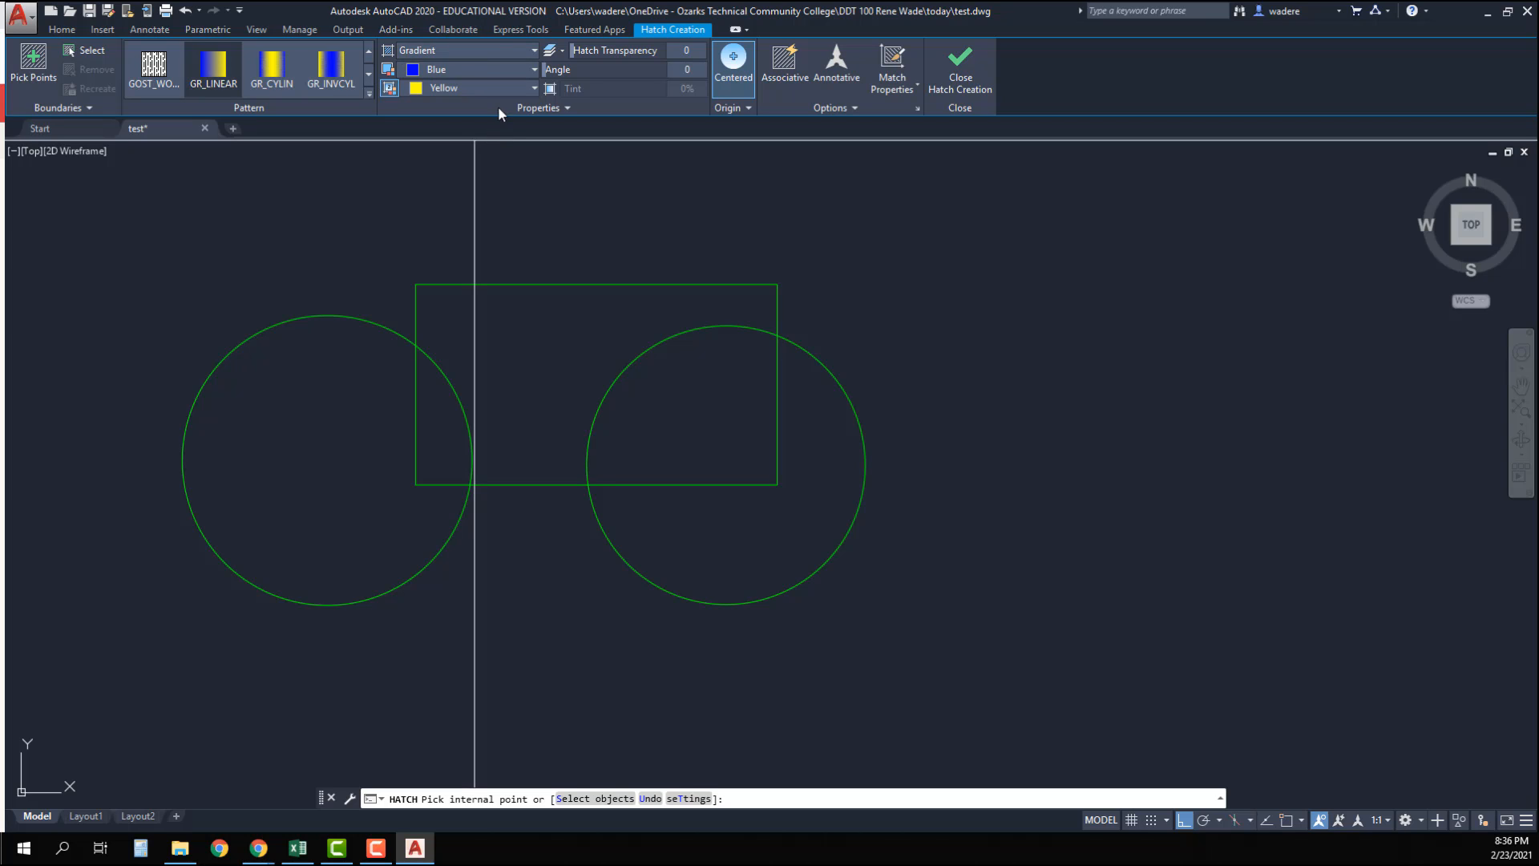
Step: Set the gradient's first colour to red and its second colour to purple 147,39,143
click(416, 74)
click(399, 189)
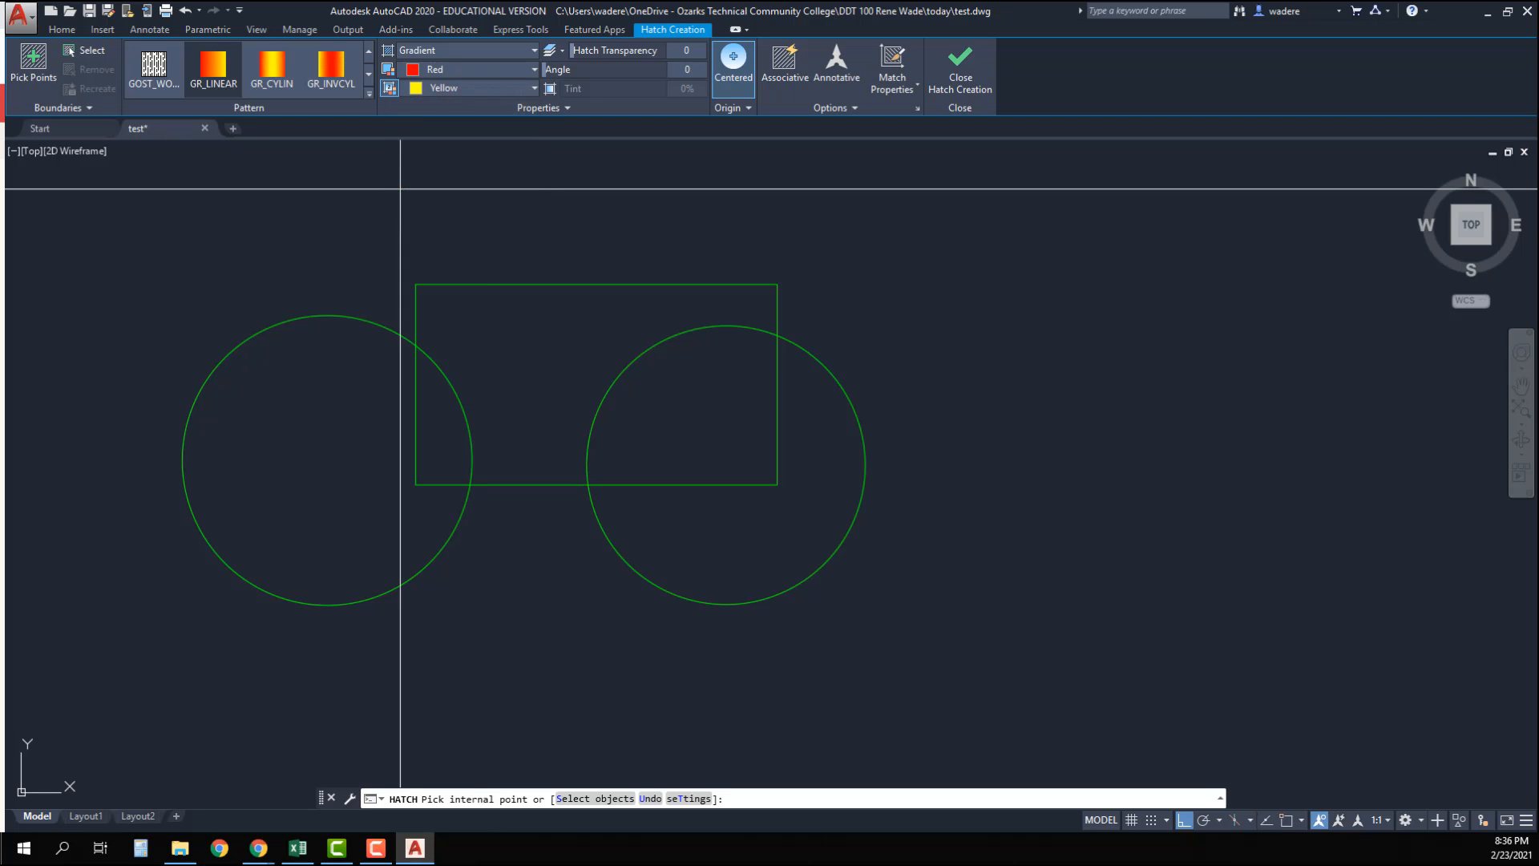
click(416, 89)
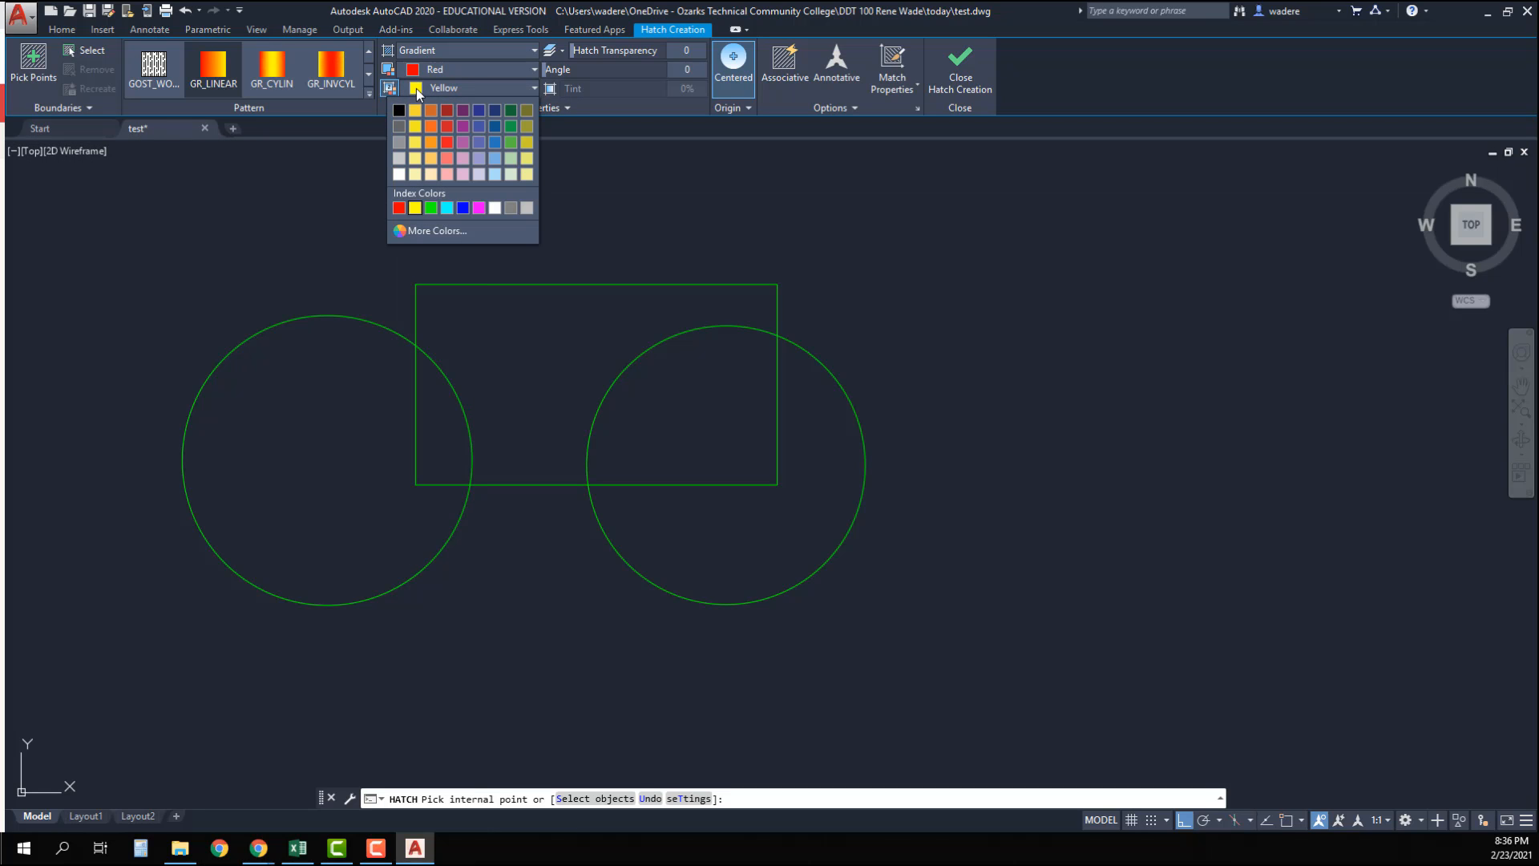
click(463, 126)
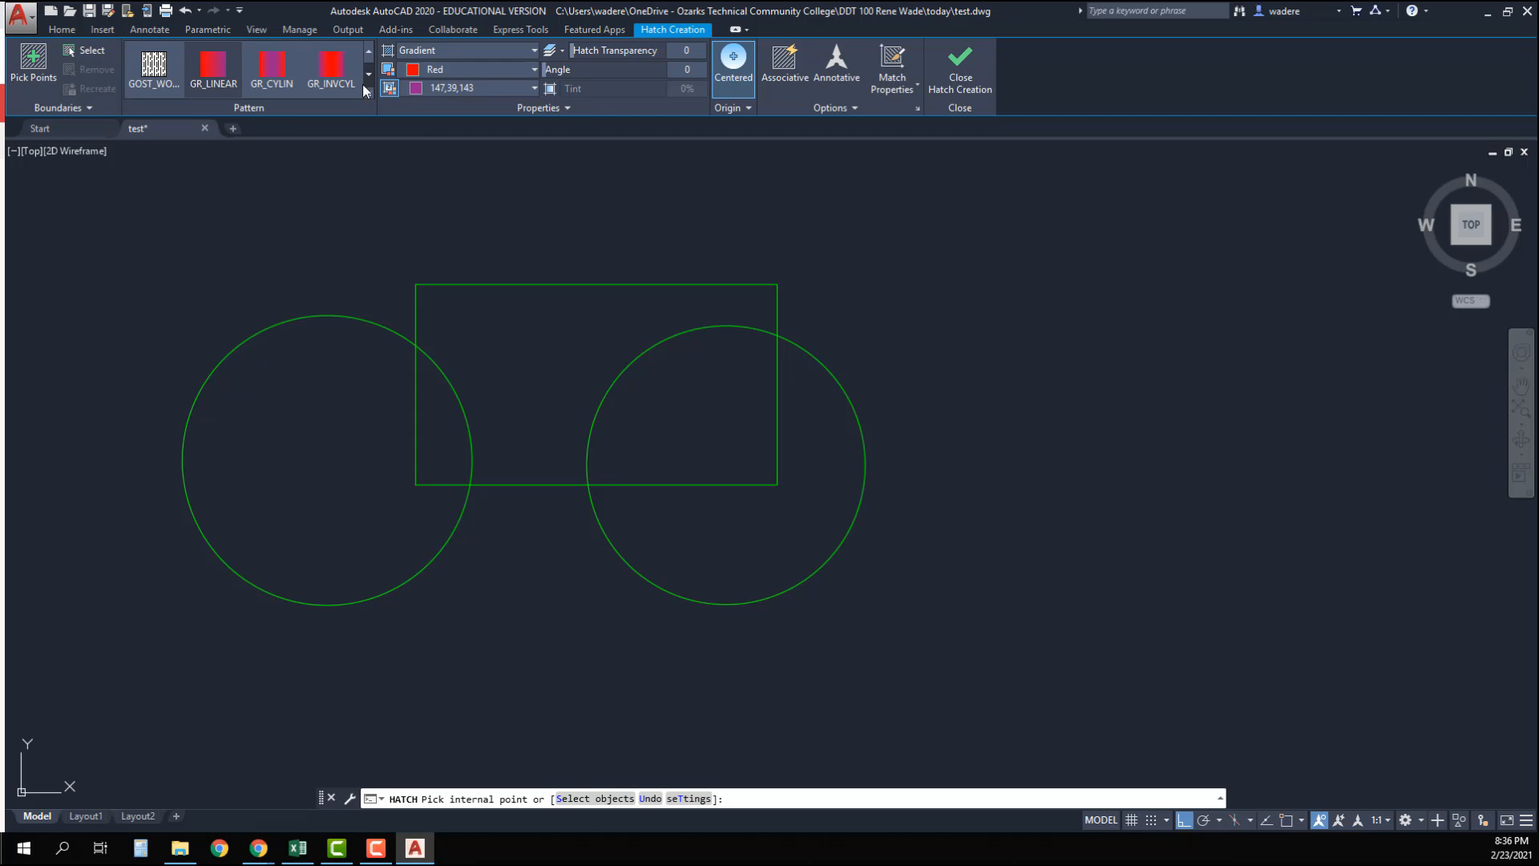
Step: Fill the left circle's overlap with the rectangle, change the gradient to GR_CYLIN, and add the rest of that circle
click(436, 429)
scroll(481, 457, up, 6)
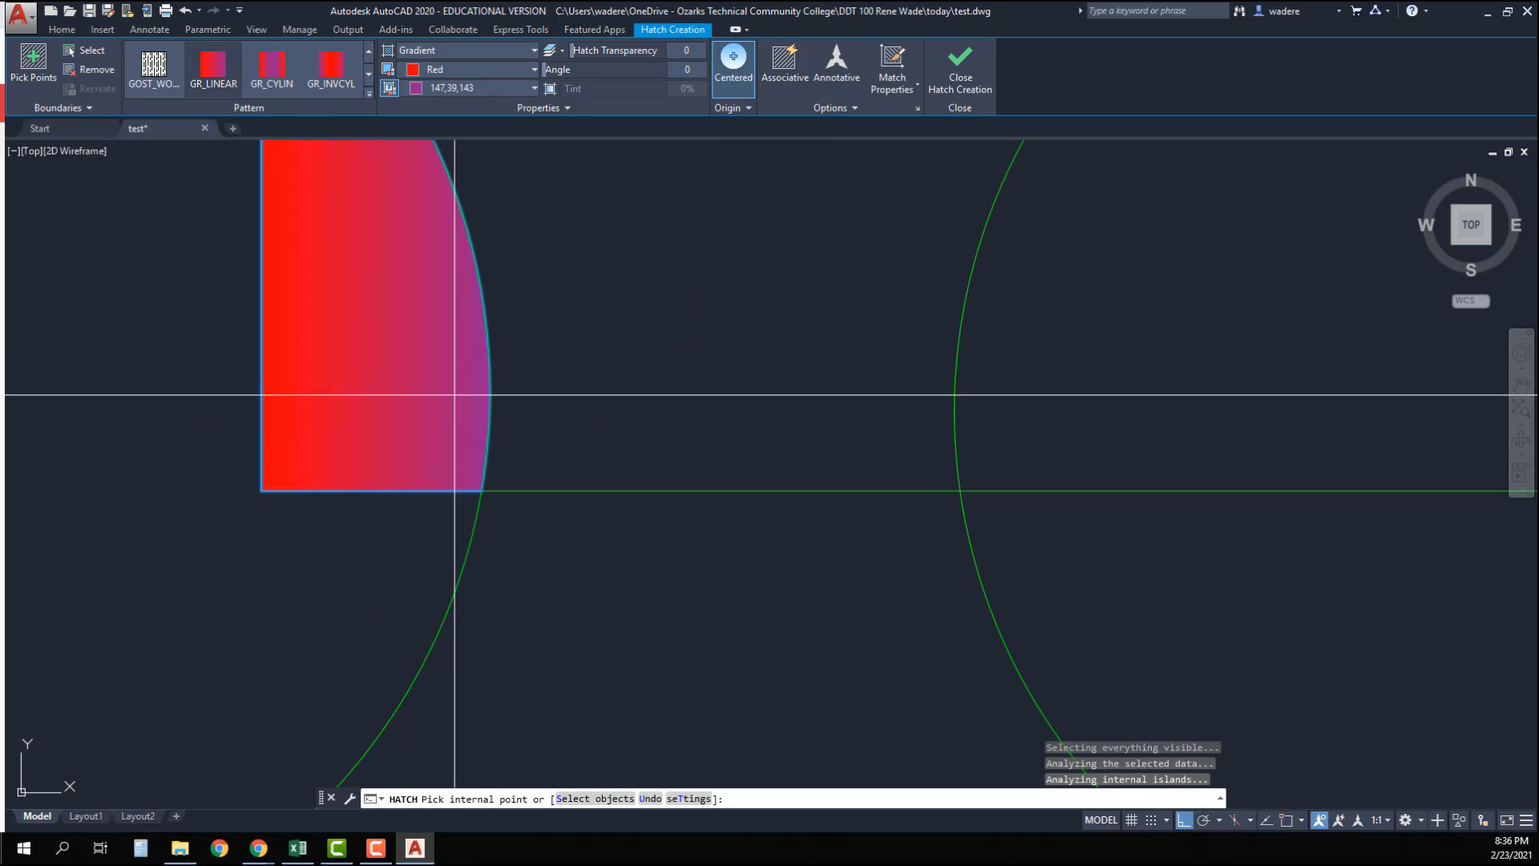
scroll(401, 368, down, 4)
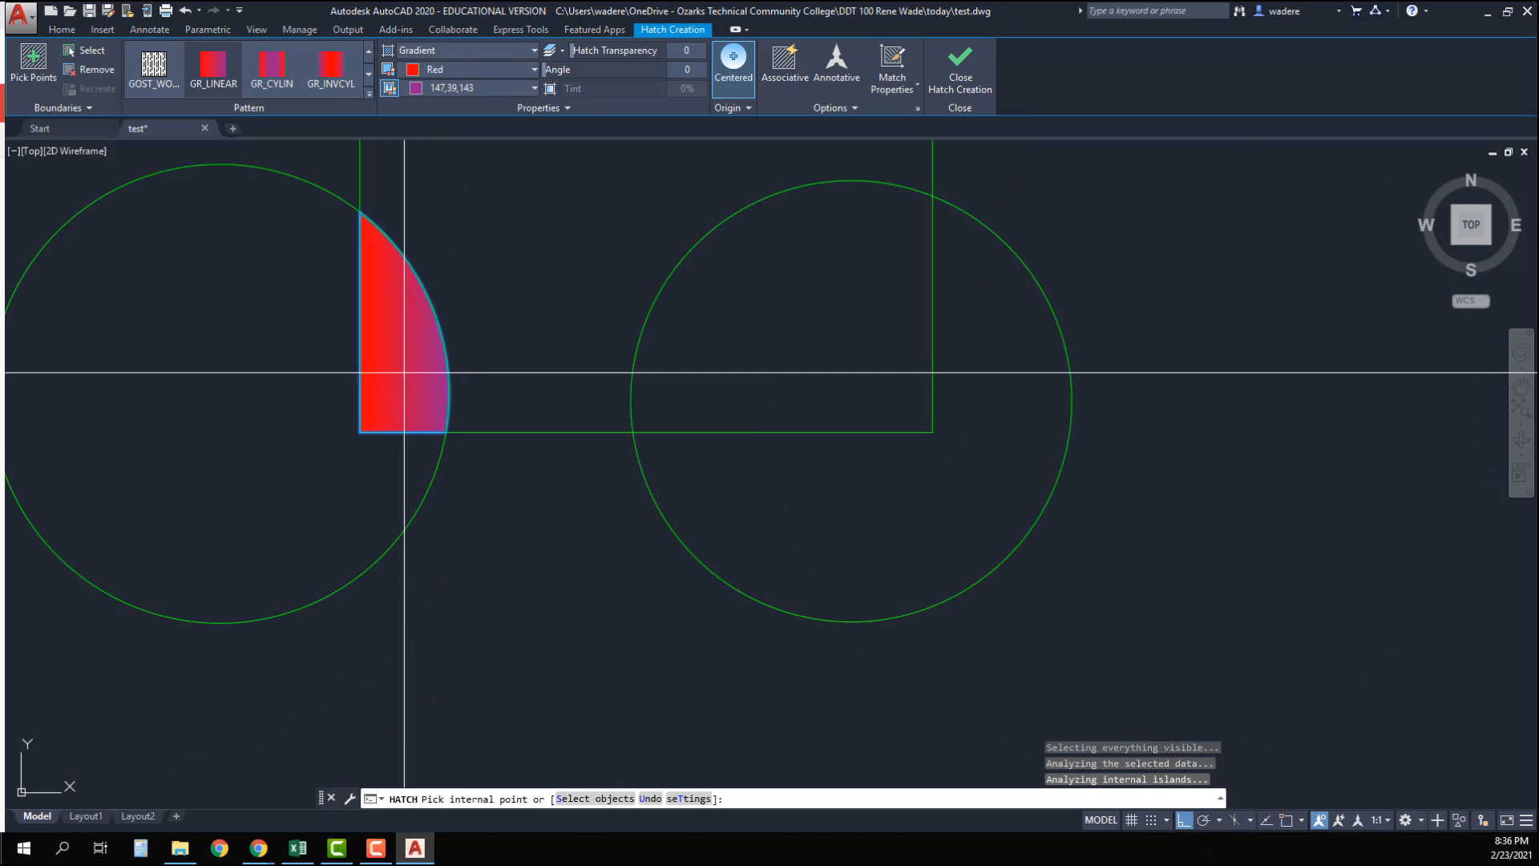
middle_drag(402, 368, 513, 435)
click(272, 65)
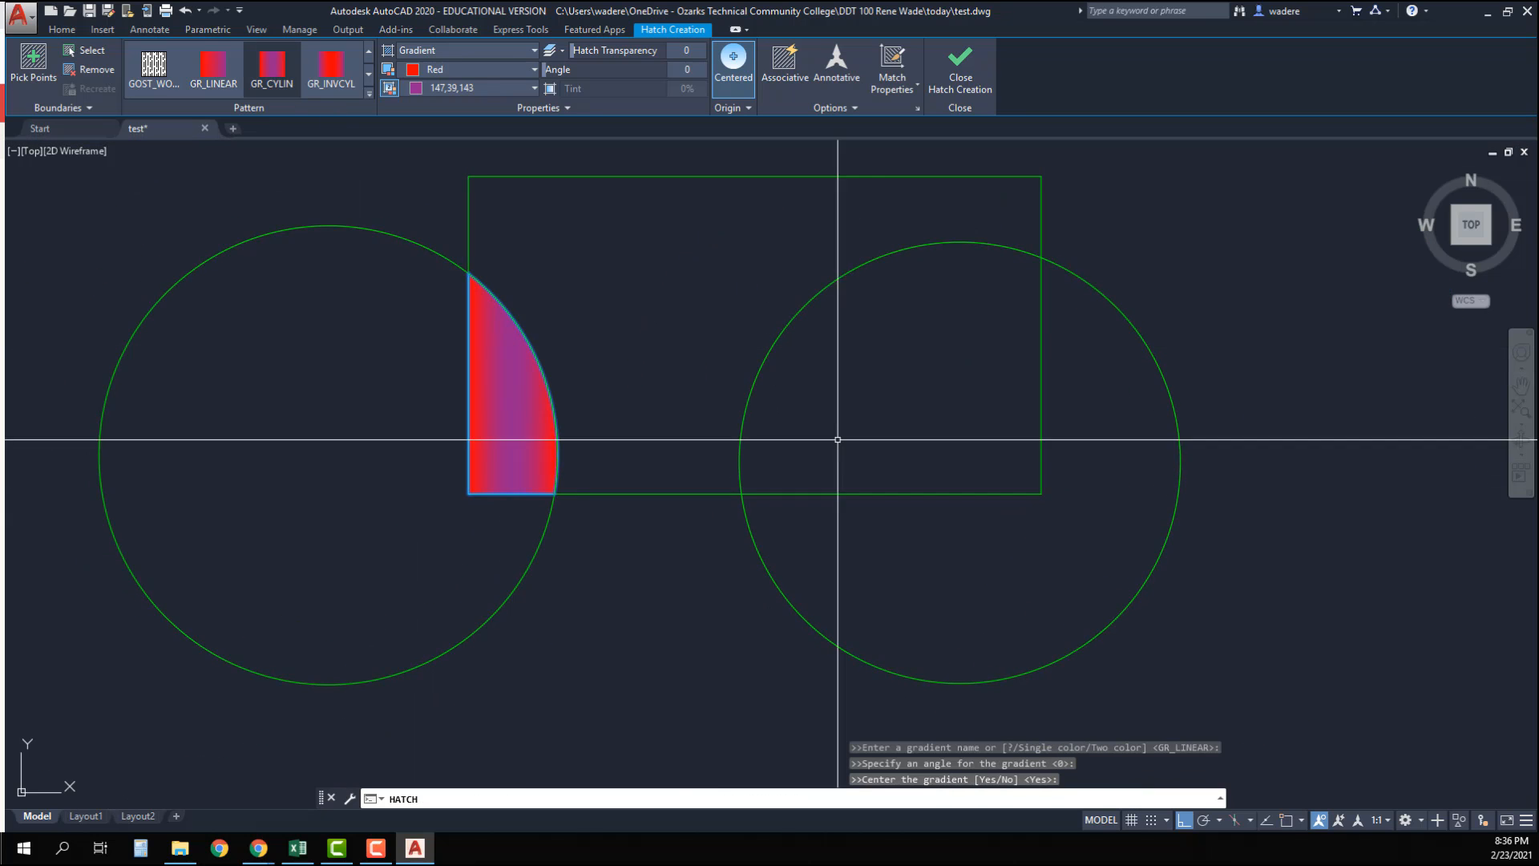
click(368, 441)
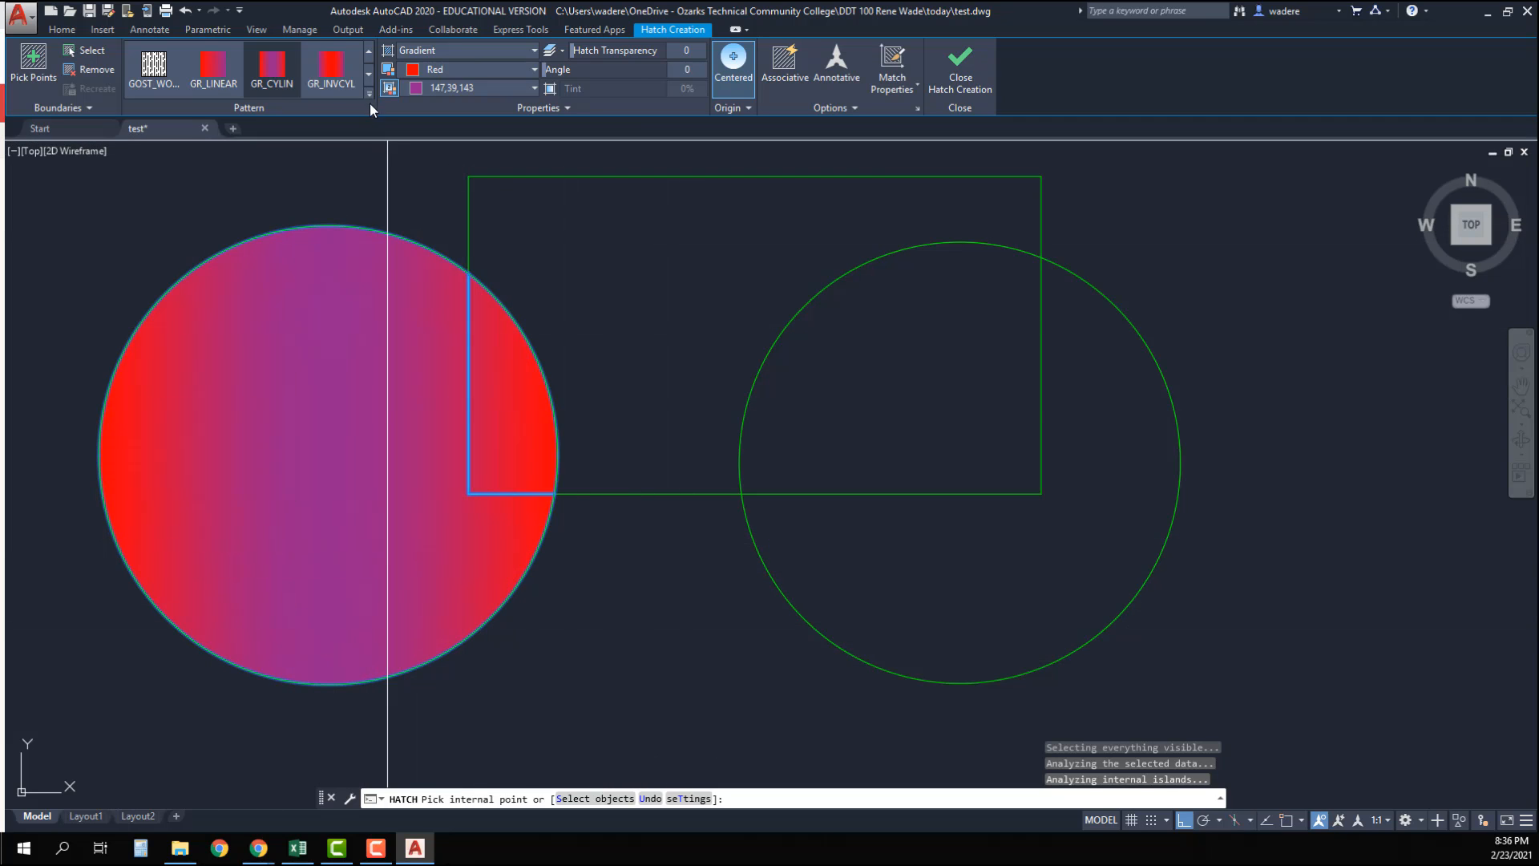
Step: Change the gradient to GR_SPHER, add the right circle's overlap with the rectangle, and finish the hatch
click(332, 67)
click(368, 75)
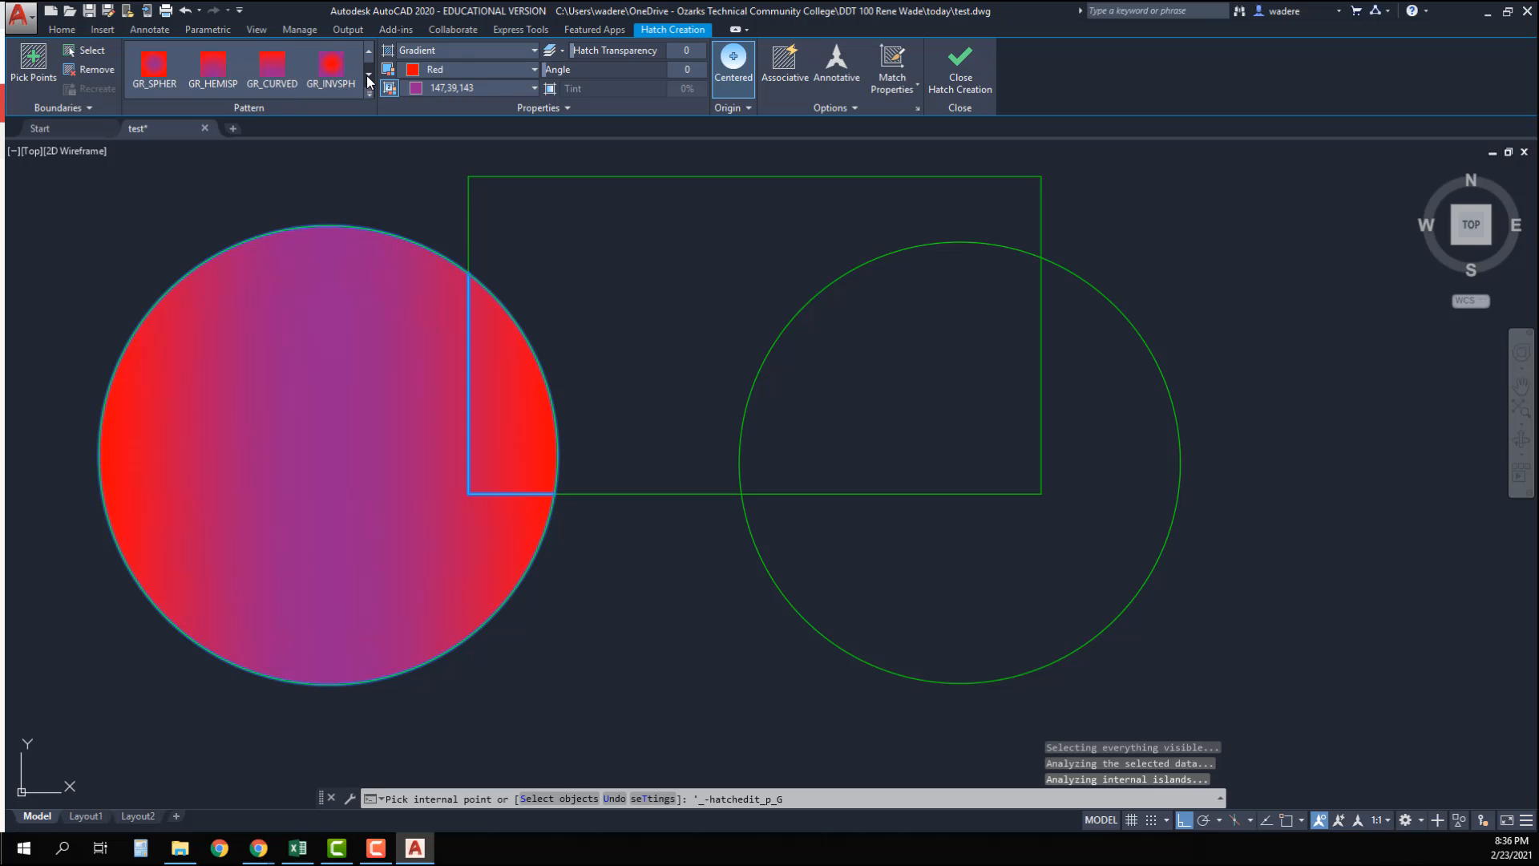
click(151, 65)
click(847, 341)
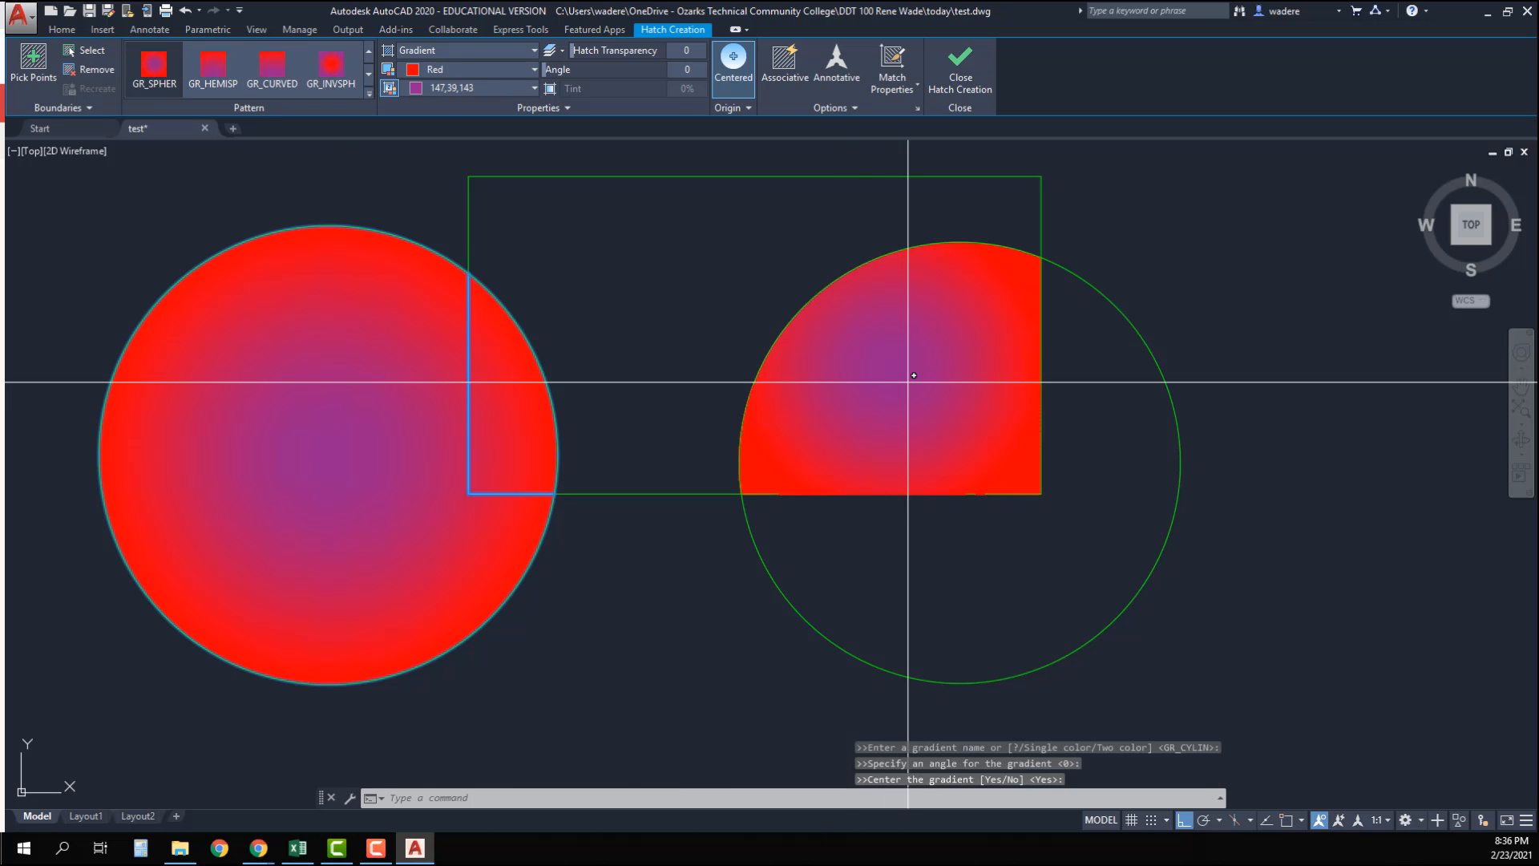
right_click(915, 399)
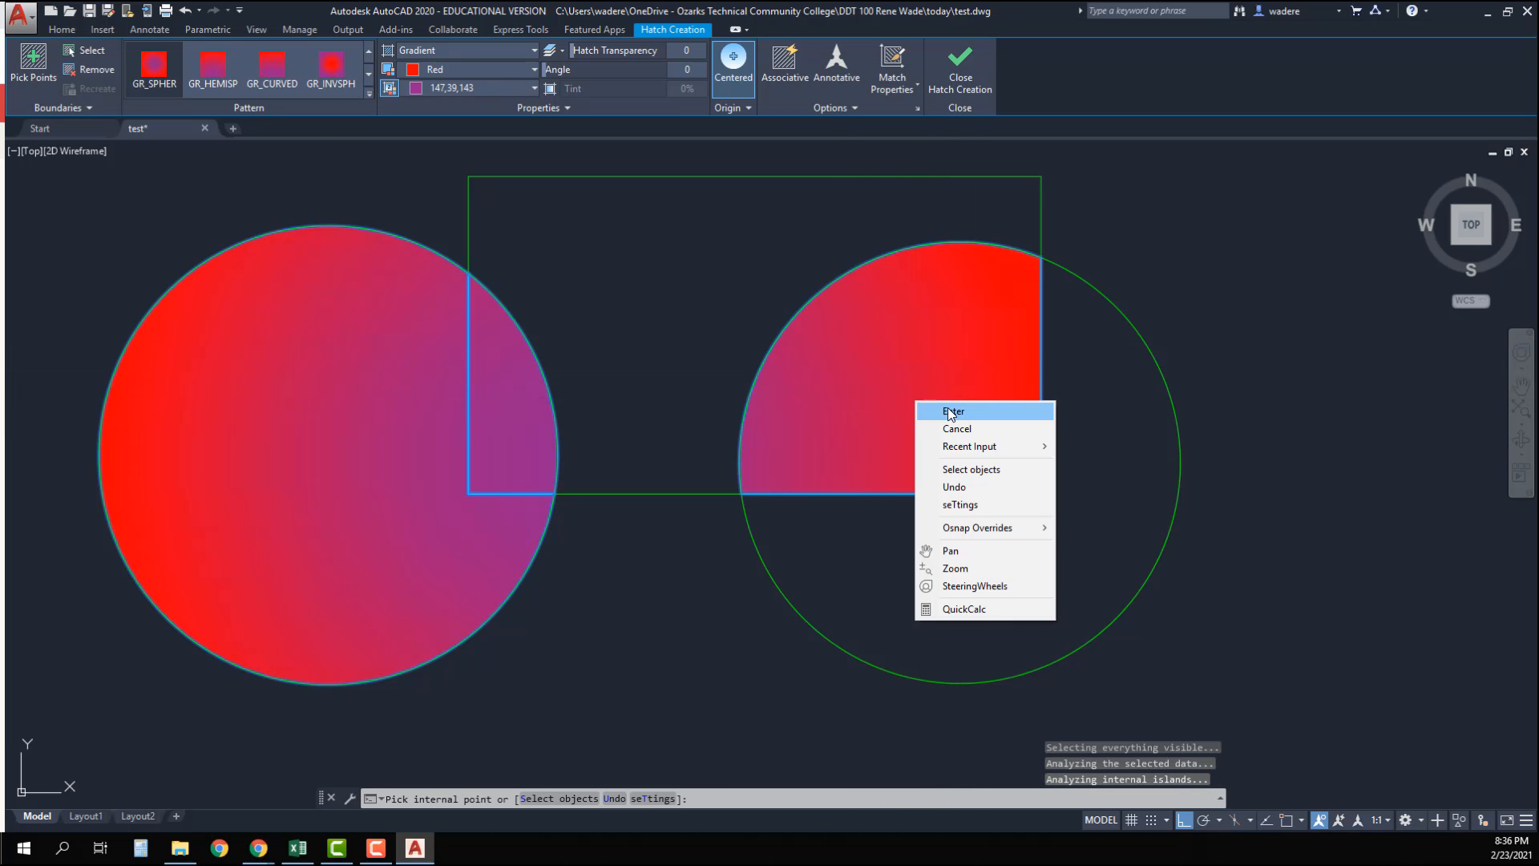
click(949, 410)
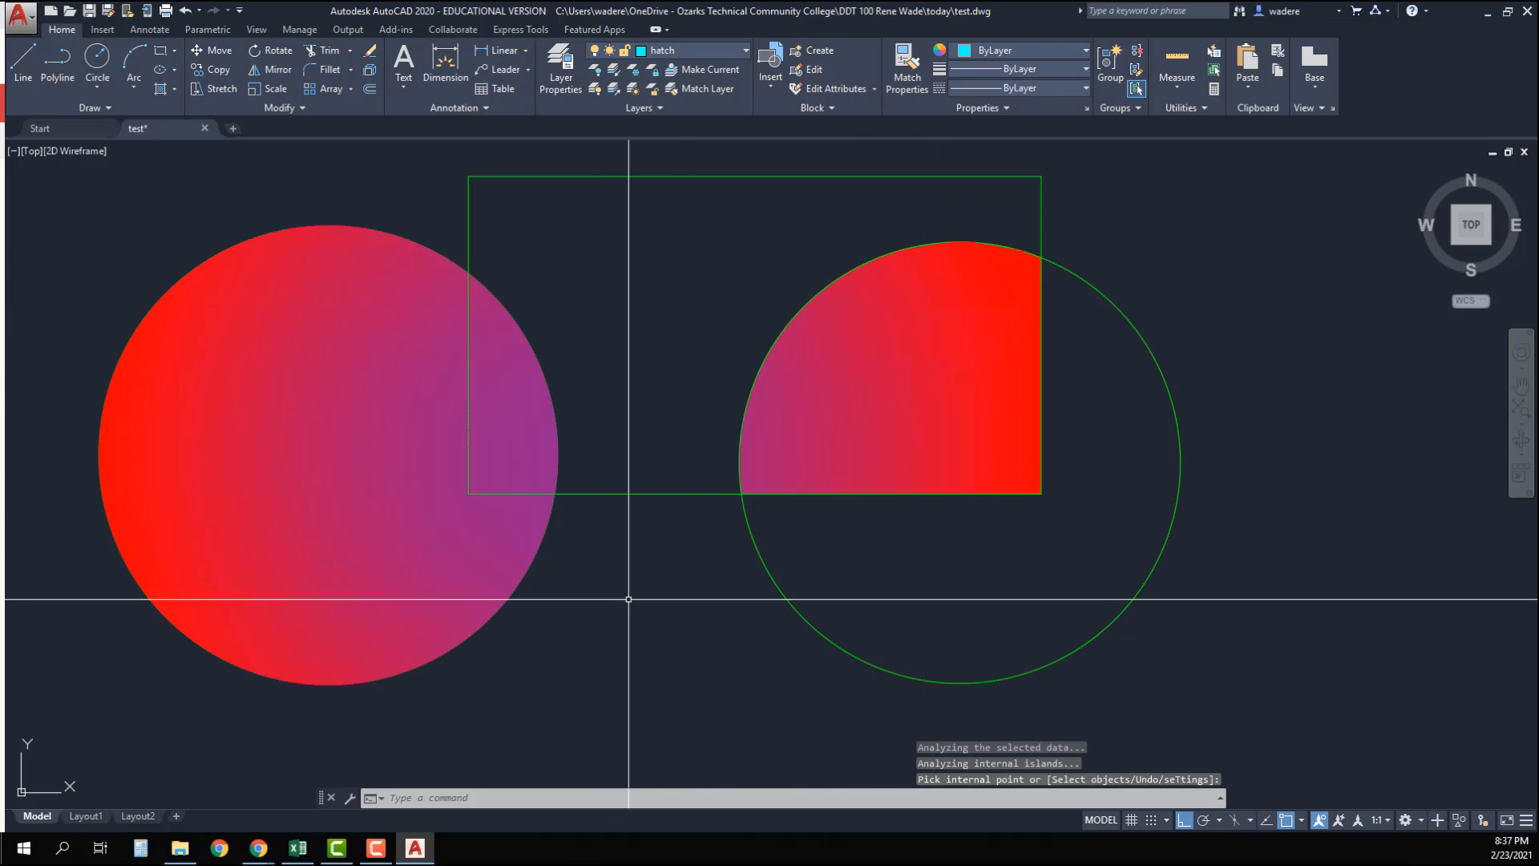
Step: Select the gradient hatch to examine which filled areas belong to it, and clear the selection
scroll(617, 569, down, 5)
middle_drag(618, 569, 577, 543)
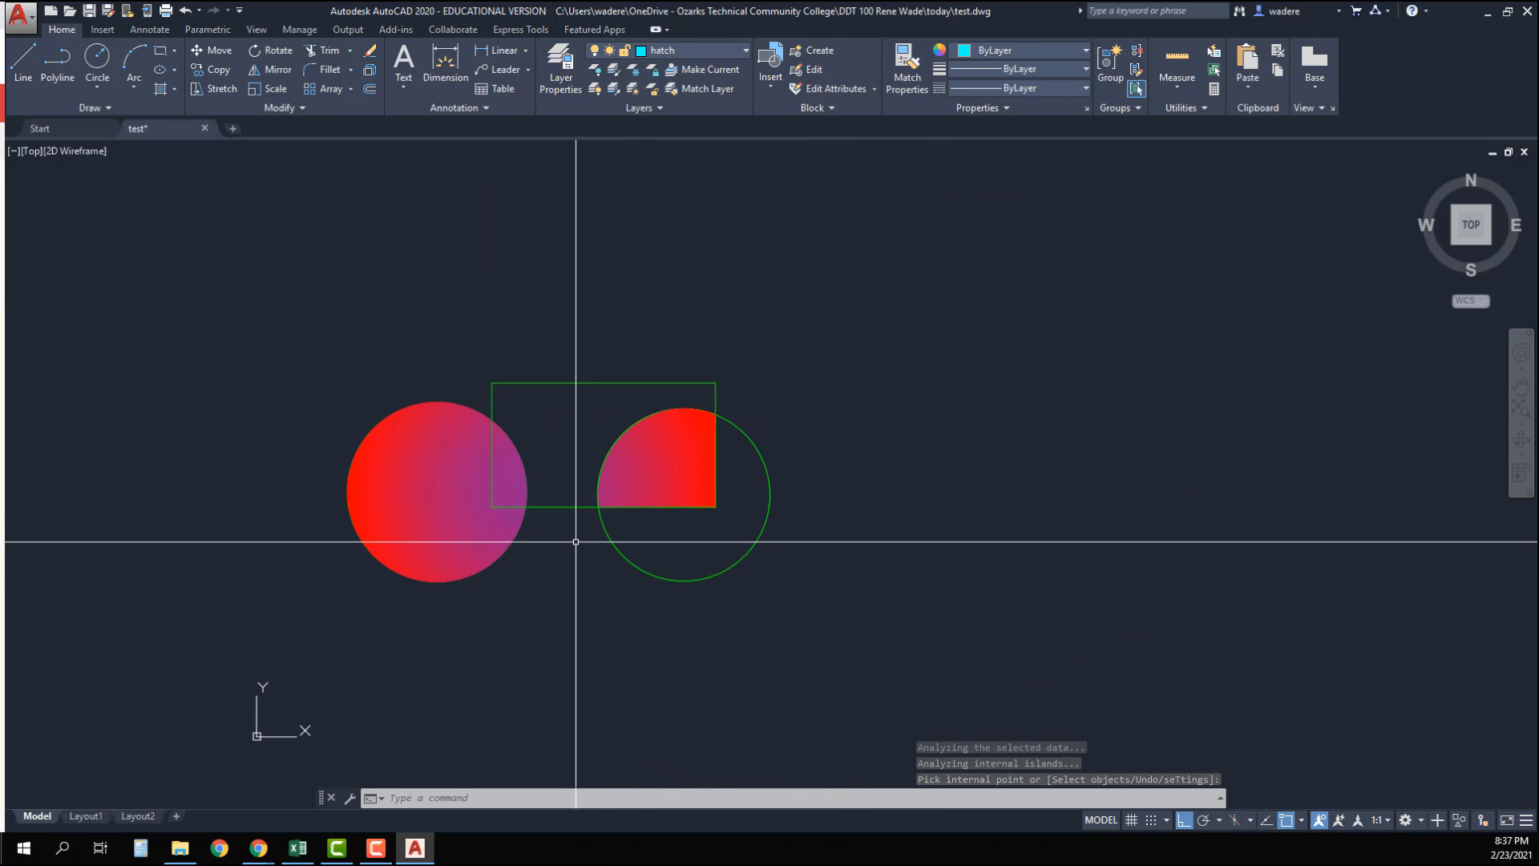
key(Escape)
key(Escape)
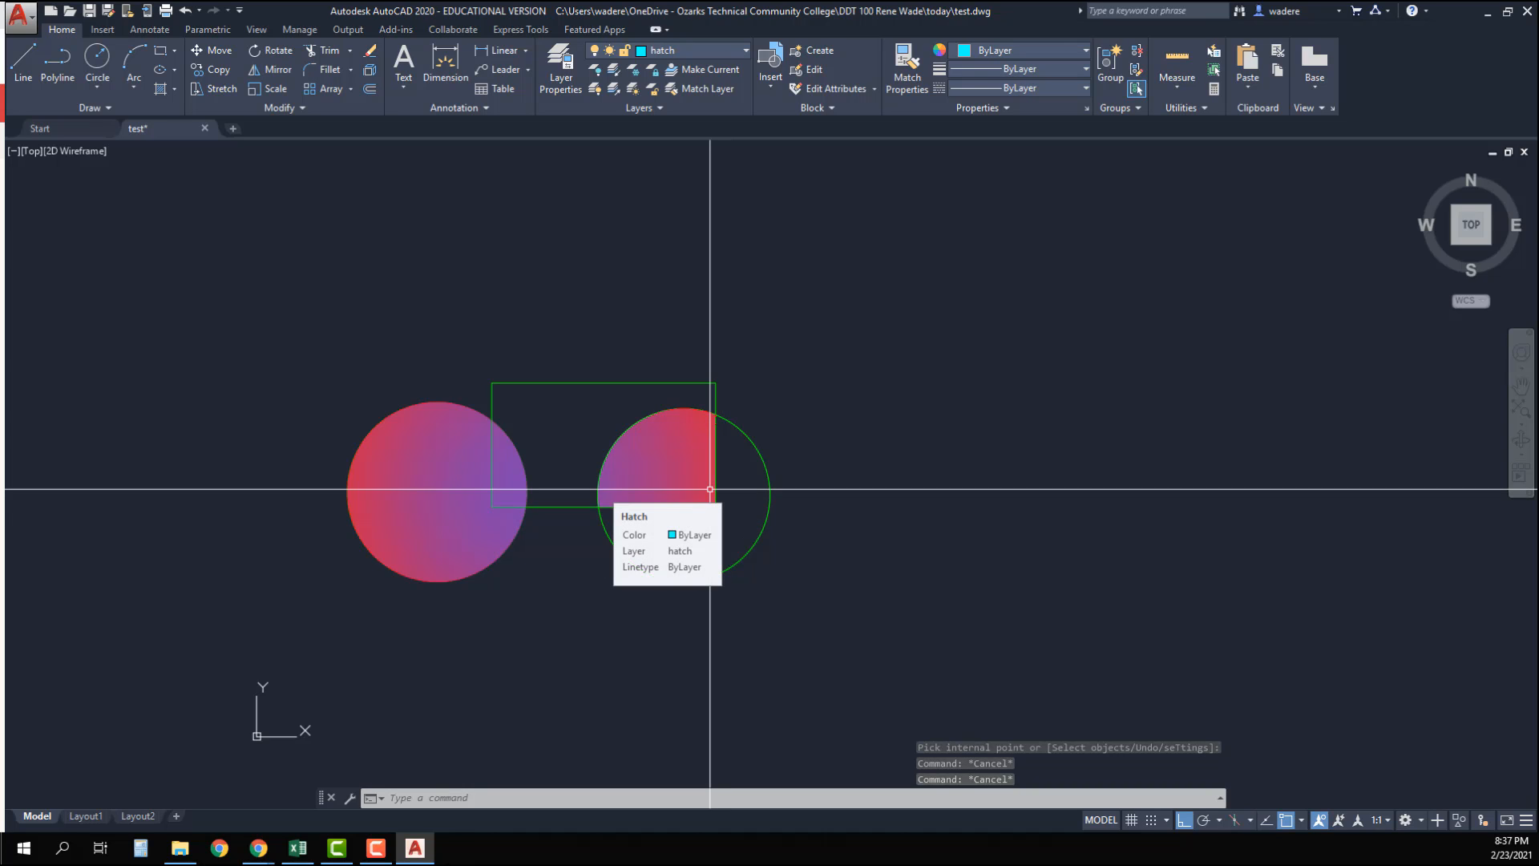
click(677, 447)
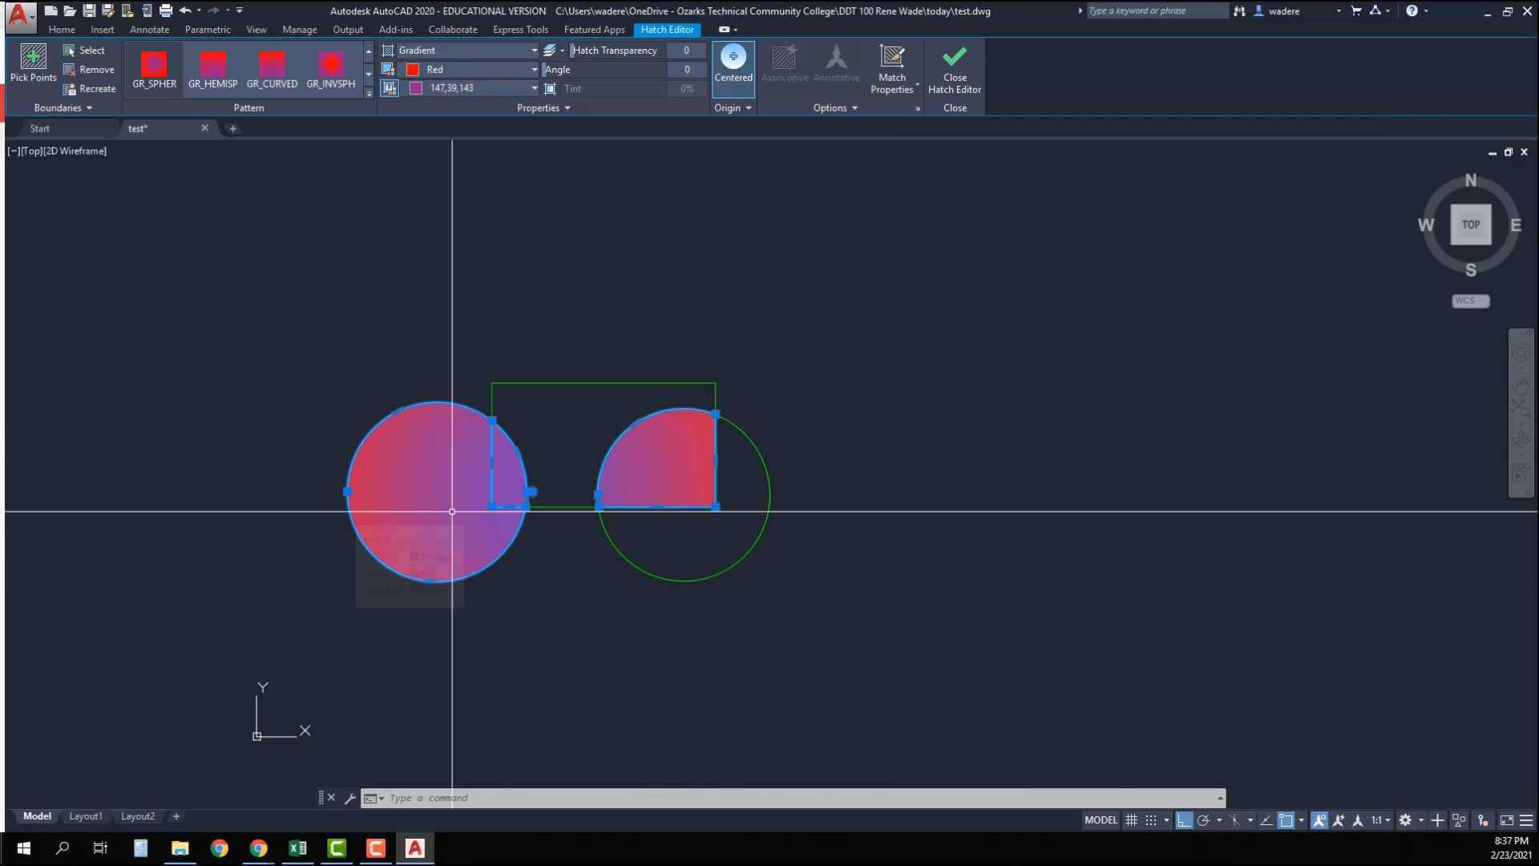
click(63, 30)
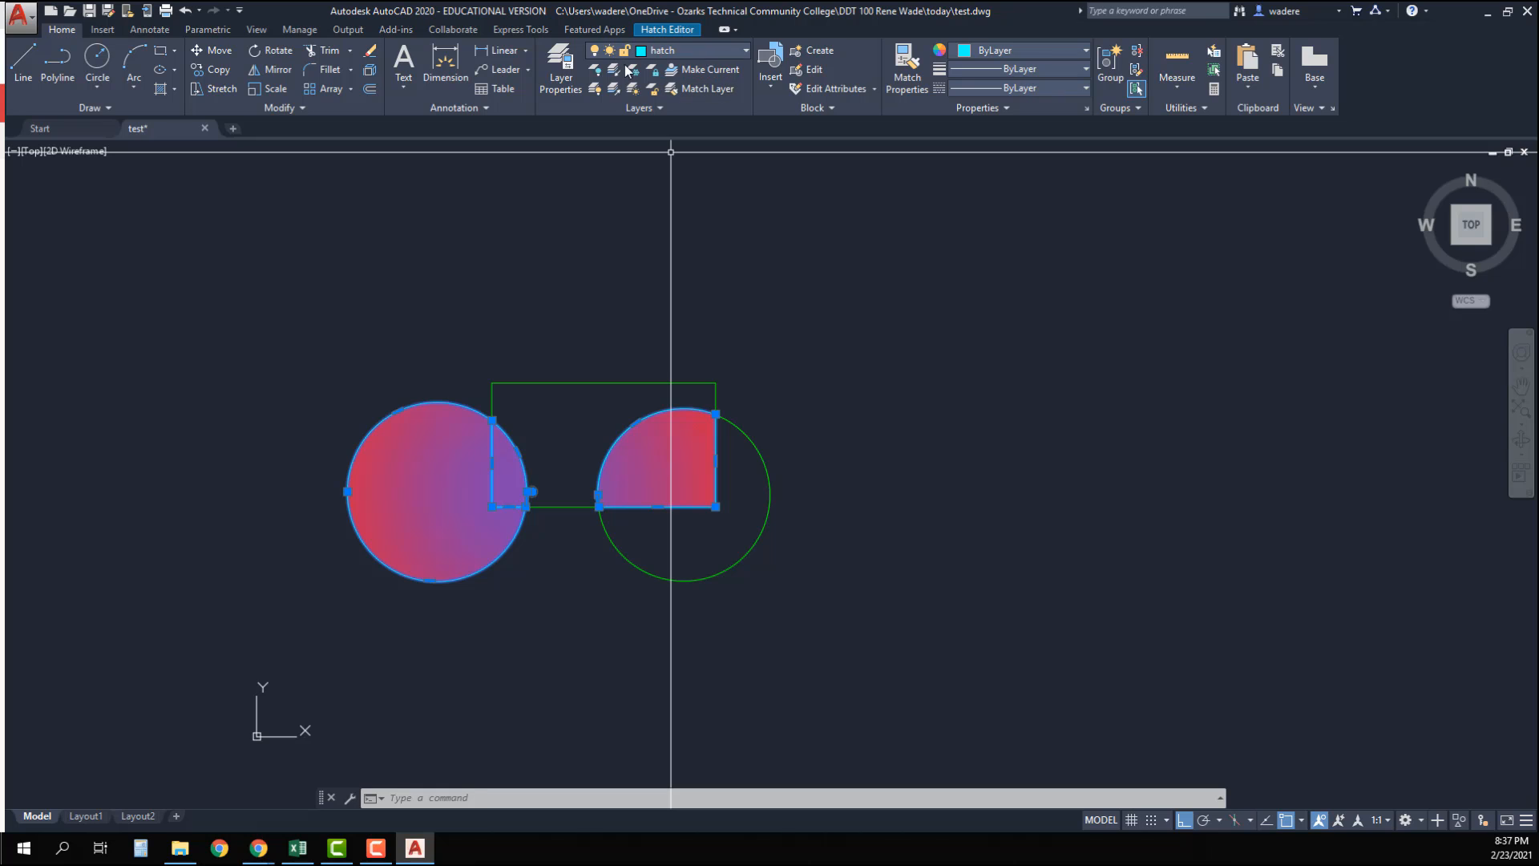
key(Escape)
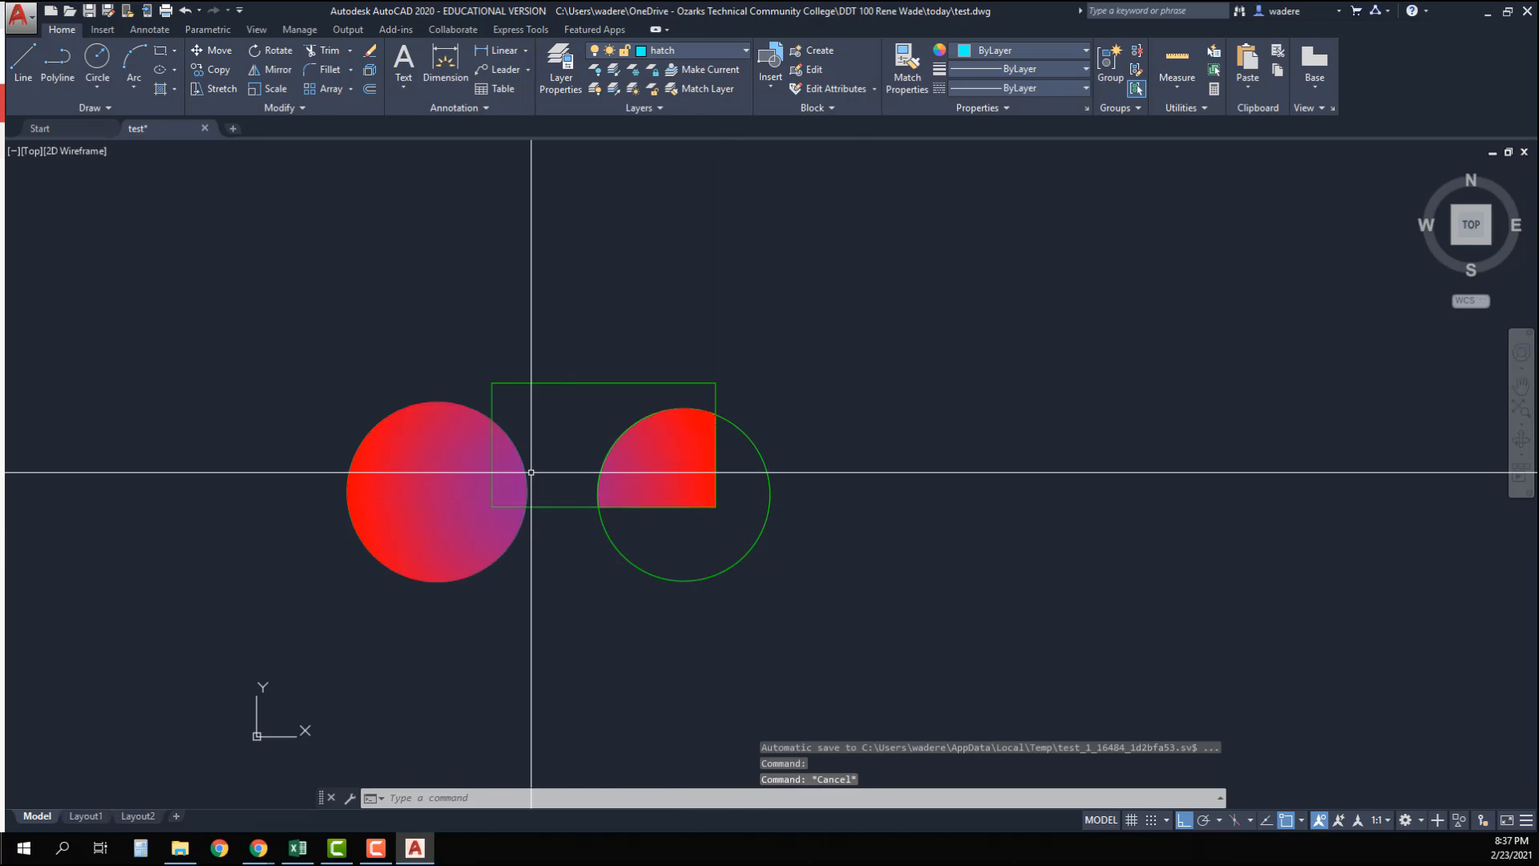
scroll(555, 466, up, 4)
middle_drag(556, 466, 570, 398)
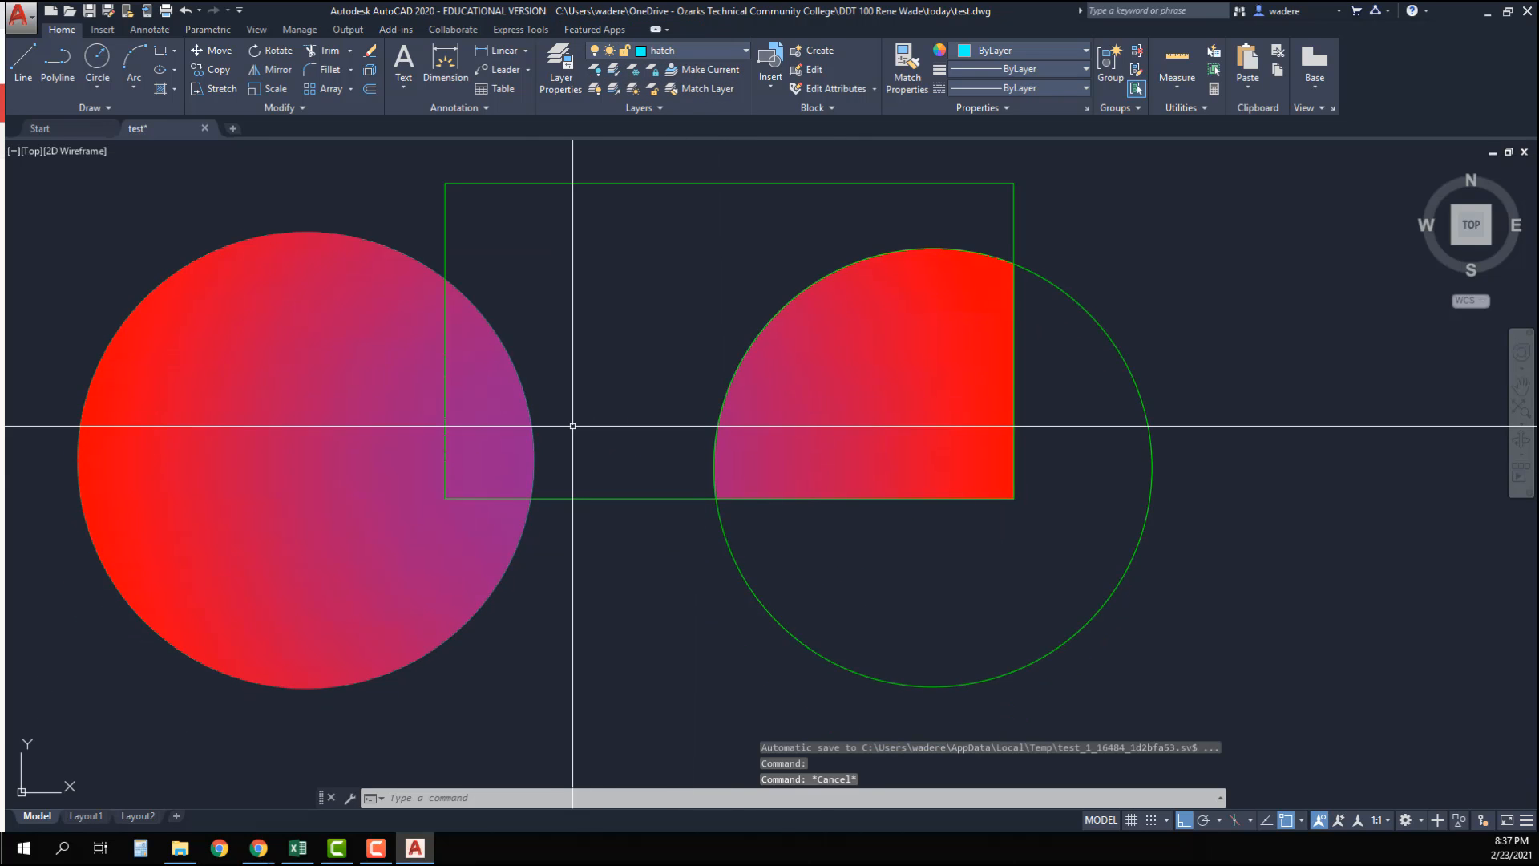
scroll(371, 233, down, 5)
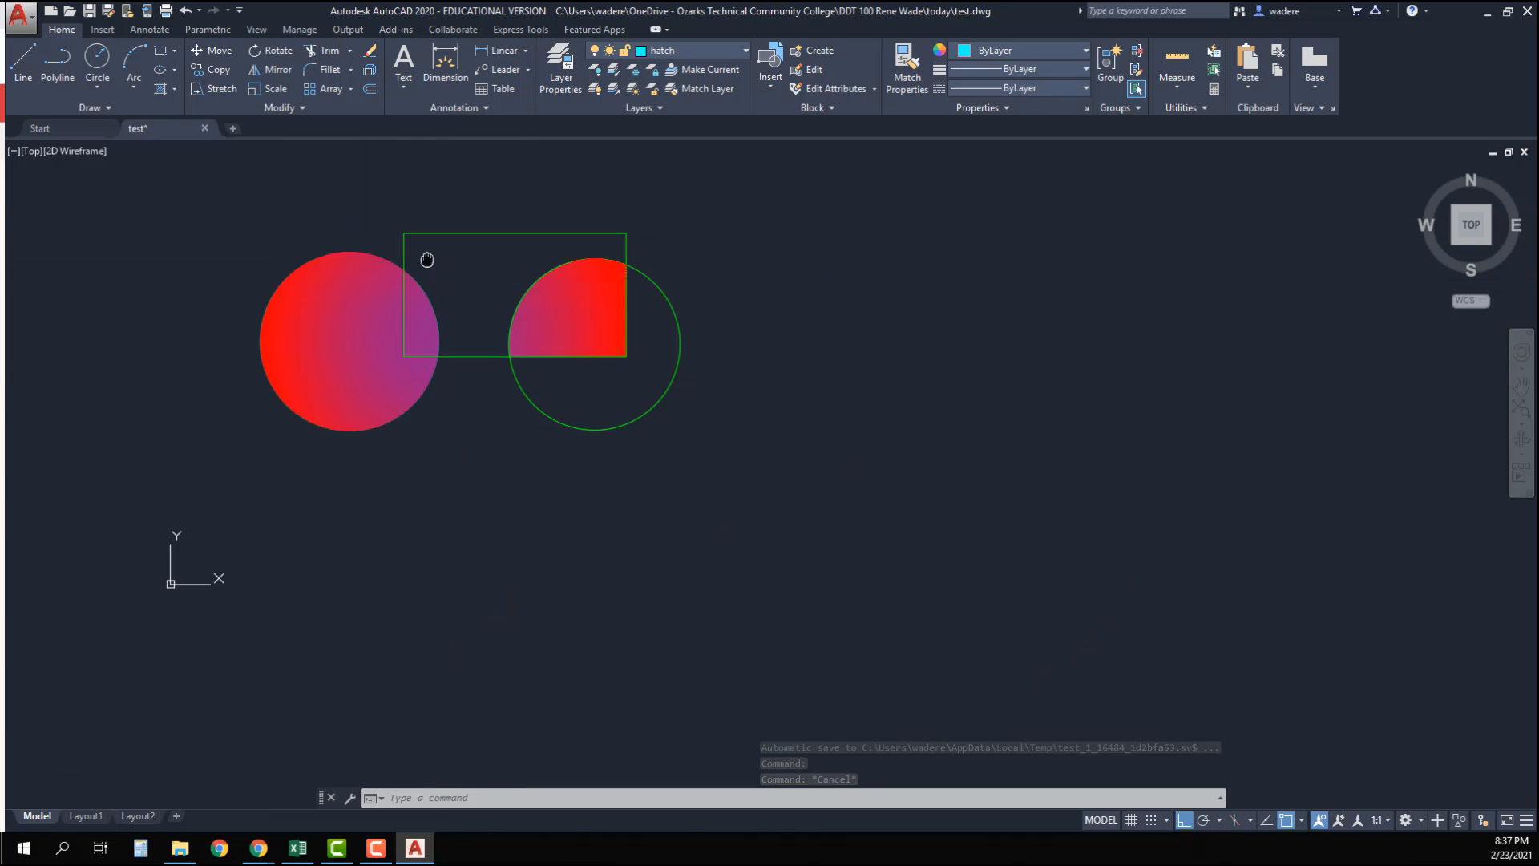
middle_drag(422, 251, 445, 326)
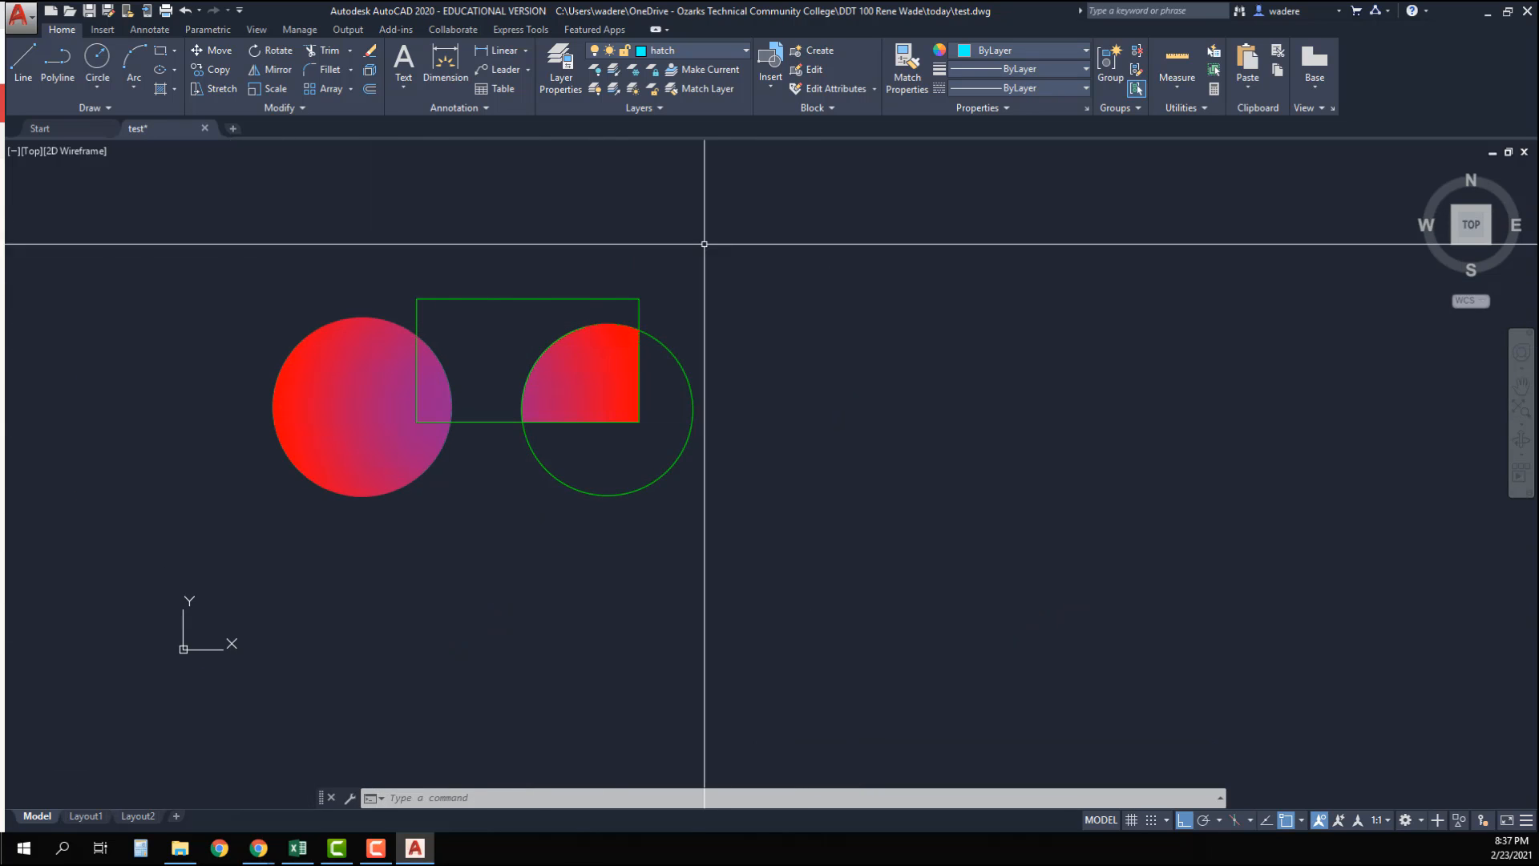
click(159, 90)
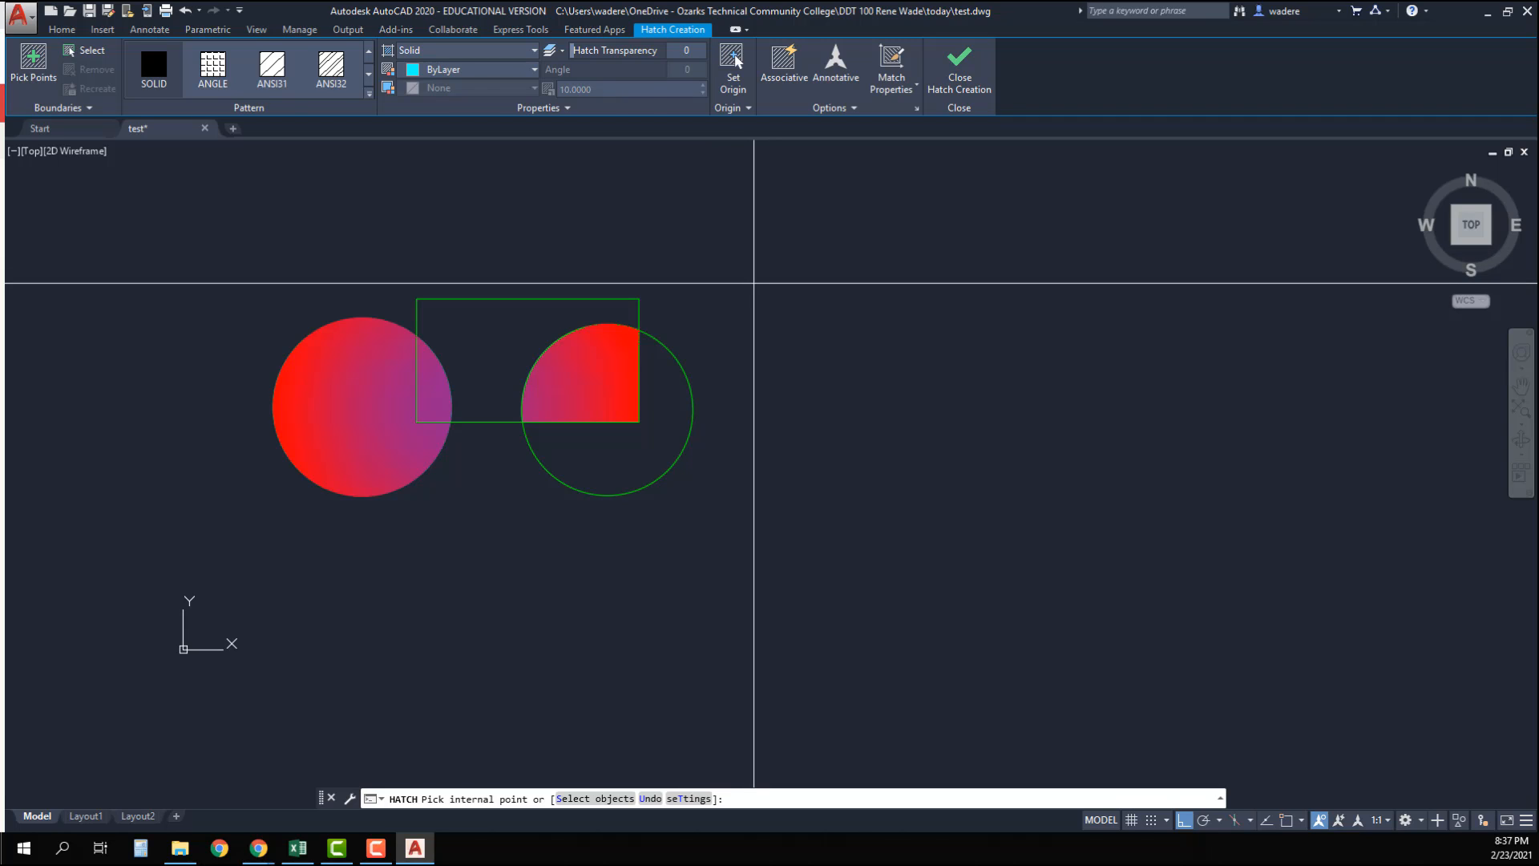
key(Escape)
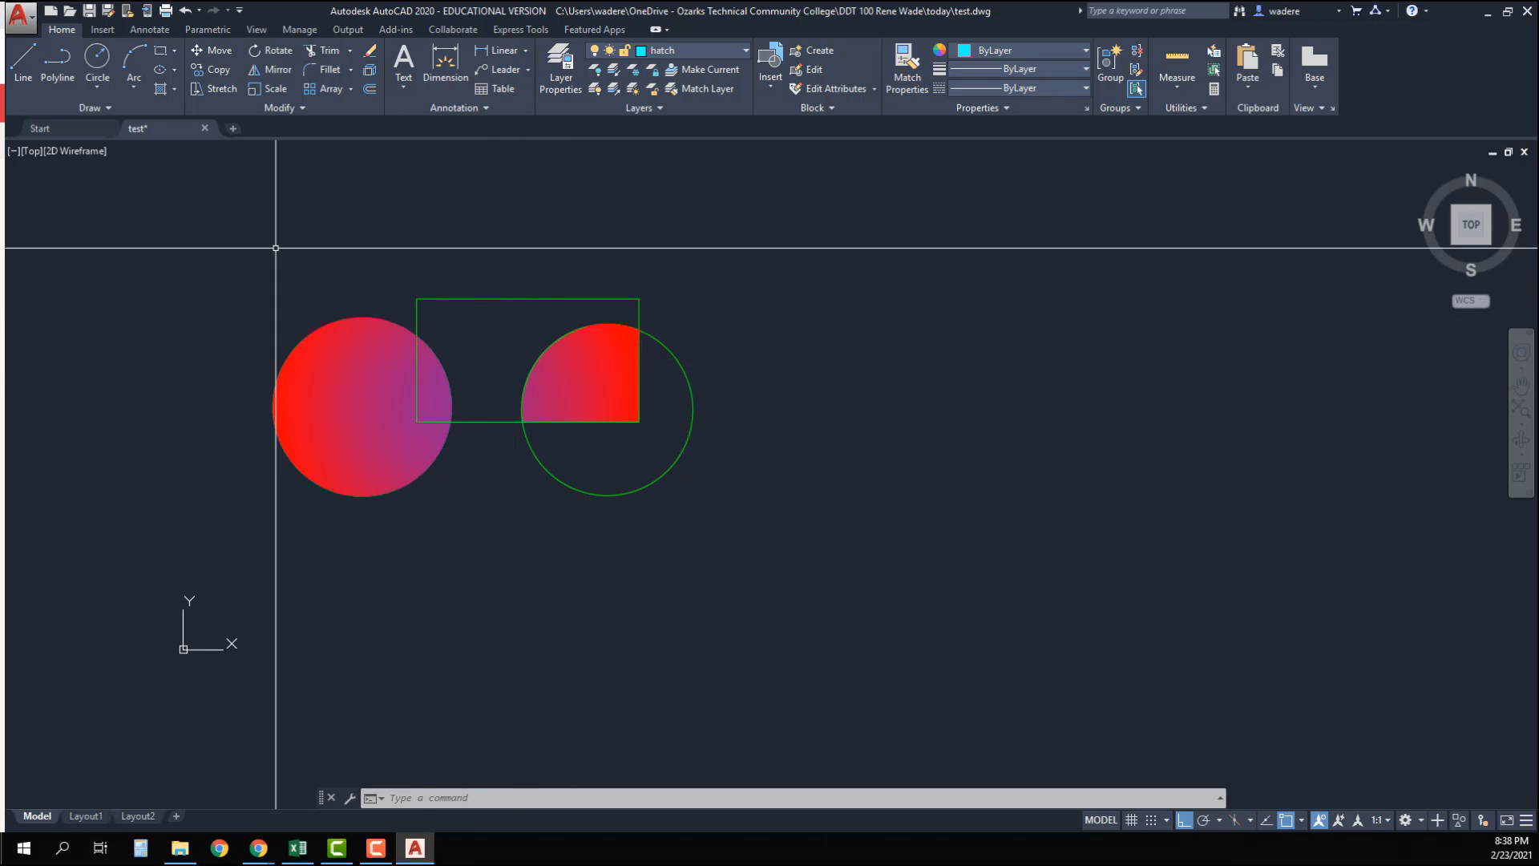
Step: Draw a vertical line through the rectangle between the two circles, extending past both of its horizontal edges
click(23, 68)
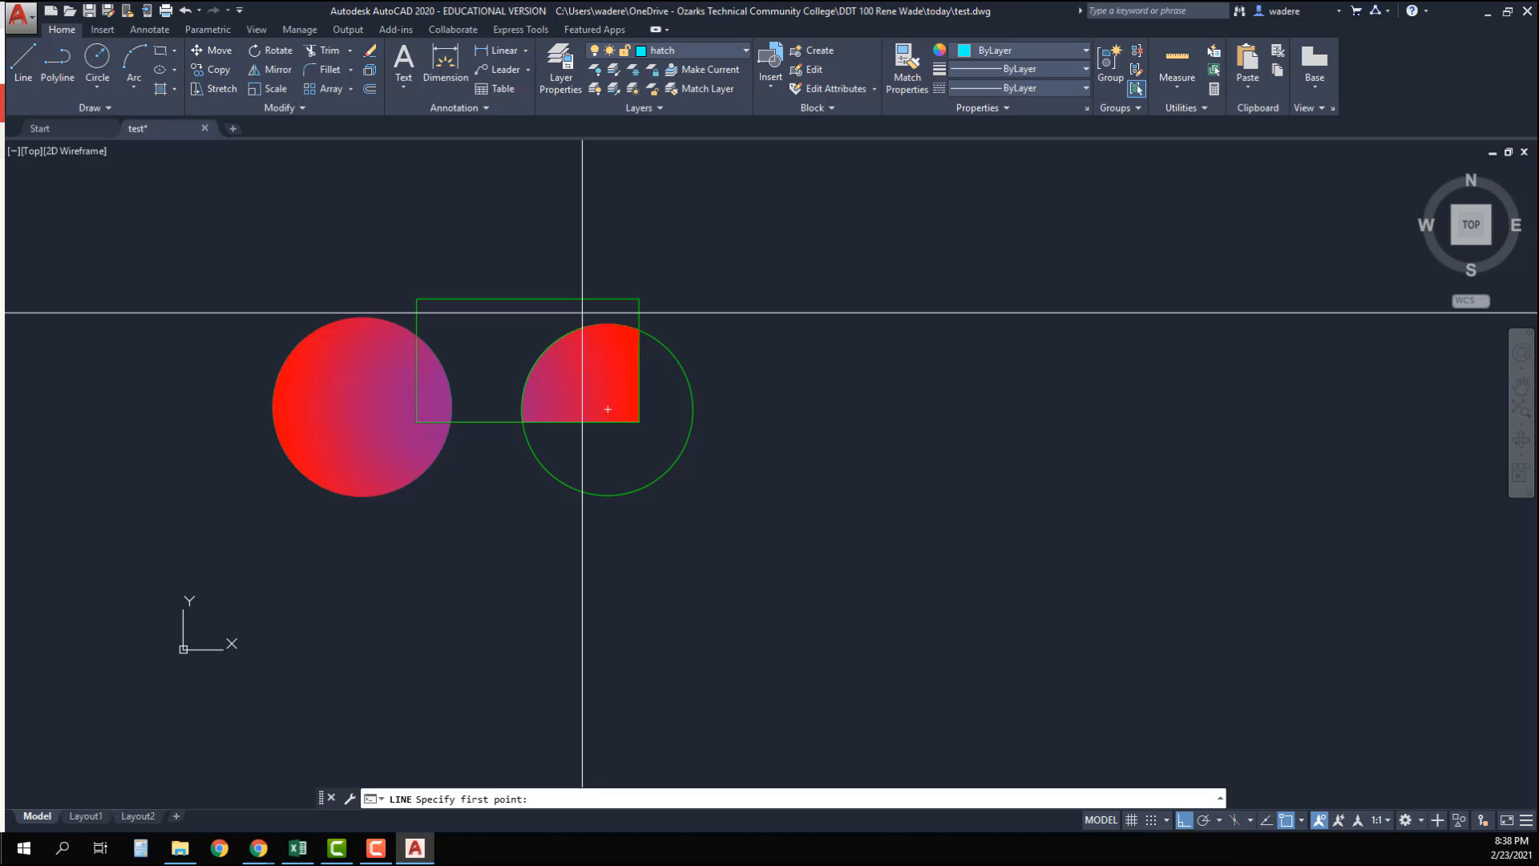
click(477, 235)
click(514, 546)
right_click(603, 547)
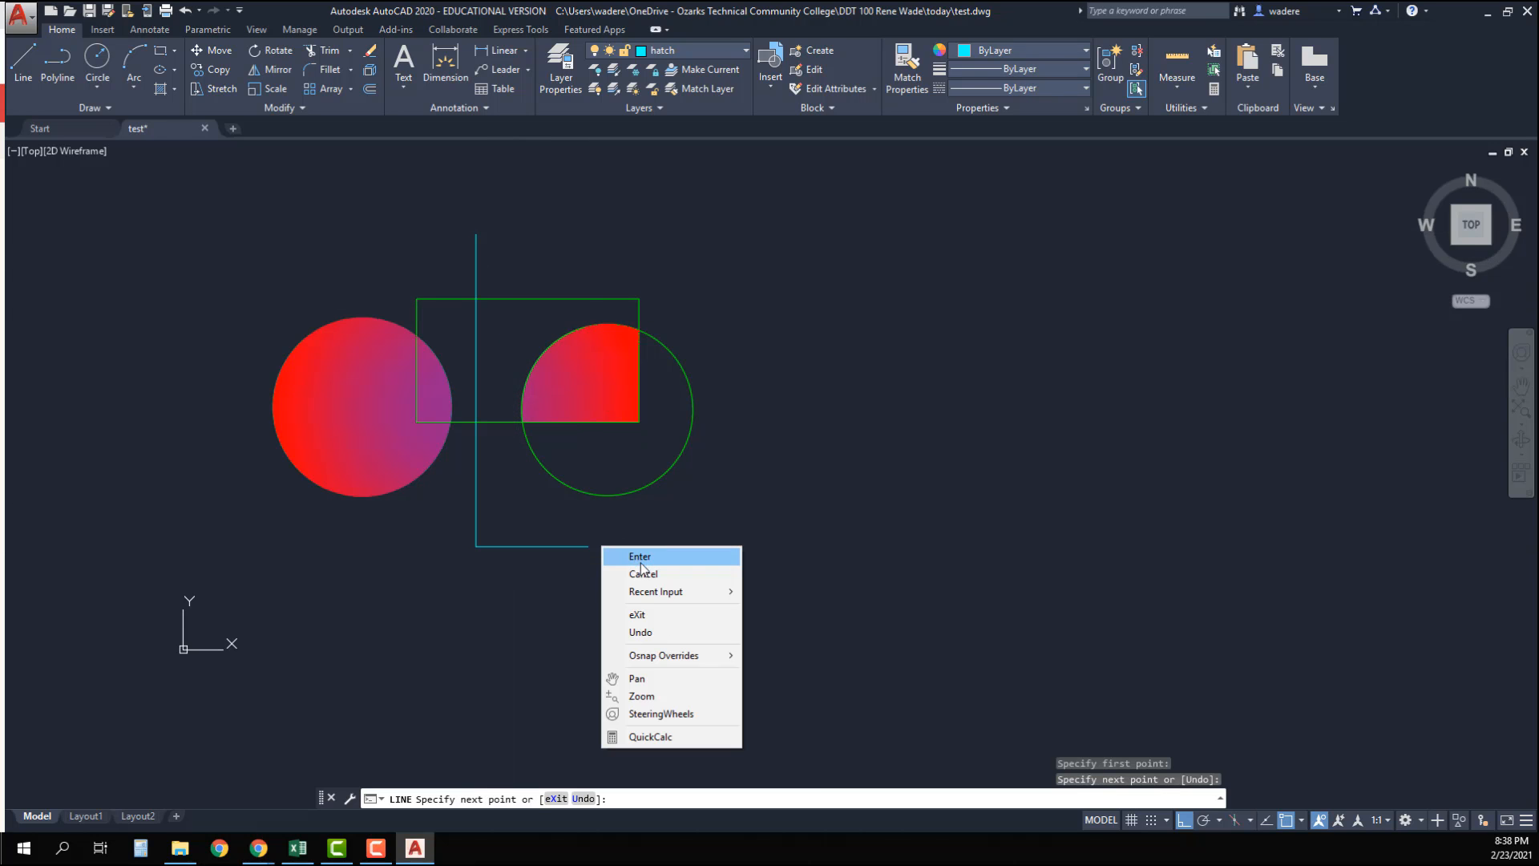
click(639, 558)
Step: With ortho off, draw a diagonal line from above the left circle across the rectangle to beyond the right circle's lower side
right_click(302, 234)
click(322, 233)
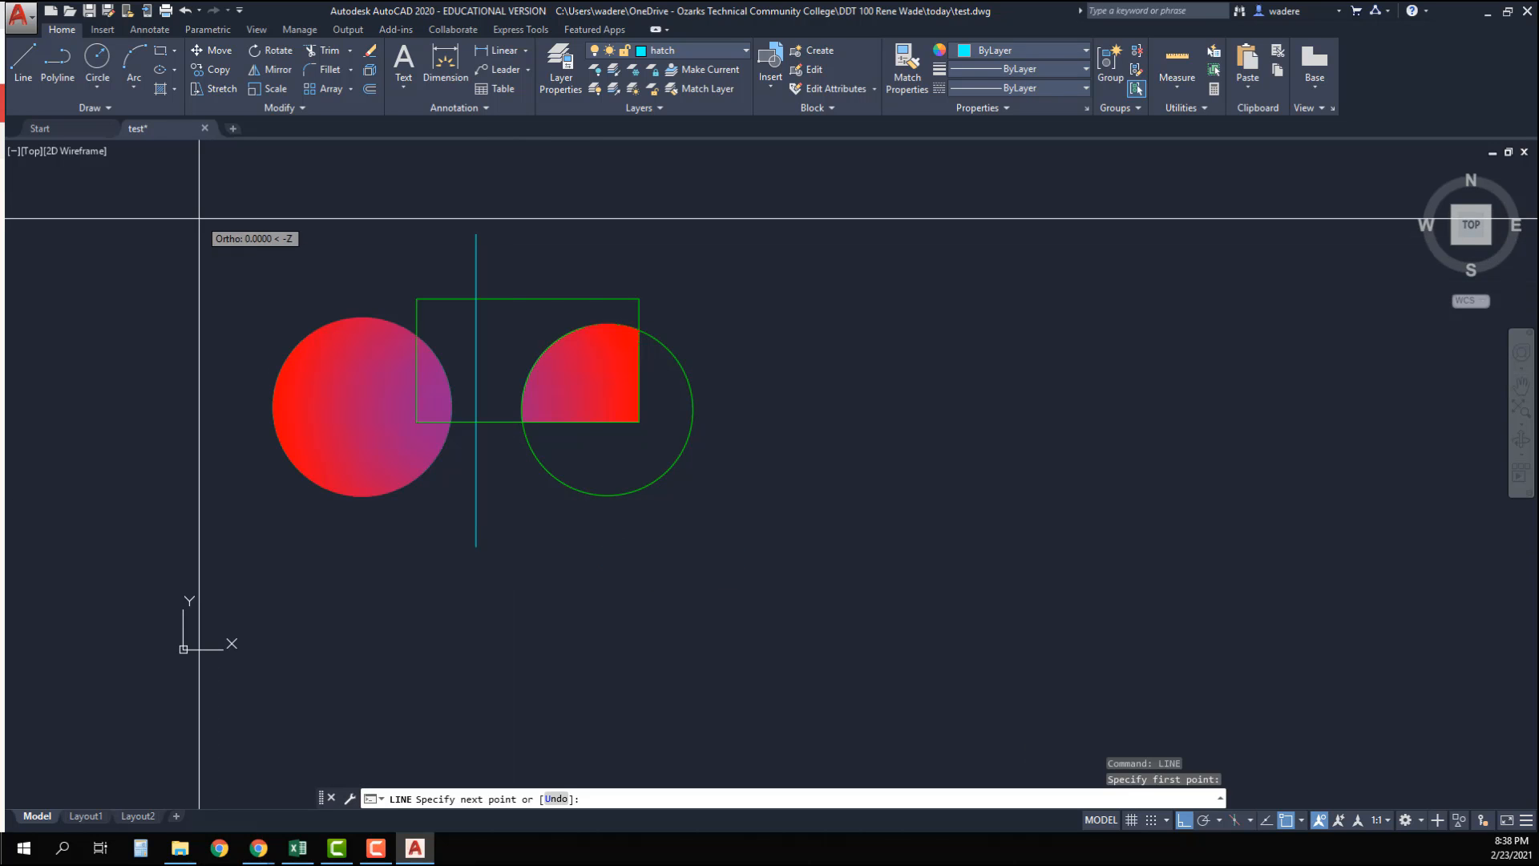
key(F7)
key(F7)
key(F8)
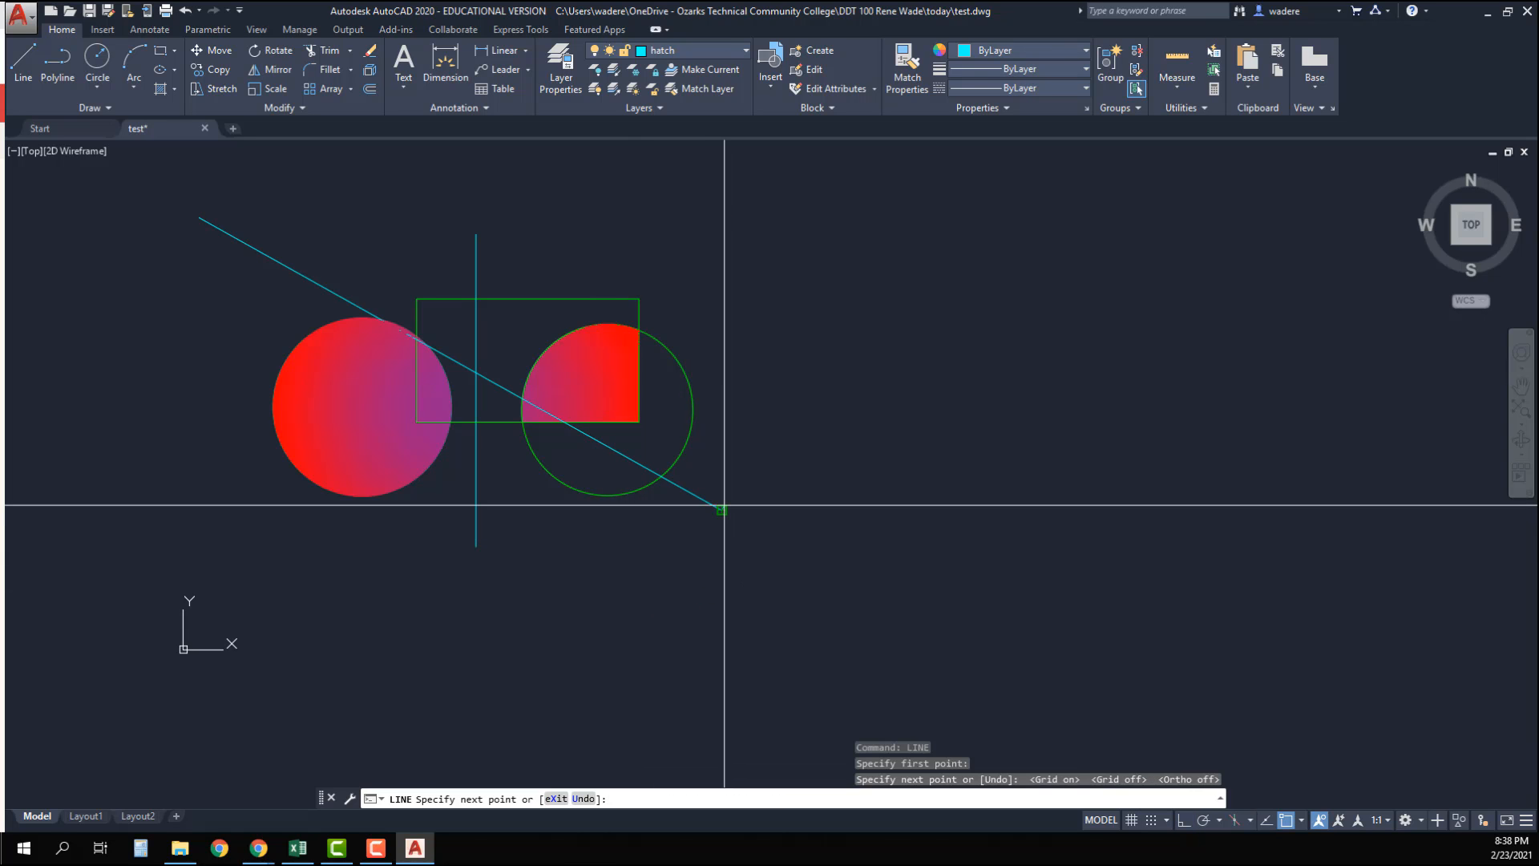
right_click(756, 504)
click(802, 509)
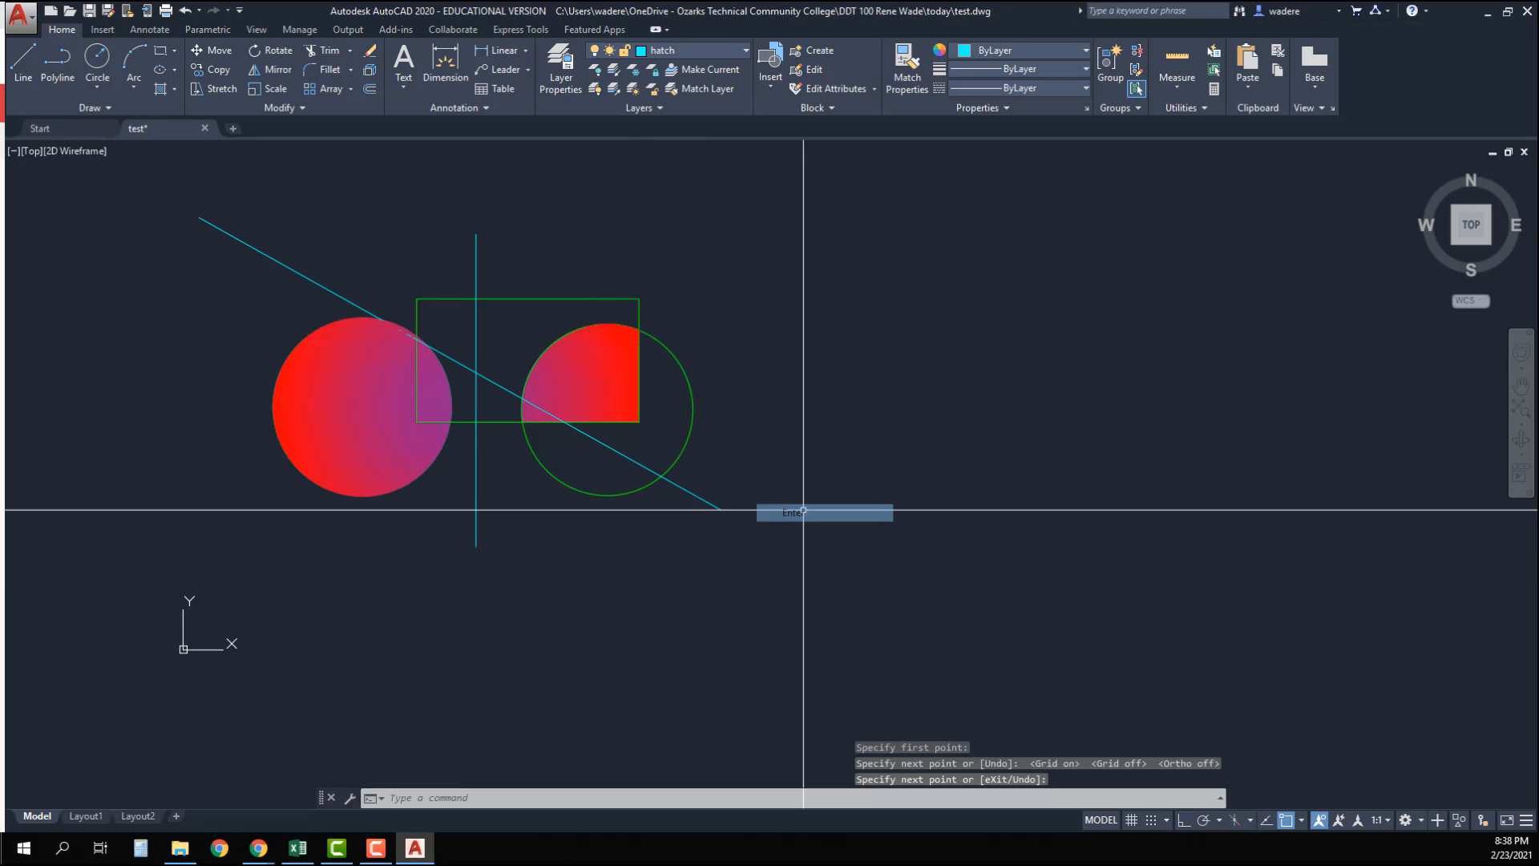
Step: Hatch each unfilled area of the rectangle divided by the two lines with the SOLID pattern in the ByLayer colour
click(161, 88)
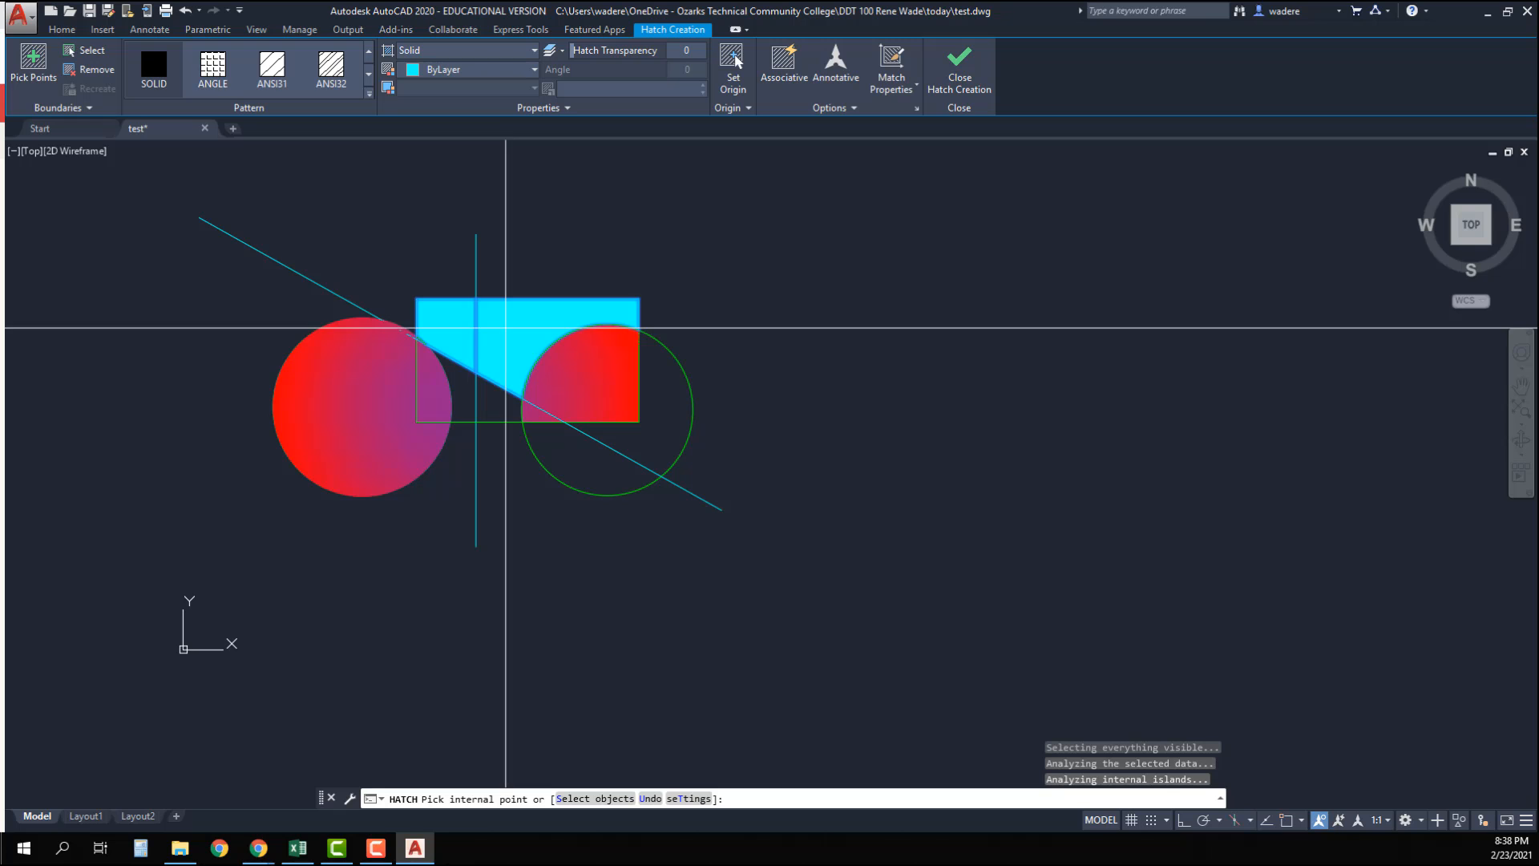
click(498, 415)
click(464, 389)
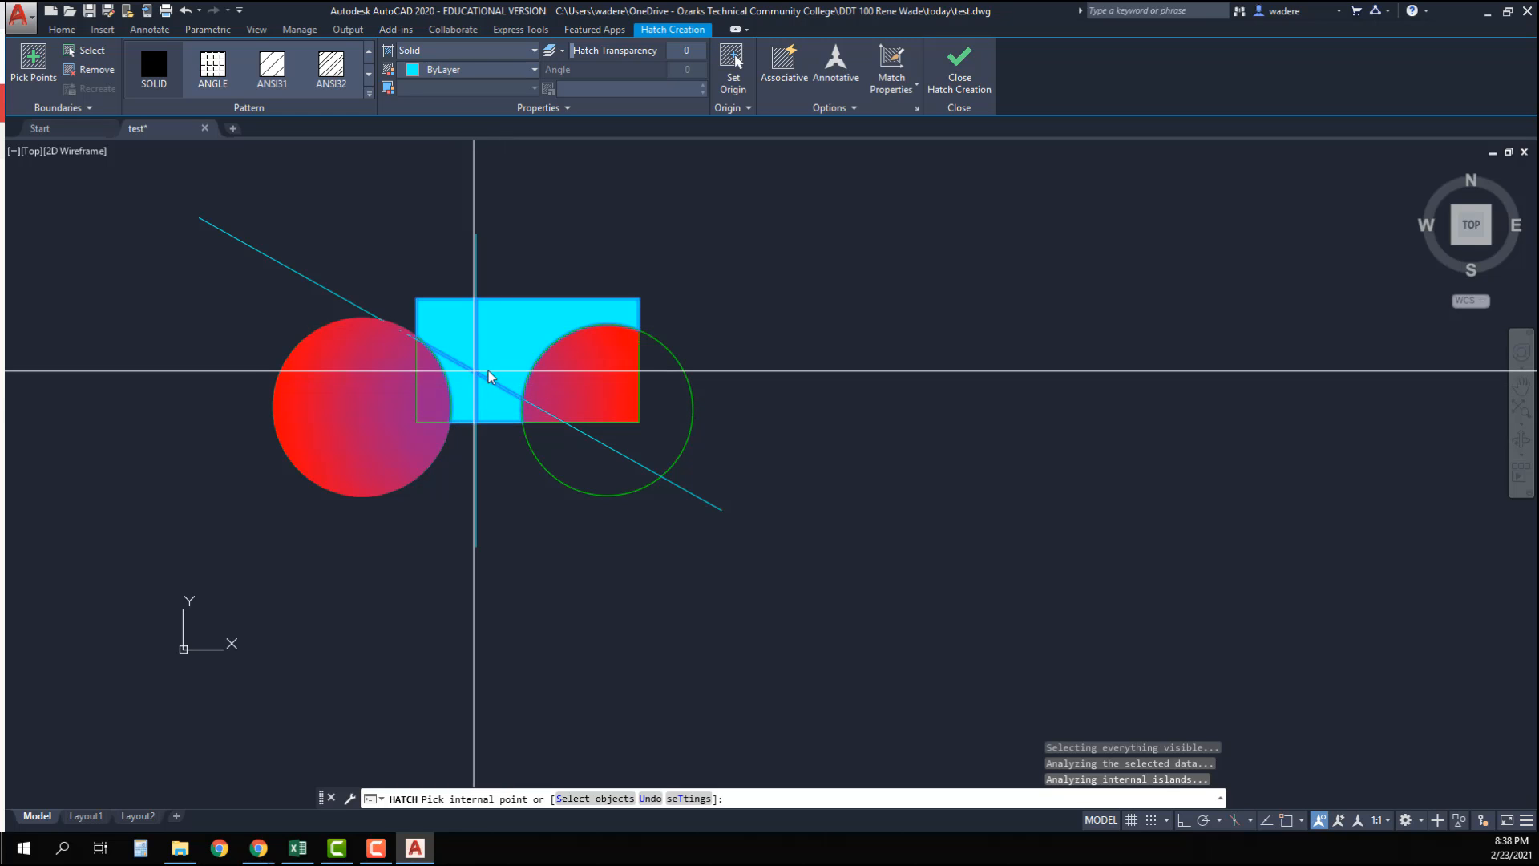
right_click(491, 376)
click(510, 383)
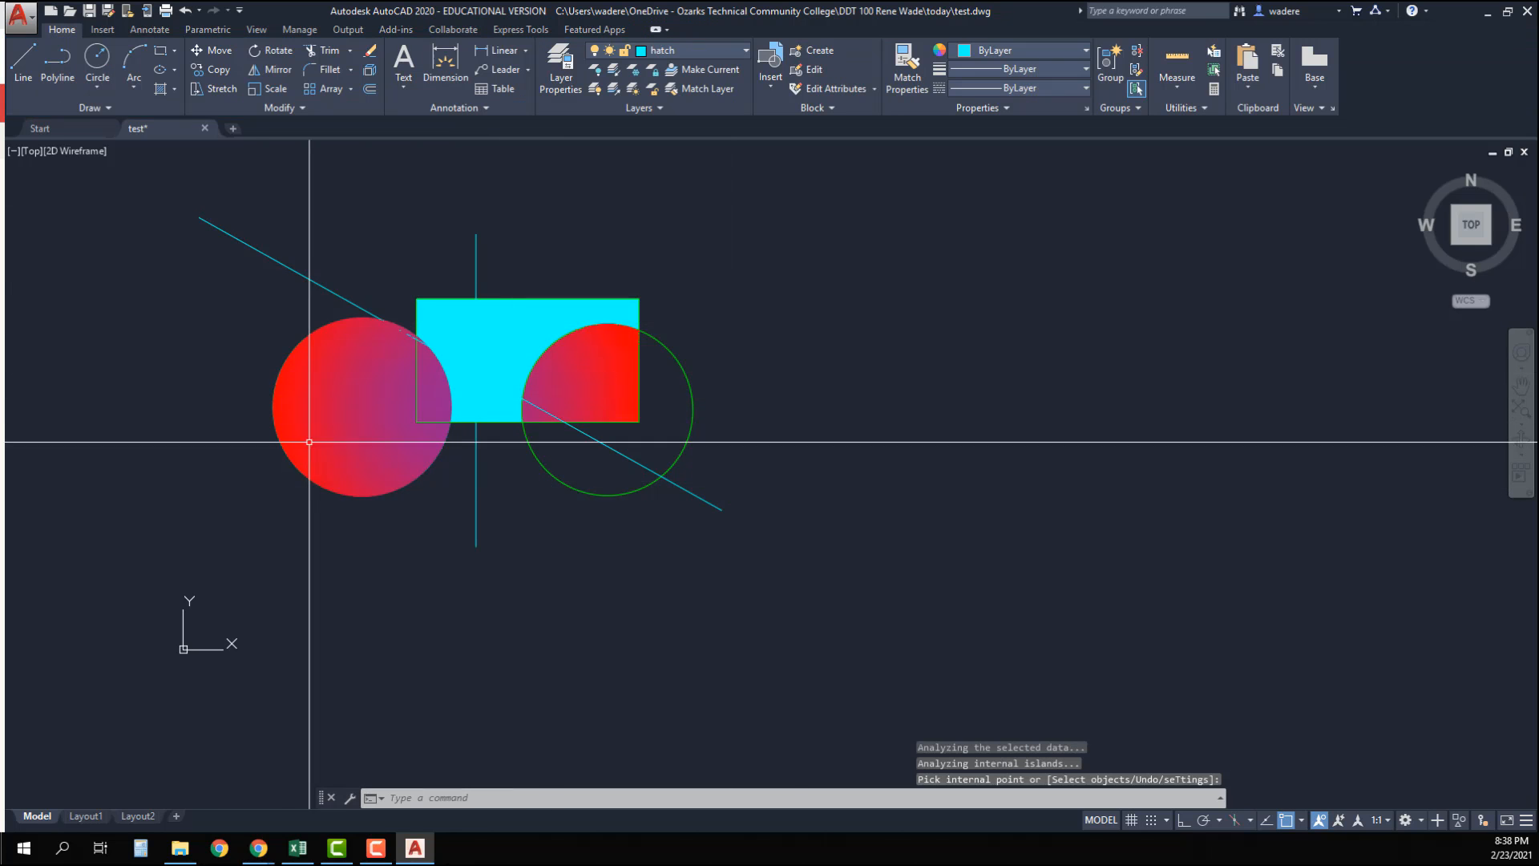
Step: Erase the vertical and diagonal lines crossing the rectangle
click(515, 248)
click(423, 220)
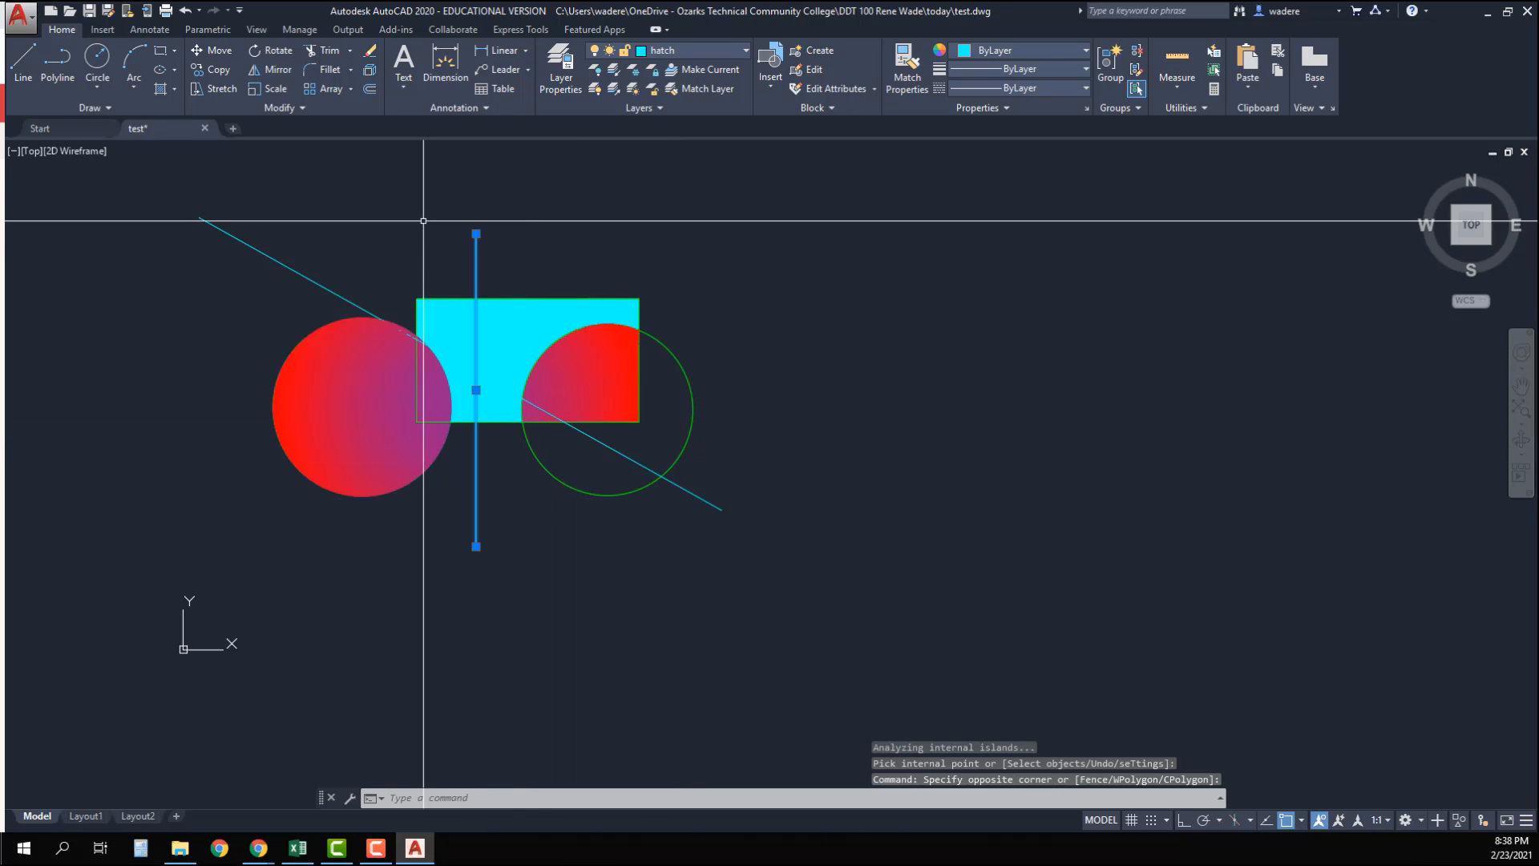
key(Delete)
click(380, 253)
click(259, 267)
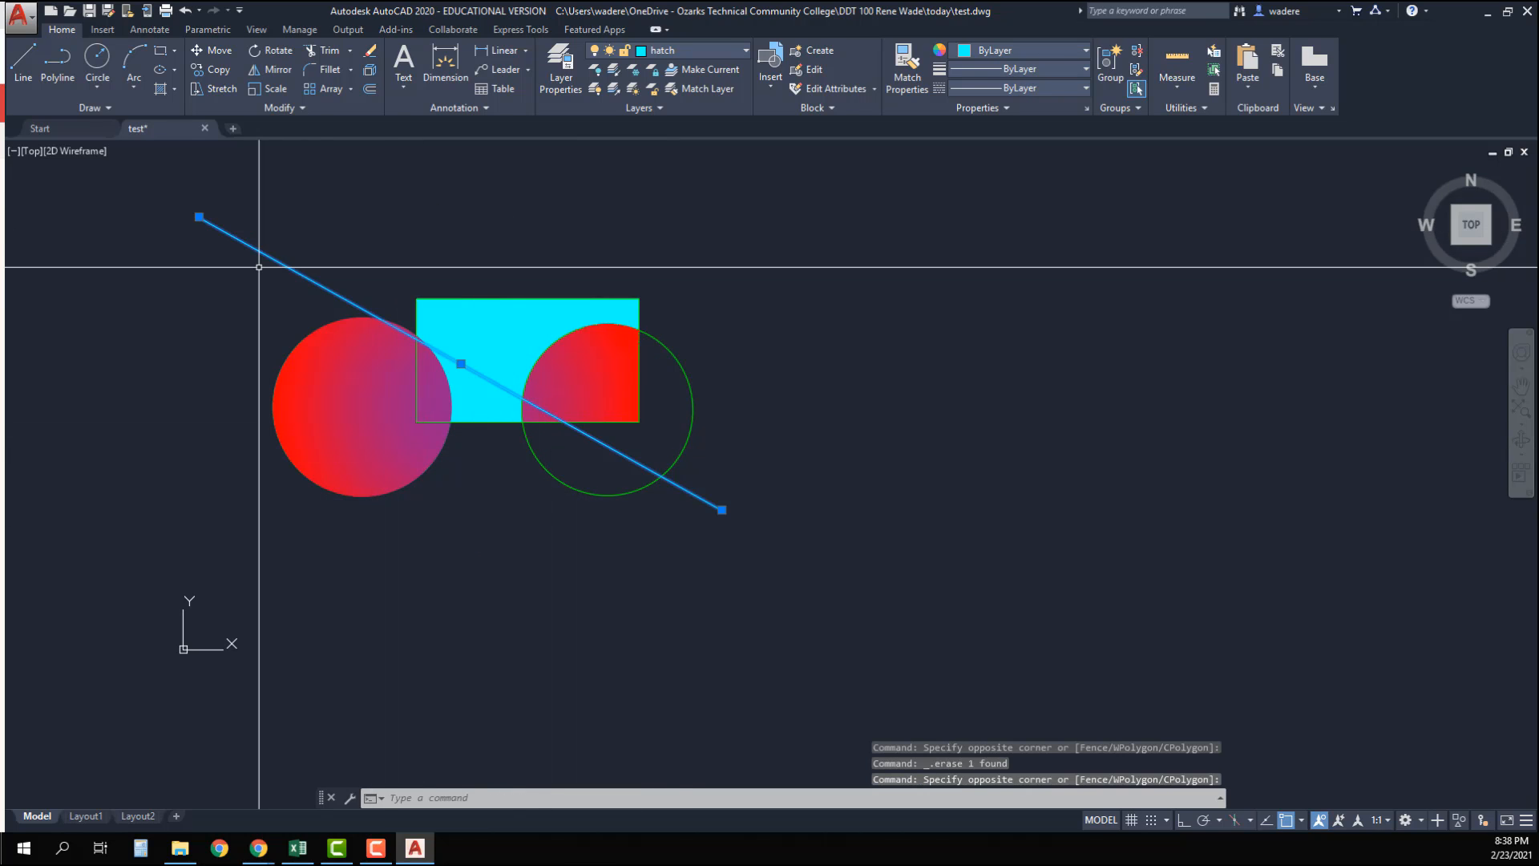
key(Delete)
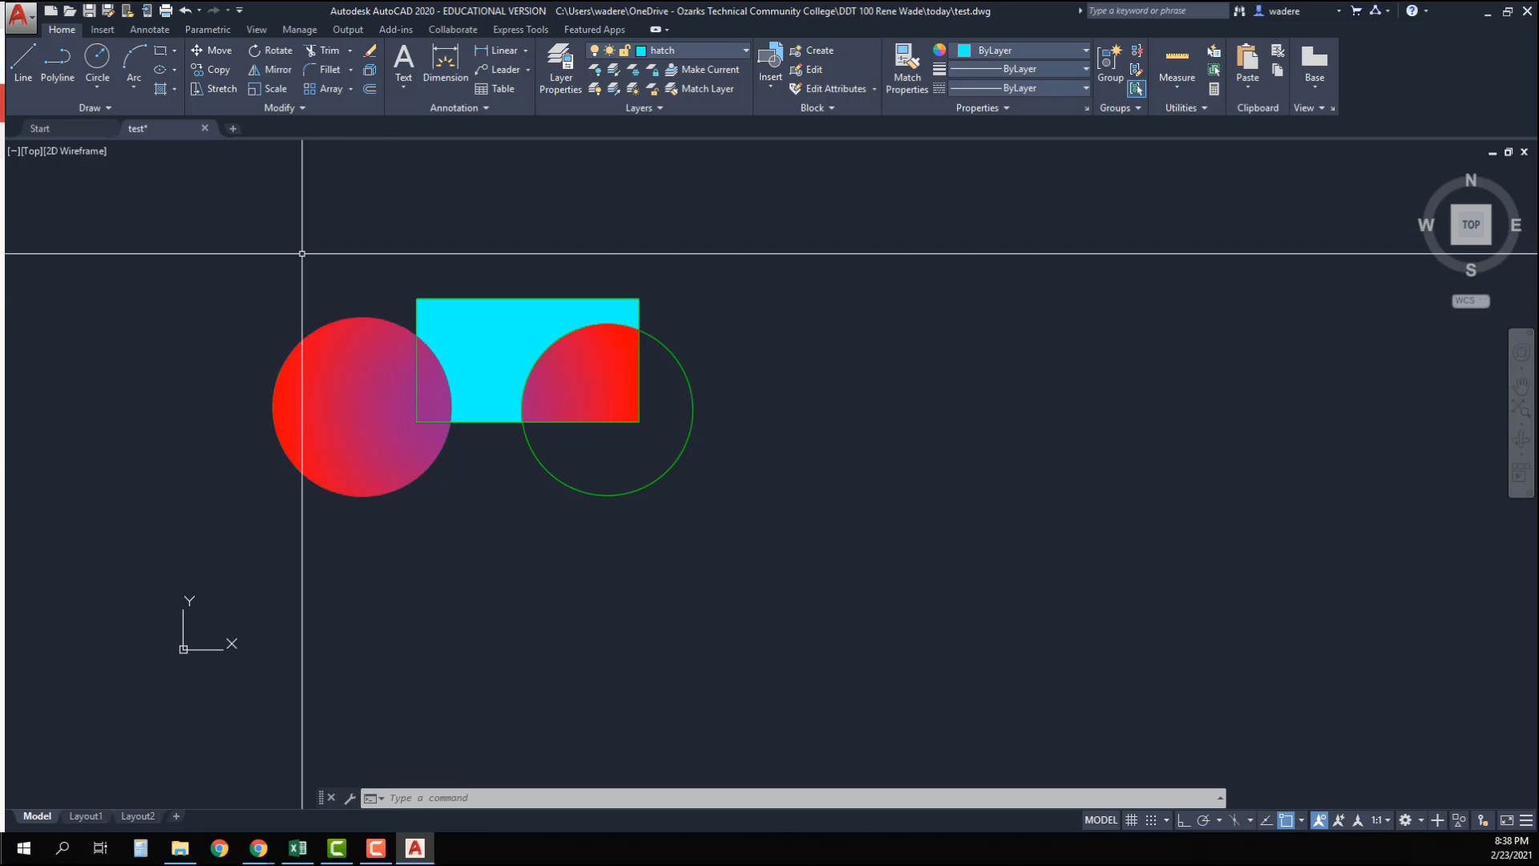
Step: Draw a three-segment triangular polyline beside the right circle, leaving a small gap at its upper corner
click(57, 62)
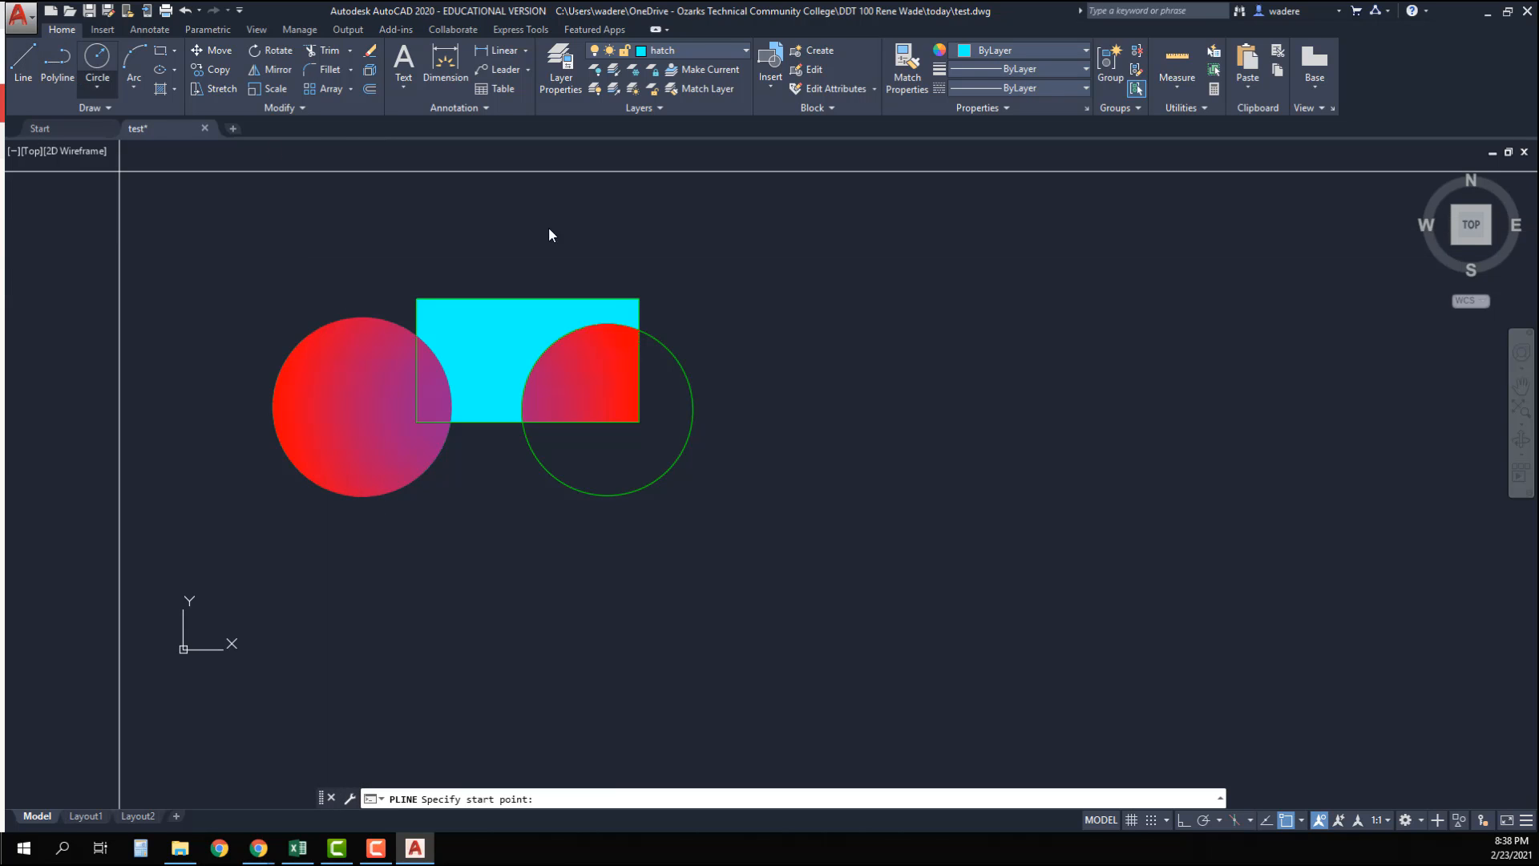
click(843, 289)
click(853, 495)
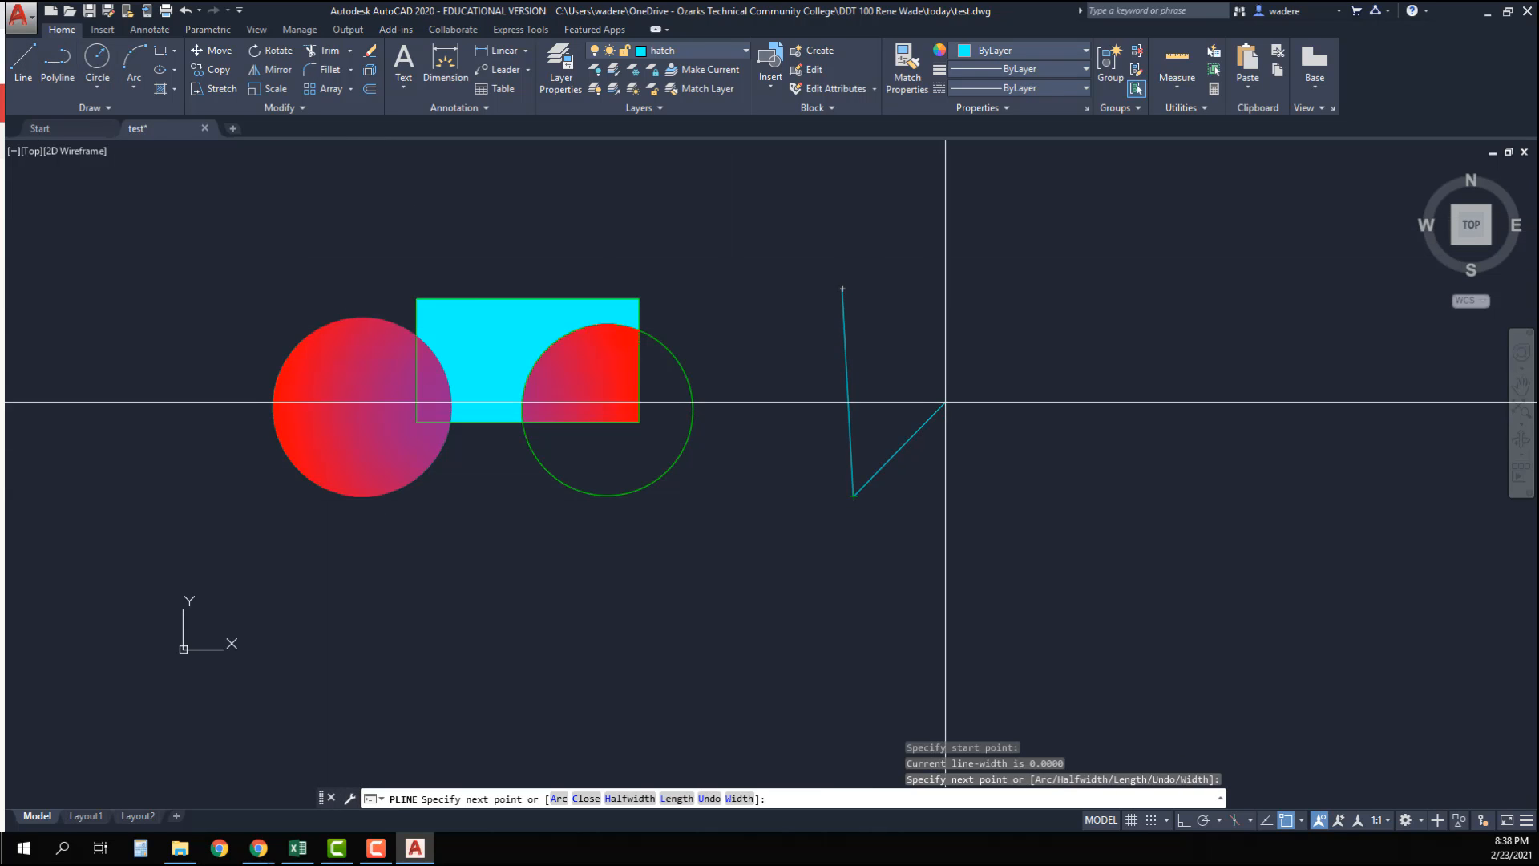
click(998, 378)
scroll(897, 296, up, 5)
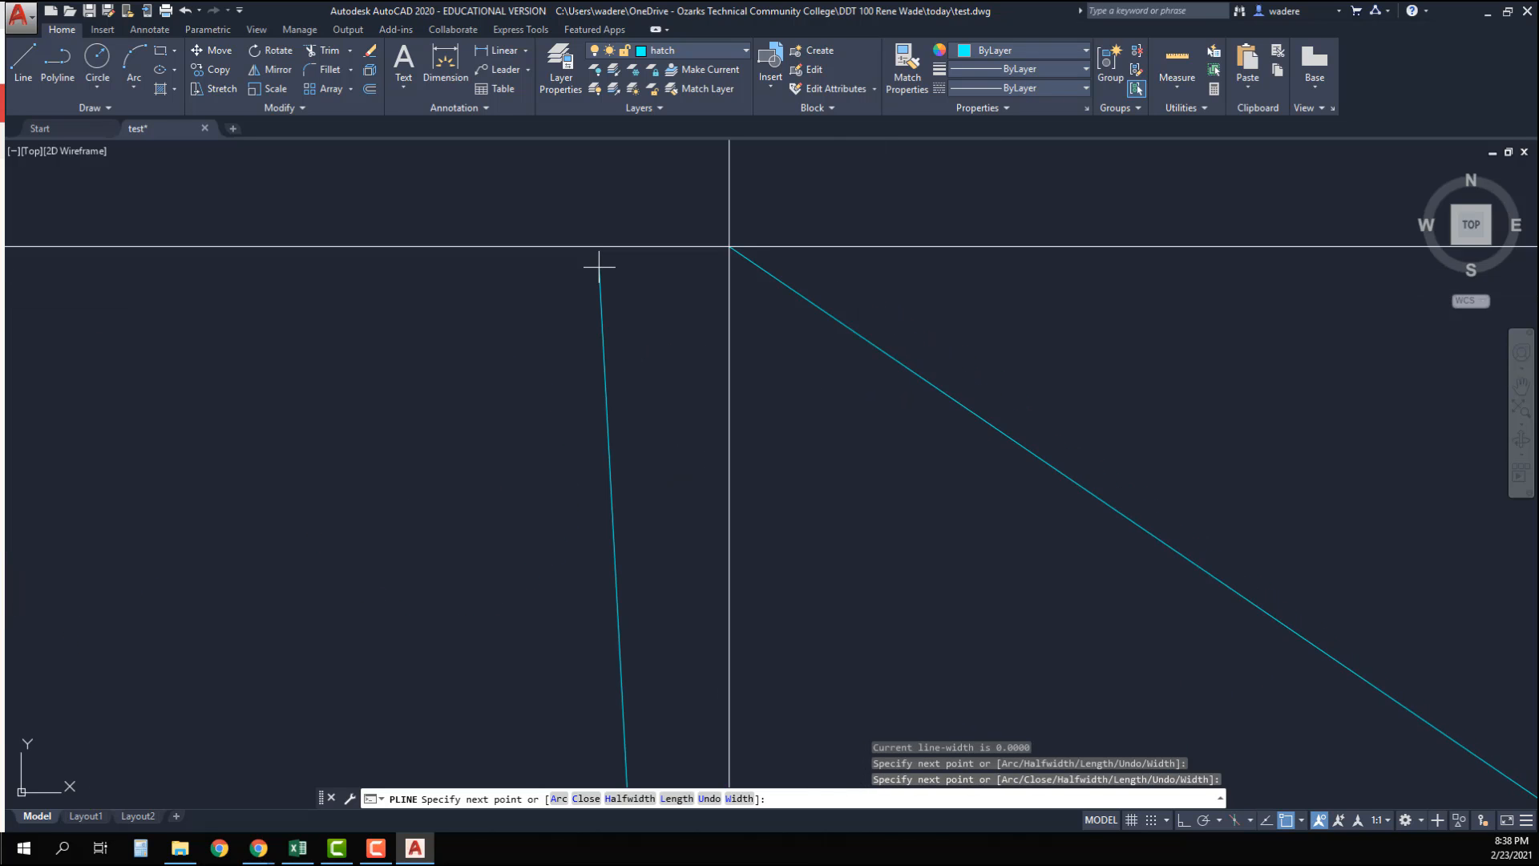
scroll(666, 297, down, 5)
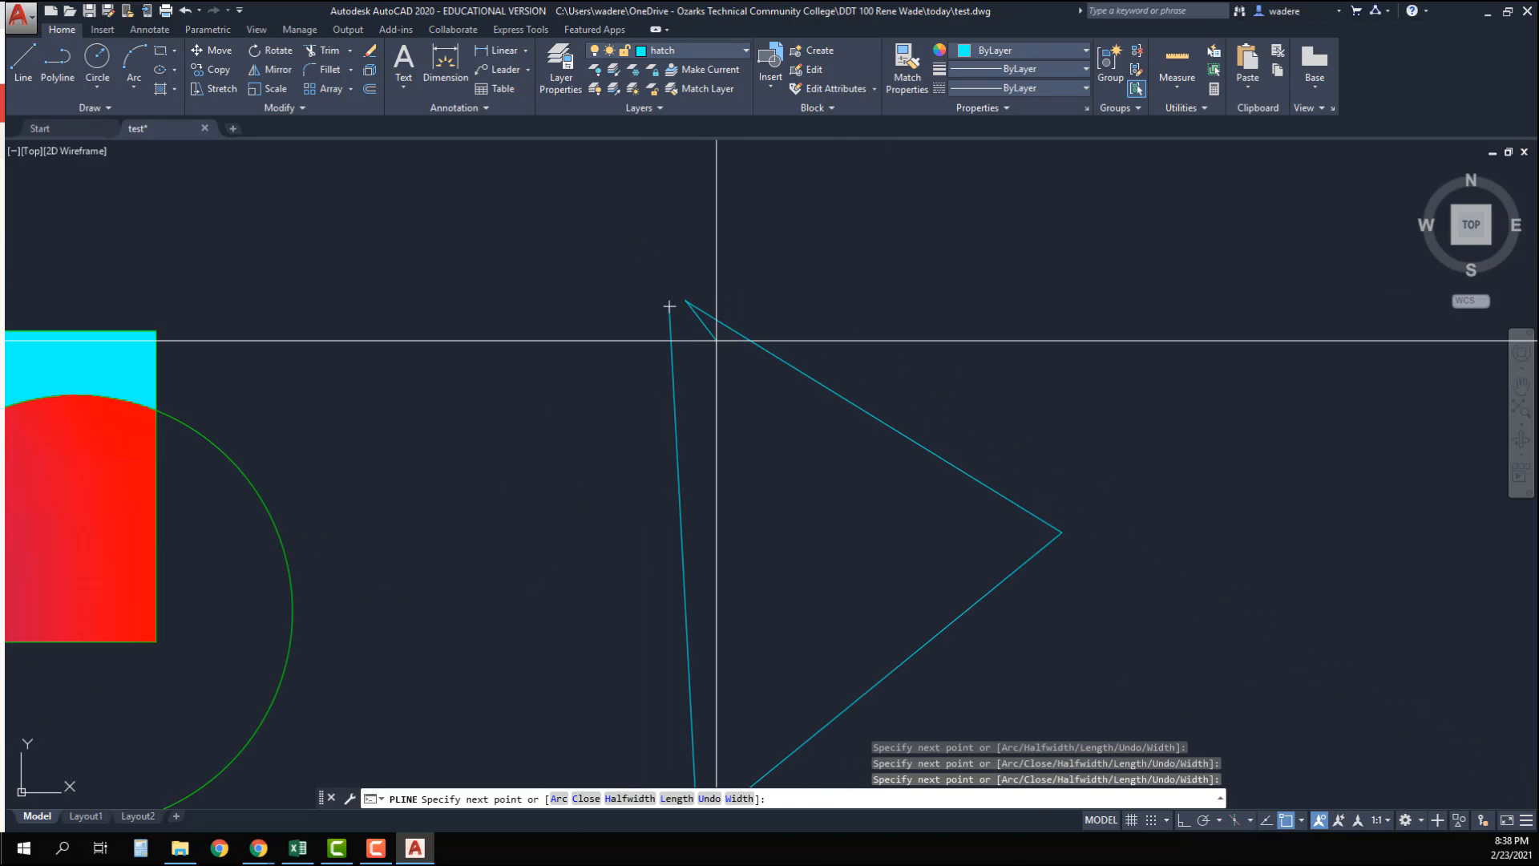
right_click(758, 369)
click(787, 374)
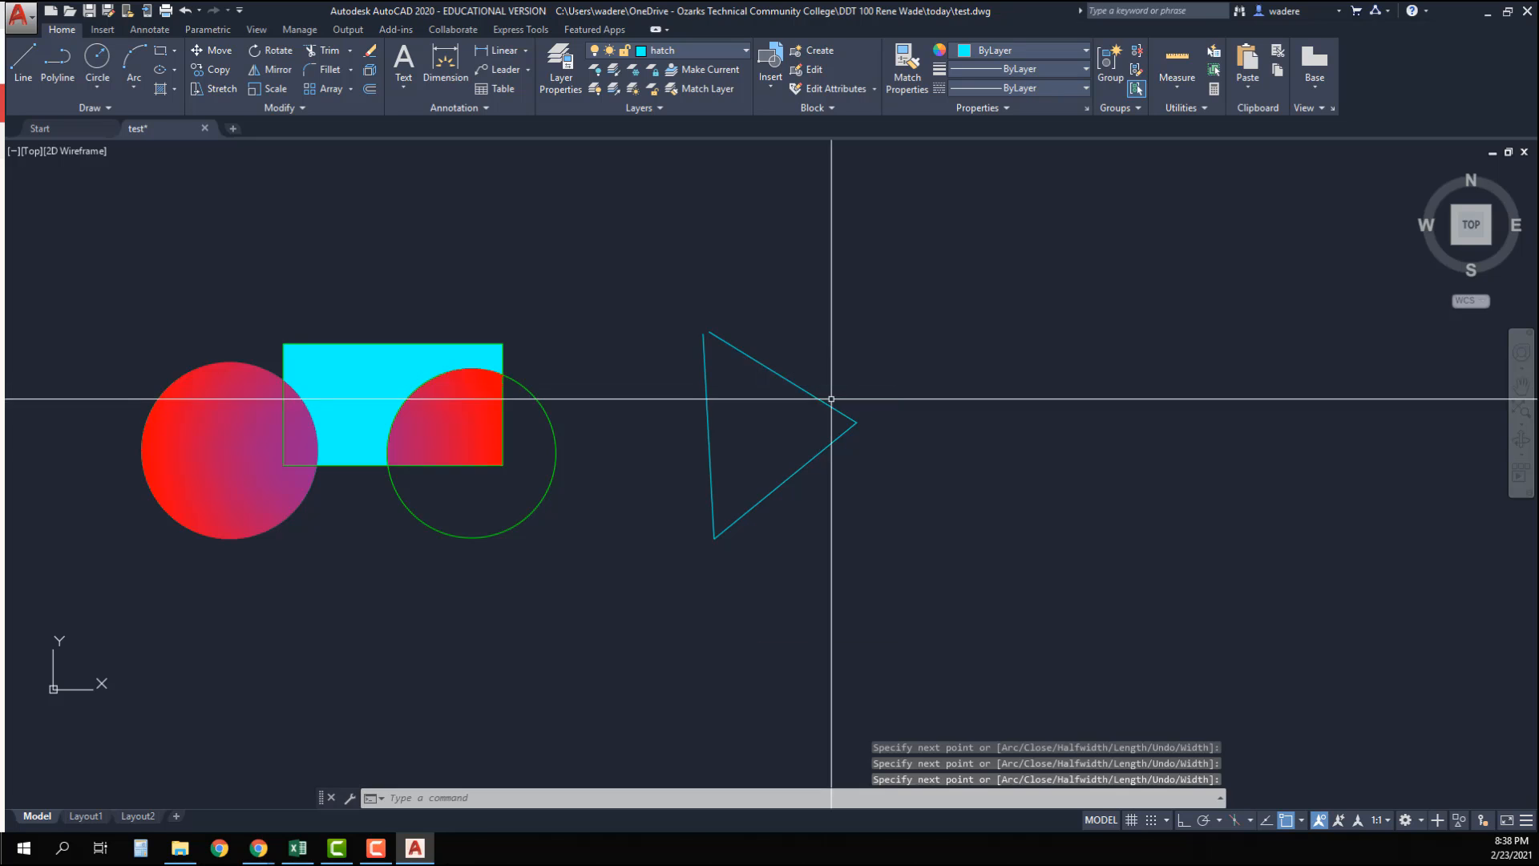
Step: Try to hatch the open triangle with the SOLID pattern, and inspect the gap marked at its upper corner
middle_drag(828, 403, 663, 378)
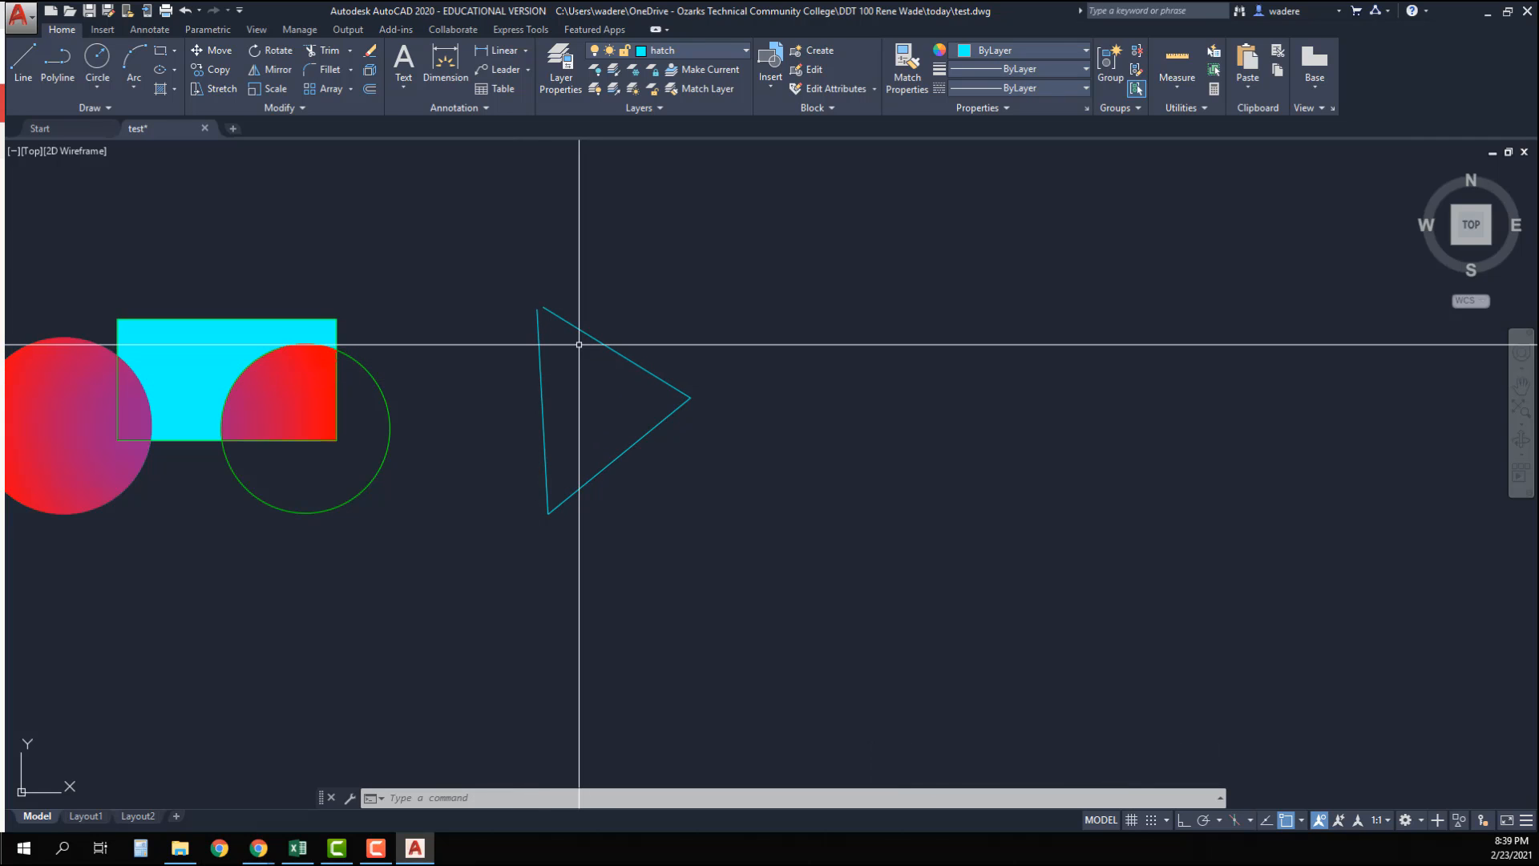
click(160, 89)
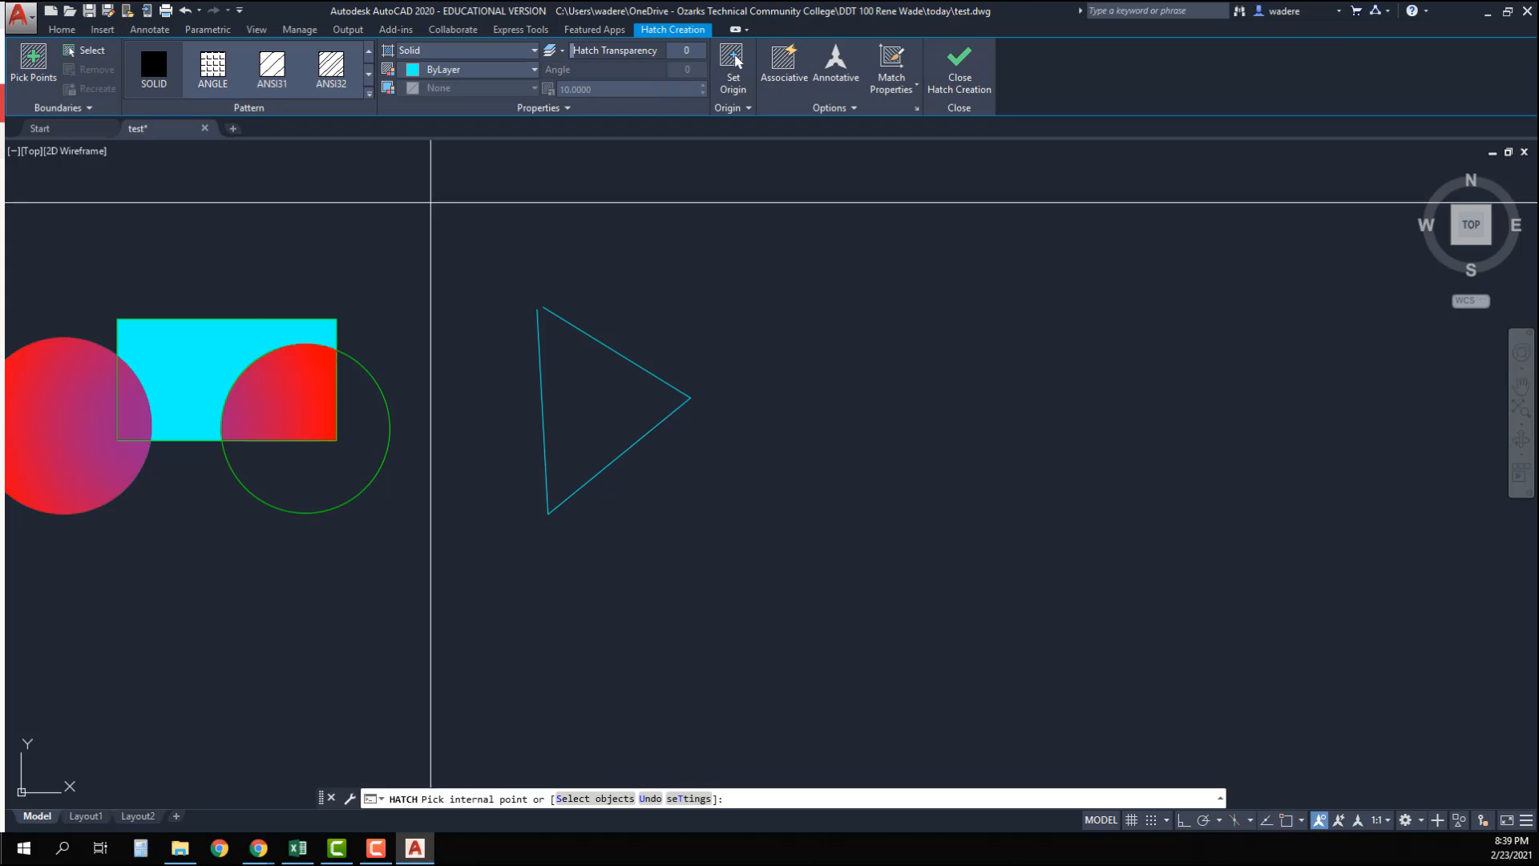
click(574, 383)
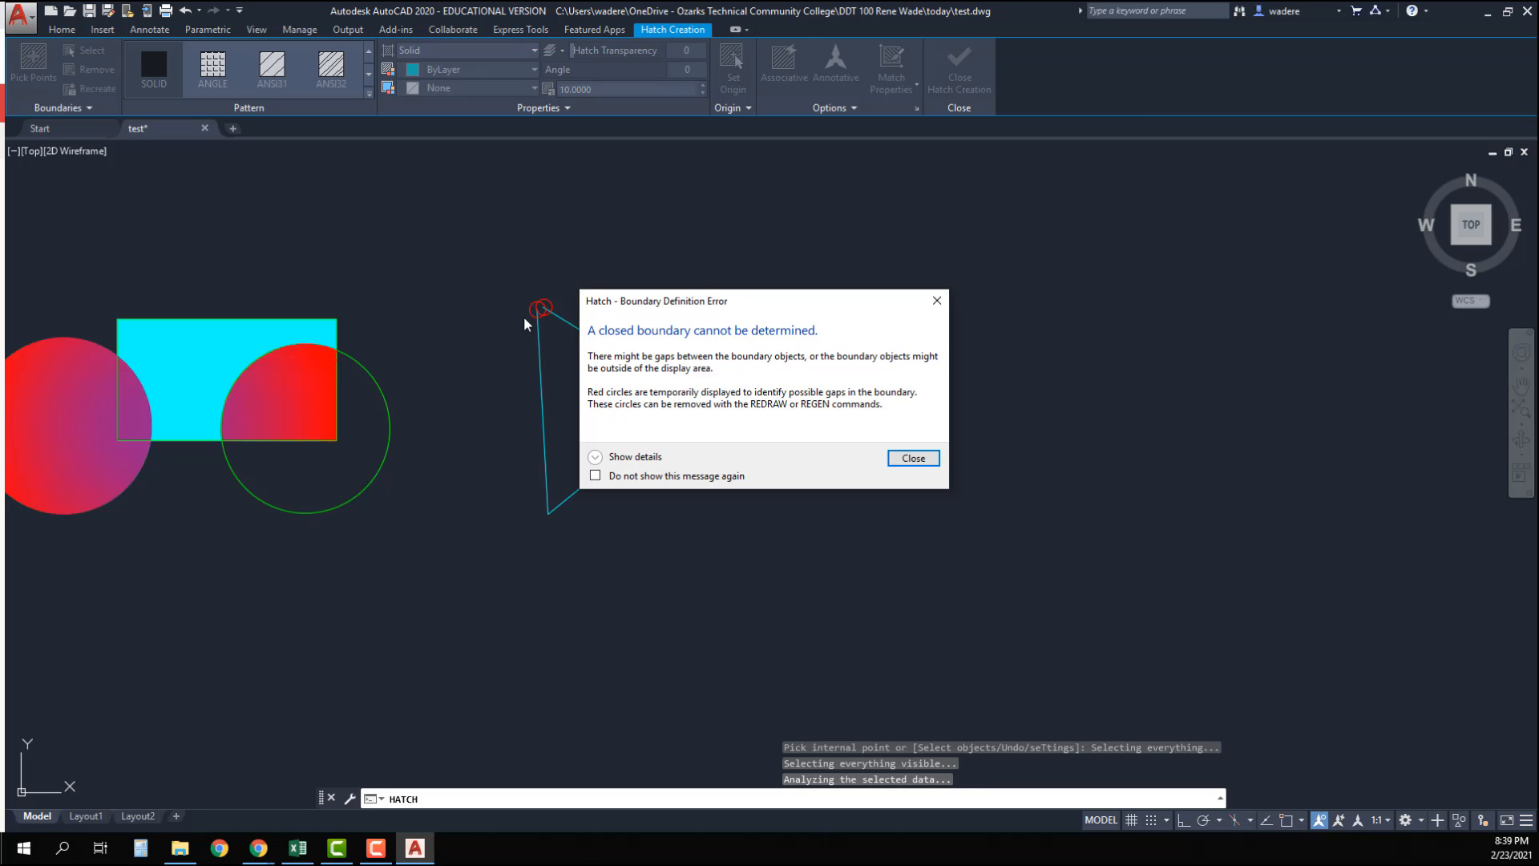
click(914, 458)
scroll(549, 308, up, 4)
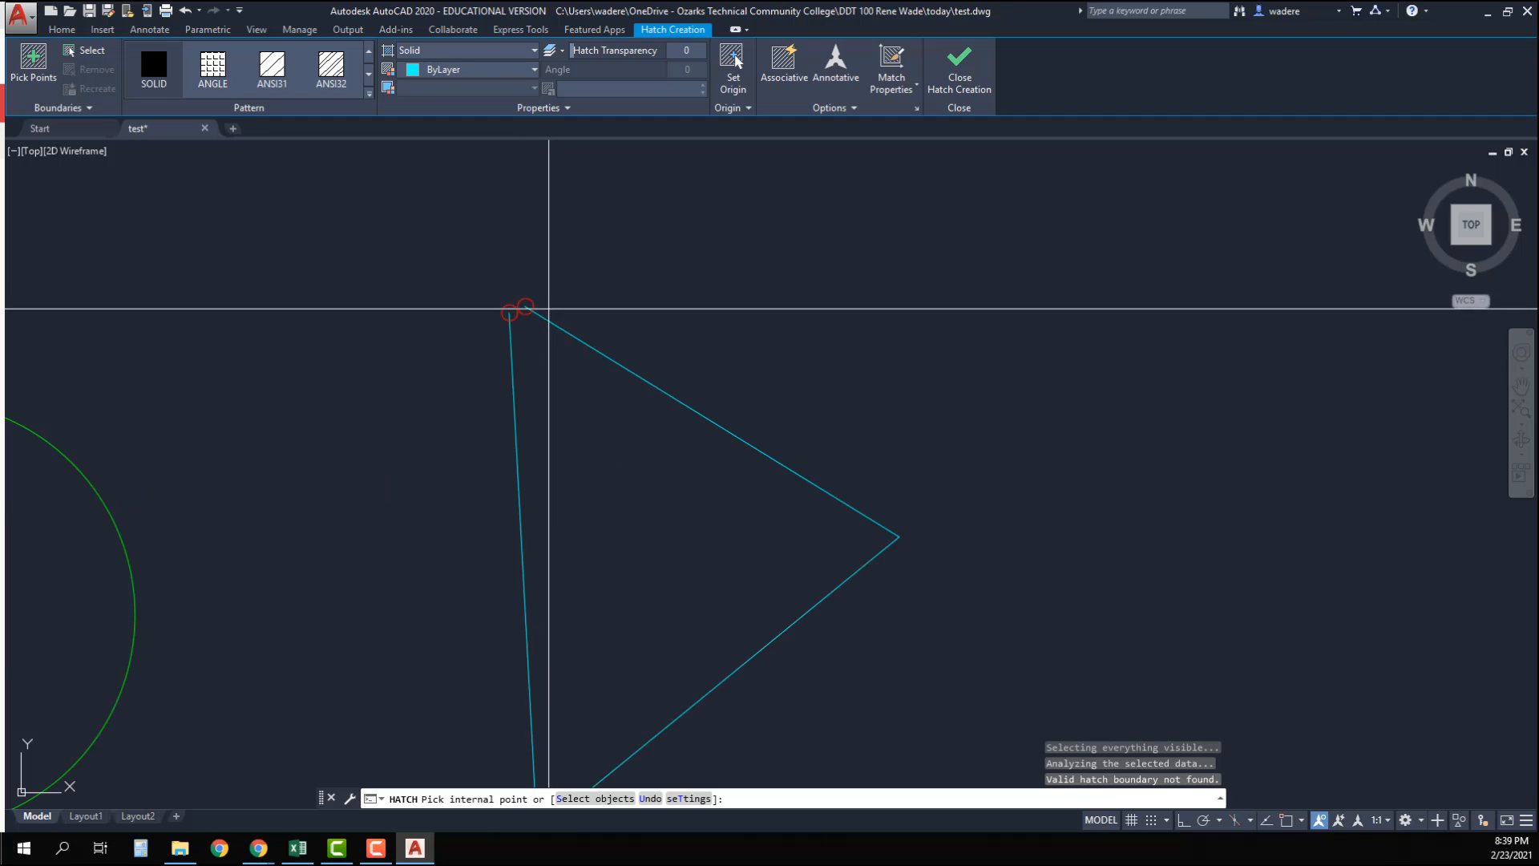
scroll(537, 308, up, 2)
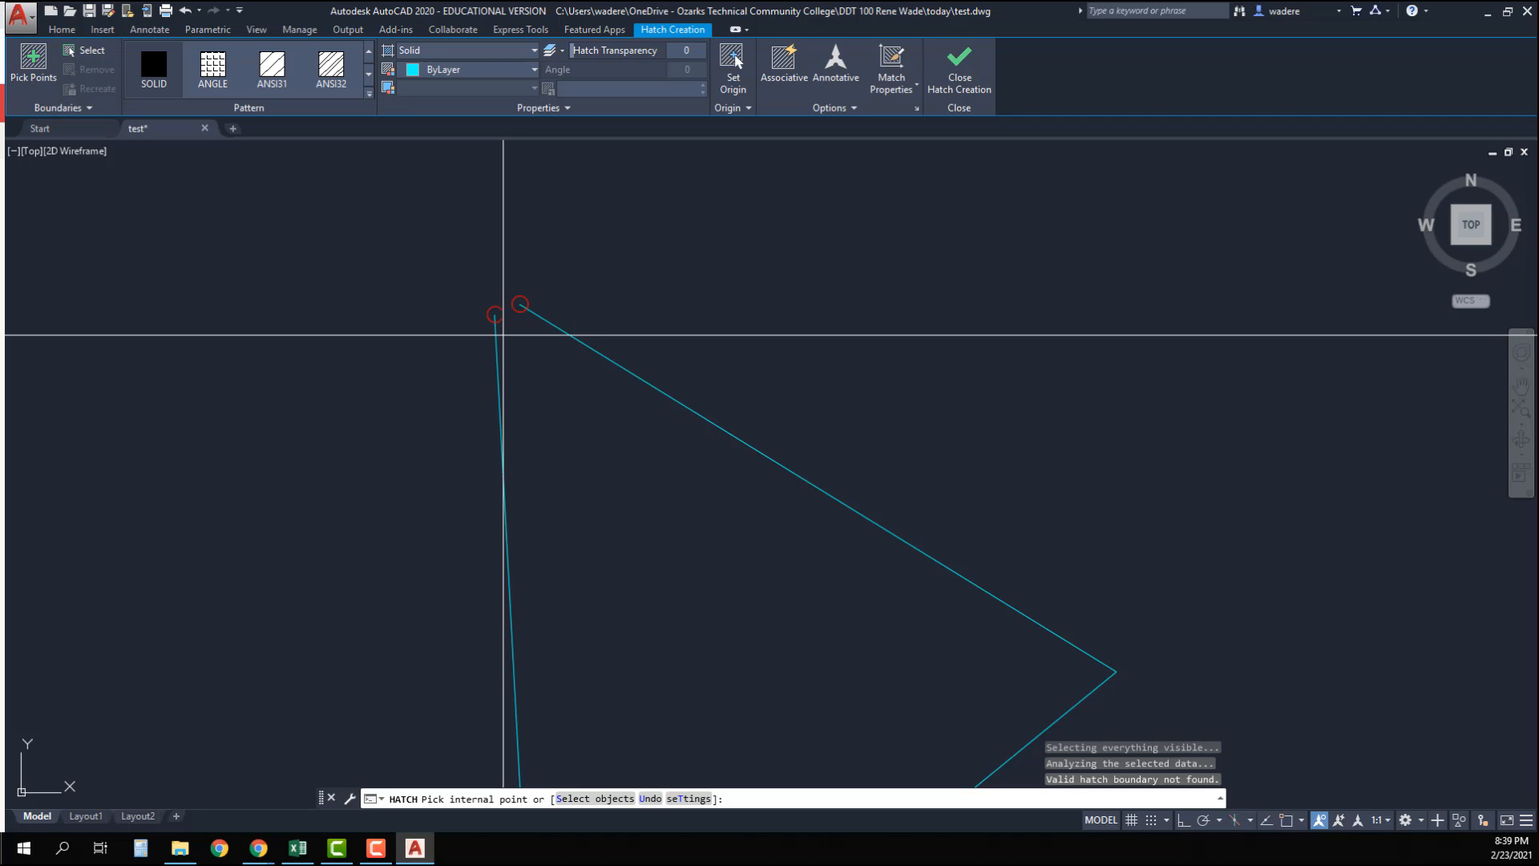
Step: Leave the hatch attempt and close the triangle's gap by stretching the slanted side's upper end onto the end of the near-vertical side
scroll(504, 335, down, 4)
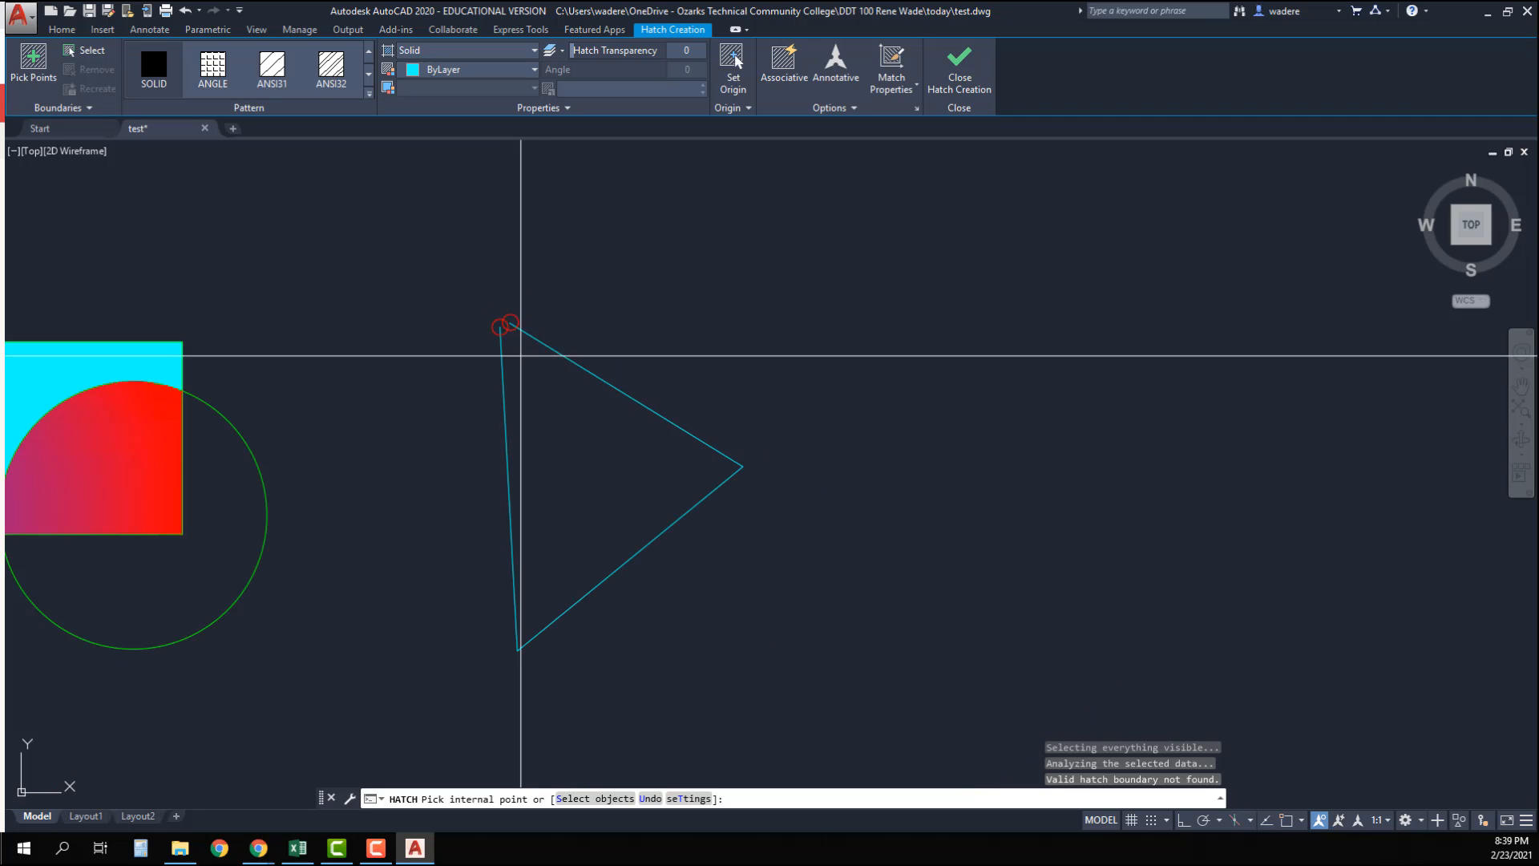
scroll(498, 316, up, 5)
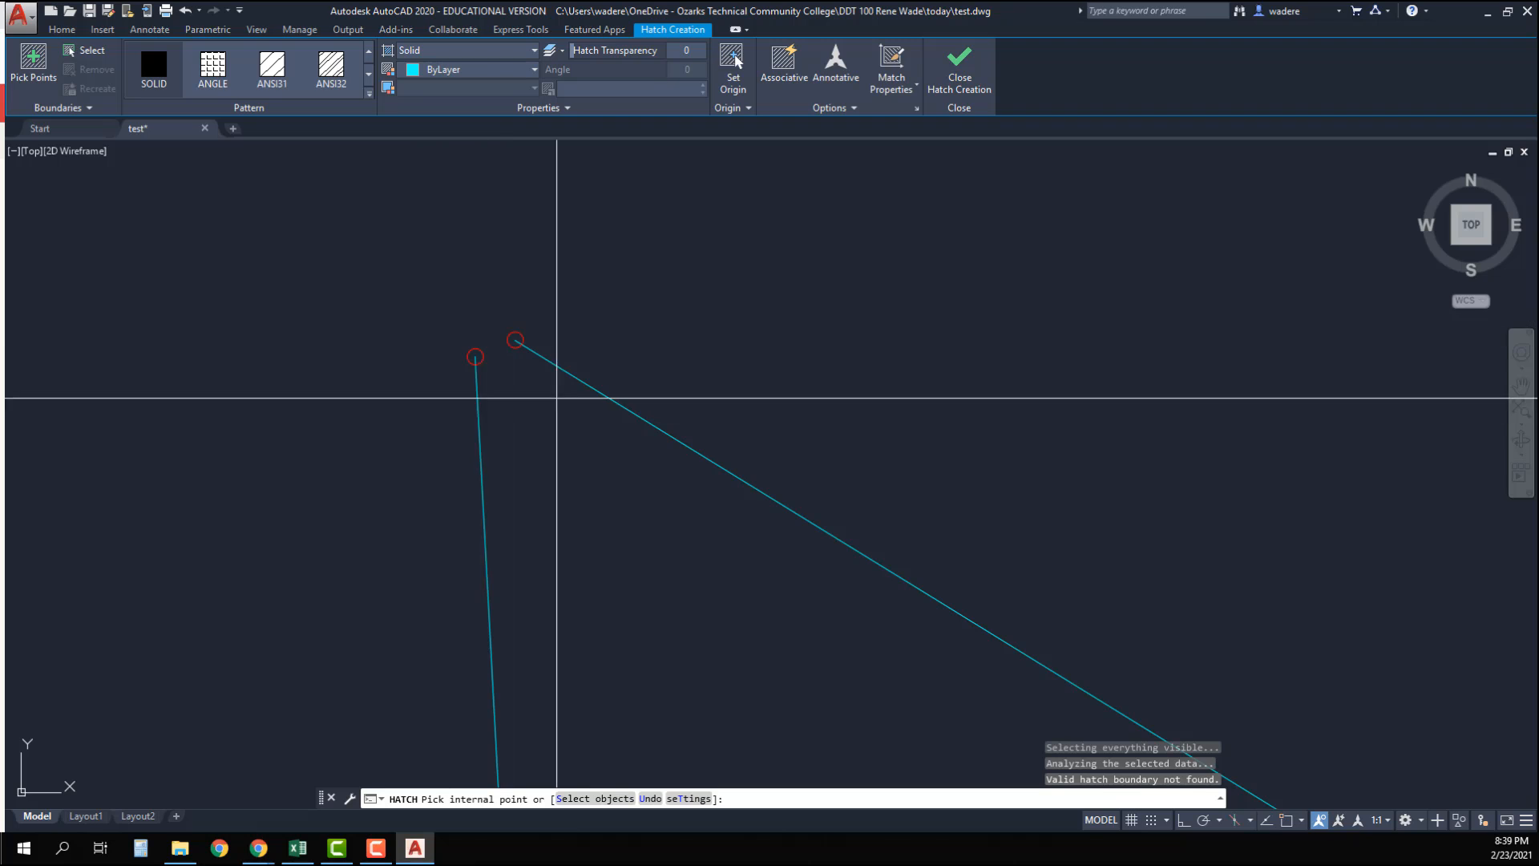
scroll(516, 385, down, 4)
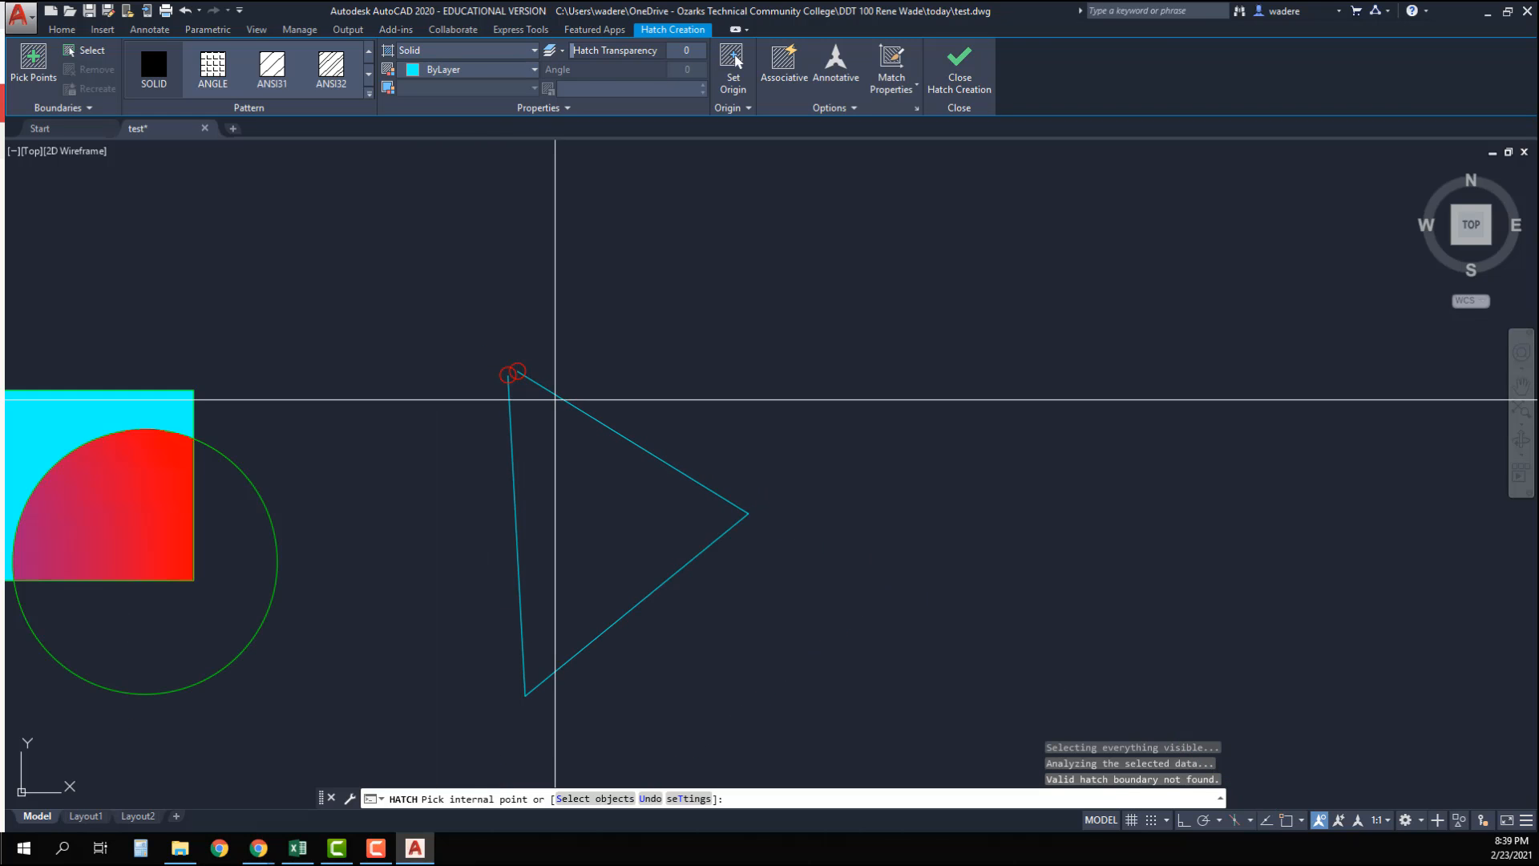
key(Escape)
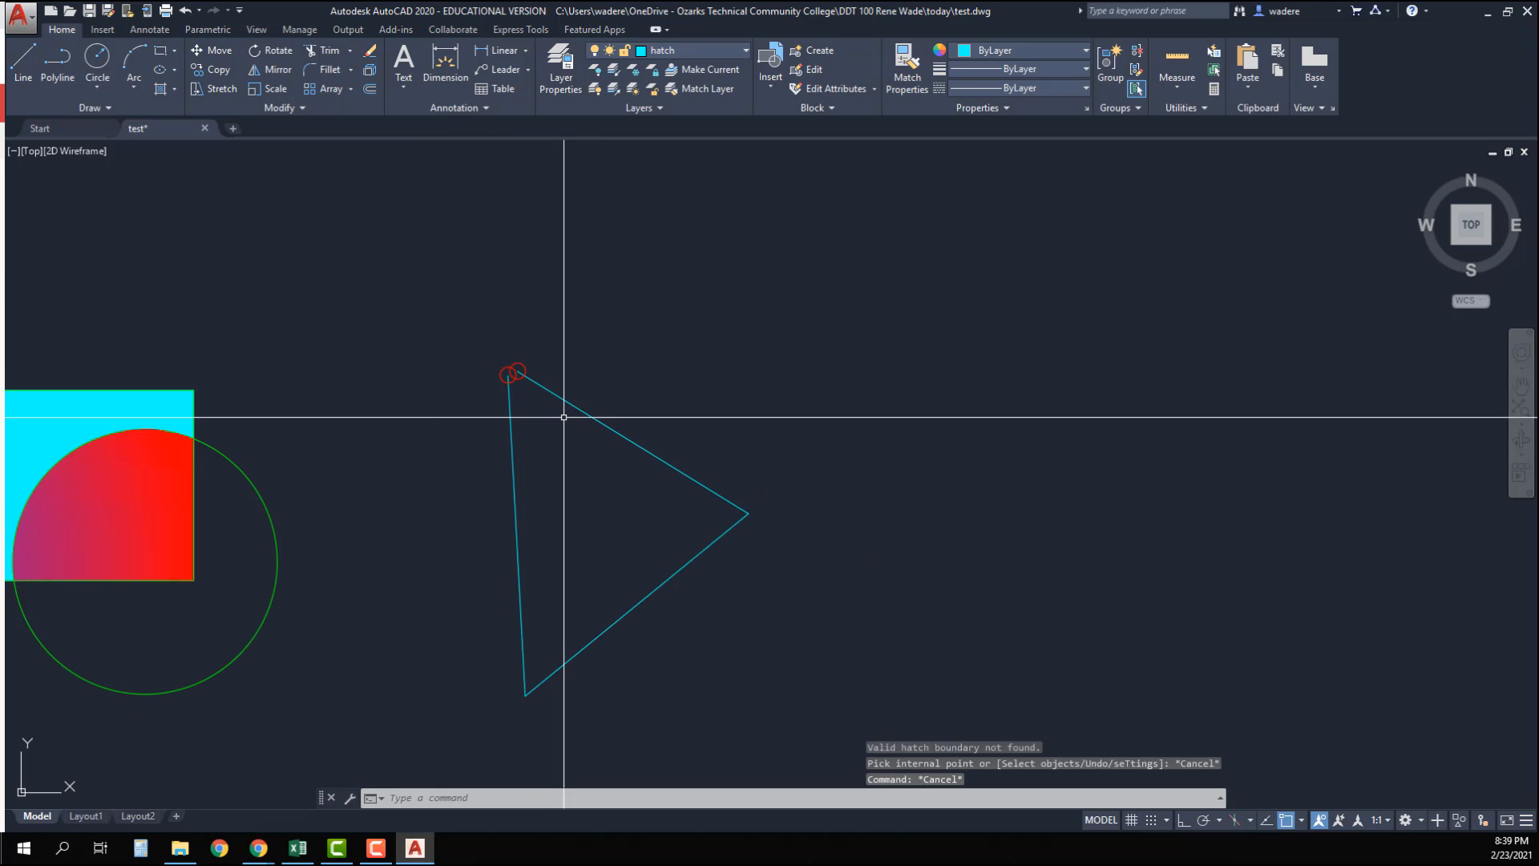
click(561, 415)
click(518, 368)
scroll(520, 368, up, 5)
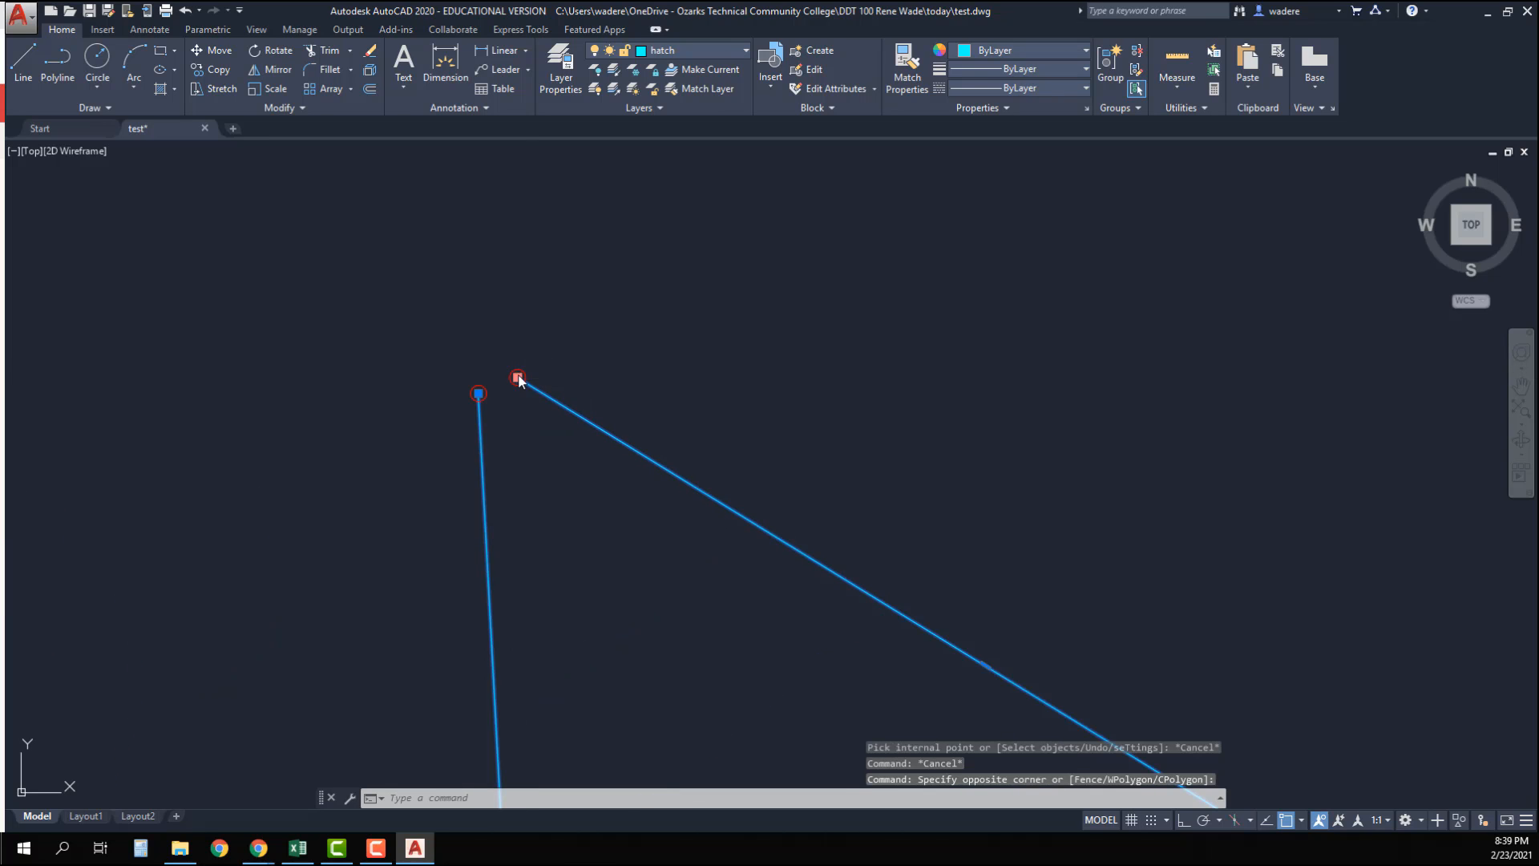
click(518, 377)
scroll(479, 388, down, 5)
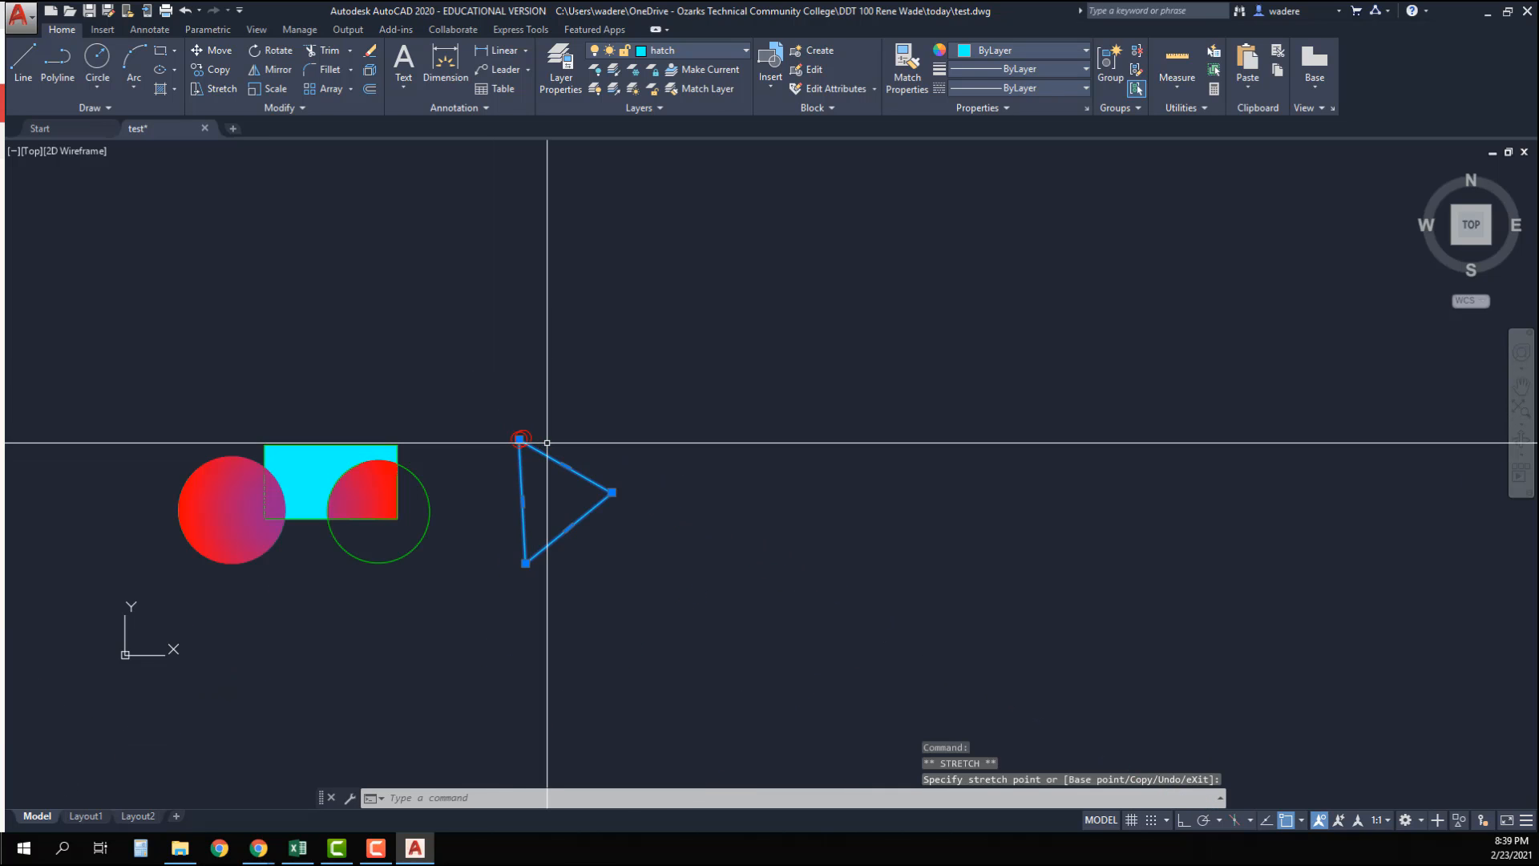
key(Escape)
key(Escape)
key(Escape)
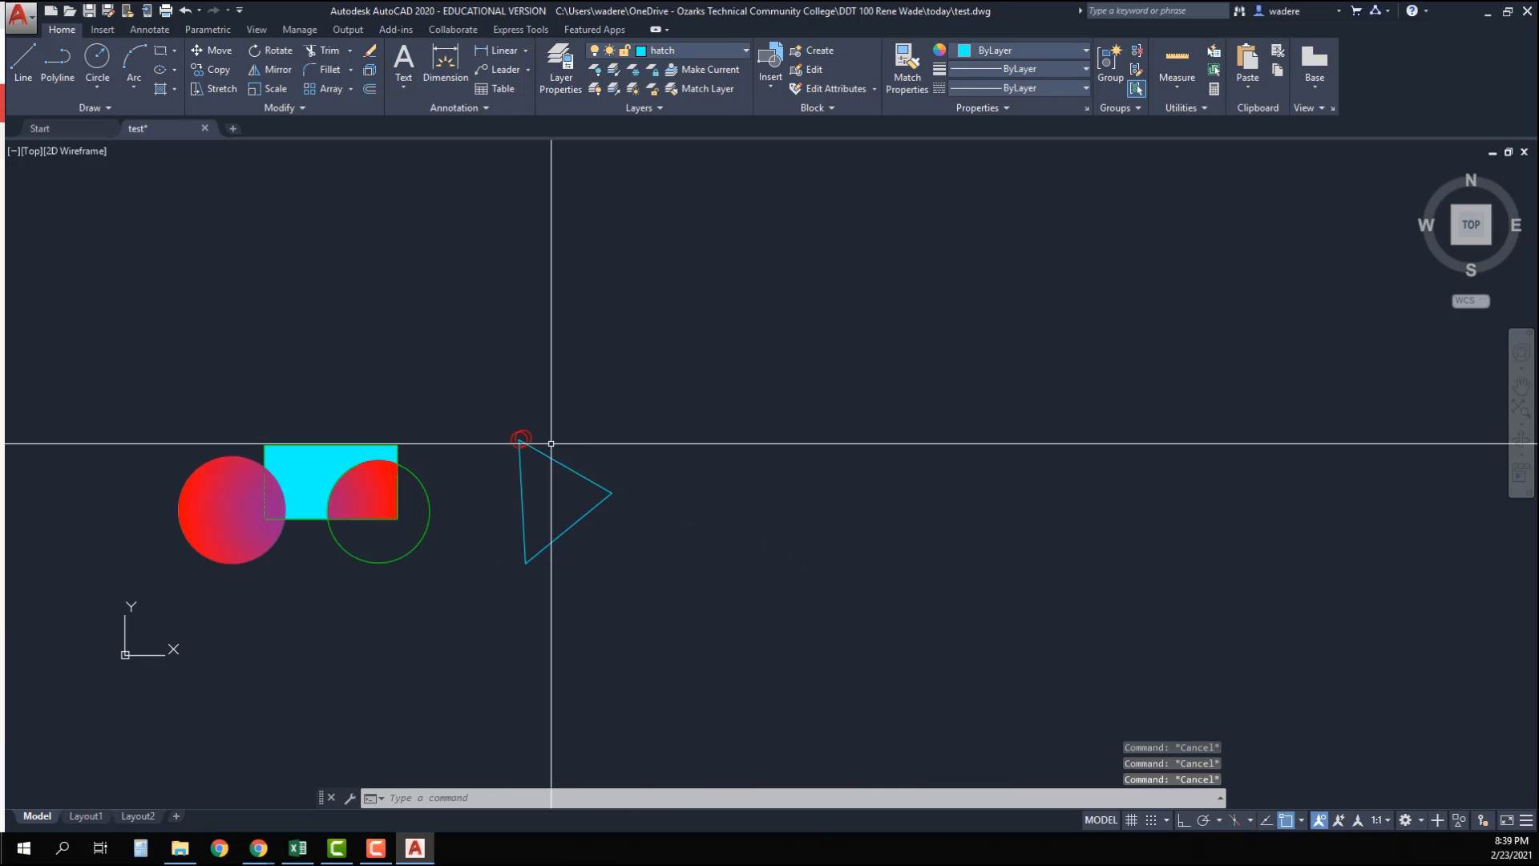
Step: Hatch the closed triangle with the SOLID pattern in the ByLayer colour, and start the Hatch command again
click(159, 90)
click(559, 481)
right_click(646, 440)
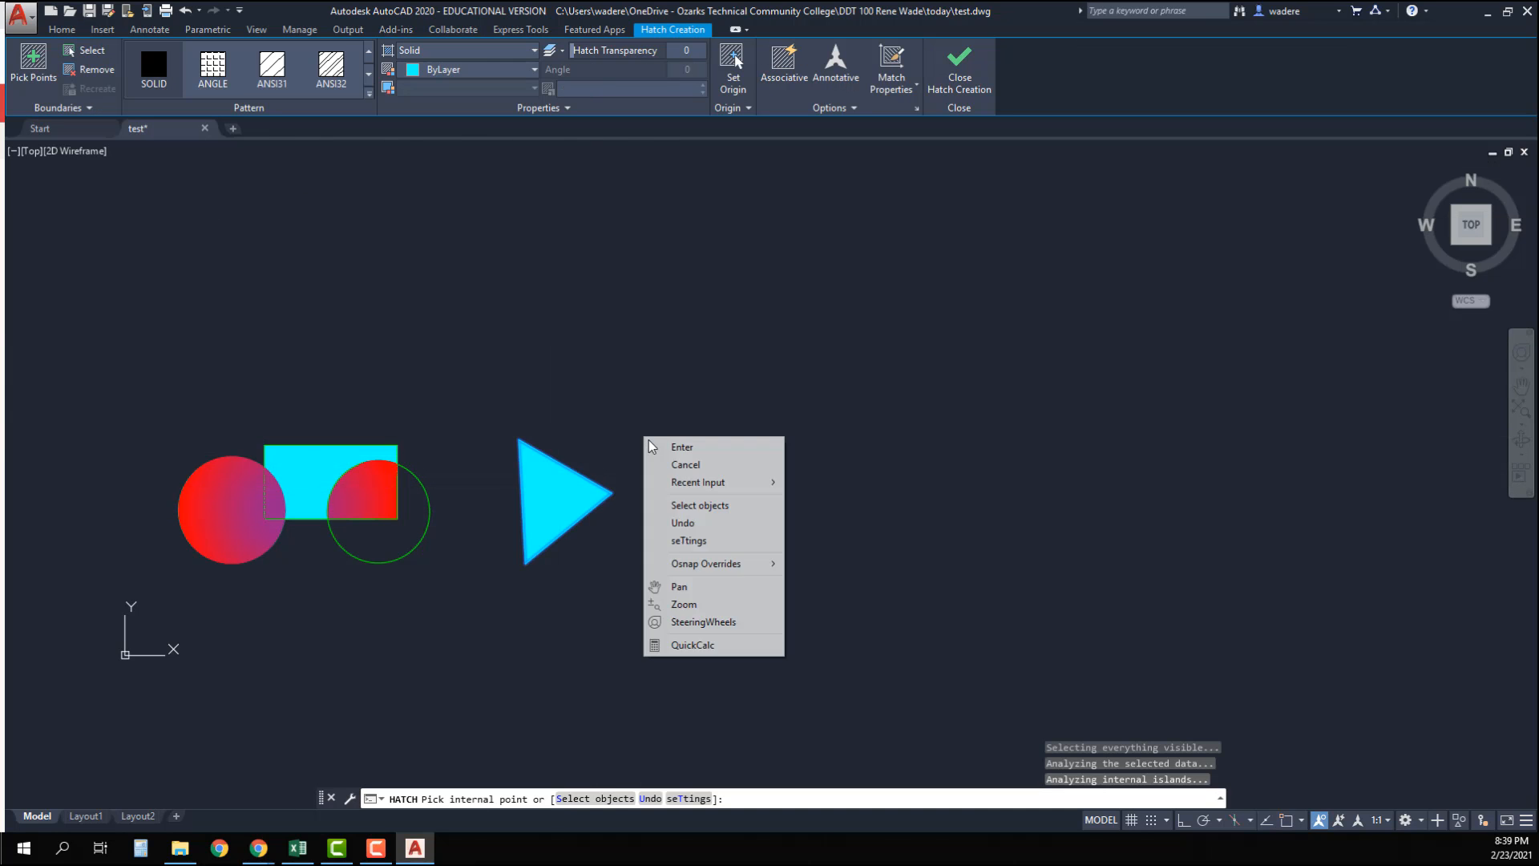
click(675, 447)
scroll(510, 449, up, 8)
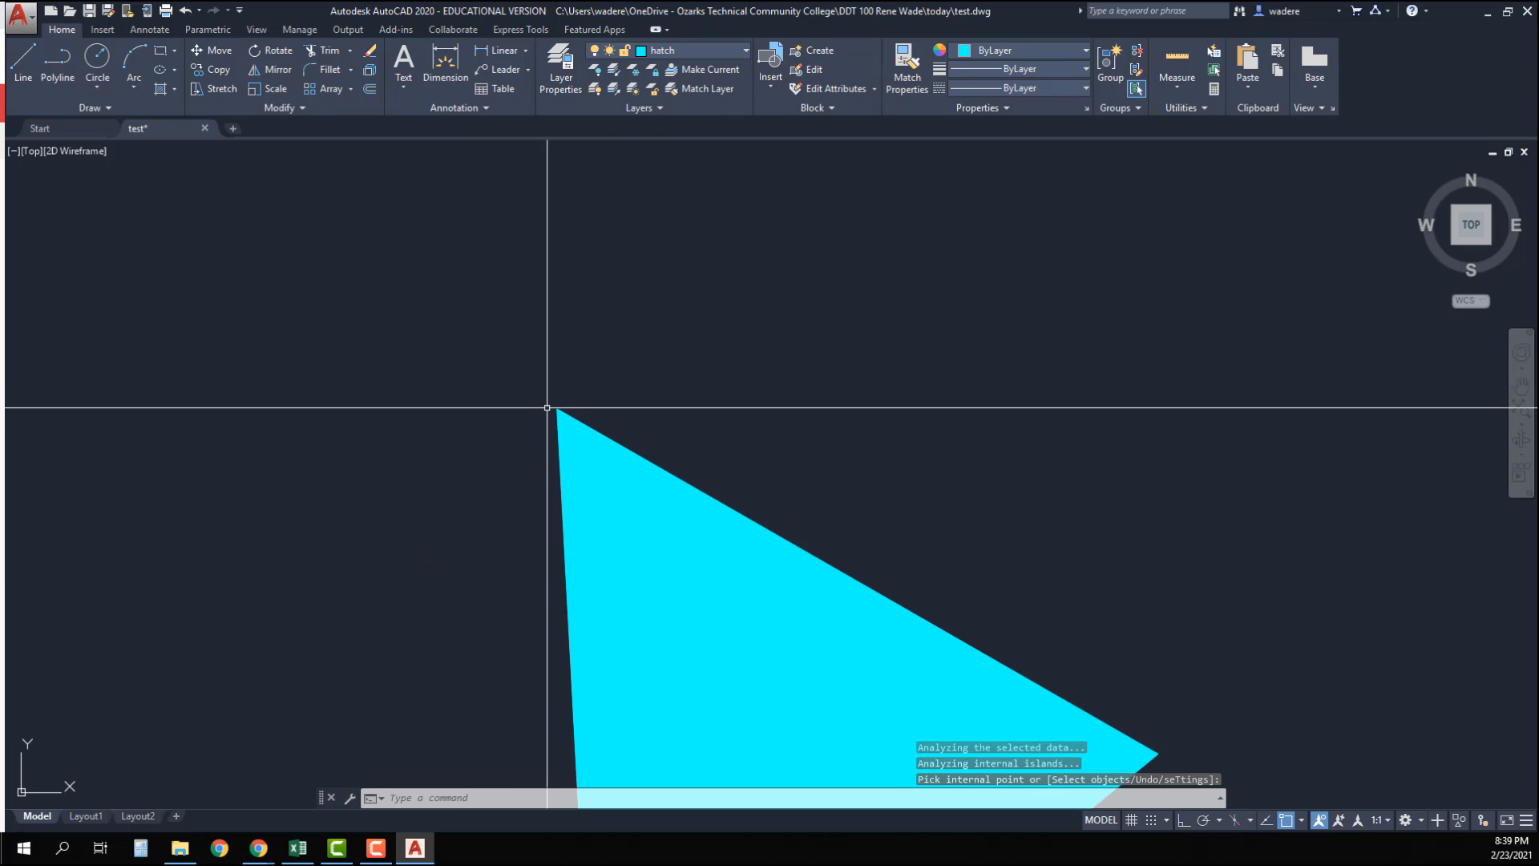
scroll(547, 408, up, 1)
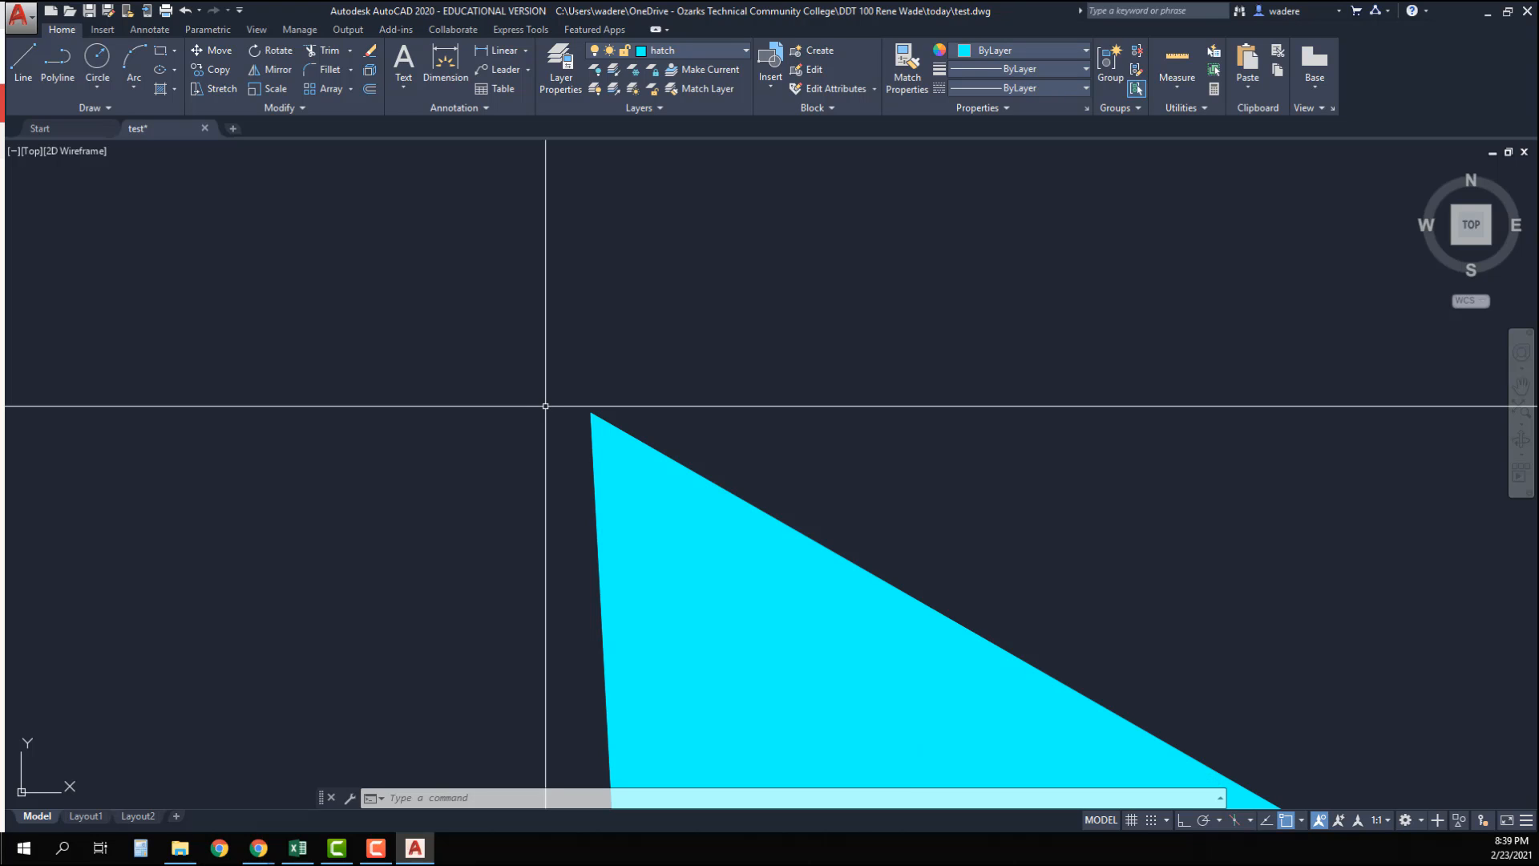
scroll(574, 409, down, 8)
middle_drag(588, 447, 643, 417)
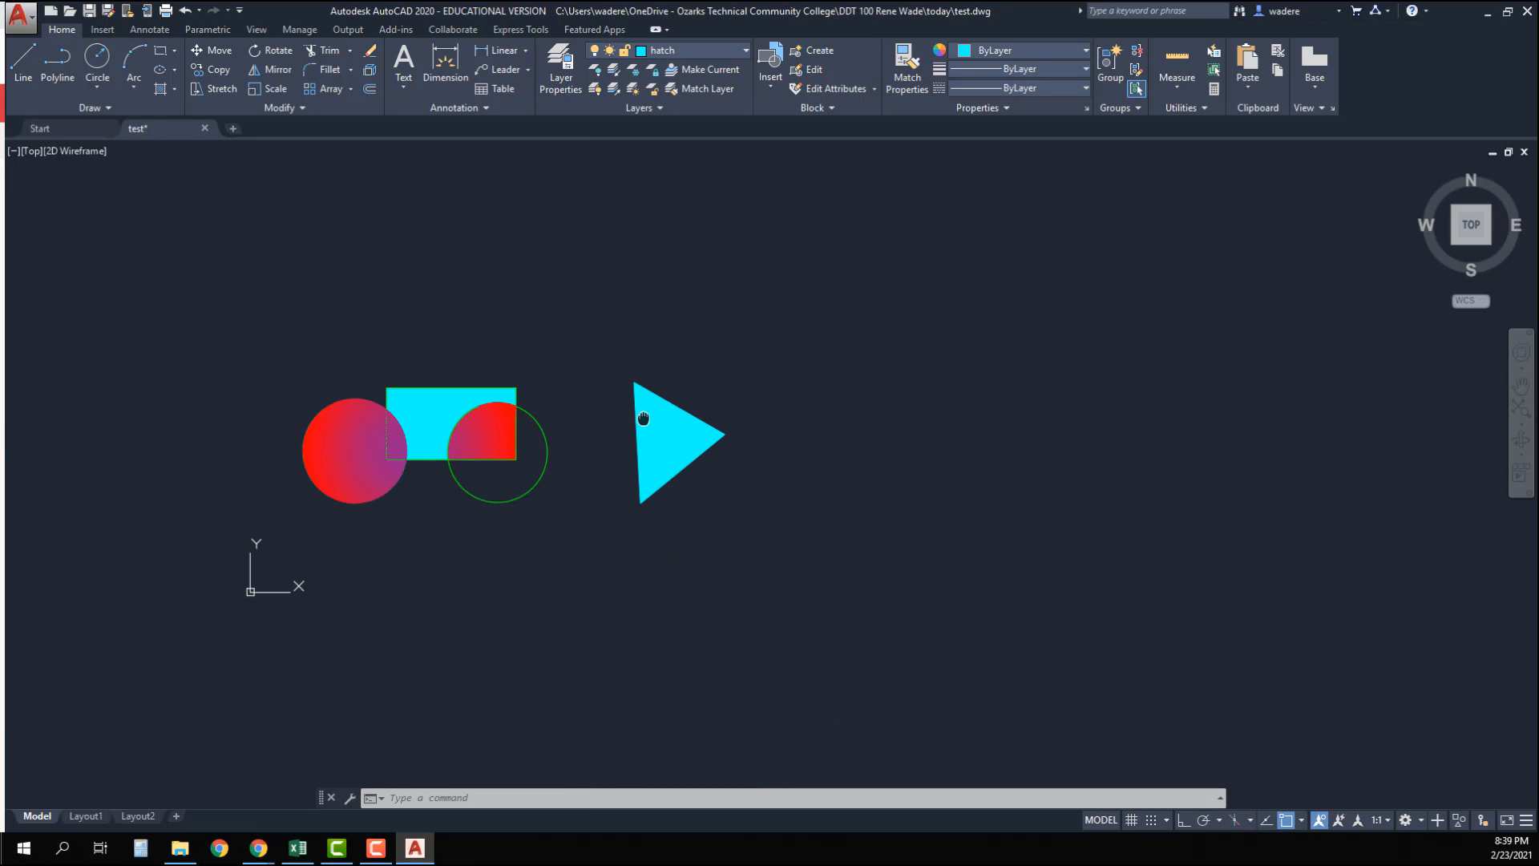
text(h)
key(Return)
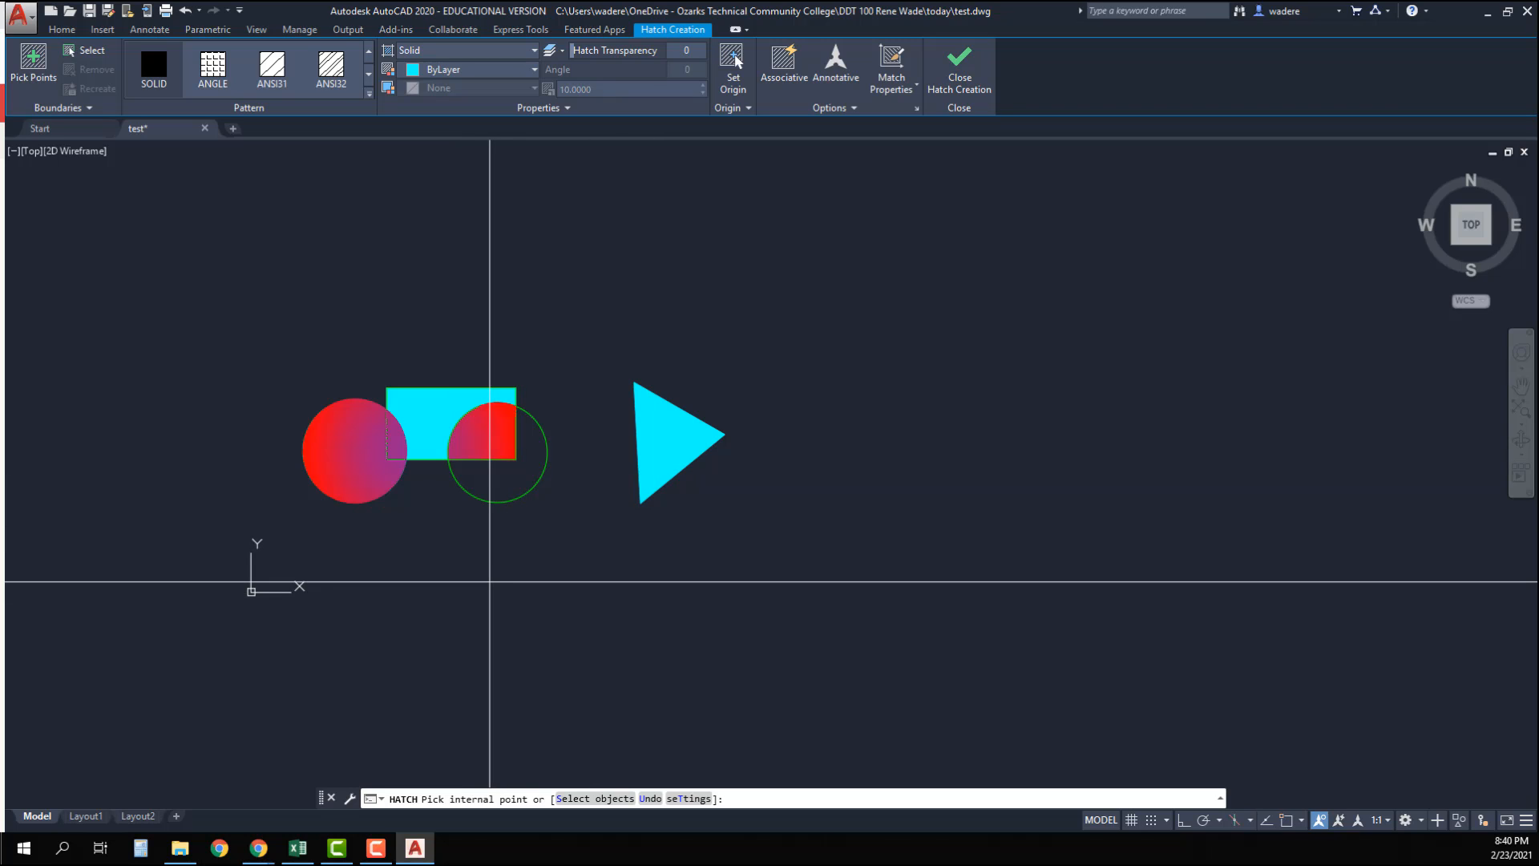
Step: Switch to the AutoCAD Part 6 course page in Chrome and open the "AutoCAD: Fun with Hatching!" assignment
click(259, 849)
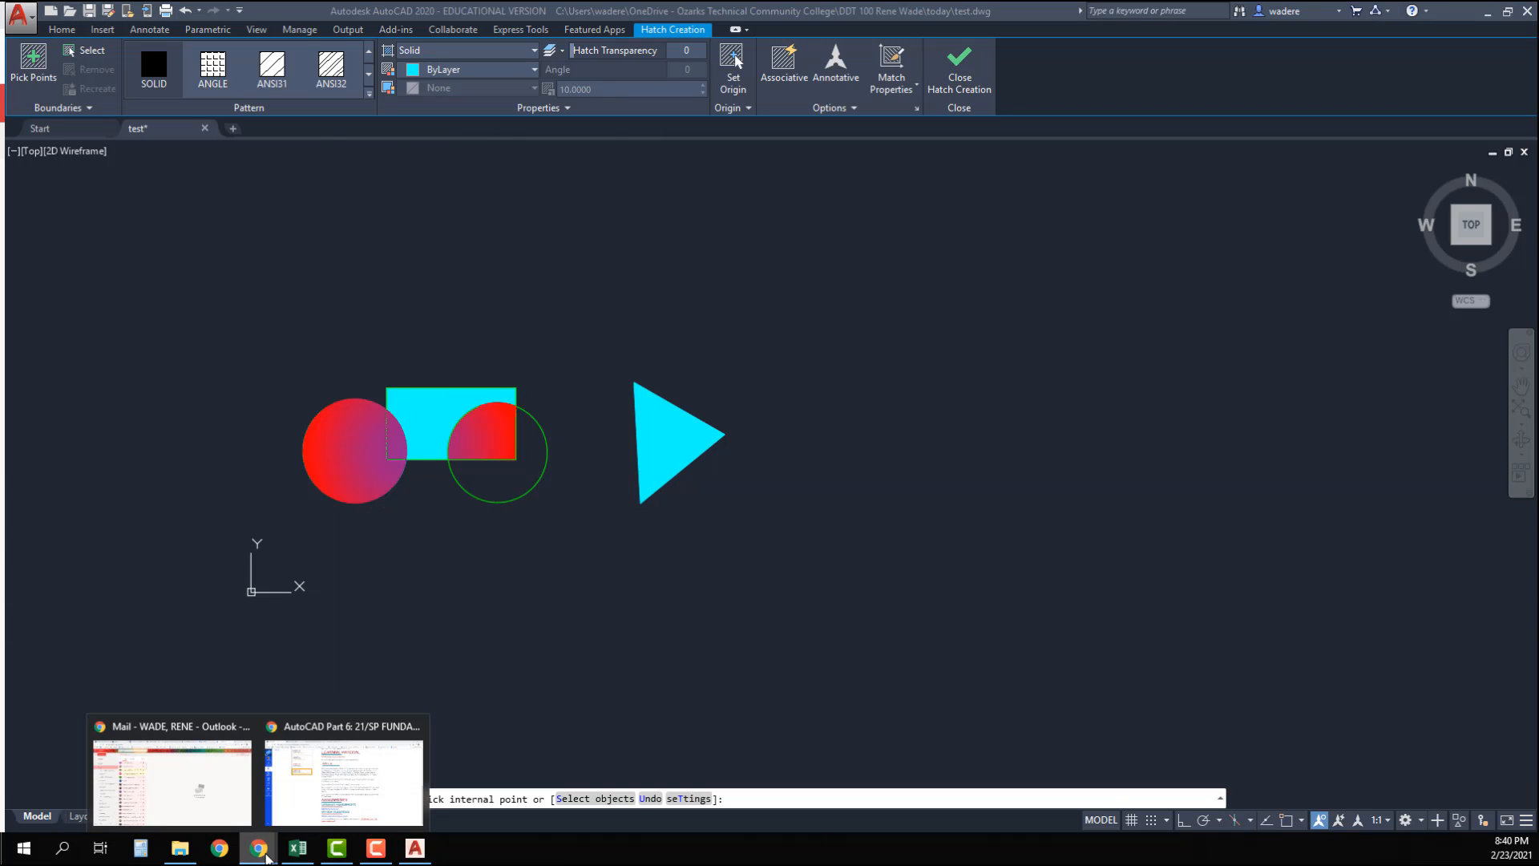
click(318, 812)
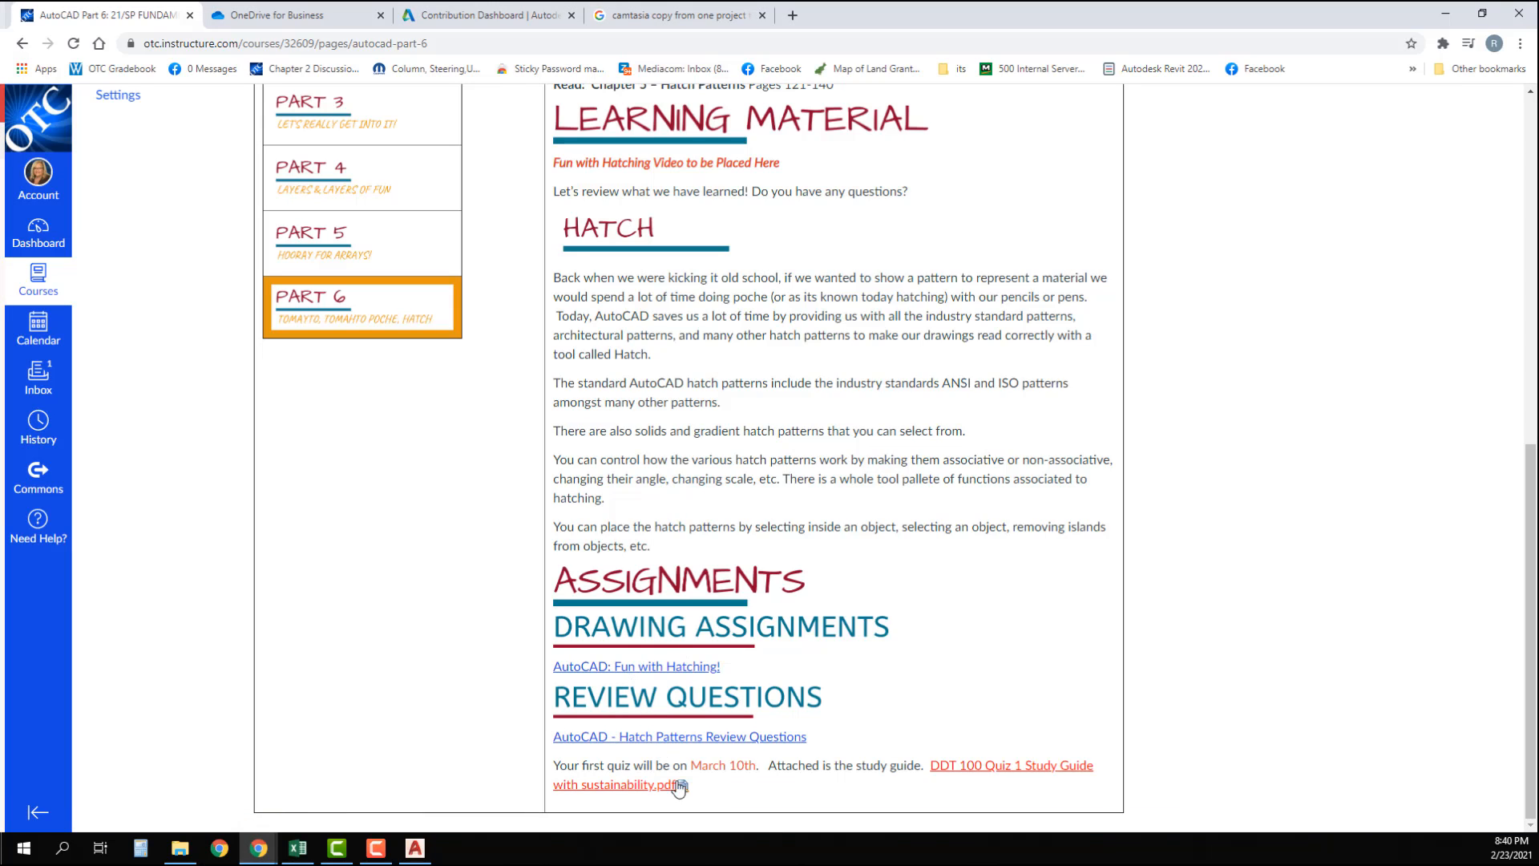
click(619, 670)
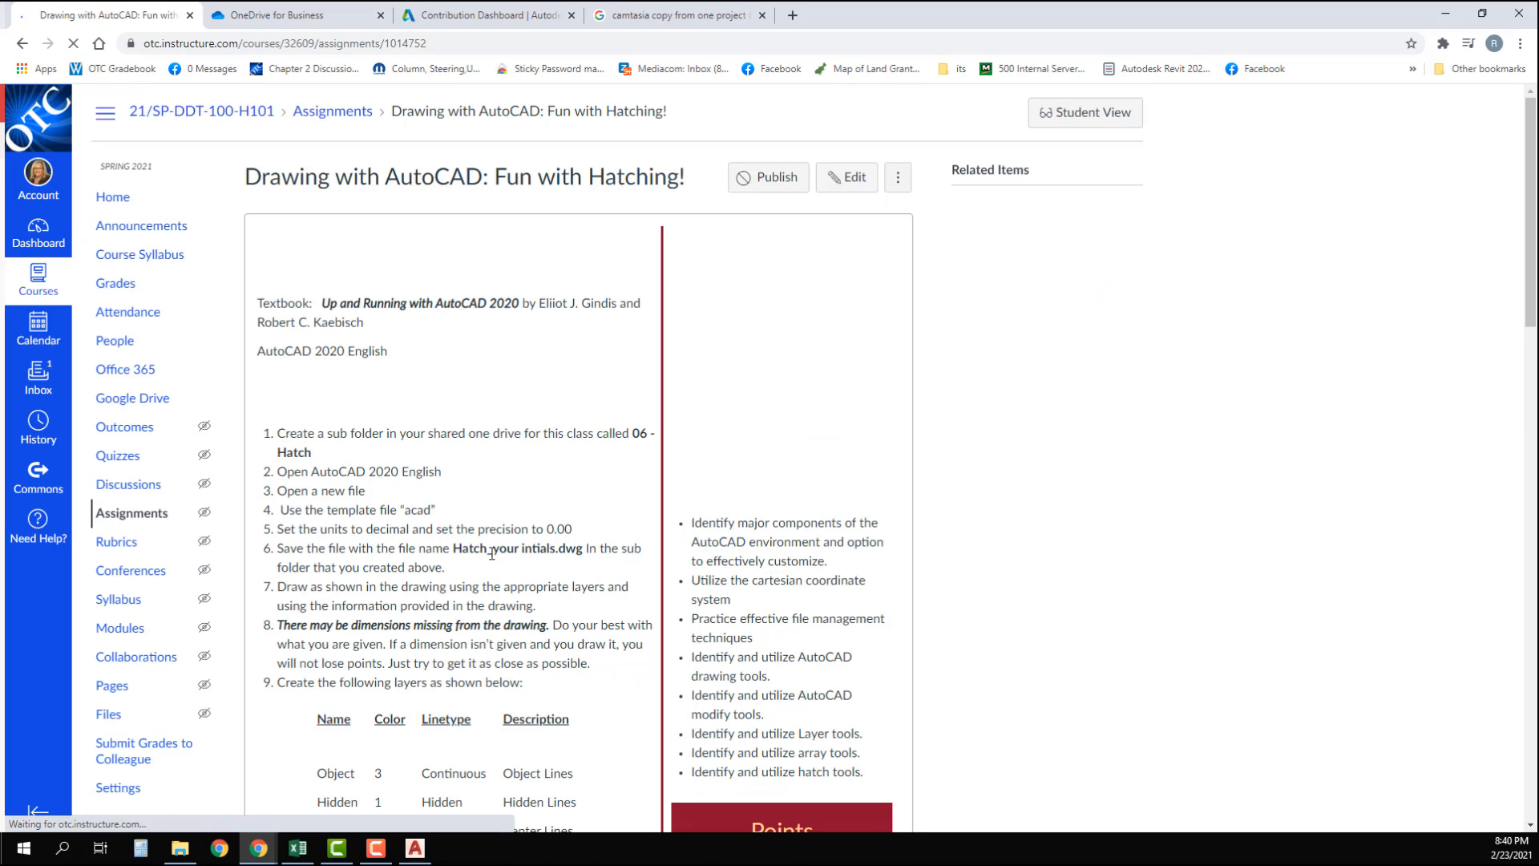
Step: Read through the assignment's tasks, layer table, dimensioned drawing, required hatch patterns and submission requirements
scroll(385, 366, down, 2)
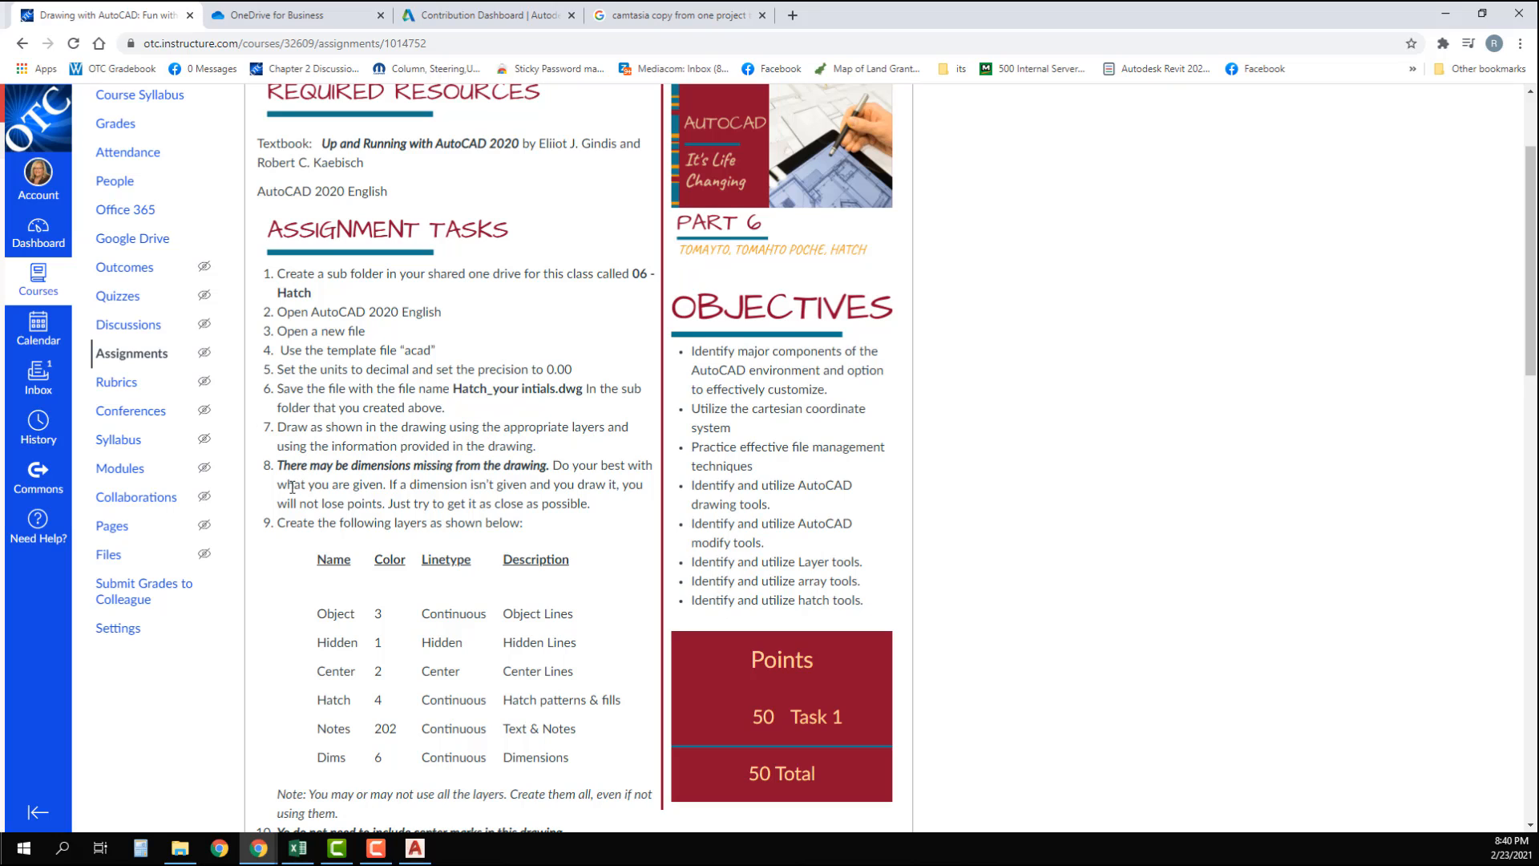
scroll(450, 539, down, 2)
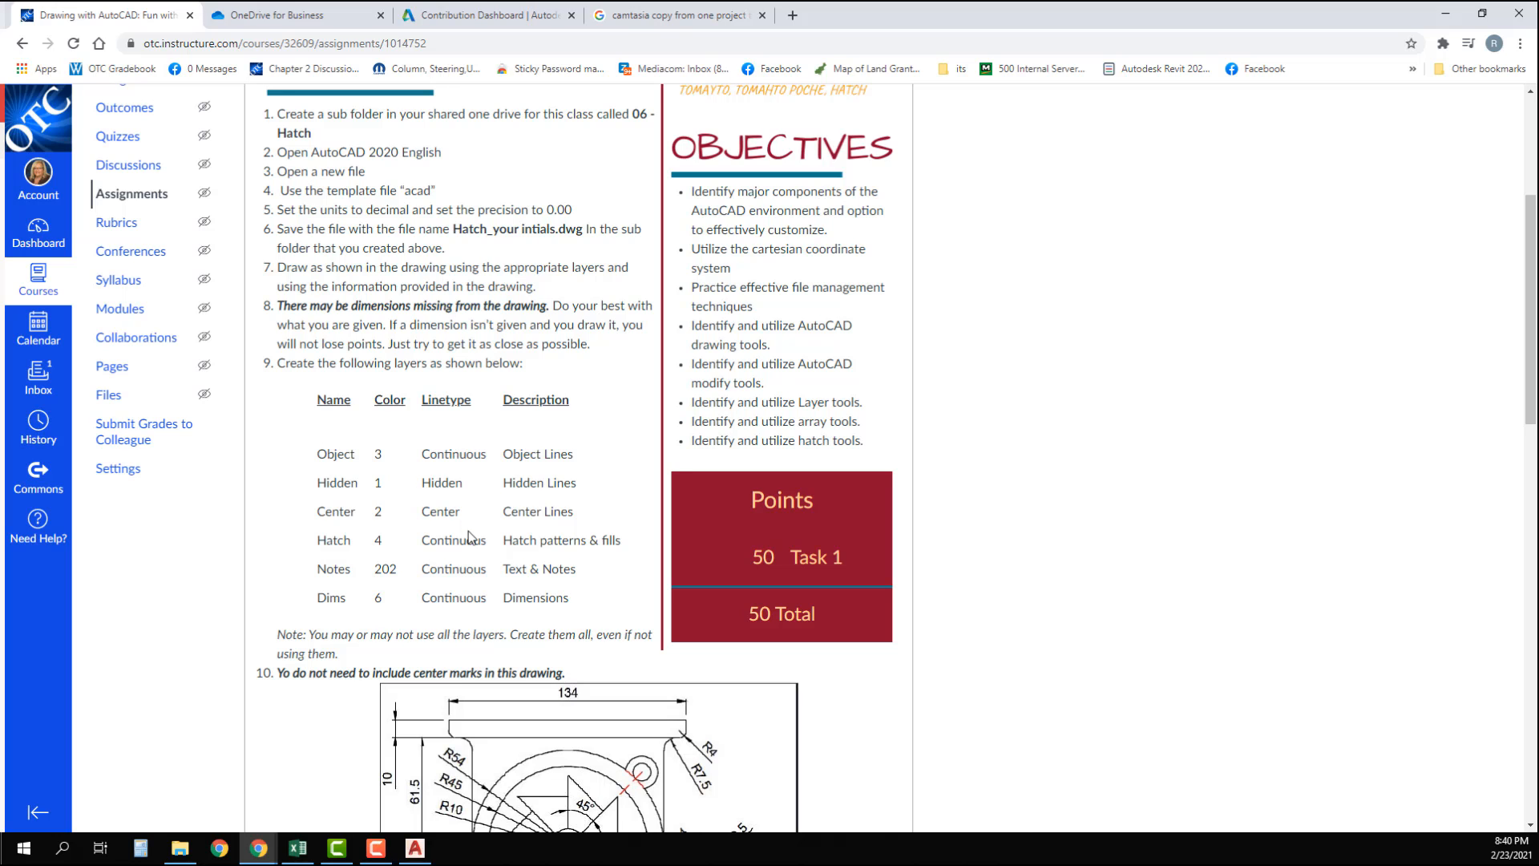
scroll(469, 537, down, 3)
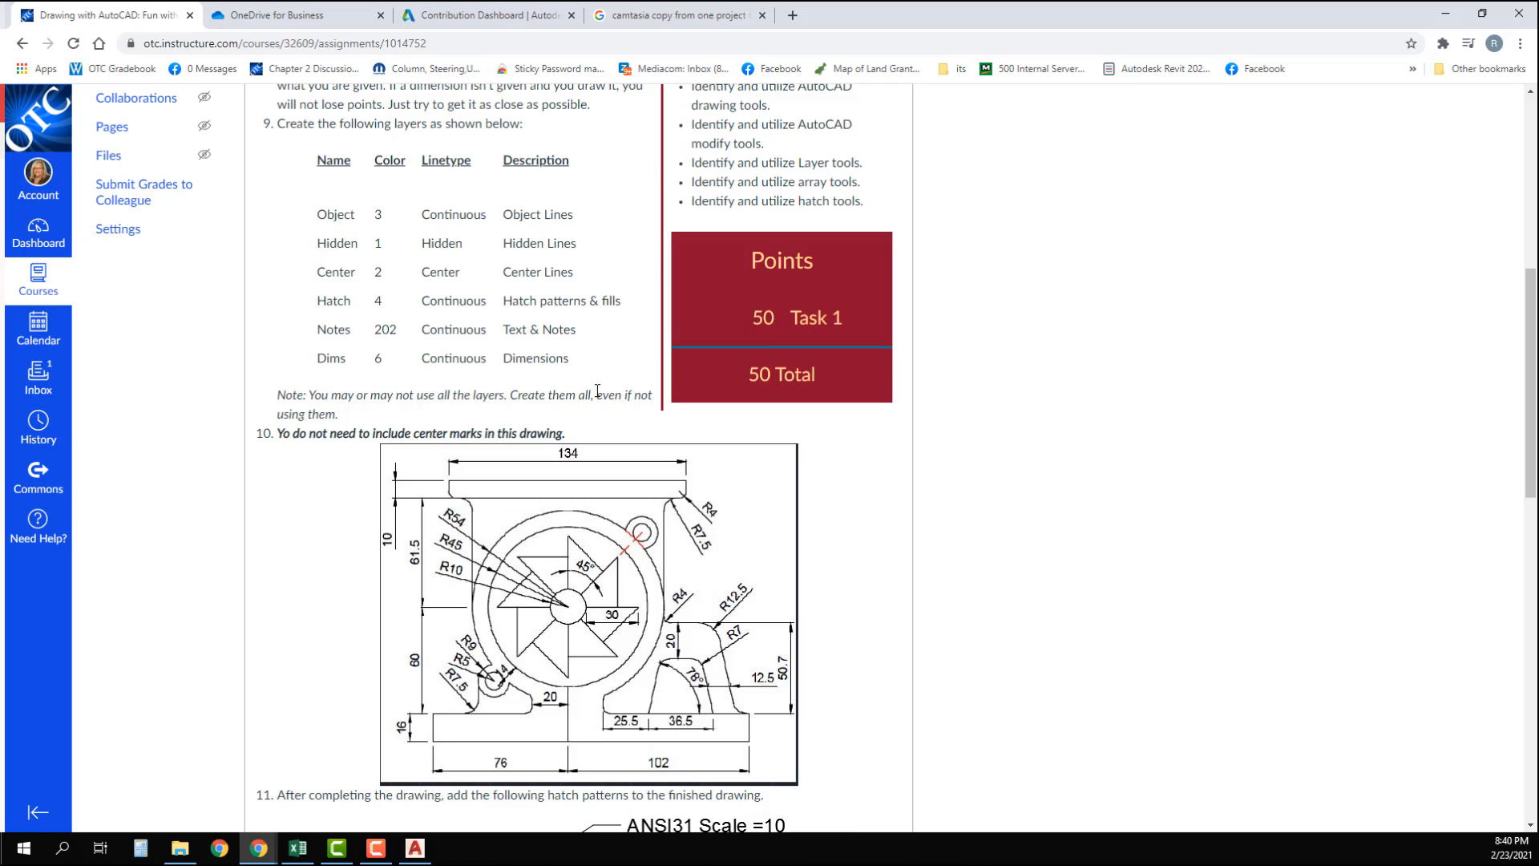
scroll(511, 436, down, 2)
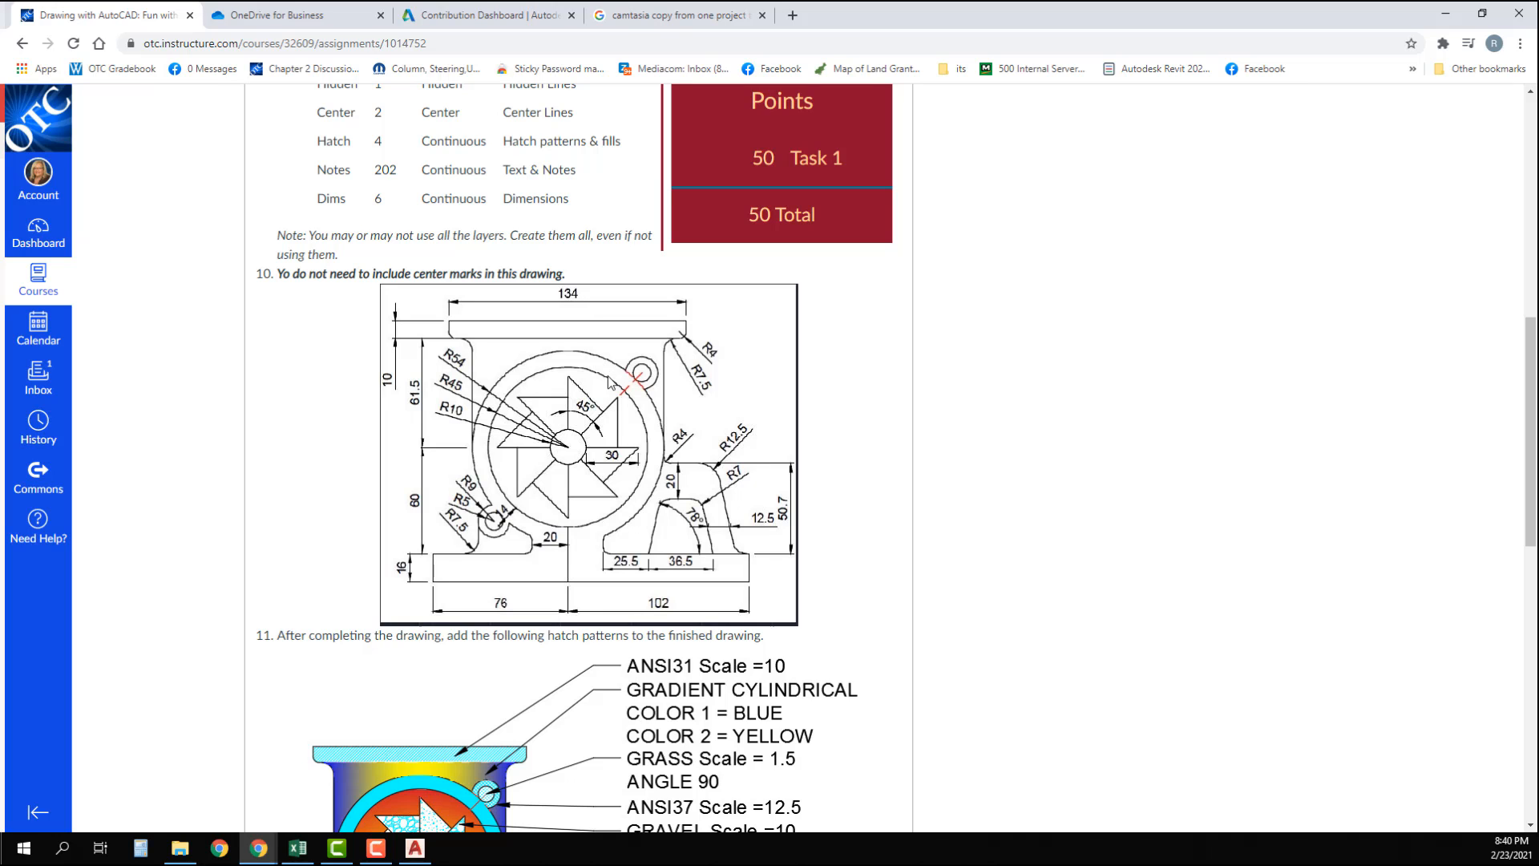
scroll(473, 637, down, 4)
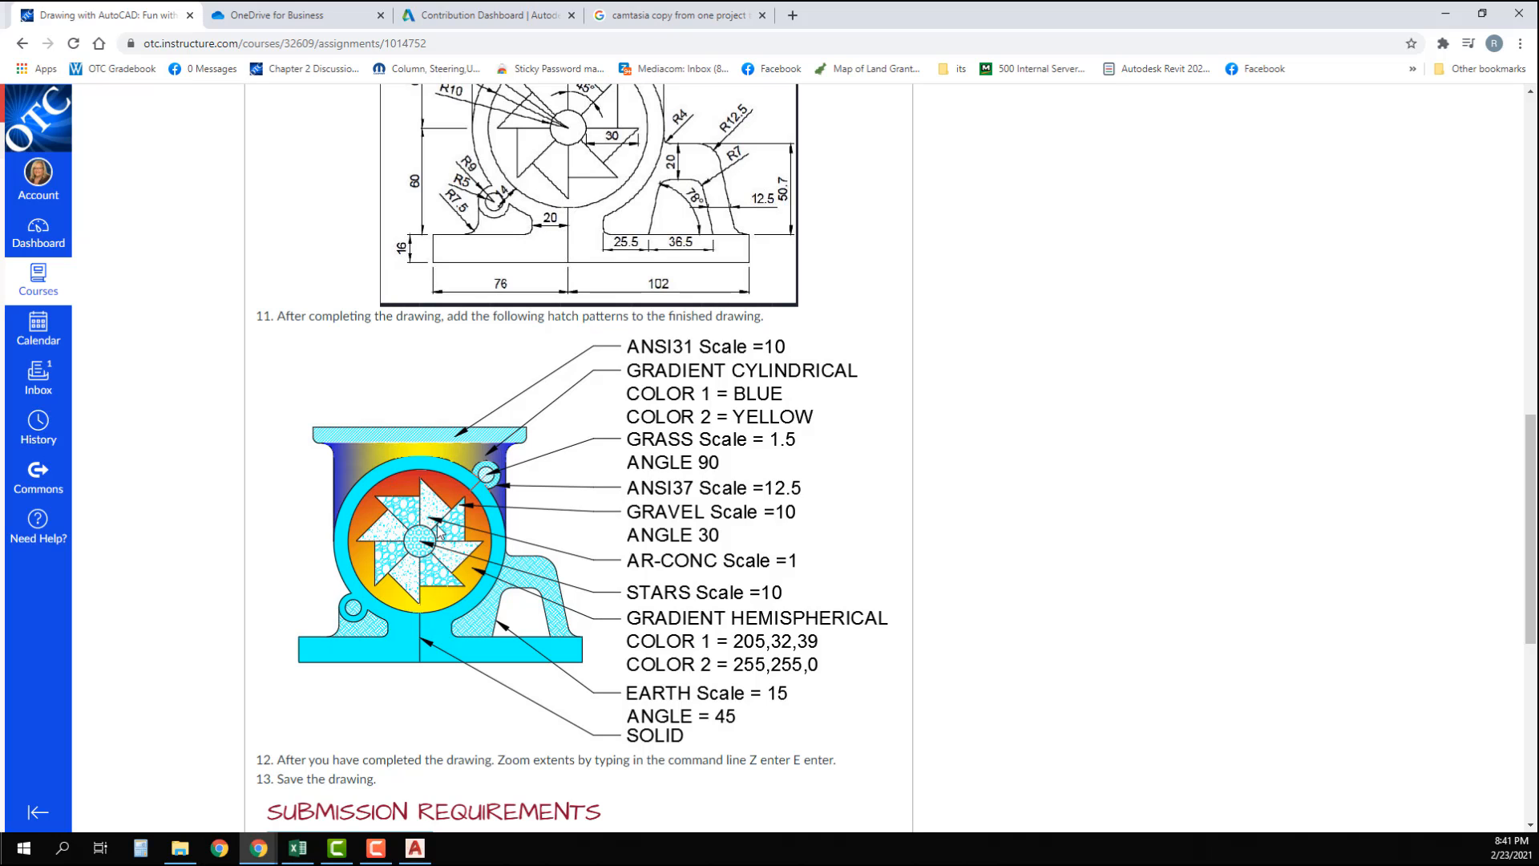
scroll(439, 531, up, 4)
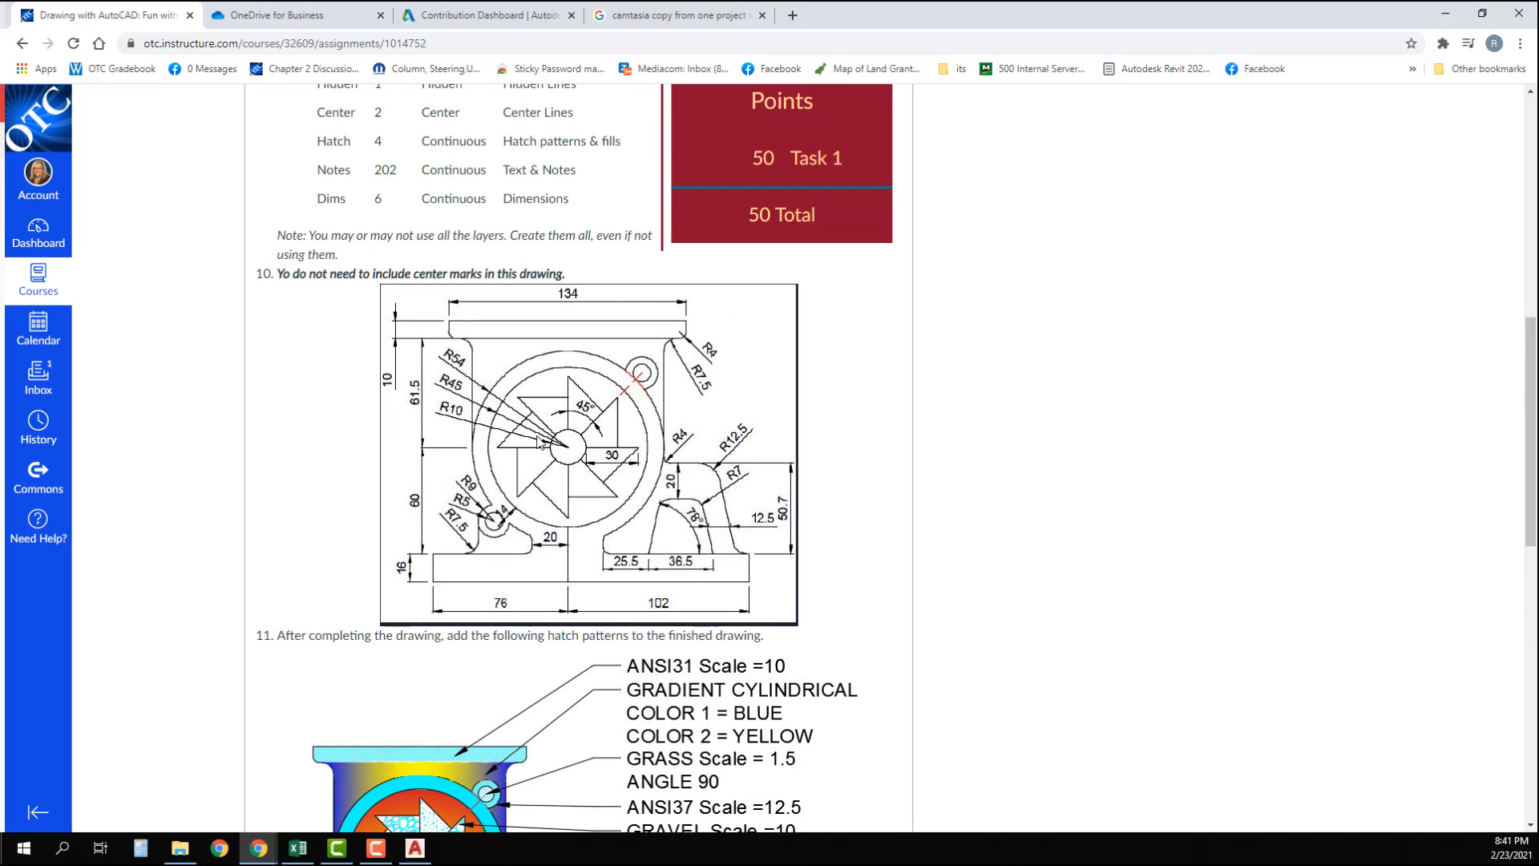
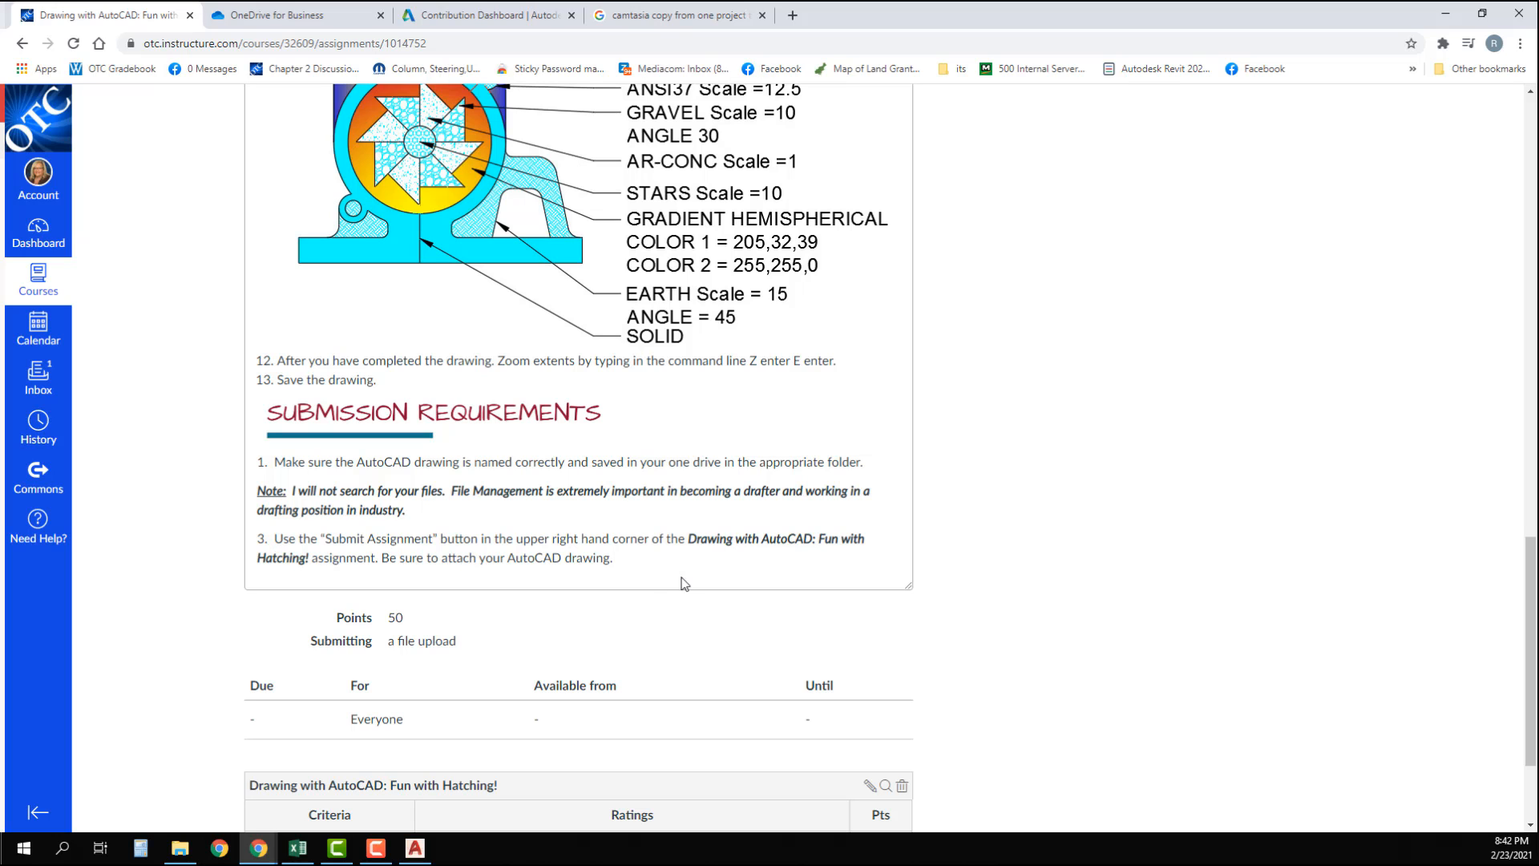
scroll(514, 561, down, 2)
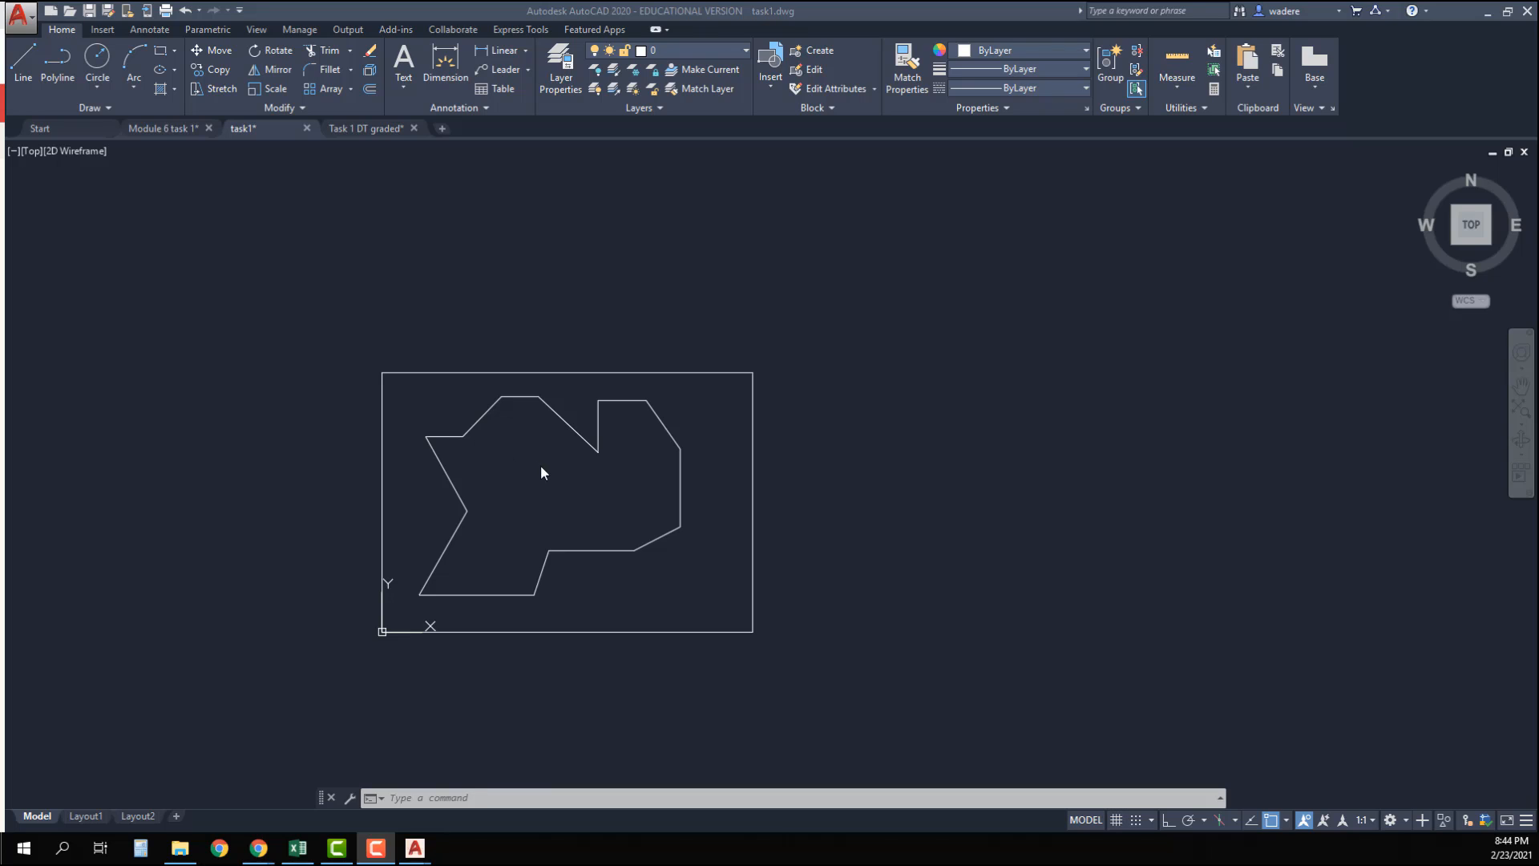
Step: In the Module 6 task 1 drawing, copy the outline, perimeter box and leader note to the clipboard with base point 0,0
scroll(536, 490, up, 2)
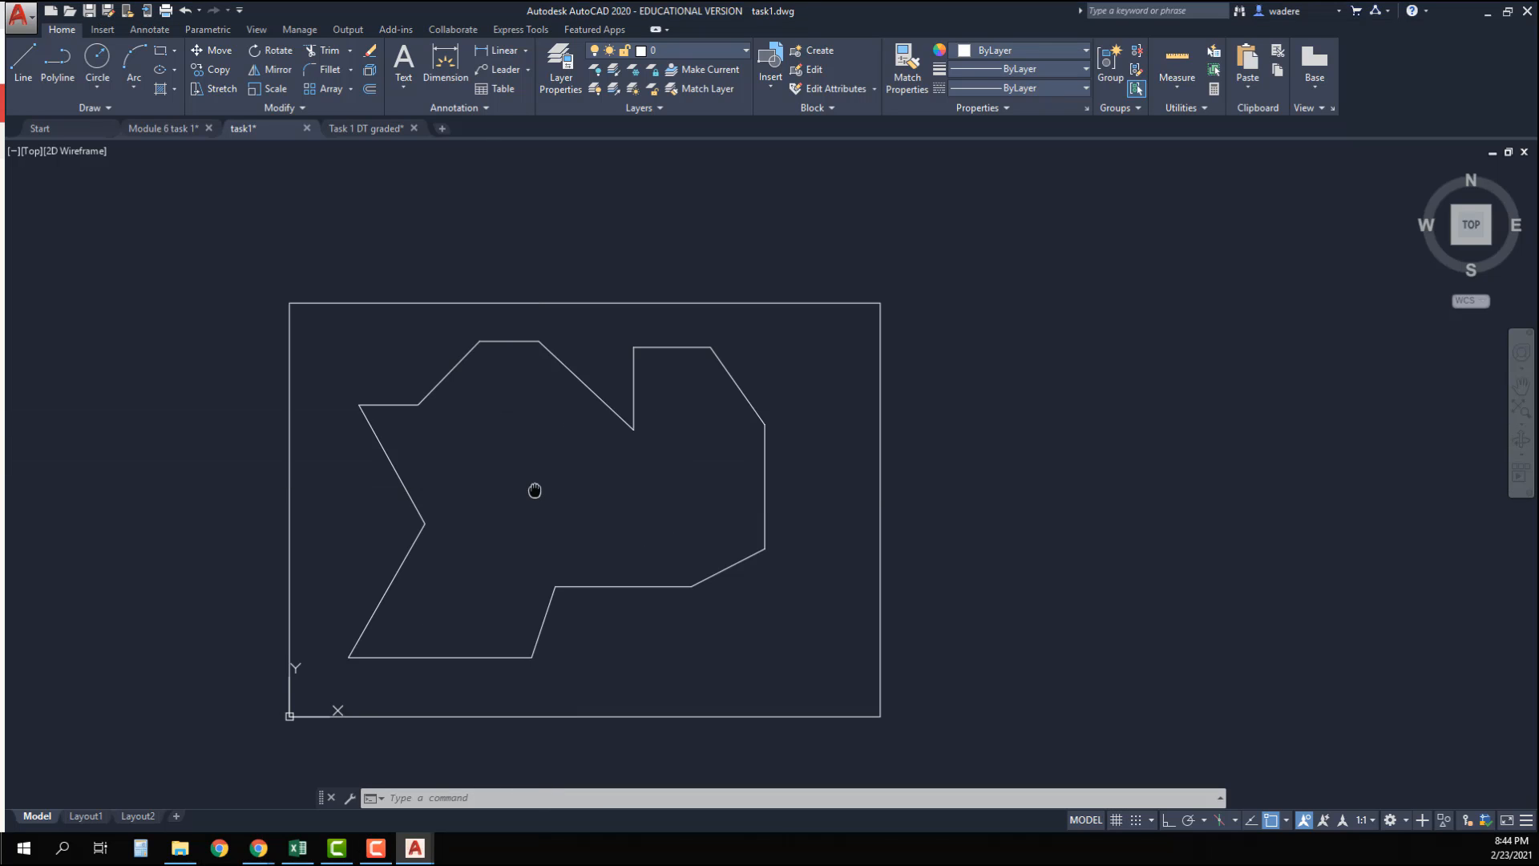
middle_drag(535, 490, 534, 438)
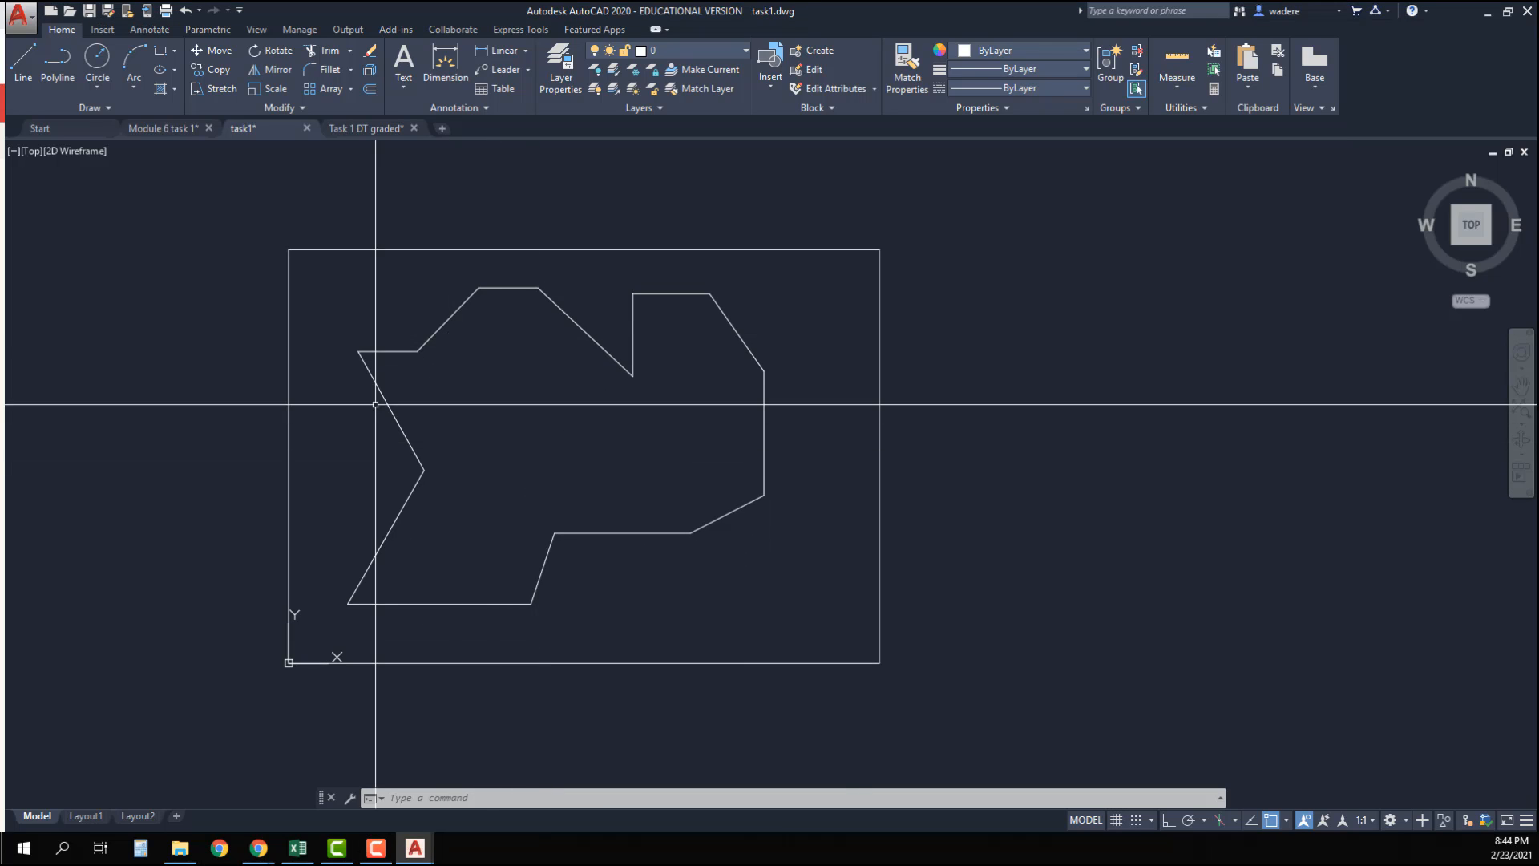
click(161, 127)
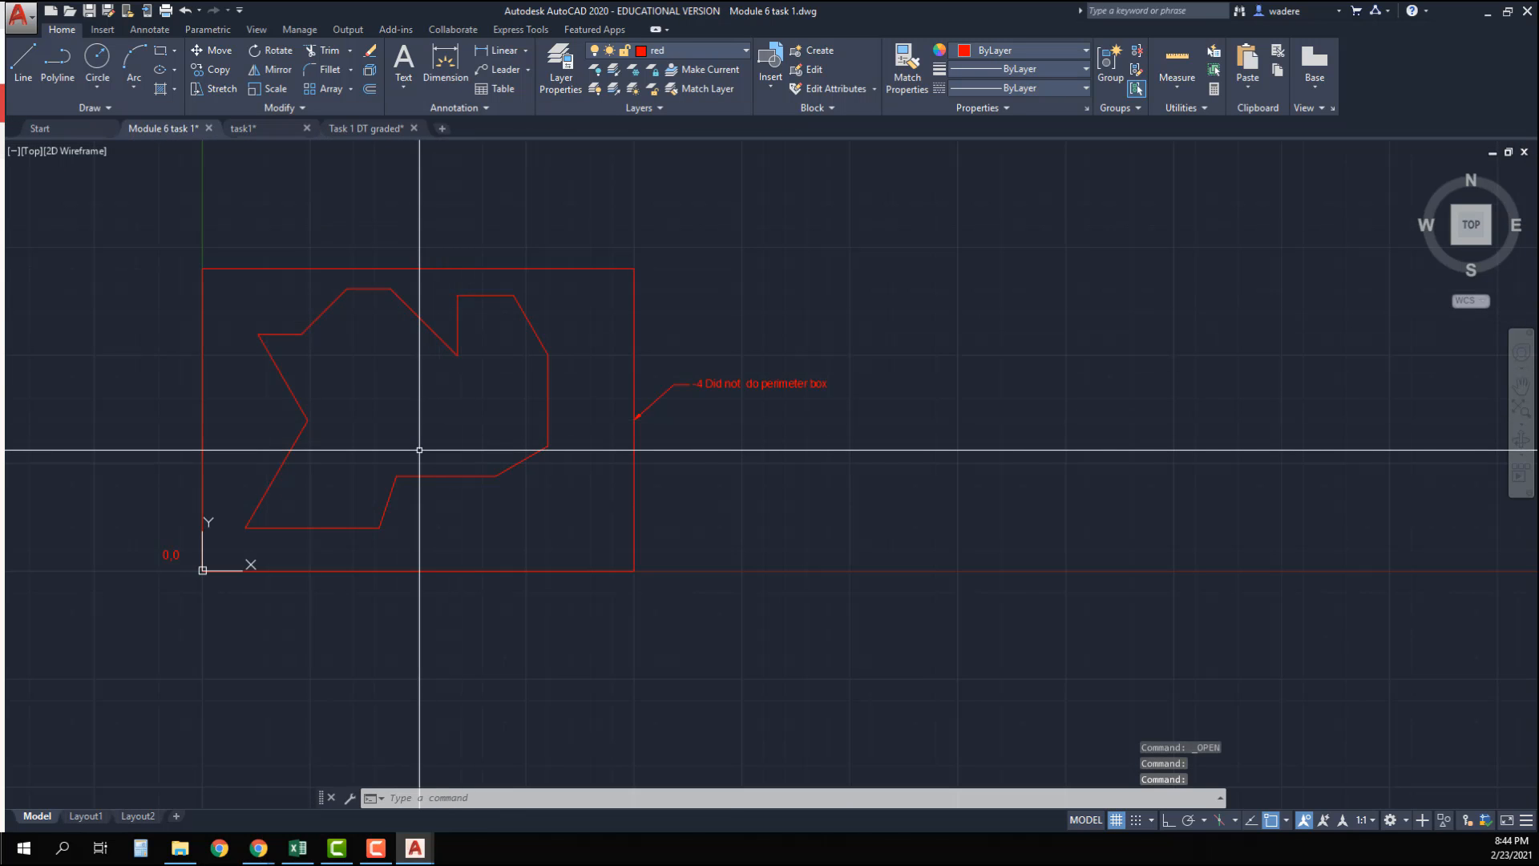
middle_drag(420, 446, 485, 450)
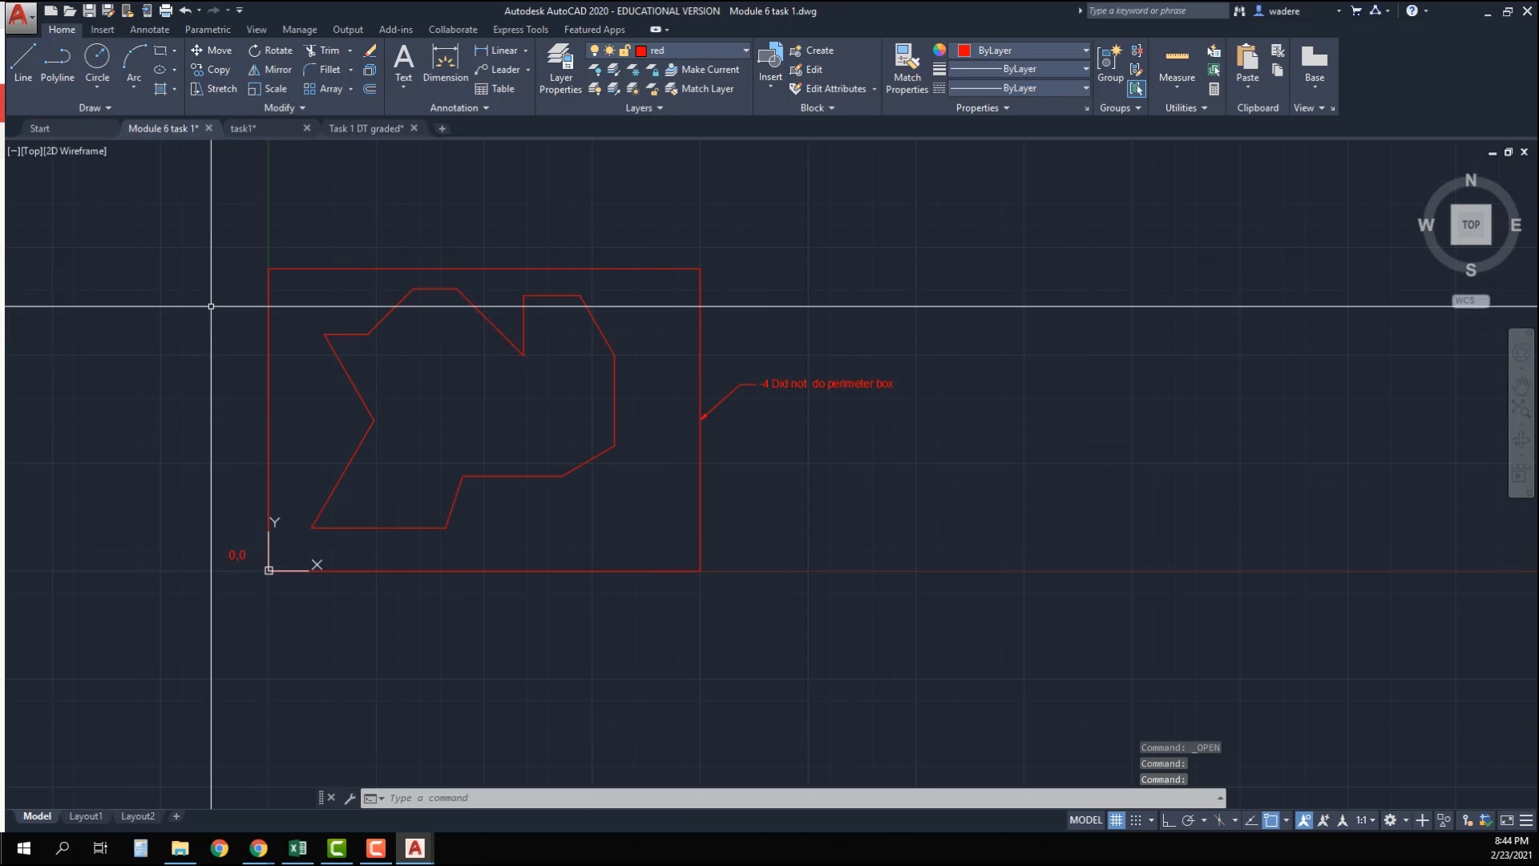
right_click(211, 306)
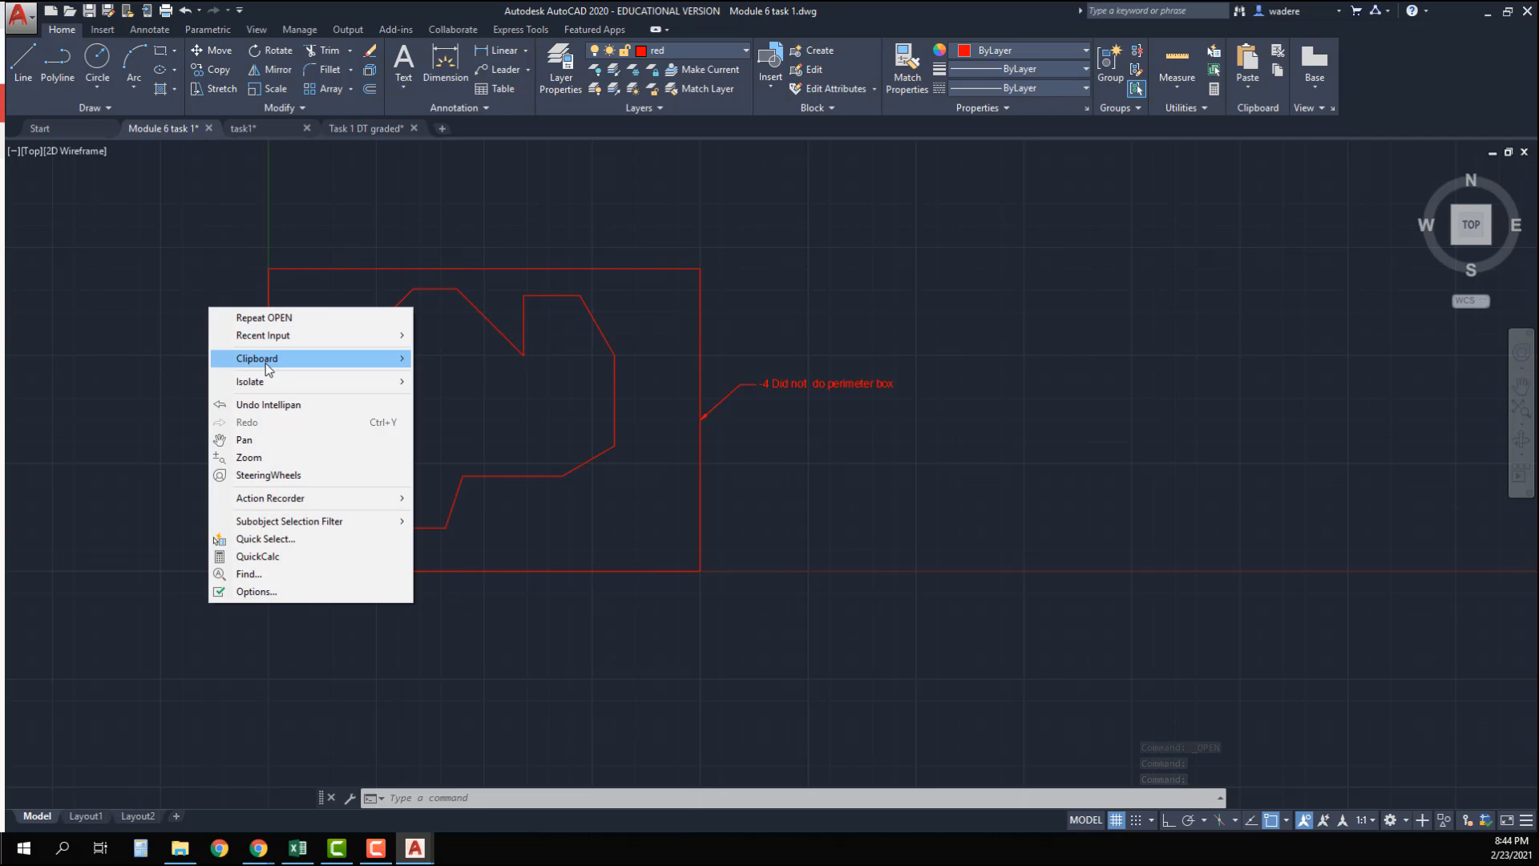
mouse_move(271, 365)
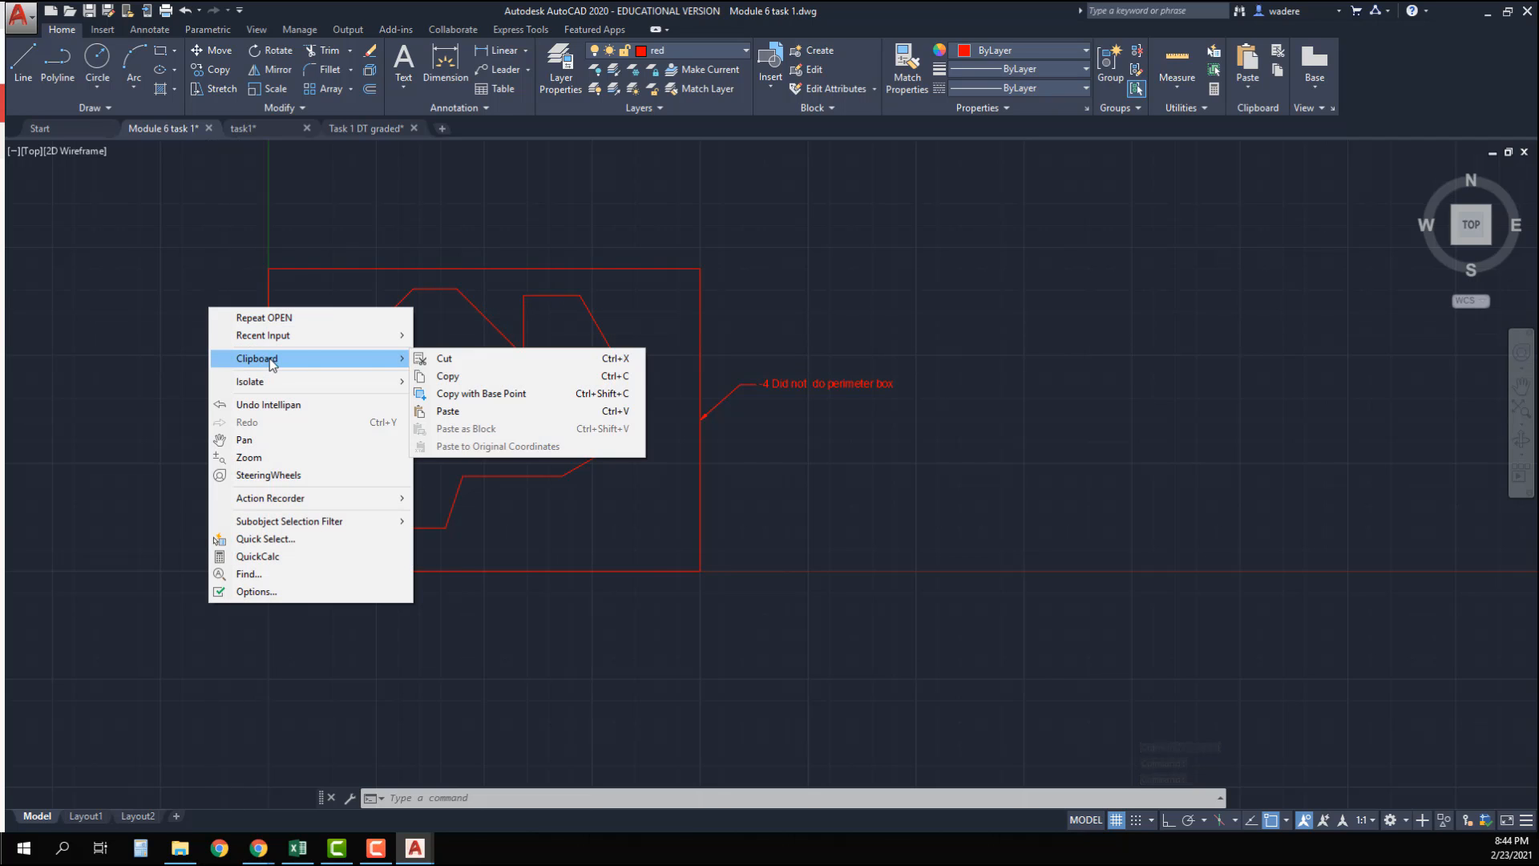
click(479, 393)
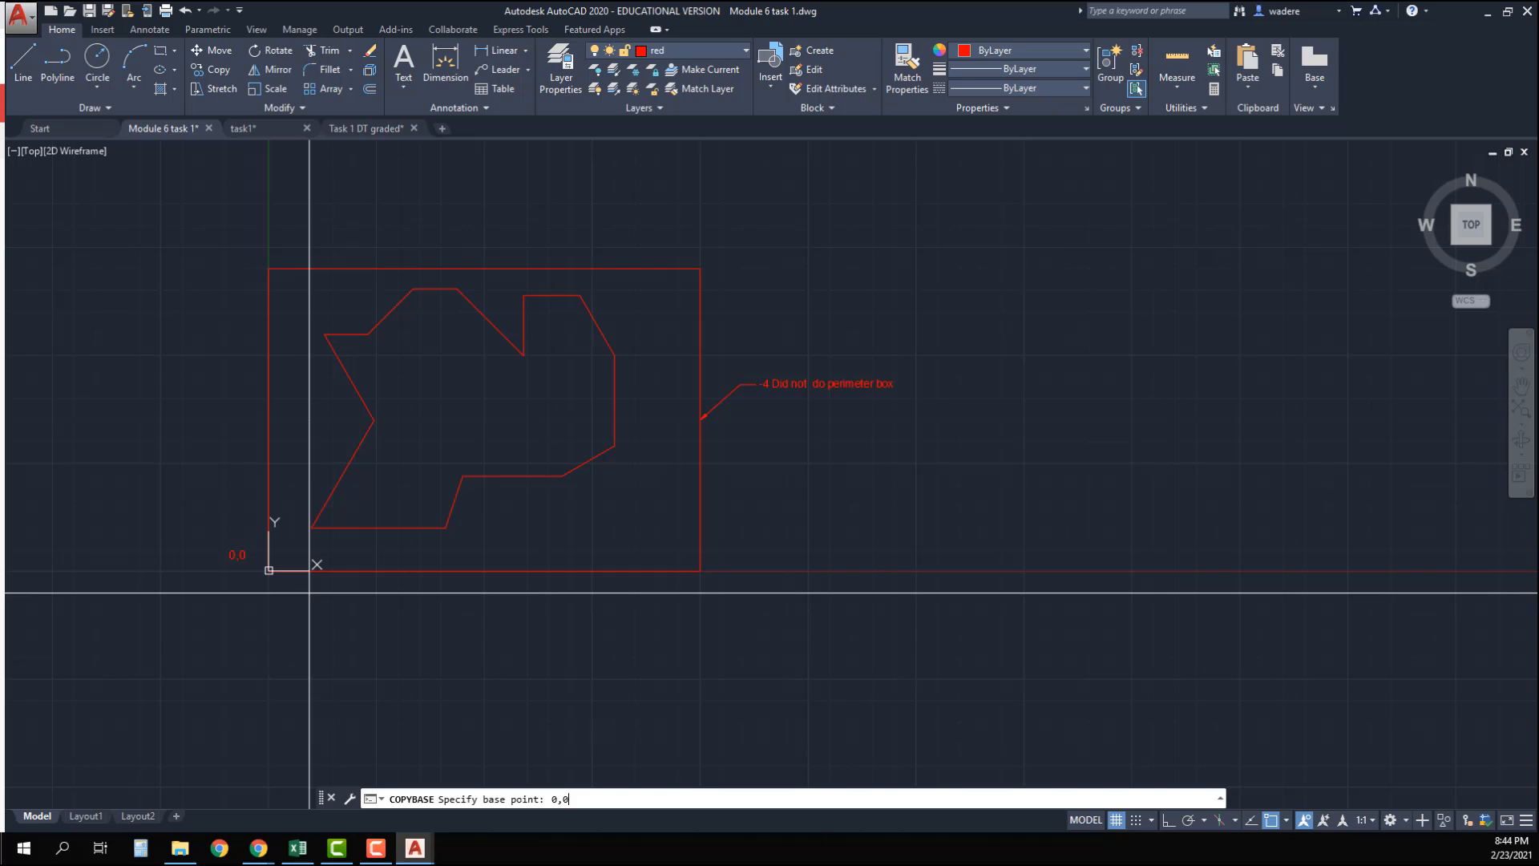
key(Return)
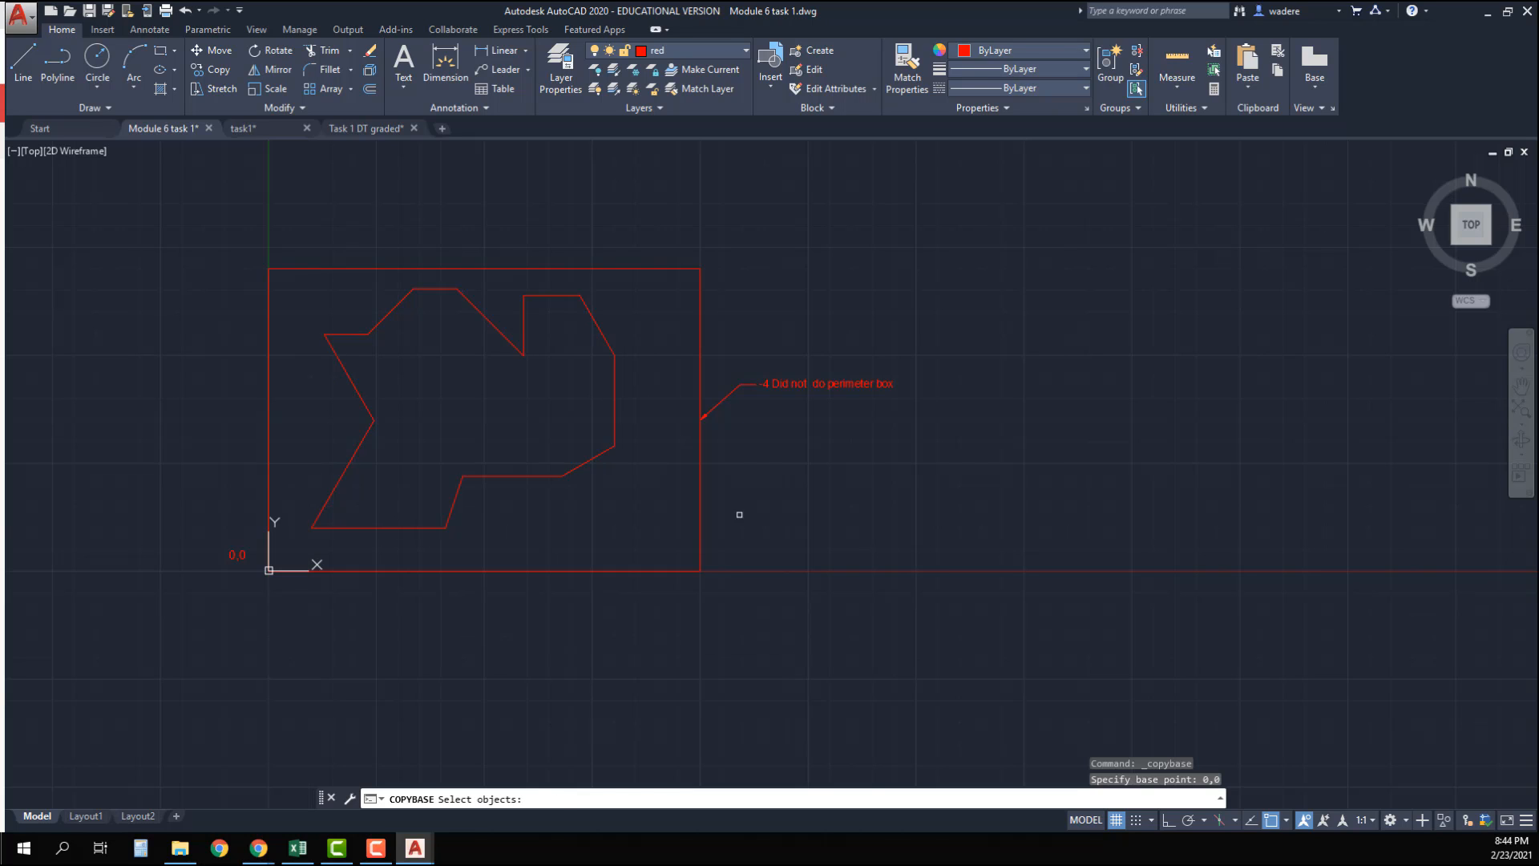
click(815, 670)
click(254, 216)
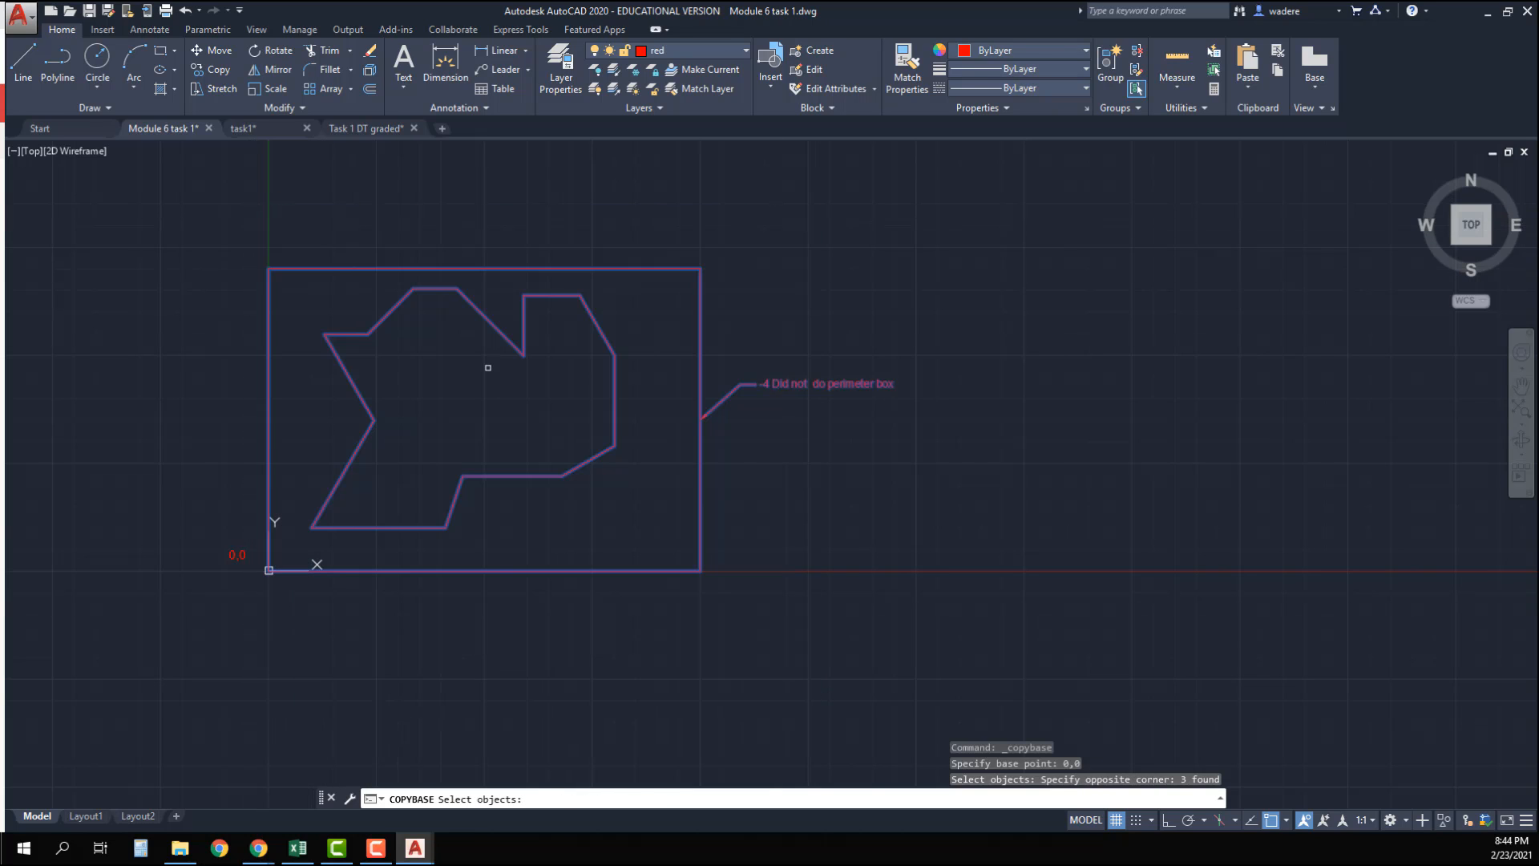
key(Return)
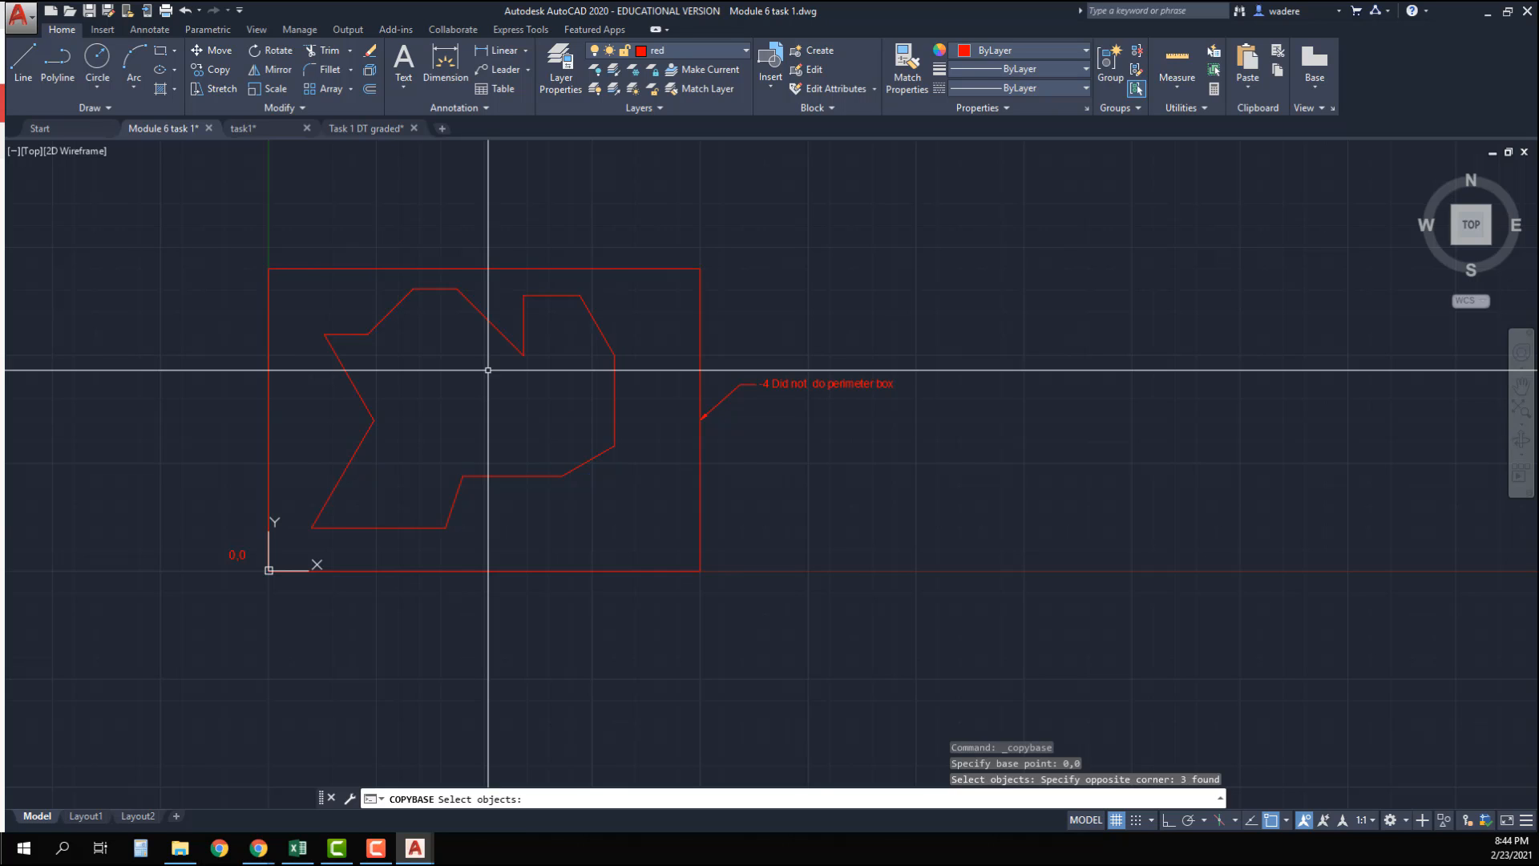
Step: In the task1 drawing, paste the copied outline, perimeter box and leader note at insertion point 0,0
click(246, 131)
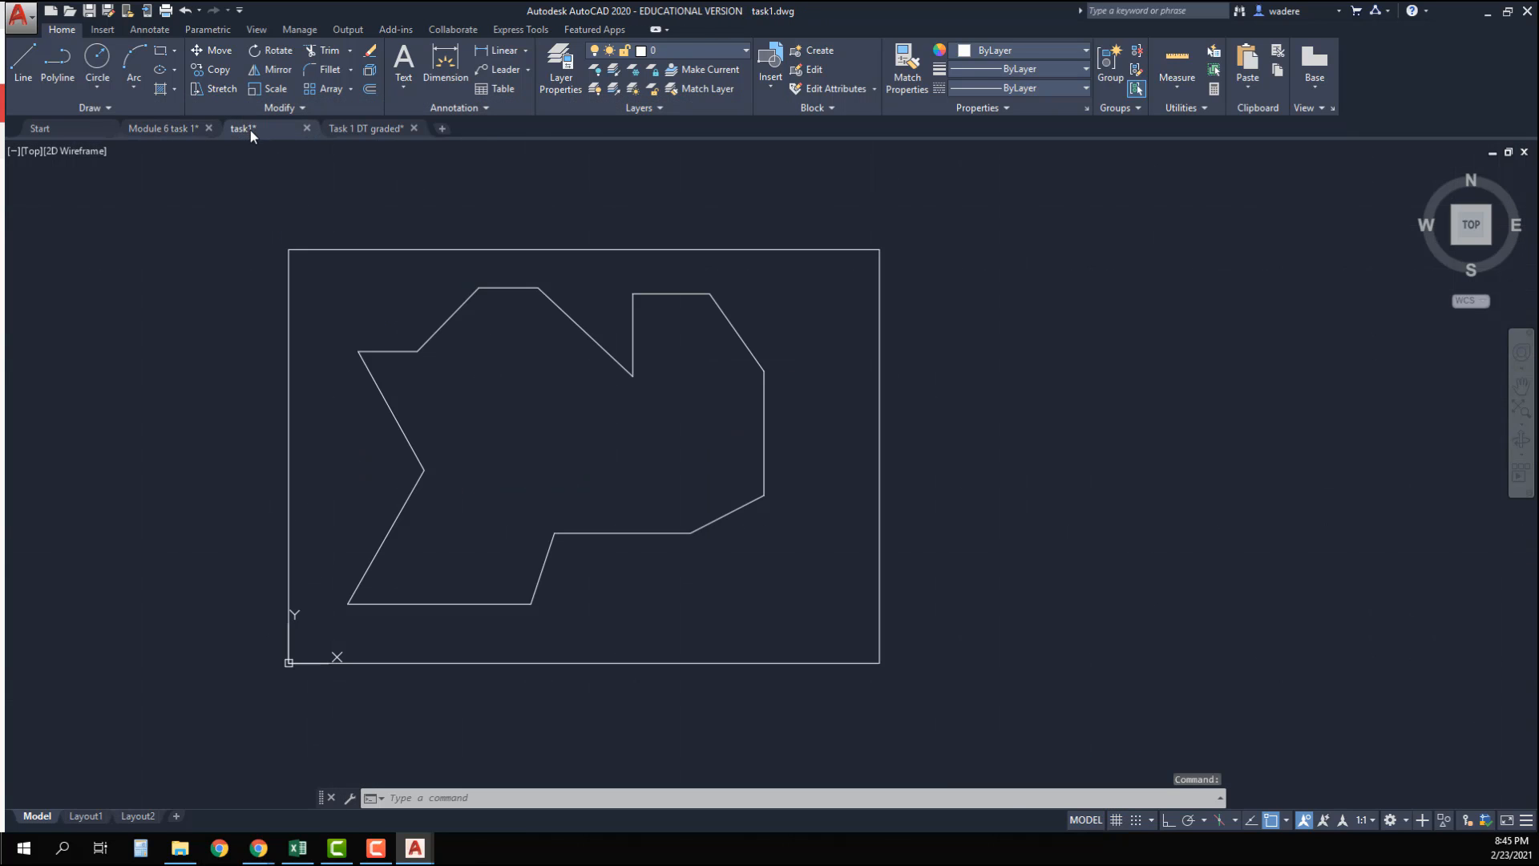
middle_drag(515, 487, 483, 405)
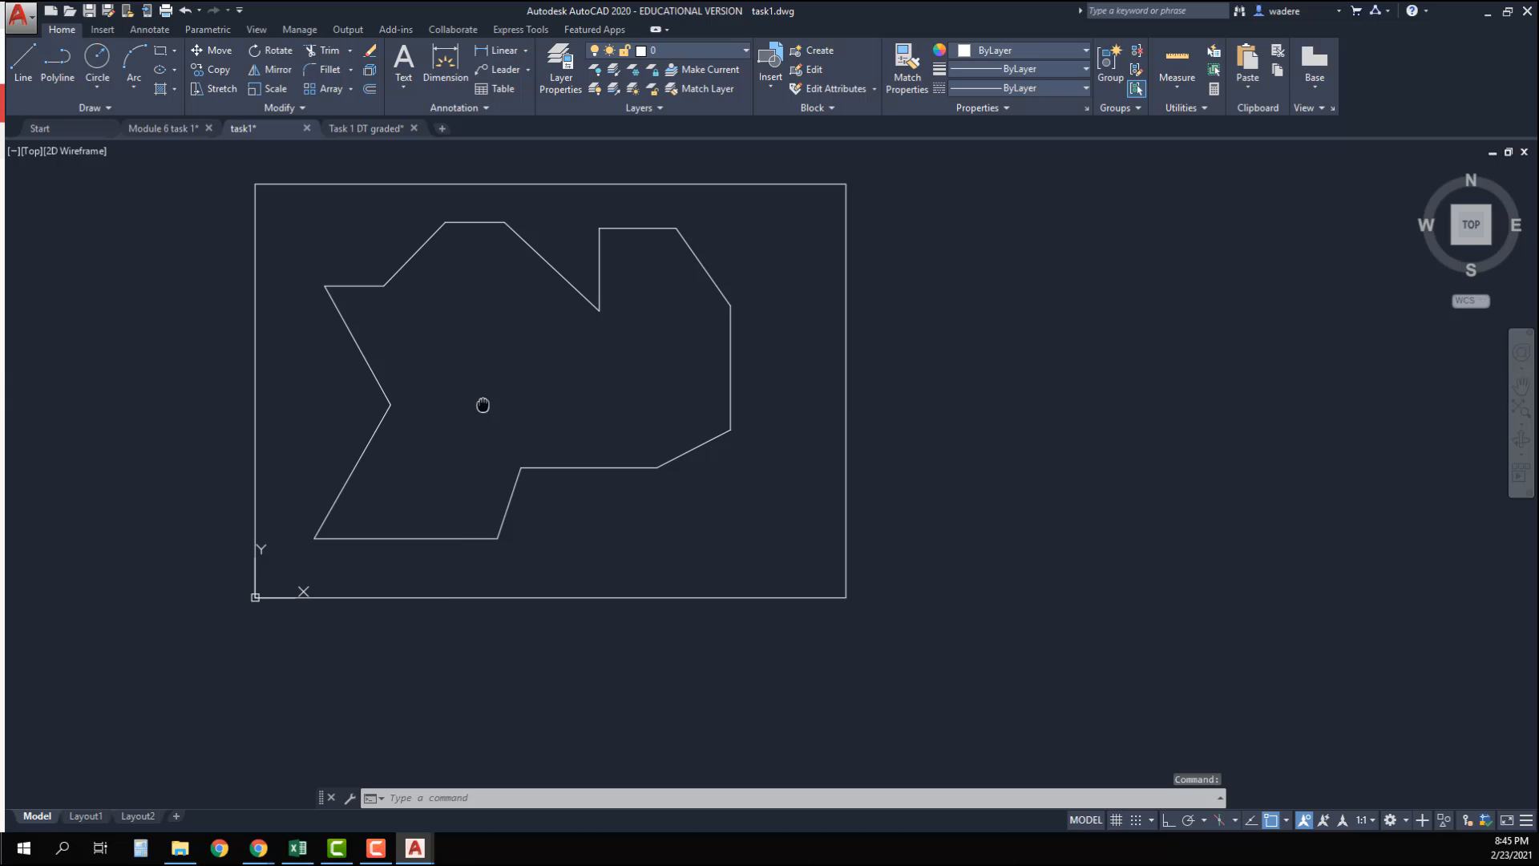
right_click(460, 355)
mouse_move(504, 390)
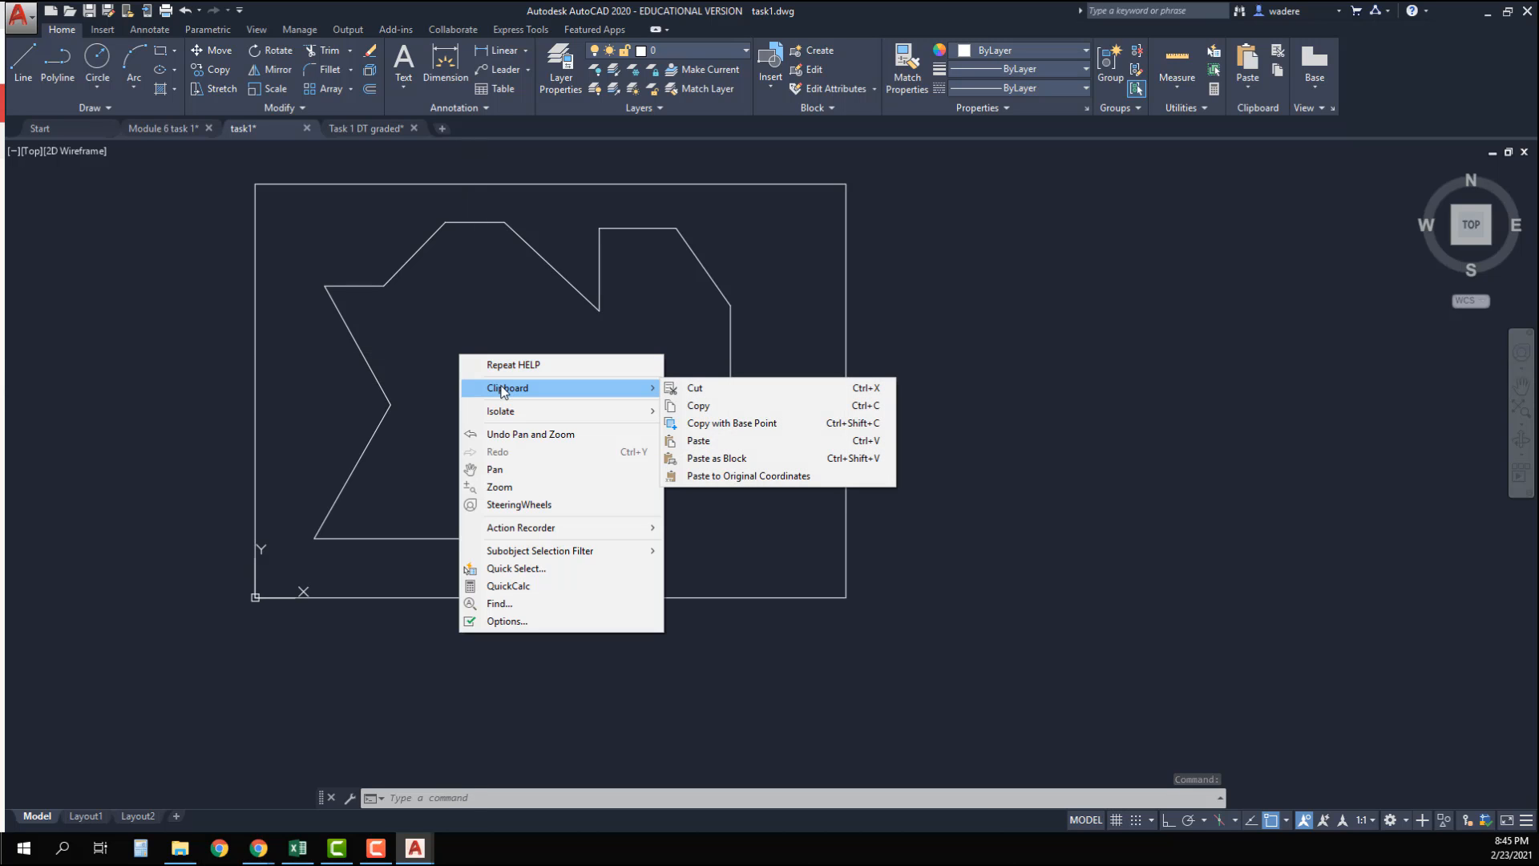
click(694, 441)
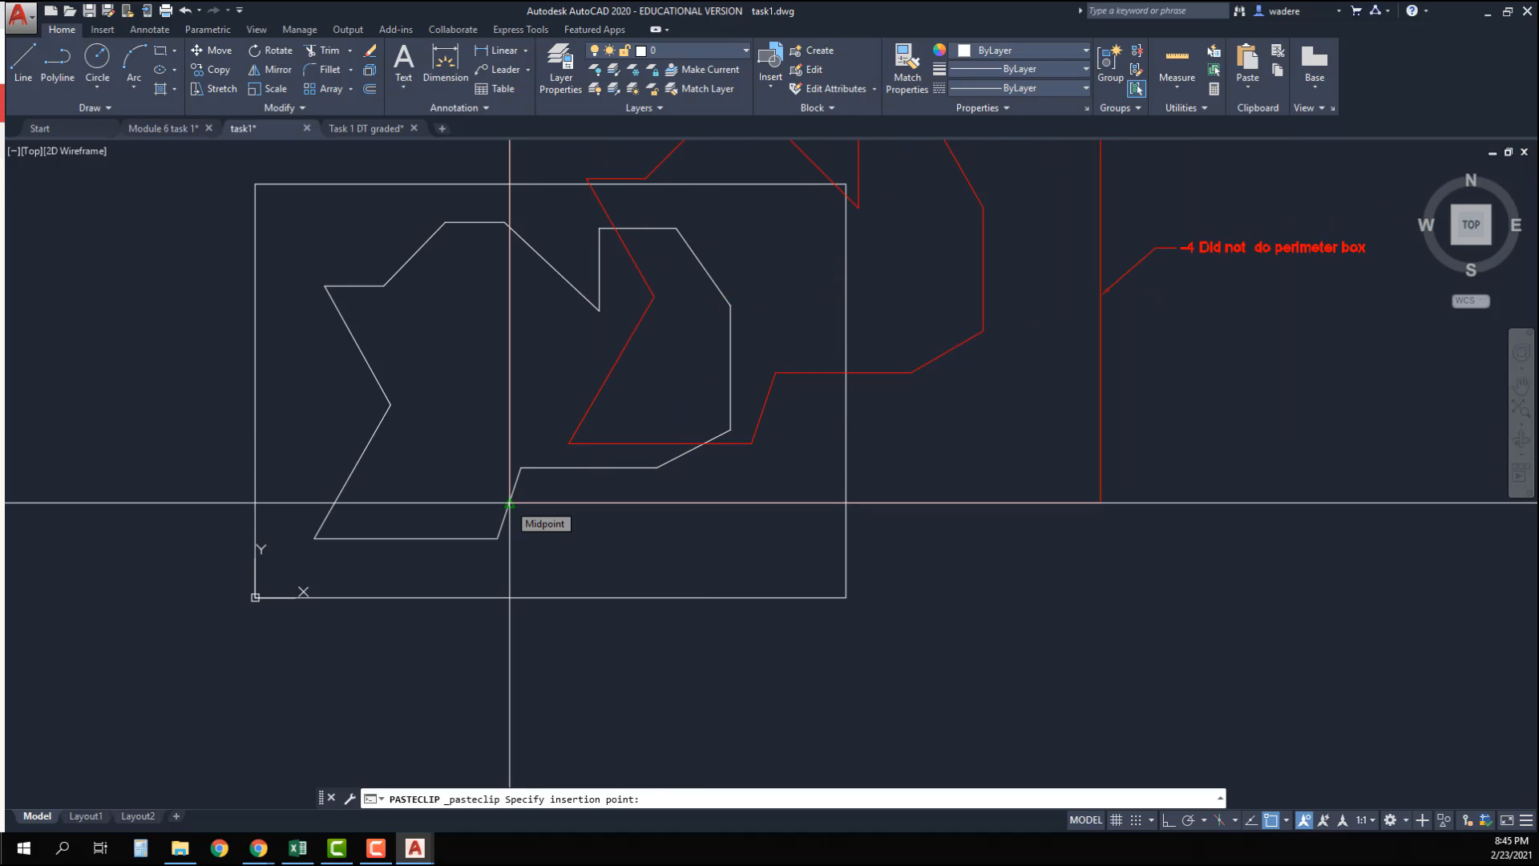
text(0,0)
key(Return)
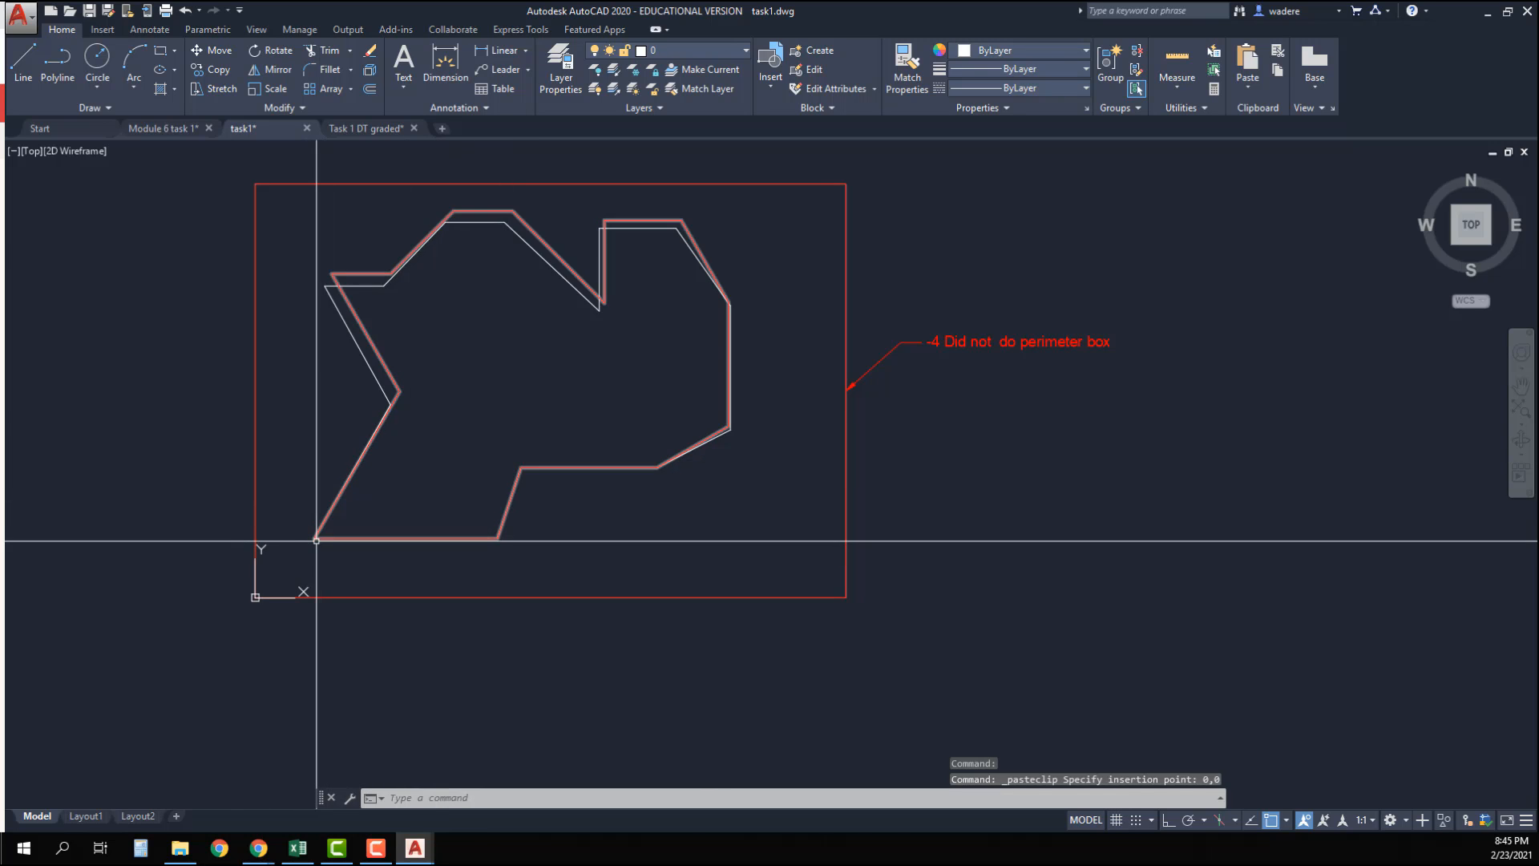
Step: Move the "-4 Did not do perimeter box" leader note inside the perimeter box, below the outline's lower-right sloped edge
scroll(322, 531, up, 4)
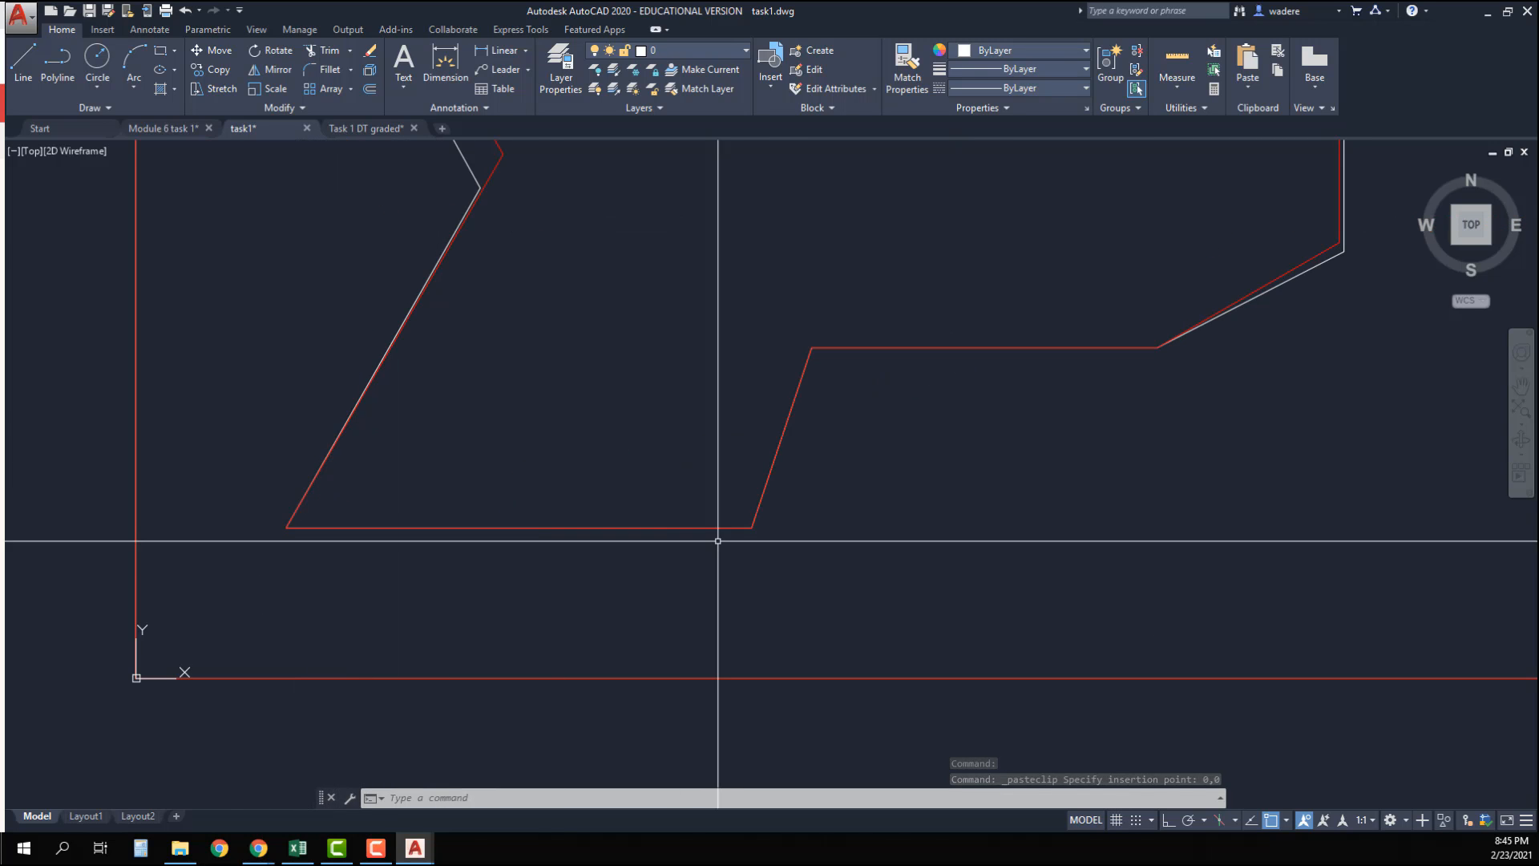
middle_drag(763, 527, 380, 606)
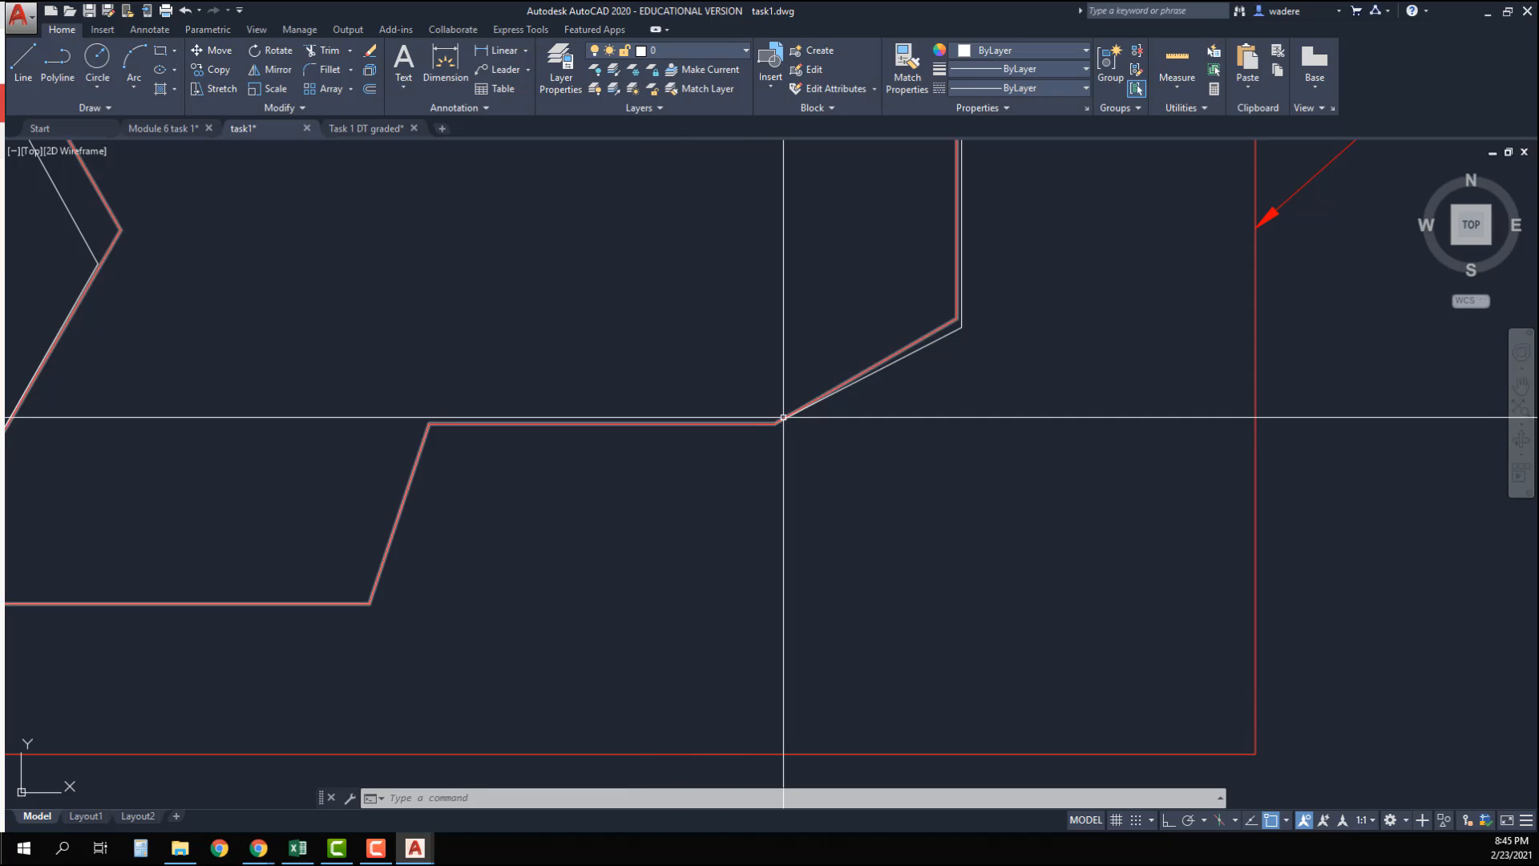
middle_drag(774, 423, 552, 477)
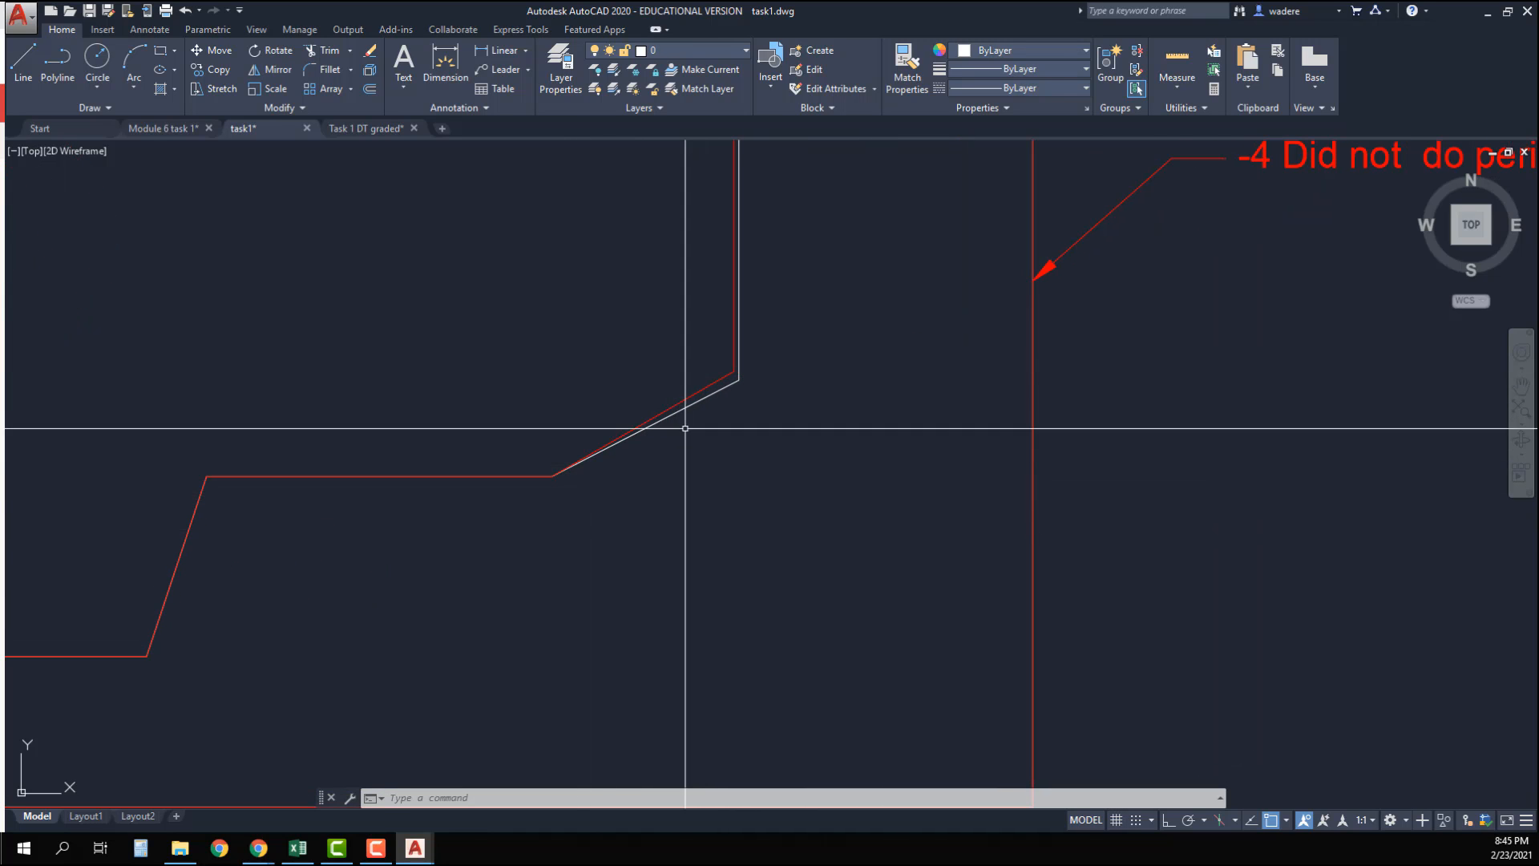
scroll(765, 450, down, 2)
middle_drag(765, 450, 698, 449)
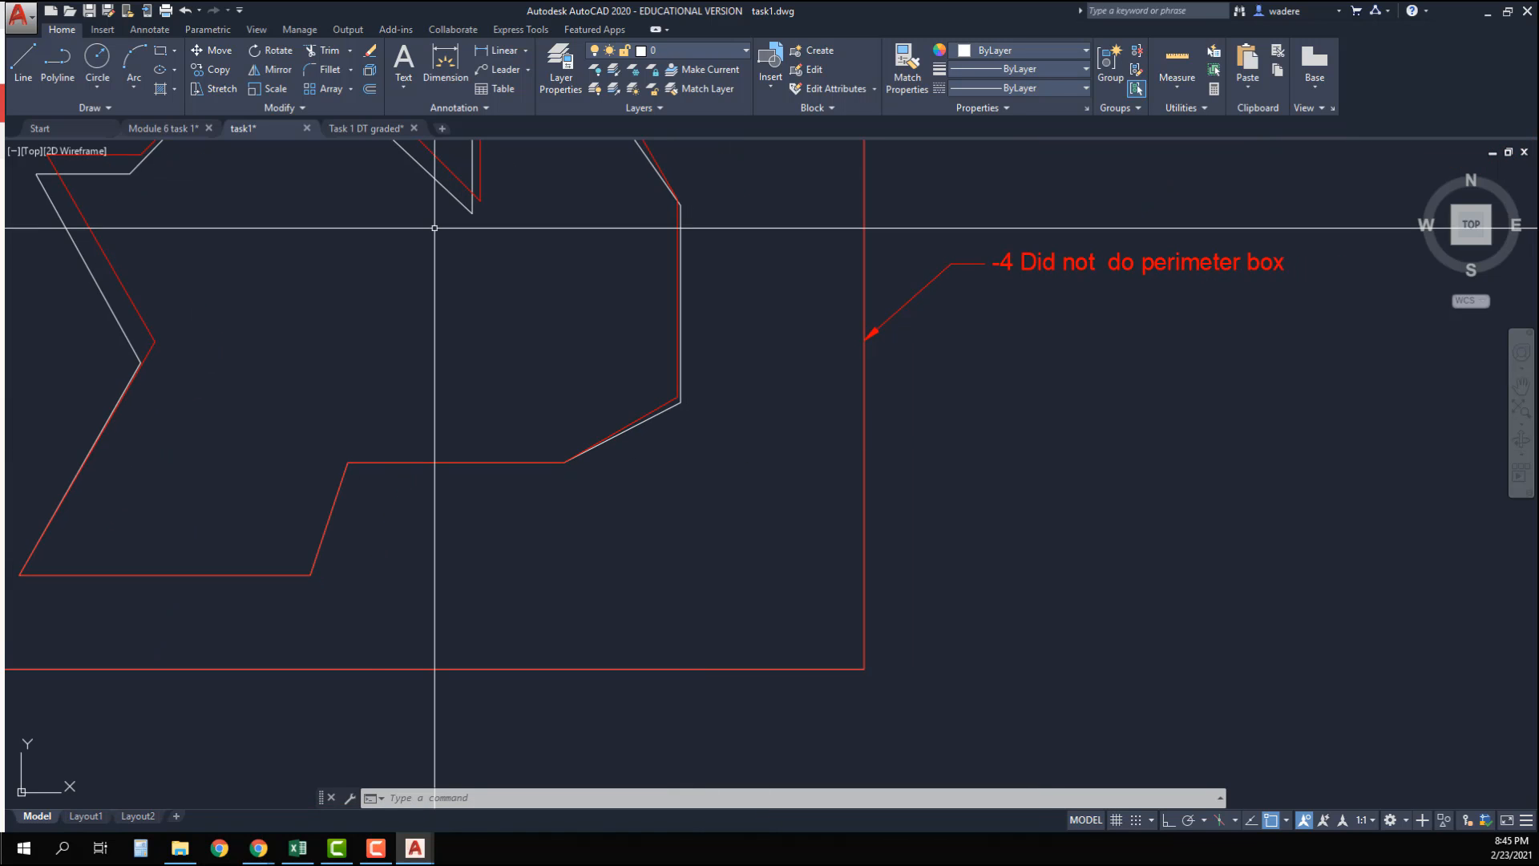
click(213, 49)
click(1003, 289)
click(869, 333)
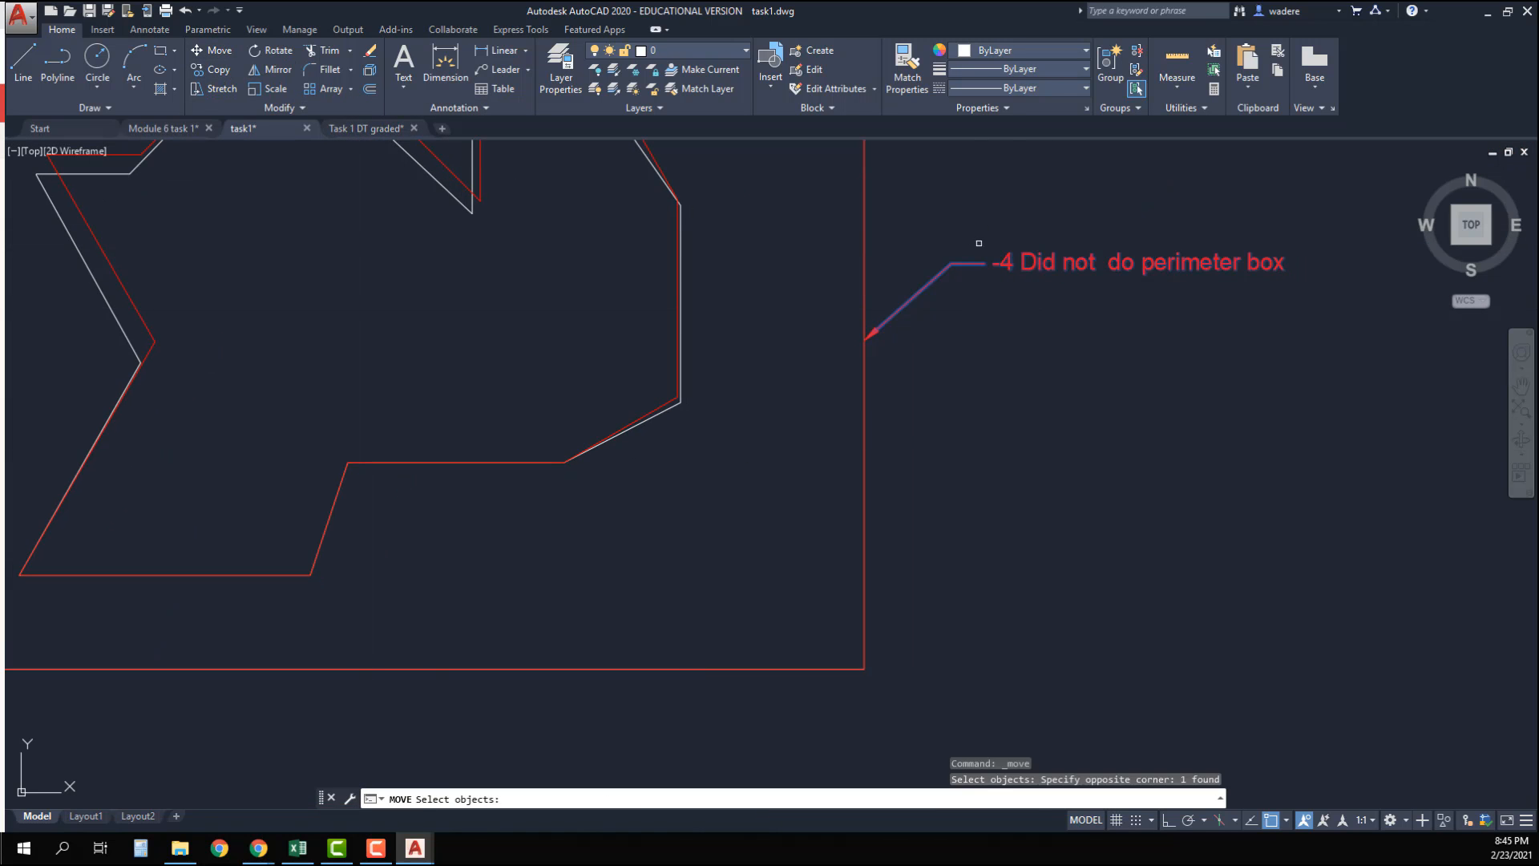
key(Return)
click(1010, 305)
click(715, 516)
Step: Stretch the leader's arrowhead to the midpoint of the white outline's lower-right sloped edge and clear the selection
click(586, 560)
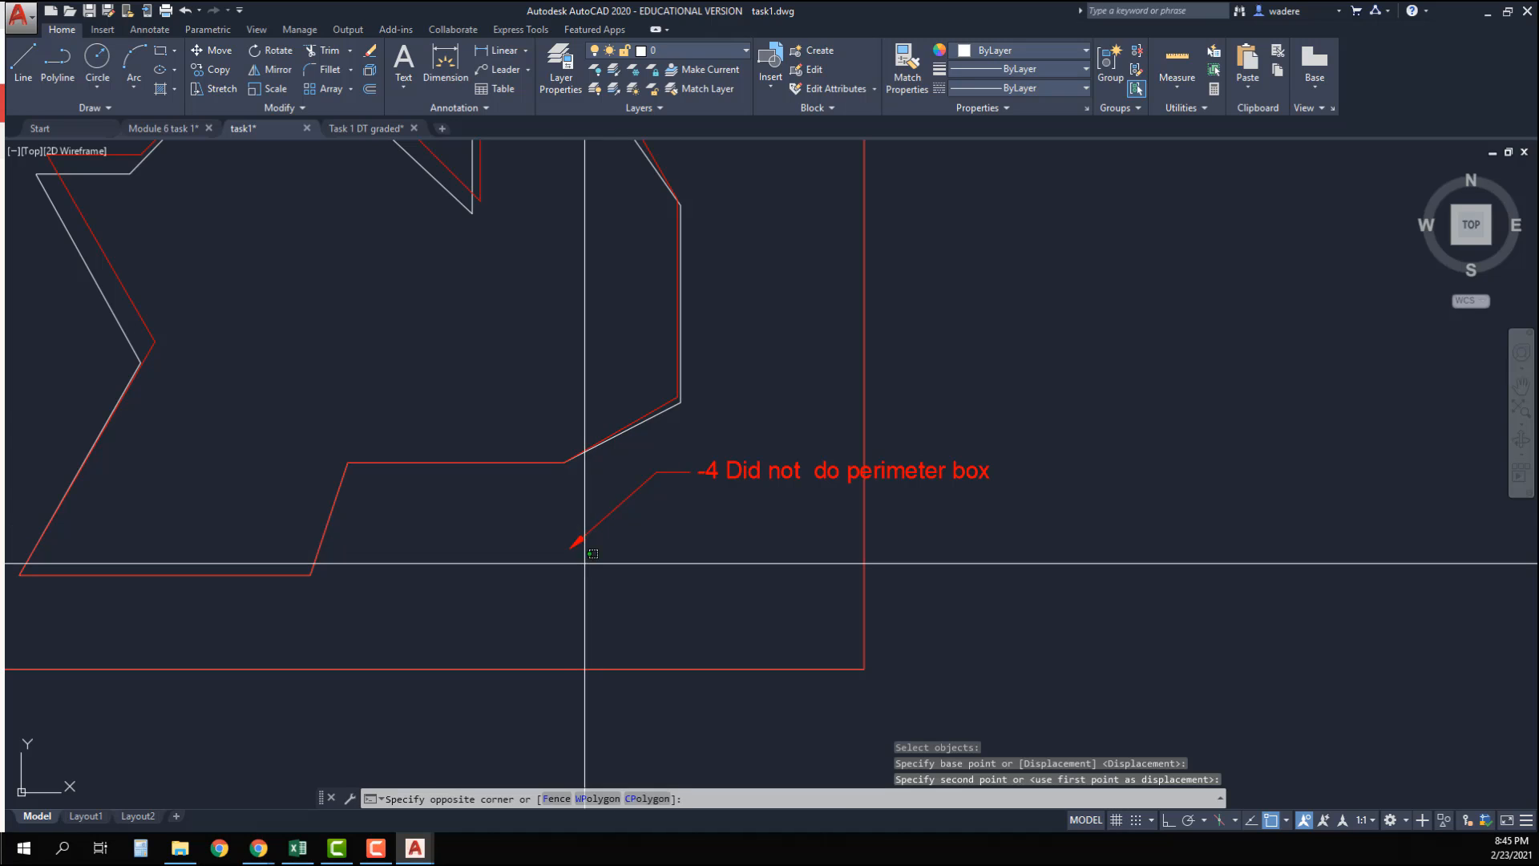
click(573, 547)
click(570, 548)
click(622, 433)
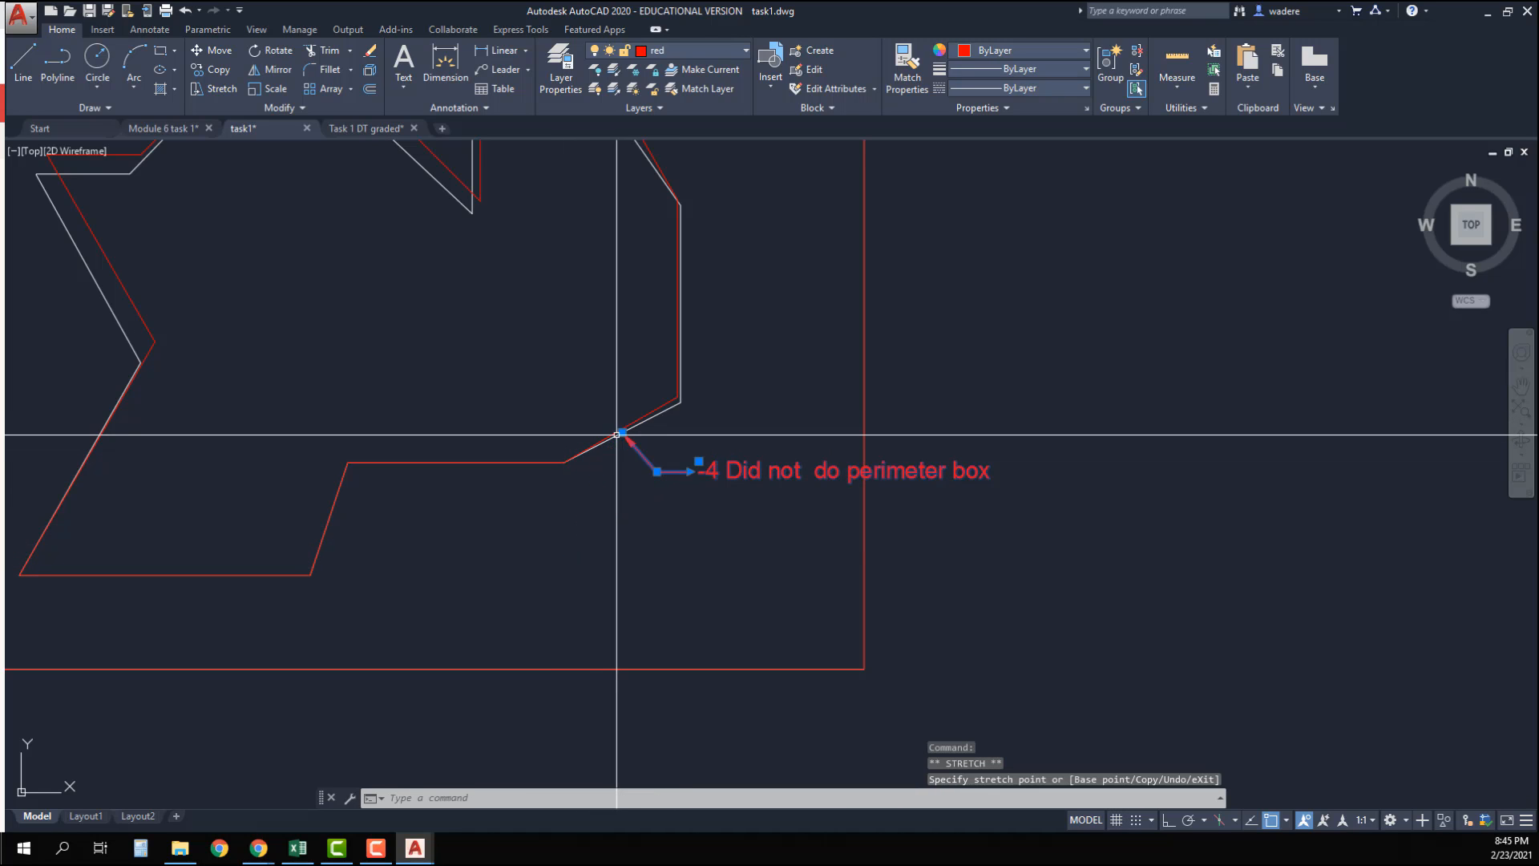
key(Escape)
key(Escape)
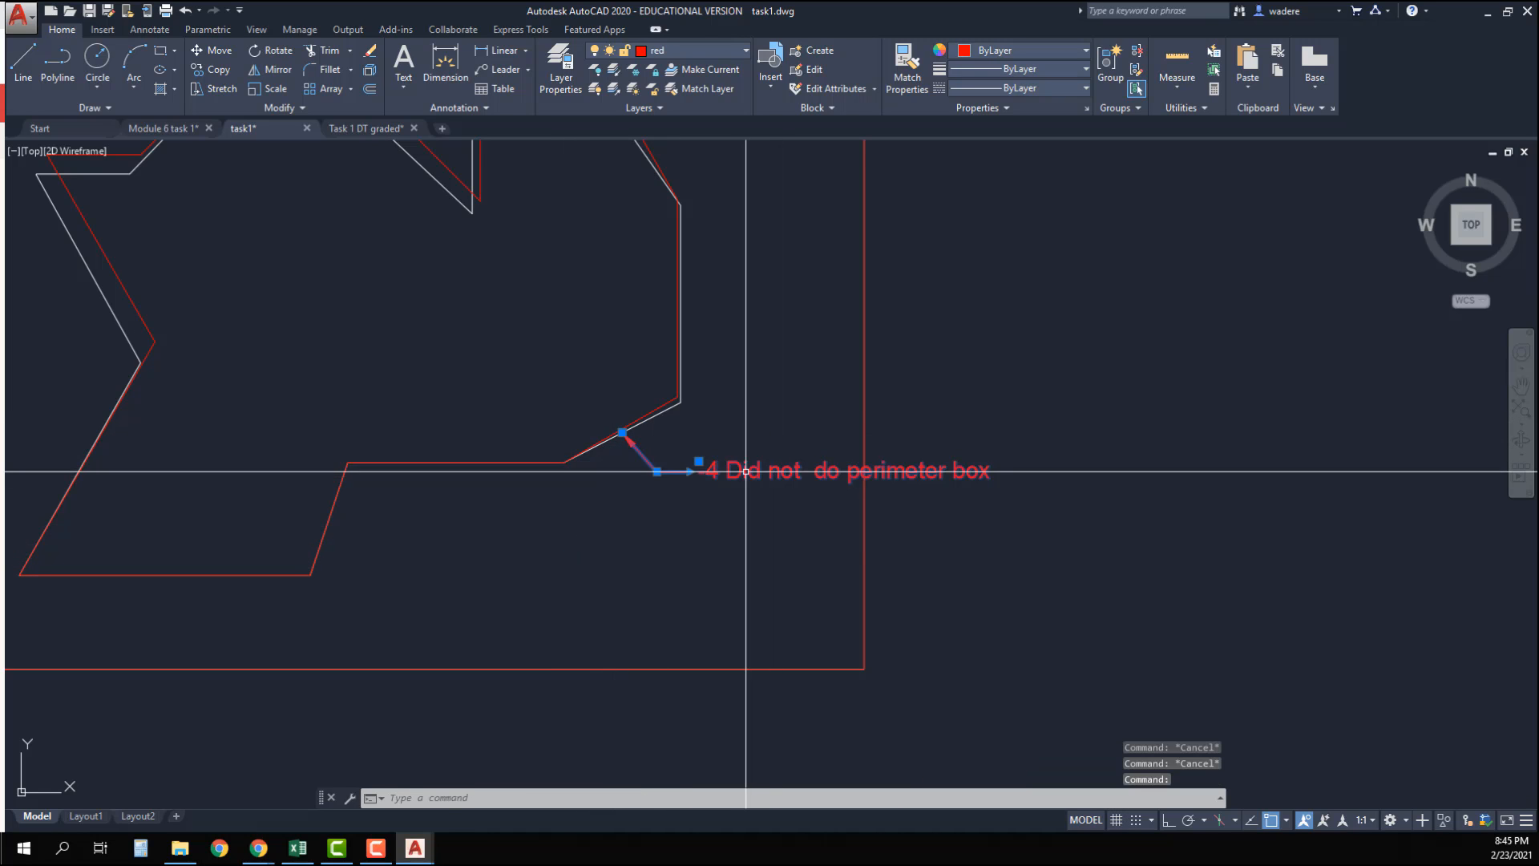
Step: Replace the leader note's text with "-1"
double_click(707, 480)
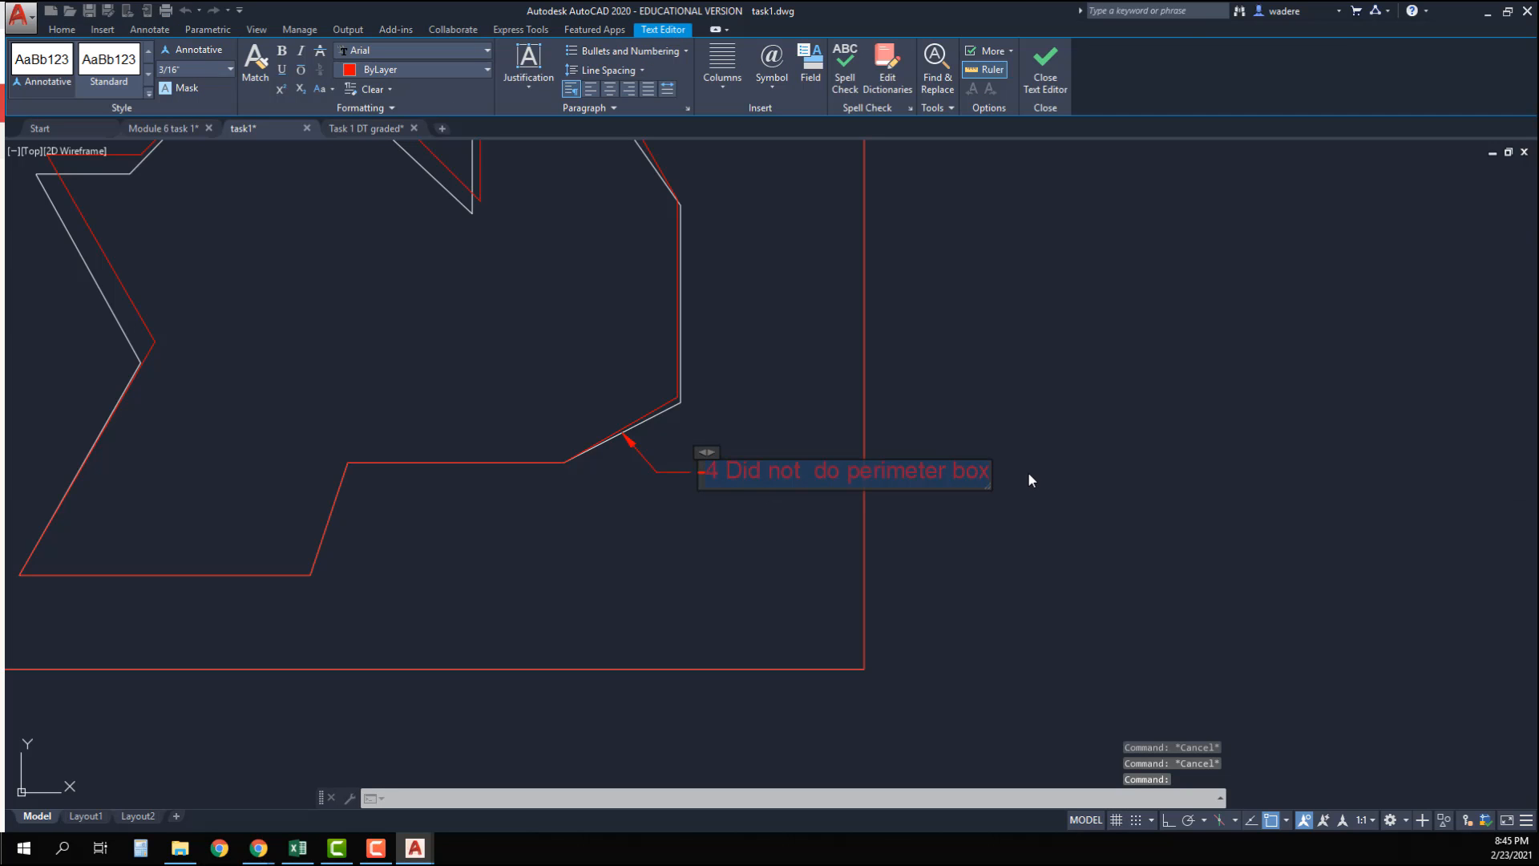
text(1)
click(1056, 521)
Step: Move the red outline so the upper end of its lower-right sloped edge meets the white outline's matching corner
middle_drag(631, 363, 774, 497)
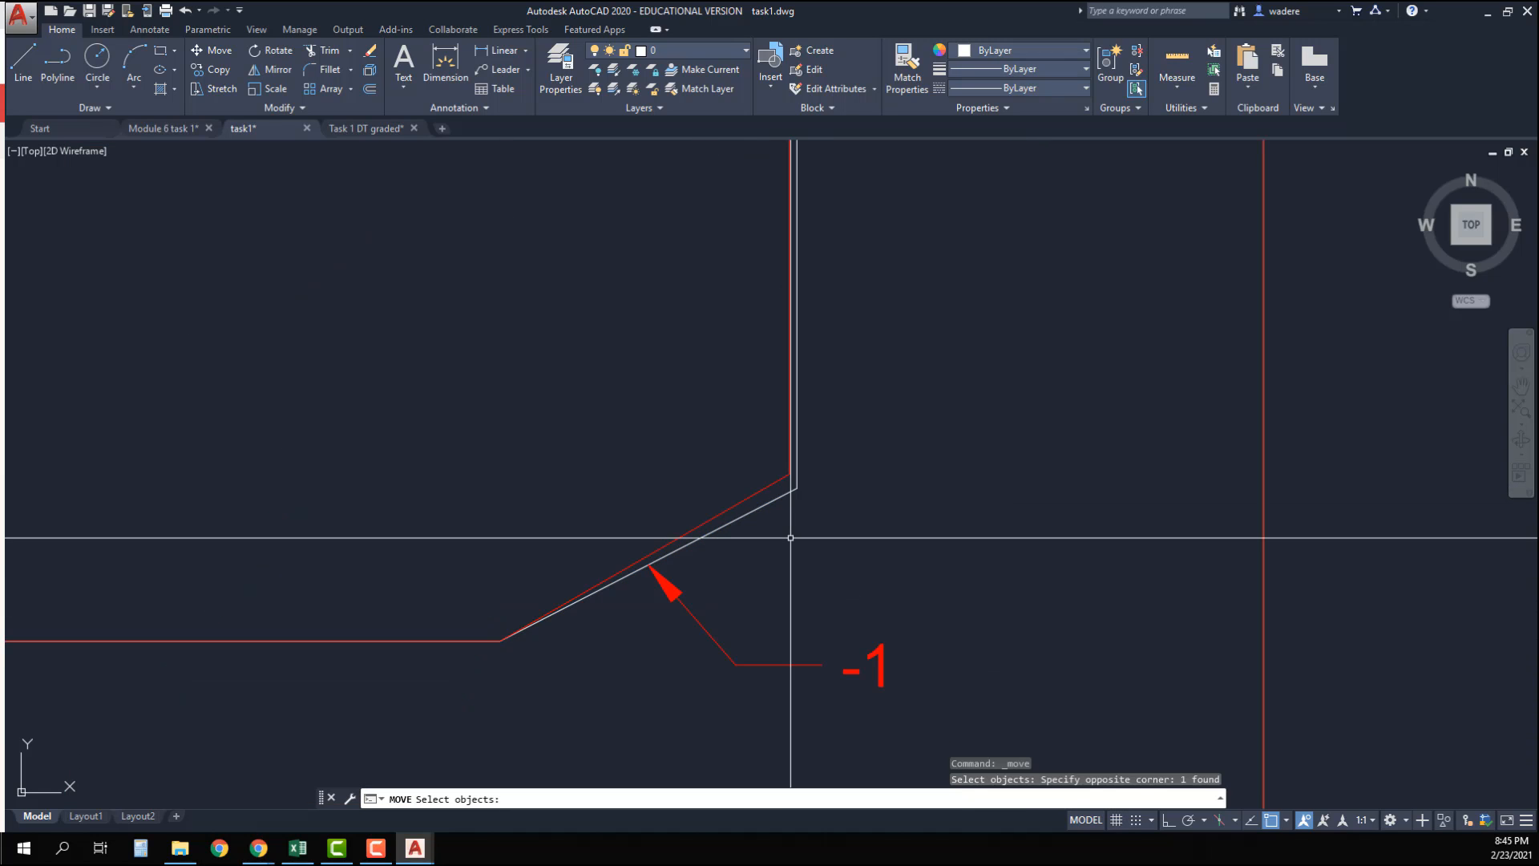
right_click(601, 405)
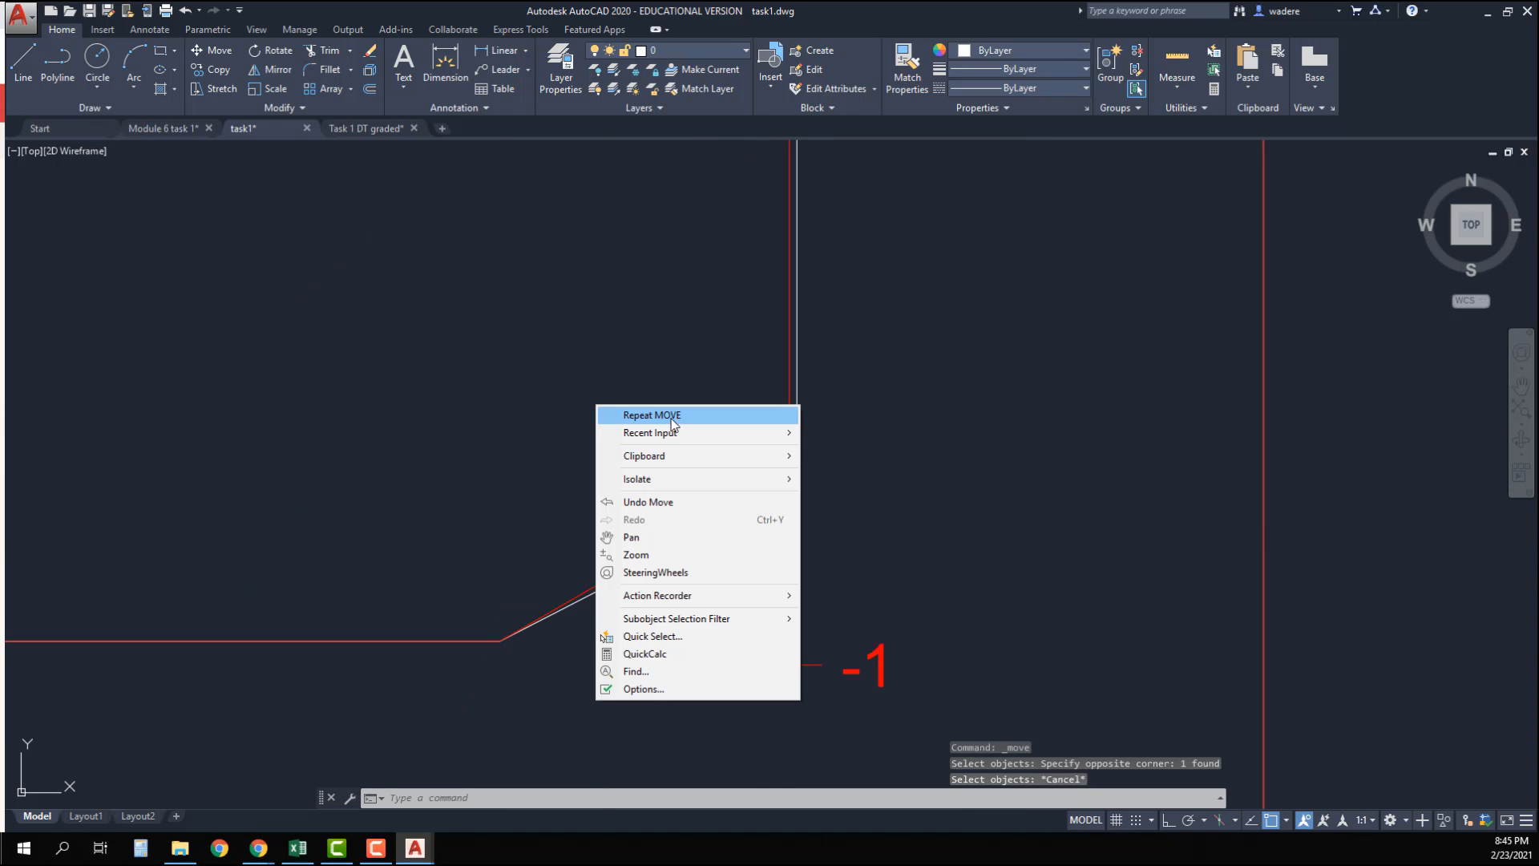
click(673, 415)
click(753, 494)
key(Return)
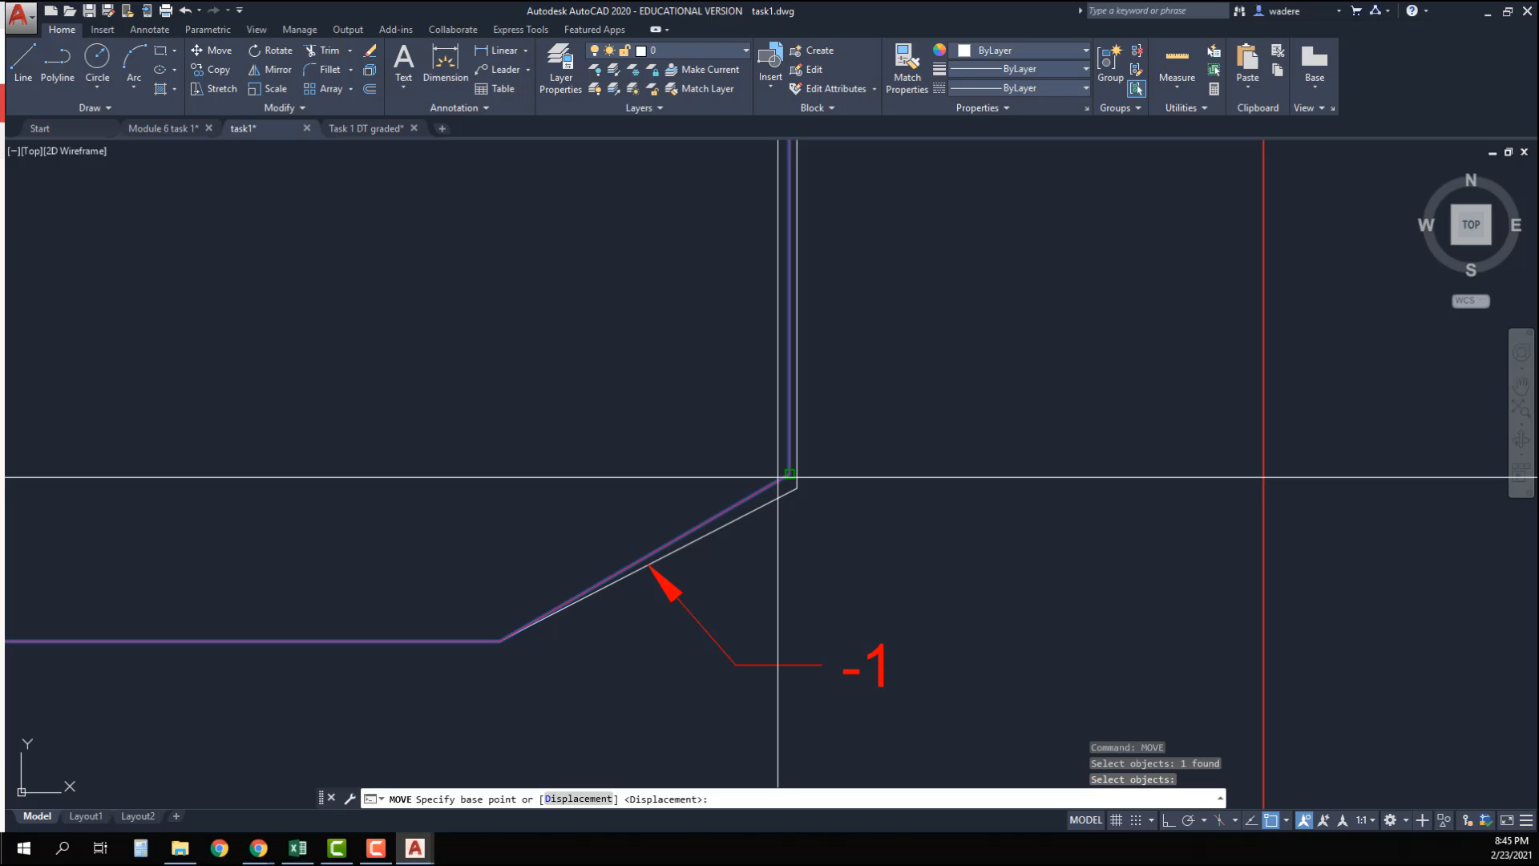
click(790, 474)
click(794, 481)
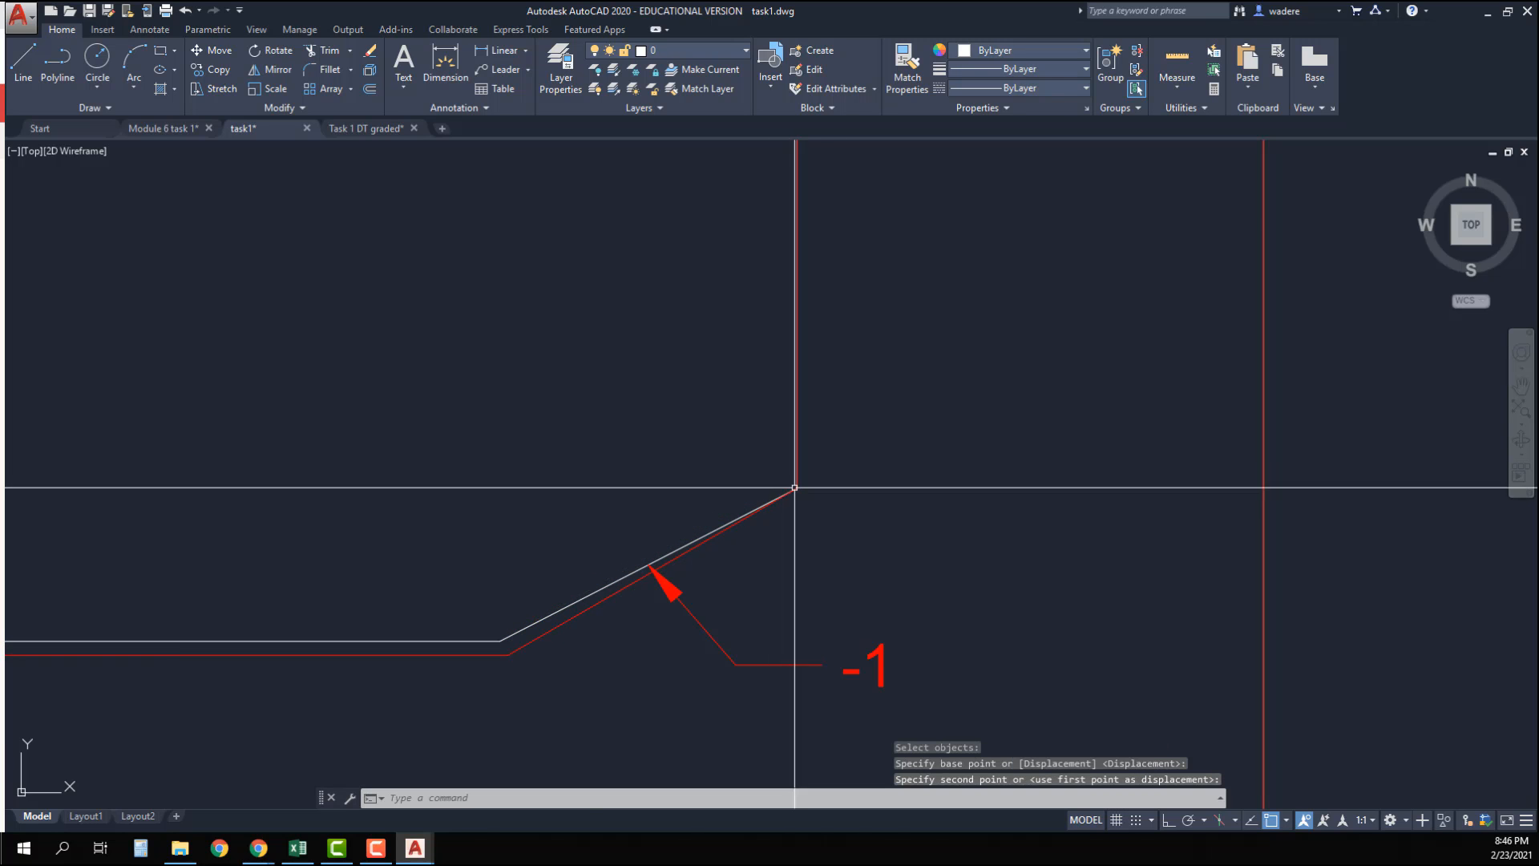
Step: Copy the "-1" leader note to just outside the outline's upper-right sloped edge
scroll(802, 481, down, 5)
middle_drag(887, 481, 824, 537)
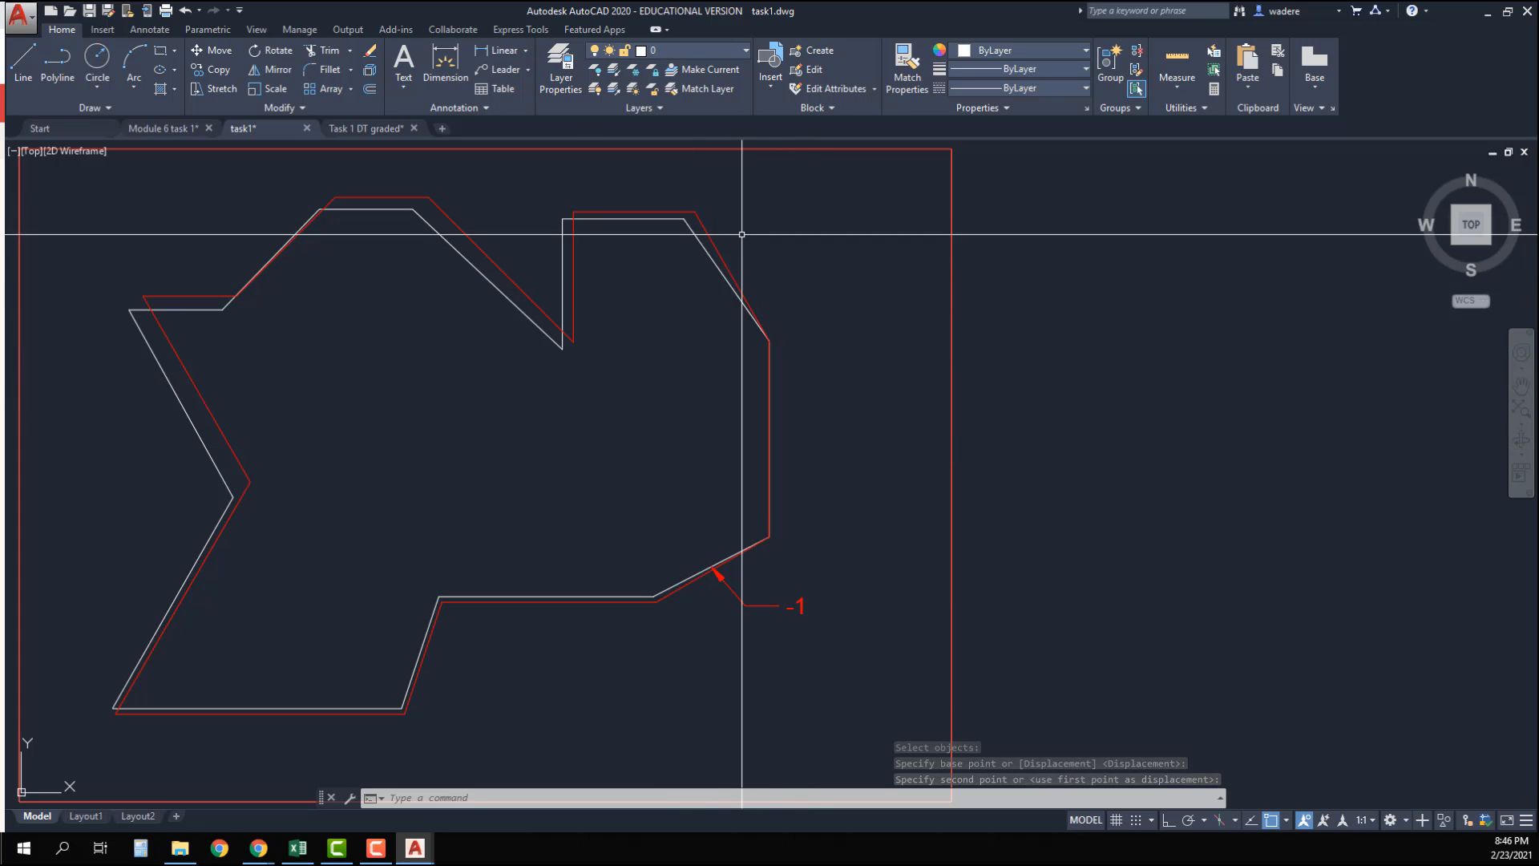
click(226, 75)
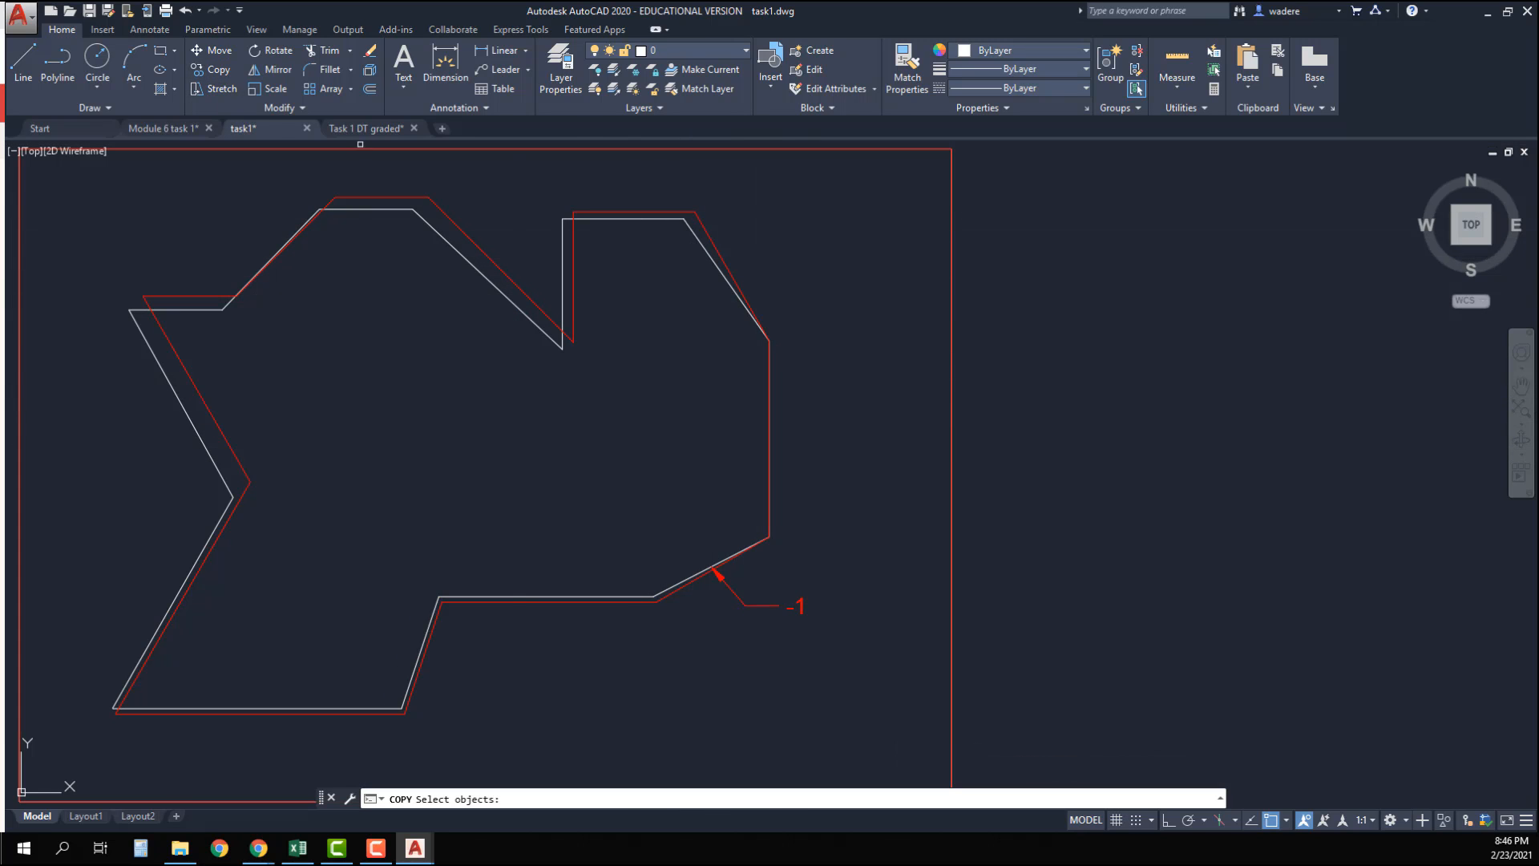
click(864, 670)
click(764, 594)
right_click(767, 608)
click(777, 638)
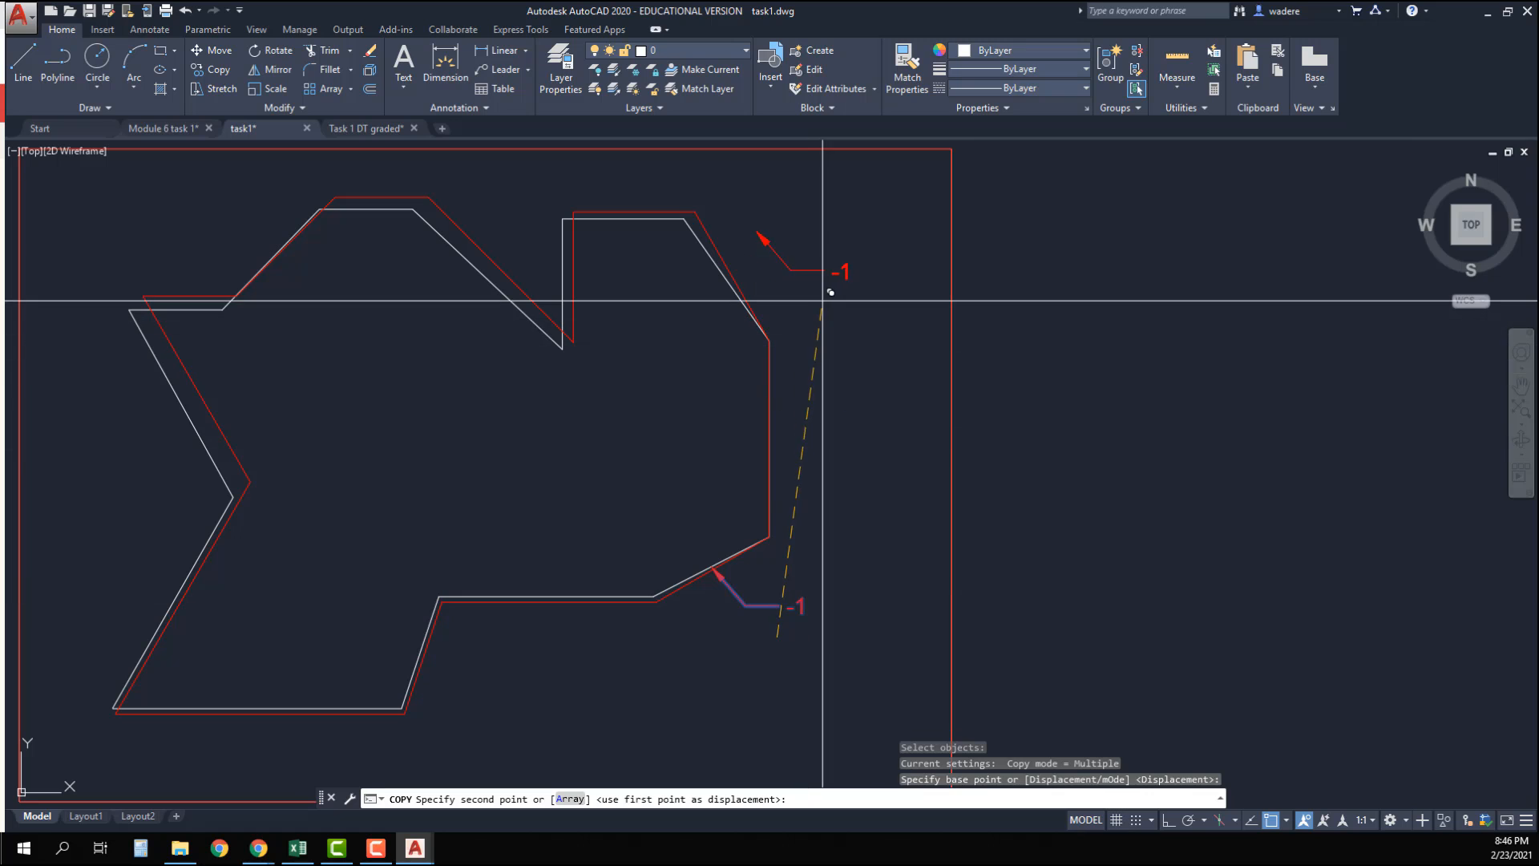
click(844, 255)
key(Escape)
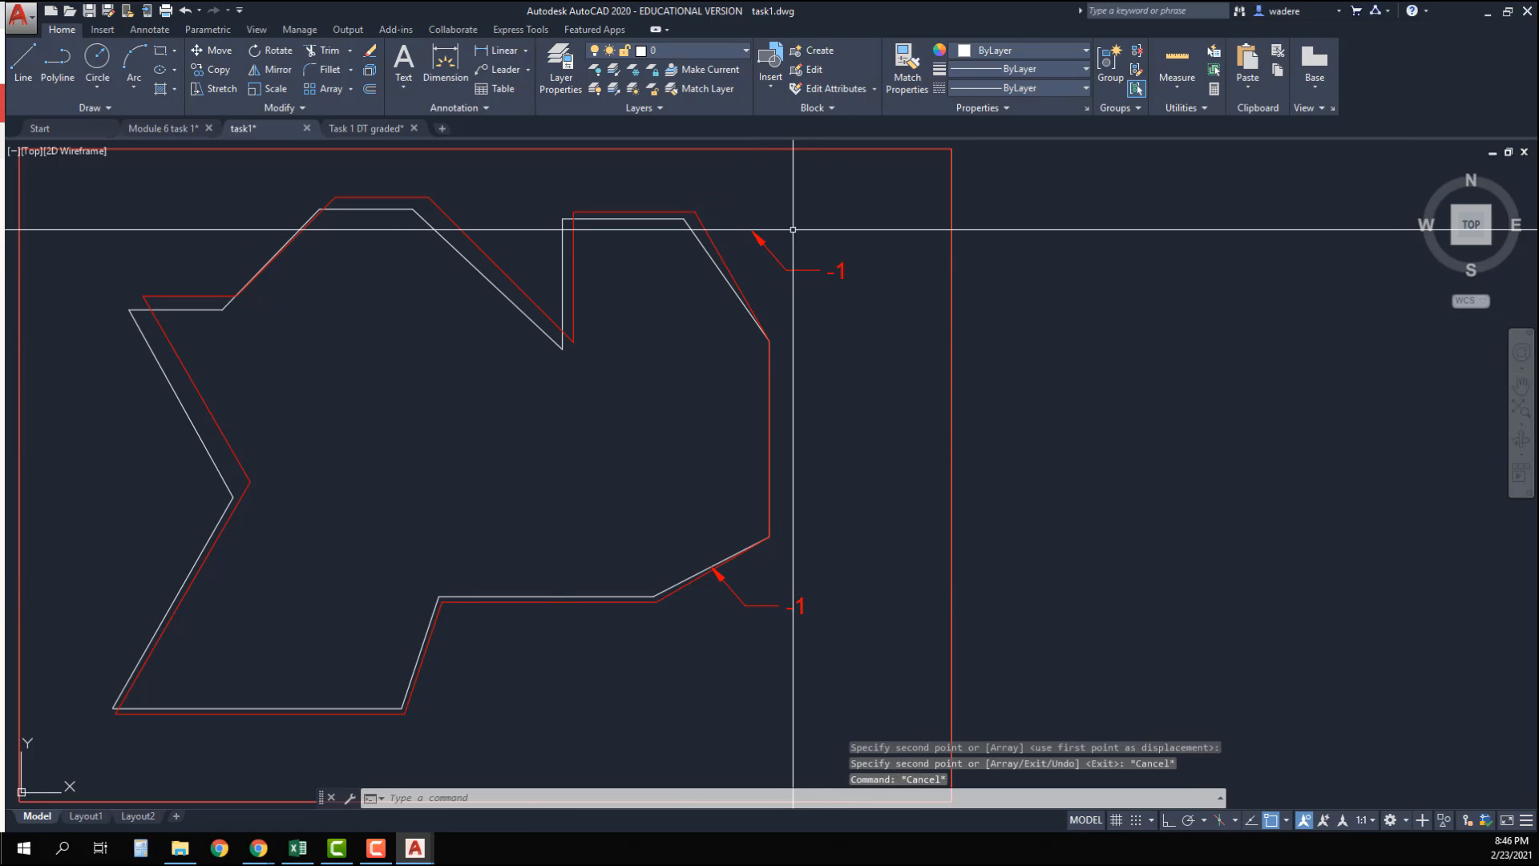
Step: Stretch the copied leader's arrowhead to the midpoint of the white outline's upper-right sloped edge
click(781, 237)
click(752, 230)
click(752, 230)
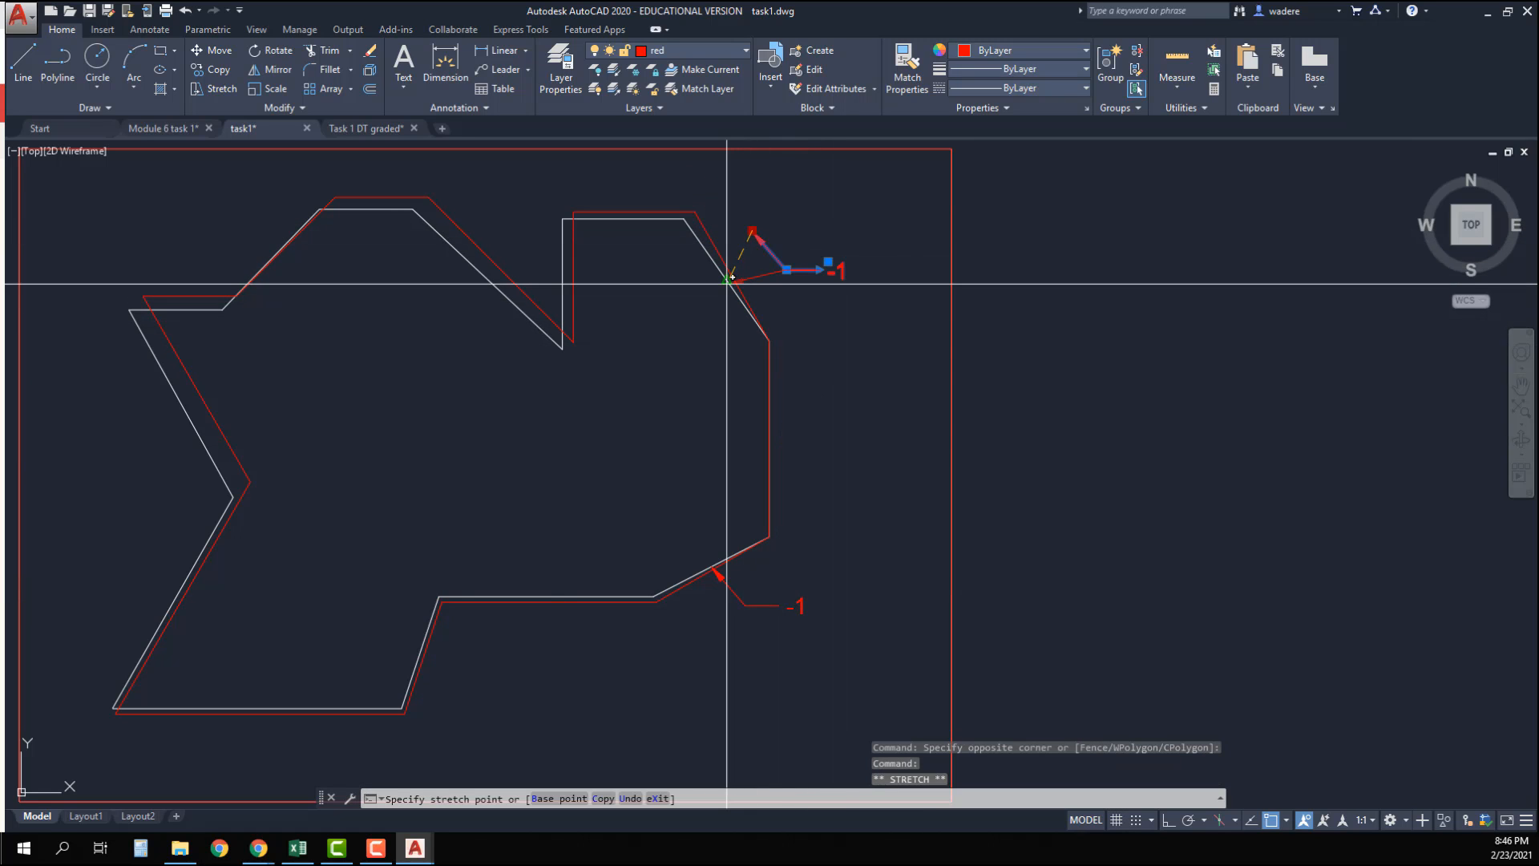
click(730, 279)
key(Escape)
key(Escape)
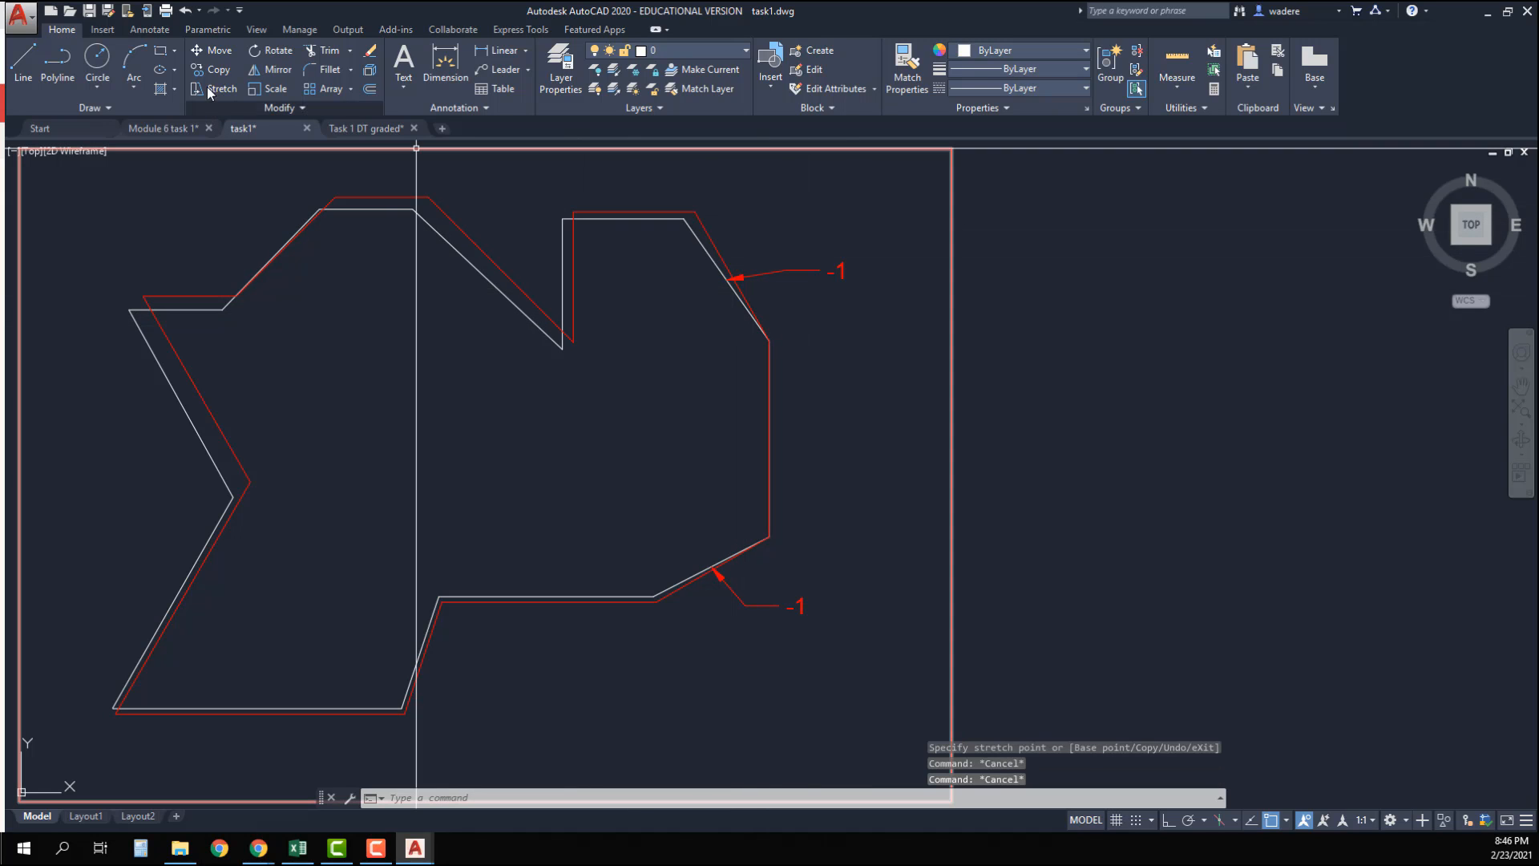
Step: Move the red outline so its upper-right top corner meets the white outline's matching corner
click(217, 50)
click(642, 211)
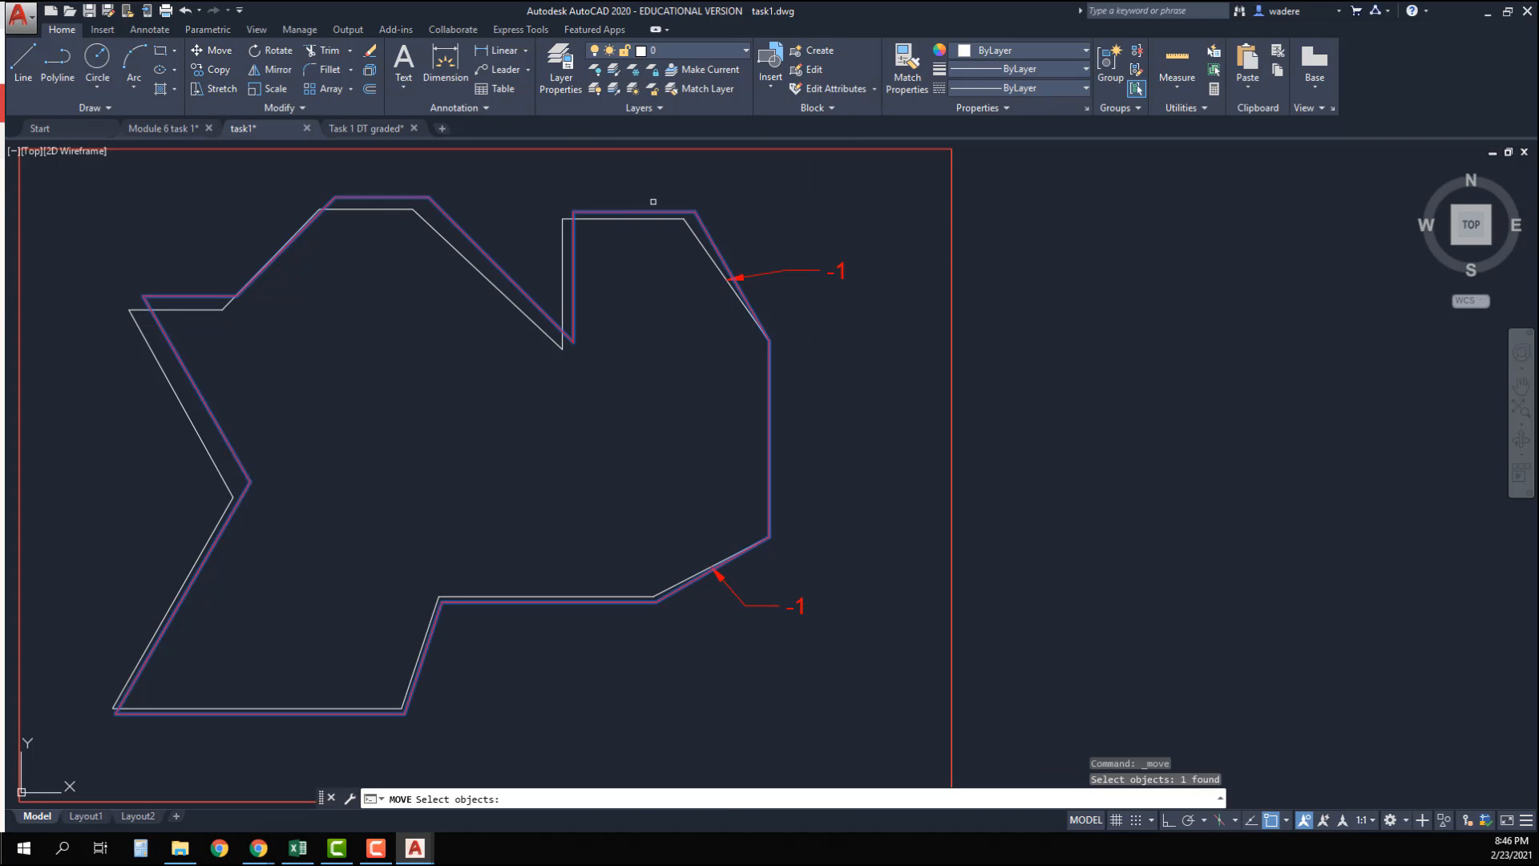
key(Return)
click(694, 210)
click(684, 219)
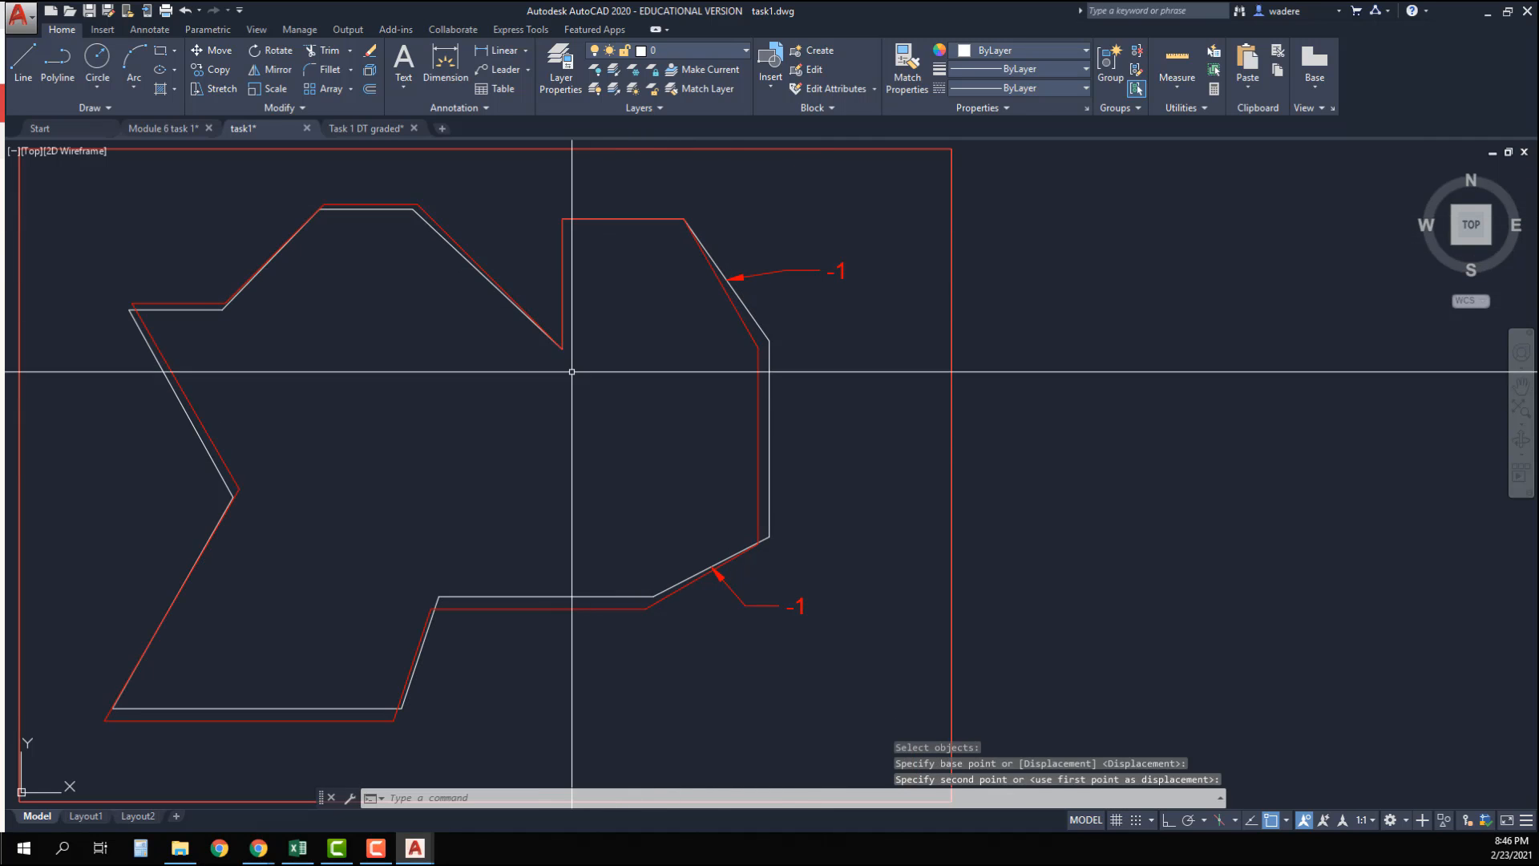
Step: Copy the upper-right "-1" leader note to above the sloped edge of the outline's central notch
click(204, 64)
click(824, 287)
click(791, 255)
key(Return)
click(788, 270)
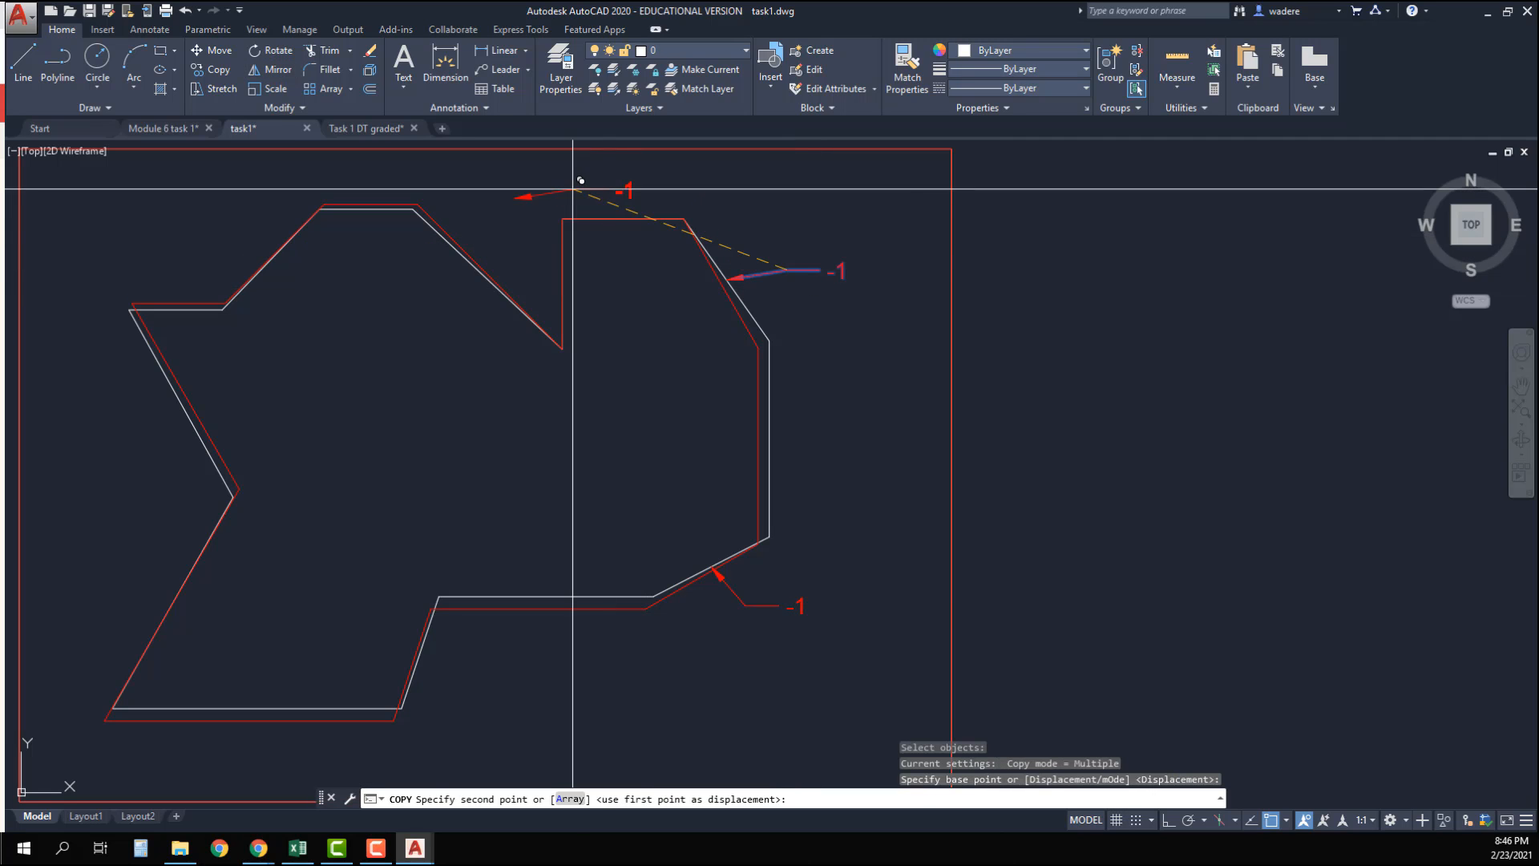
click(521, 198)
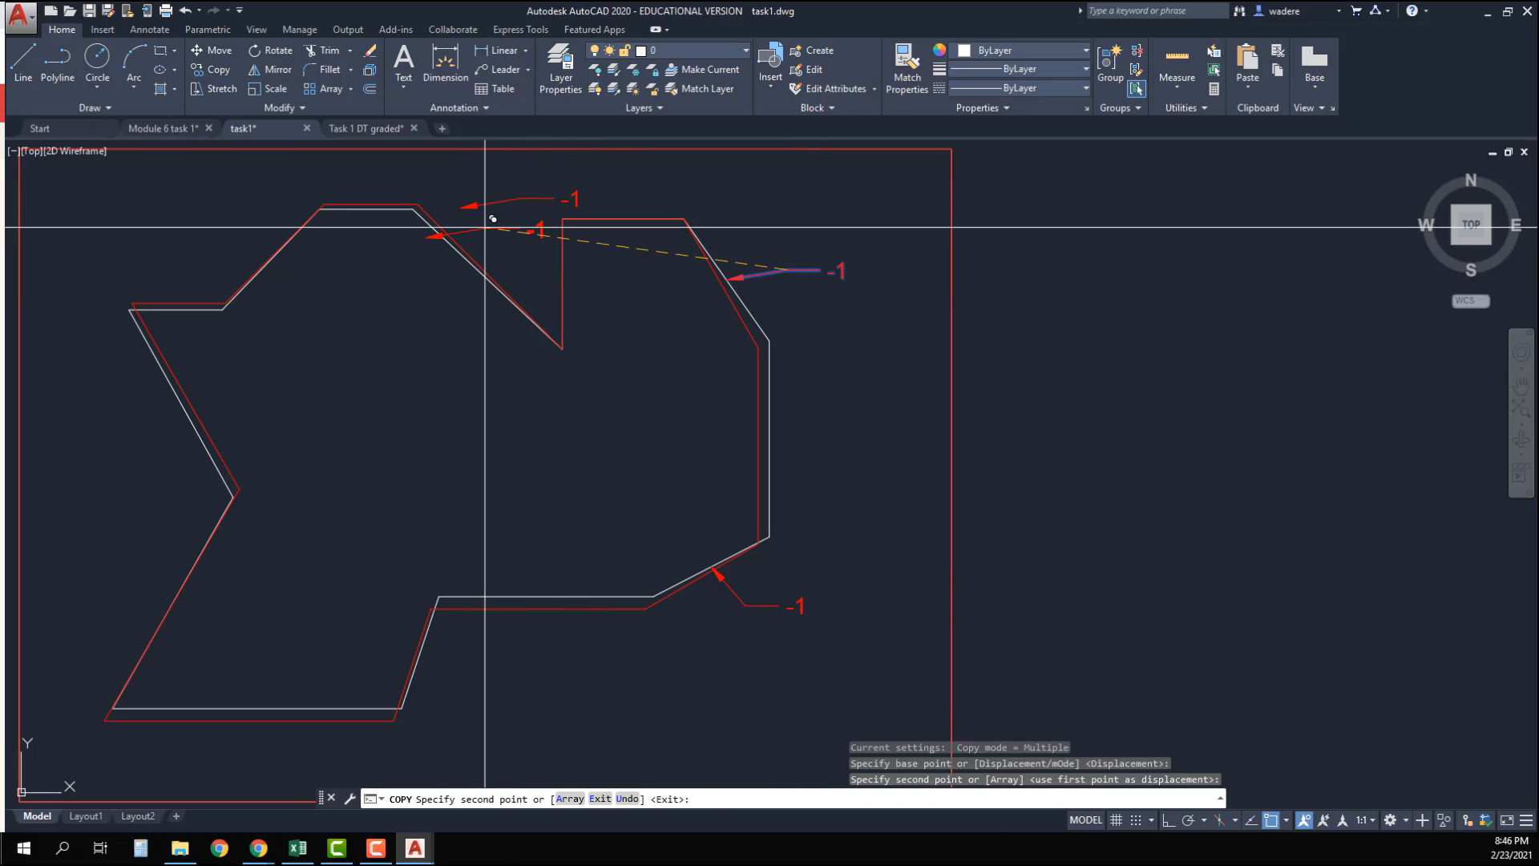
key(Return)
Step: Stretch the new leader's arrowhead to the midpoint of the white outline's sloped notch edge
click(493, 203)
click(460, 209)
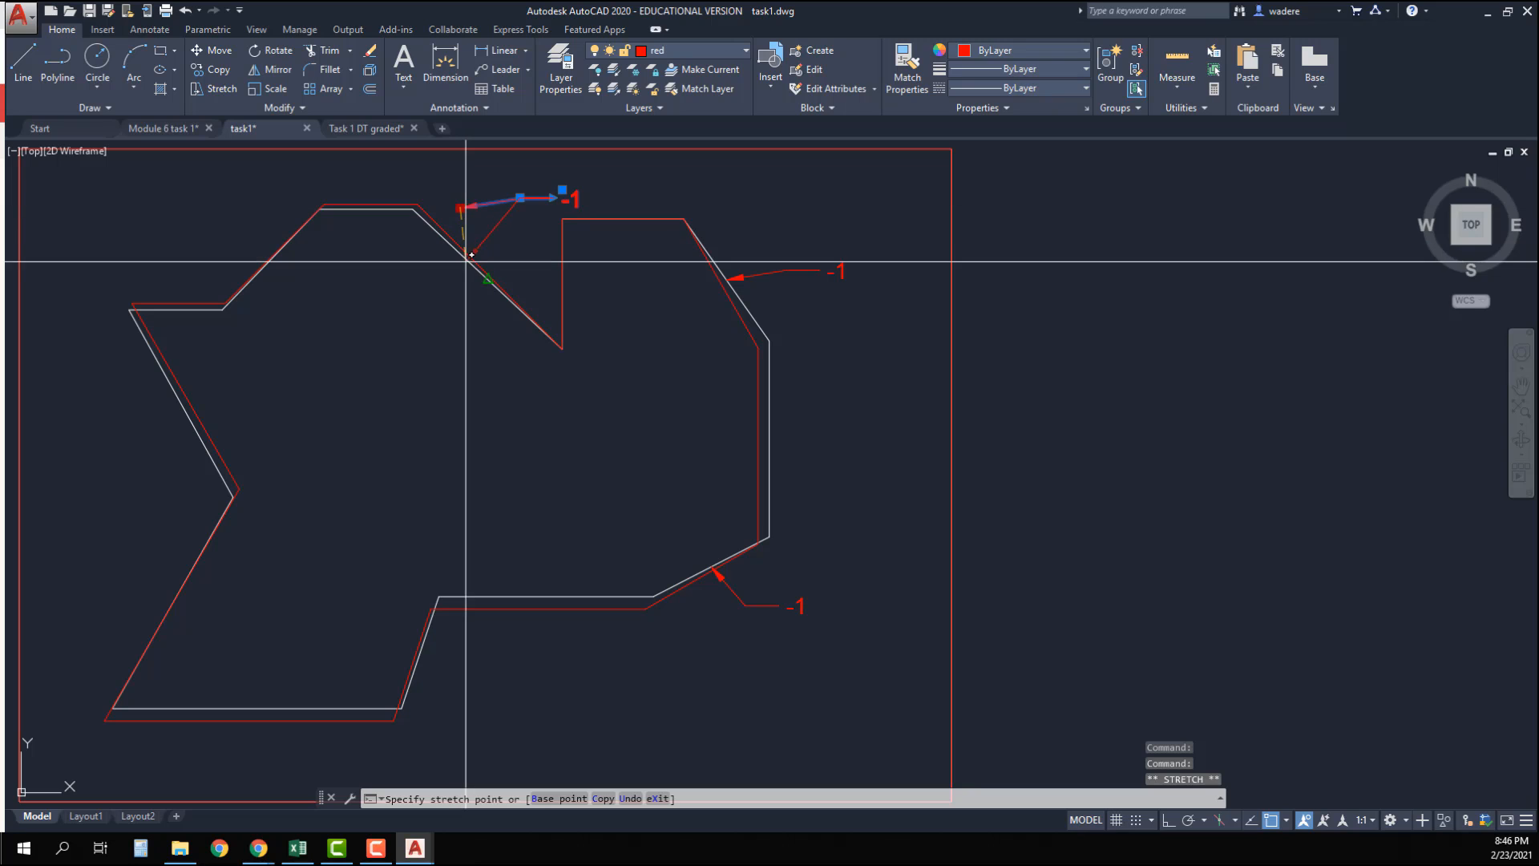
click(487, 278)
key(Escape)
key(Escape)
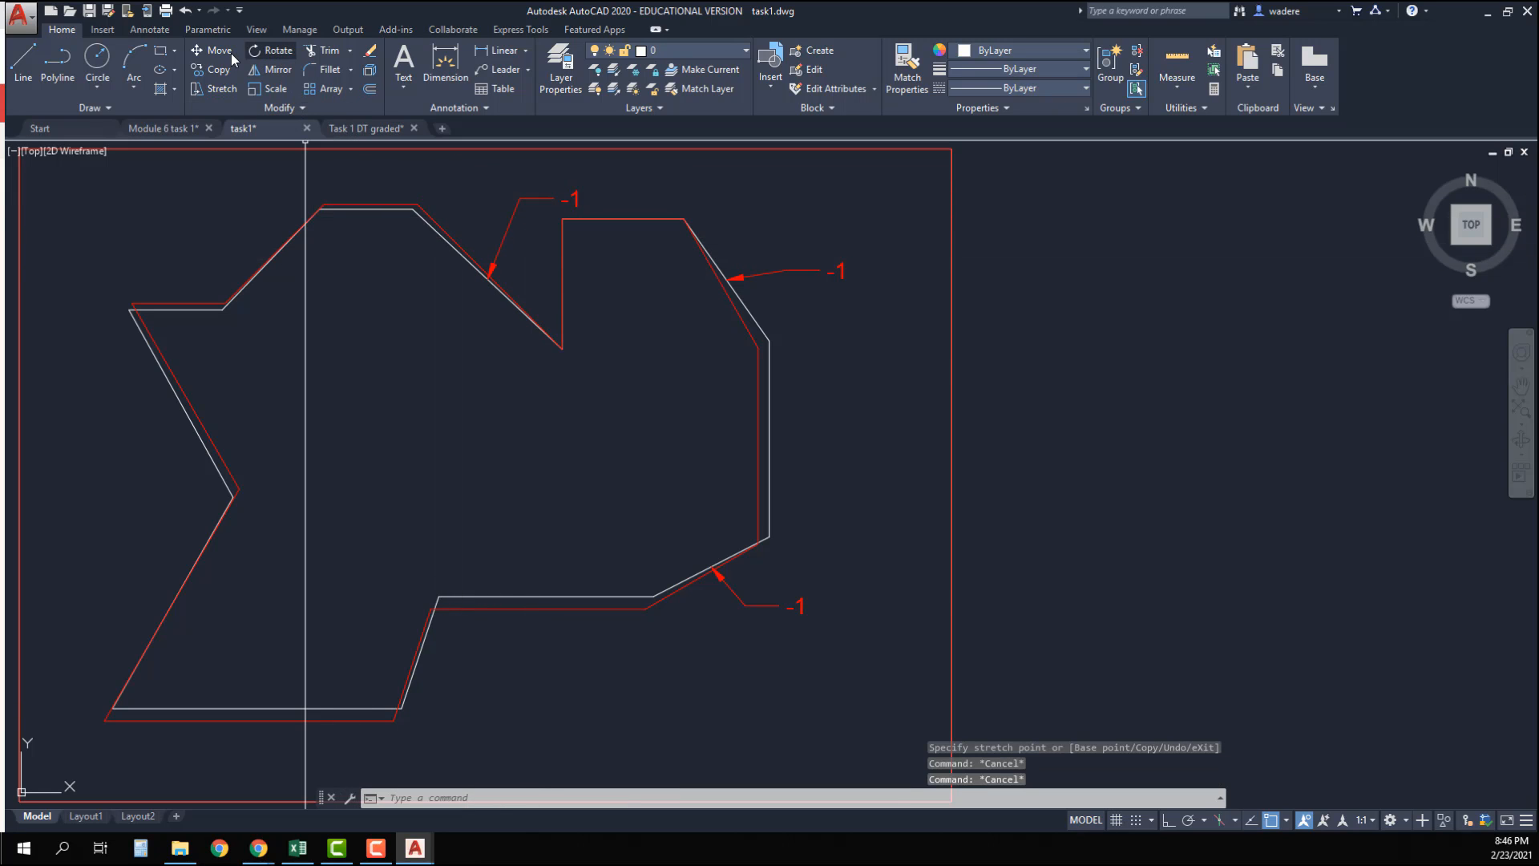
Step: Move the red outline so the right corner of its upper-left top edge meets the white outline's matching corner
click(212, 46)
click(418, 204)
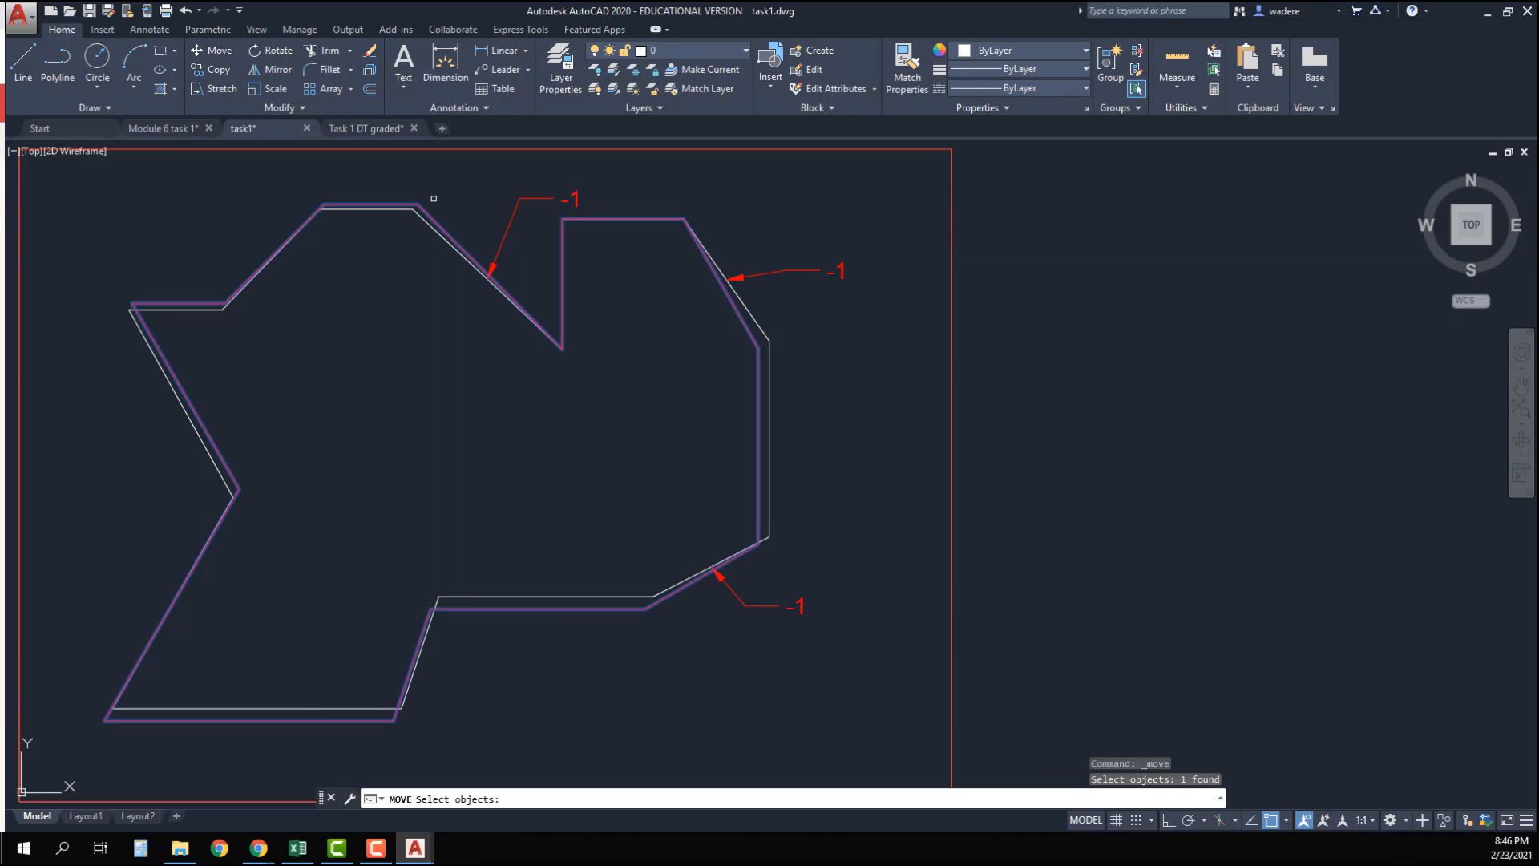
key(Return)
click(416, 205)
click(411, 211)
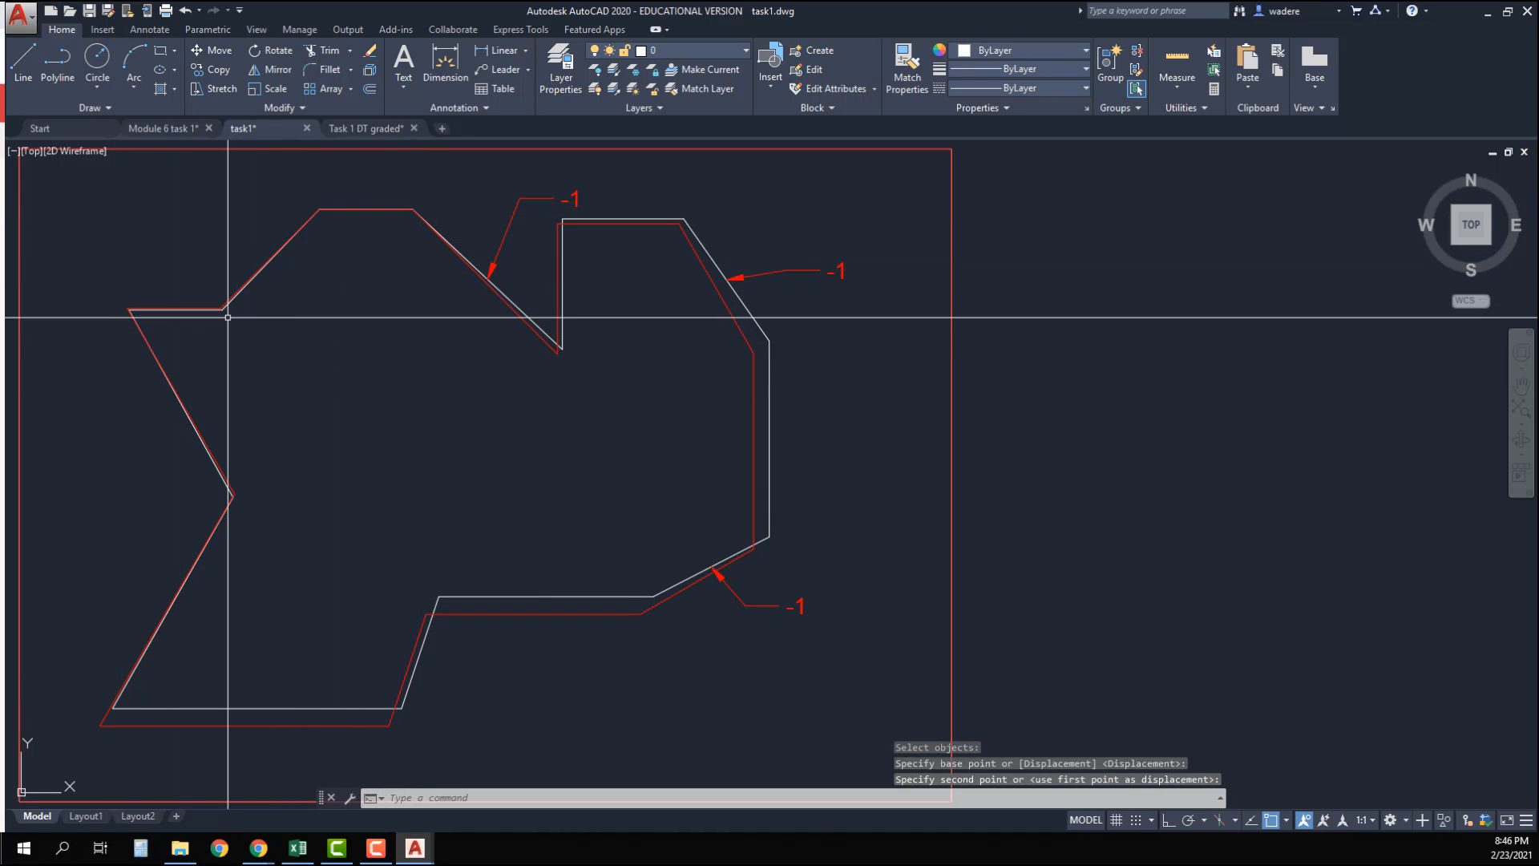
Step: Switch to the Task 1 DT graded drawing to examine its finished correction notes
click(366, 129)
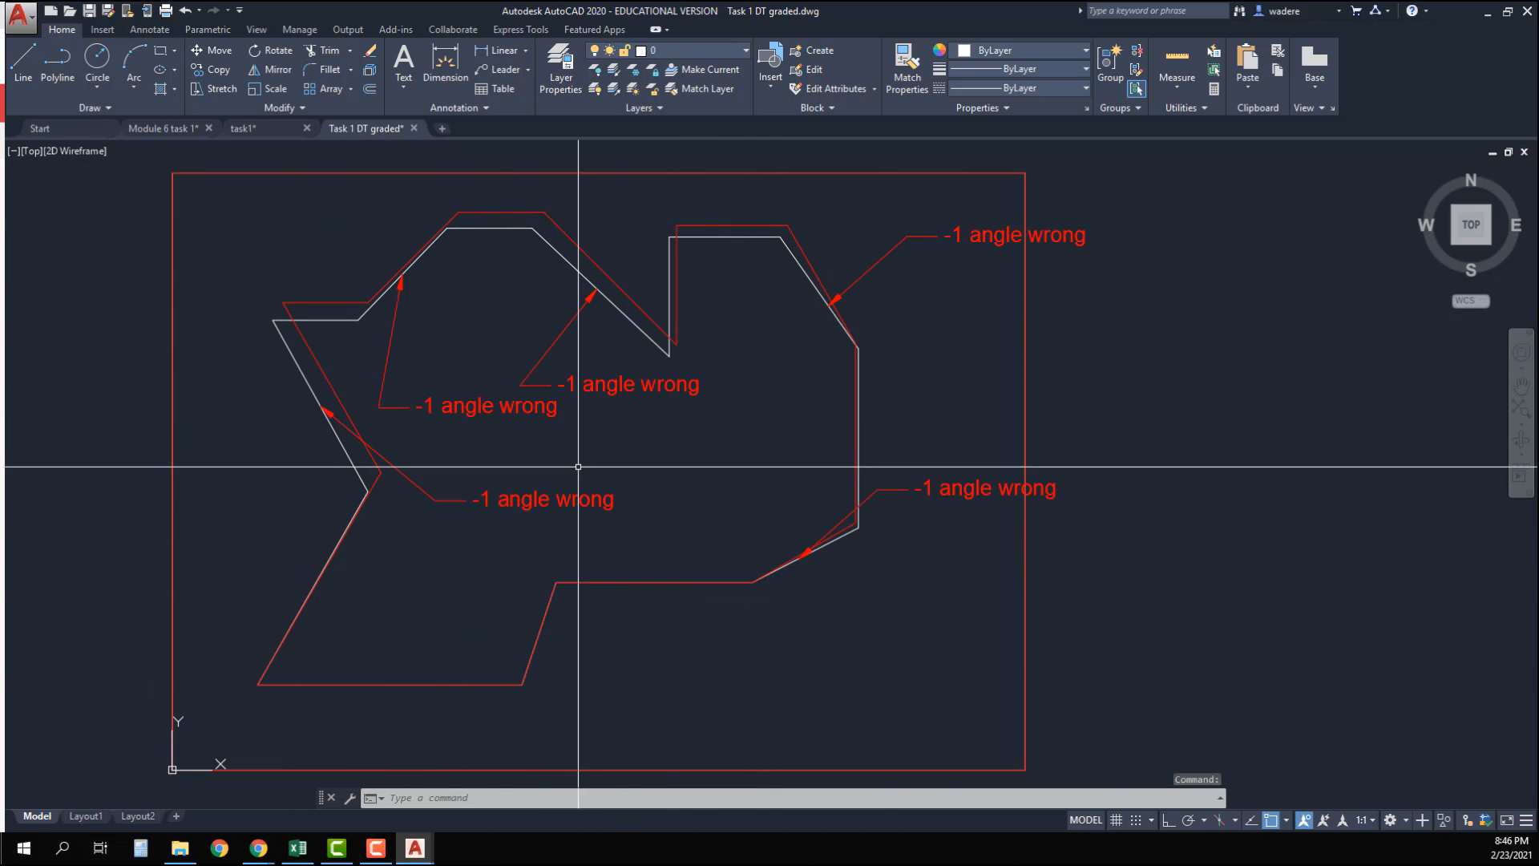
middle_drag(578, 466, 504, 457)
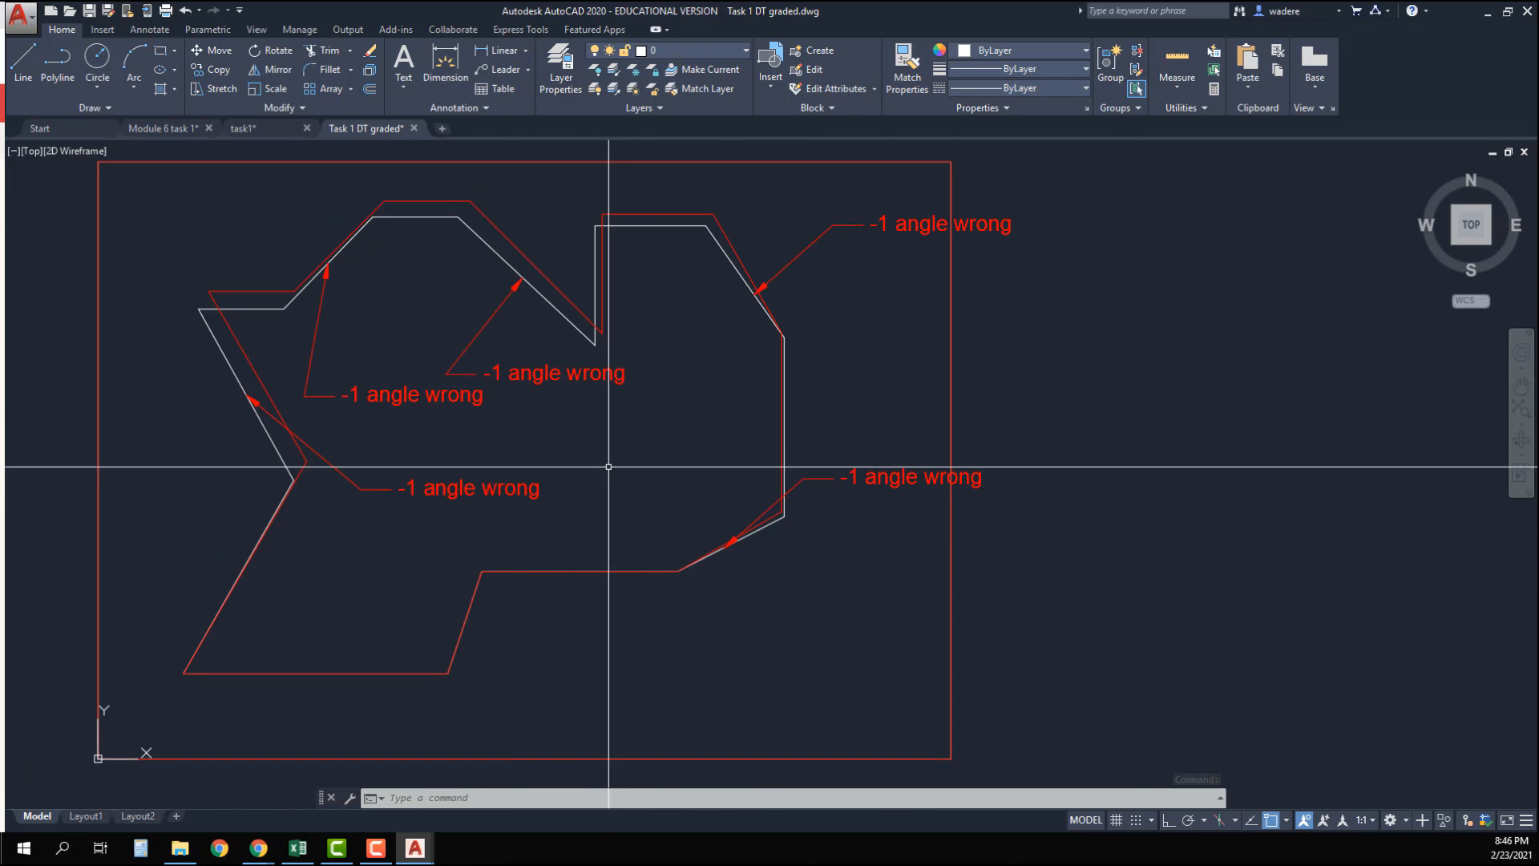